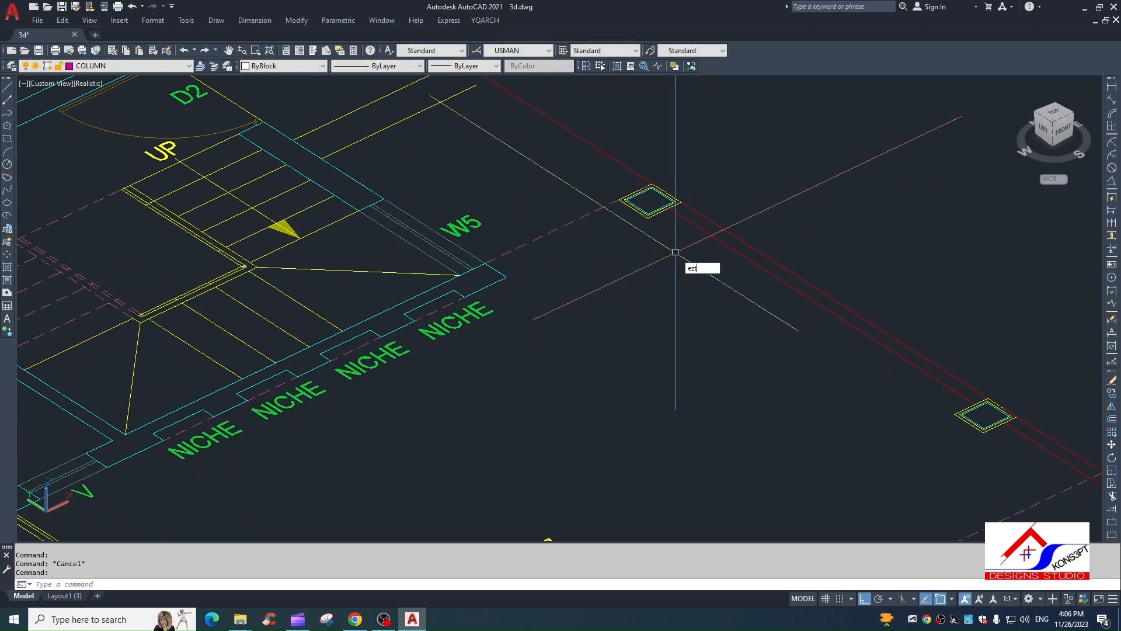
Step: Extrude the inner outlines of the three porch and front columns on the ground floor plan to a height of 11'
{"action": "key", "text": "Return"}
{"action": "scroll", "coordinate": [675, 251], "scroll_direction": "up", "scroll_amount": 4}
{"action": "key", "text": "Escape"}
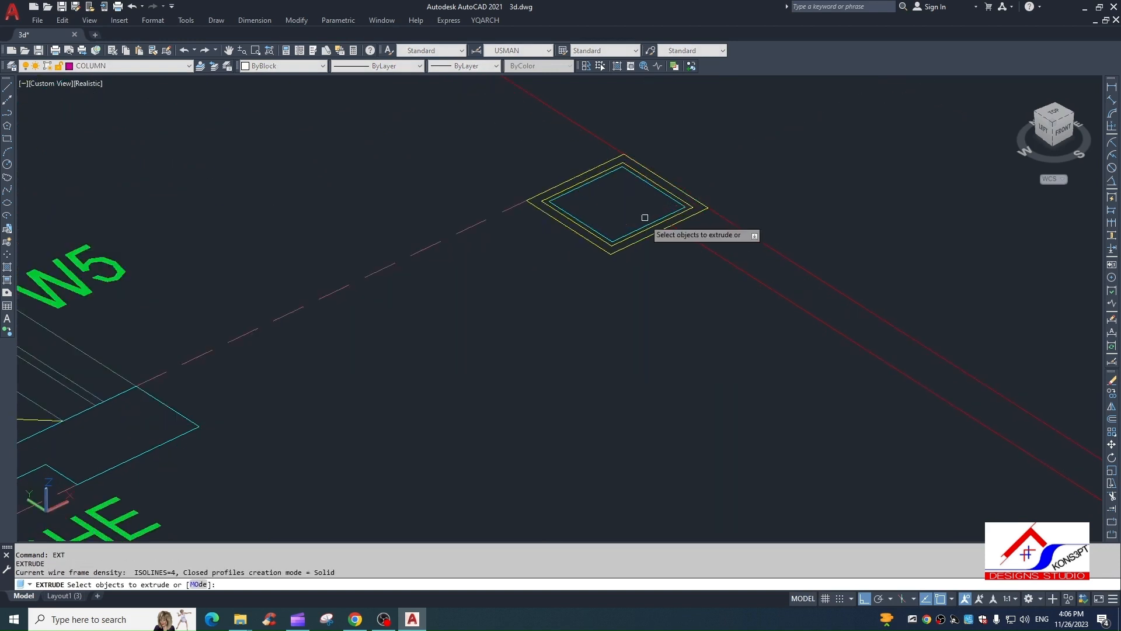
{"action": "left_click", "coordinate": [645, 216]}
{"action": "scroll", "coordinate": [643, 232], "scroll_direction": "down", "scroll_amount": 4}
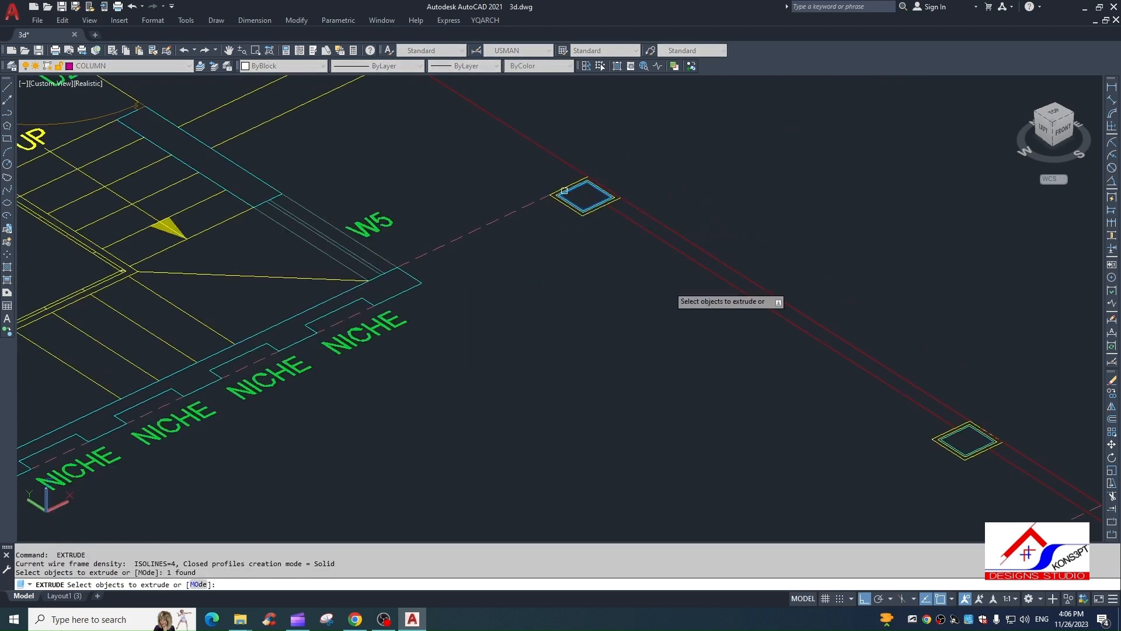
{"action": "scroll", "coordinate": [931, 426], "scroll_direction": "up", "scroll_amount": 3}
{"action": "left_click", "coordinate": [970, 445]}
{"action": "scroll", "coordinate": [906, 277], "scroll_direction": "down", "scroll_amount": 2}
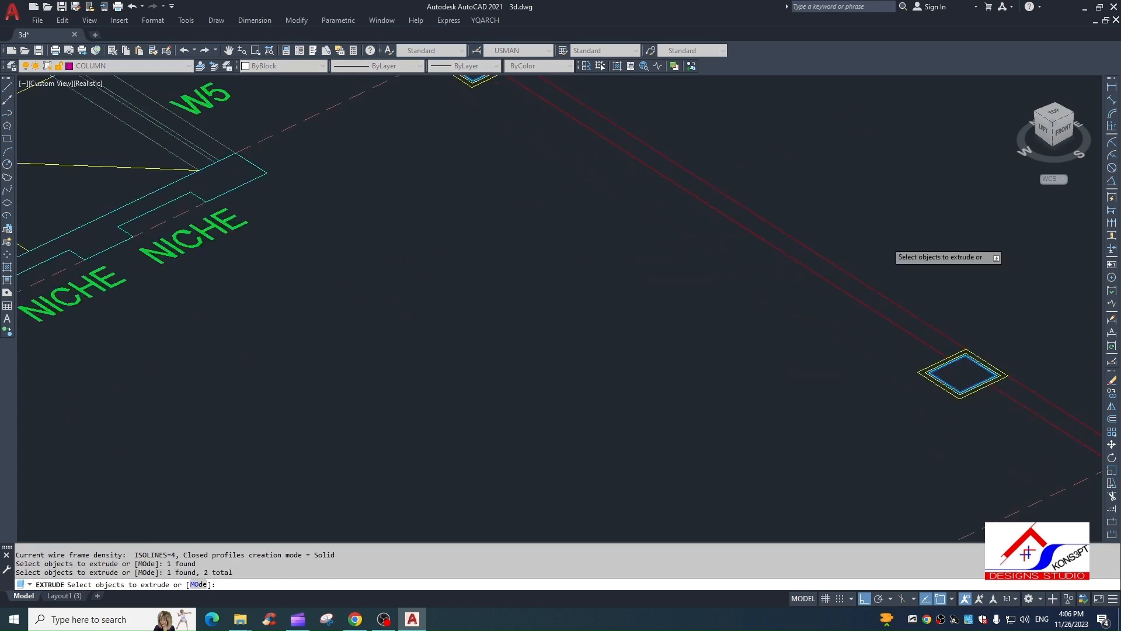
{"action": "scroll", "coordinate": [884, 240], "scroll_direction": "down", "scroll_amount": 2}
{"action": "middle_click_drag", "start_coordinate": [483, 446], "coordinate": [551, 319]}
{"action": "scroll", "coordinate": [514, 350], "scroll_direction": "down", "scroll_amount": 2}
{"action": "middle_click_drag", "start_coordinate": [309, 468], "coordinate": [542, 361]}
{"action": "scroll", "coordinate": [497, 435], "scroll_direction": "up", "scroll_amount": 5}
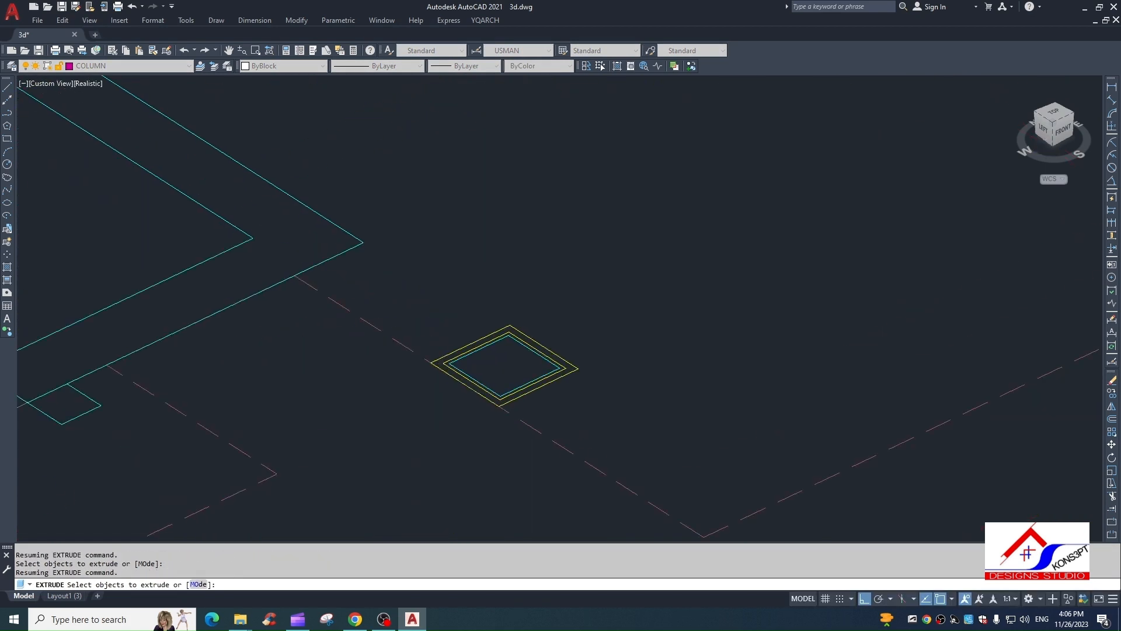
{"action": "left_click", "coordinate": [541, 354]}
{"action": "key", "text": "Return"}
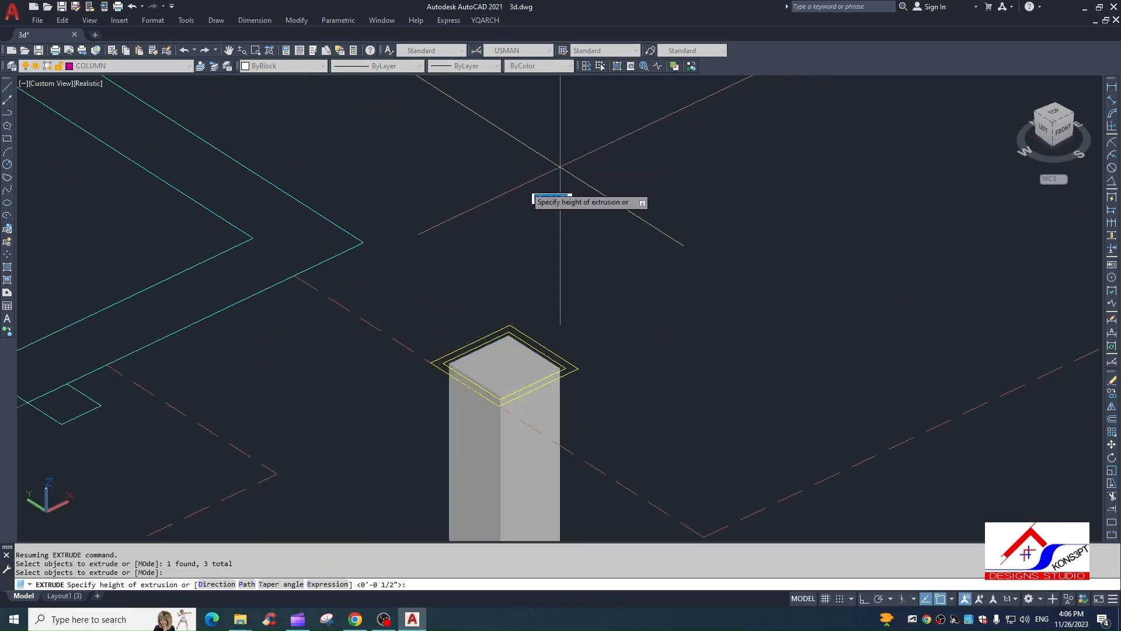
{"action": "scroll", "coordinate": [512, 256], "scroll_direction": "down", "scroll_amount": 6}
{"action": "middle_click_drag", "start_coordinate": [512, 267], "coordinate": [508, 383]}
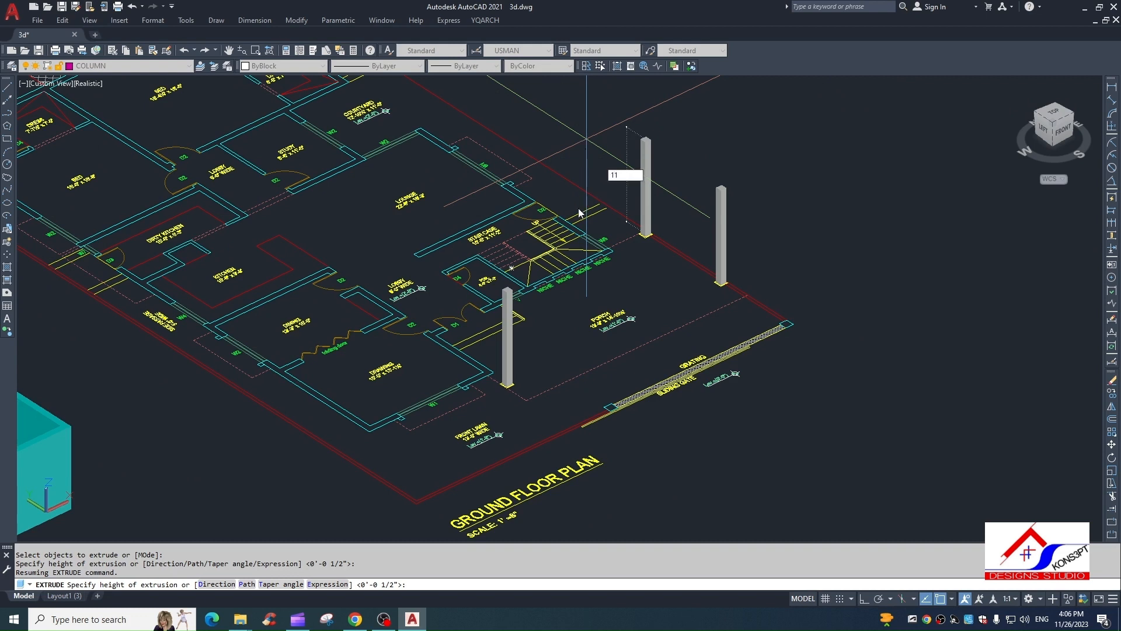
{"action": "middle_click_drag", "start_coordinate": [589, 234], "coordinate": [588, 233]}
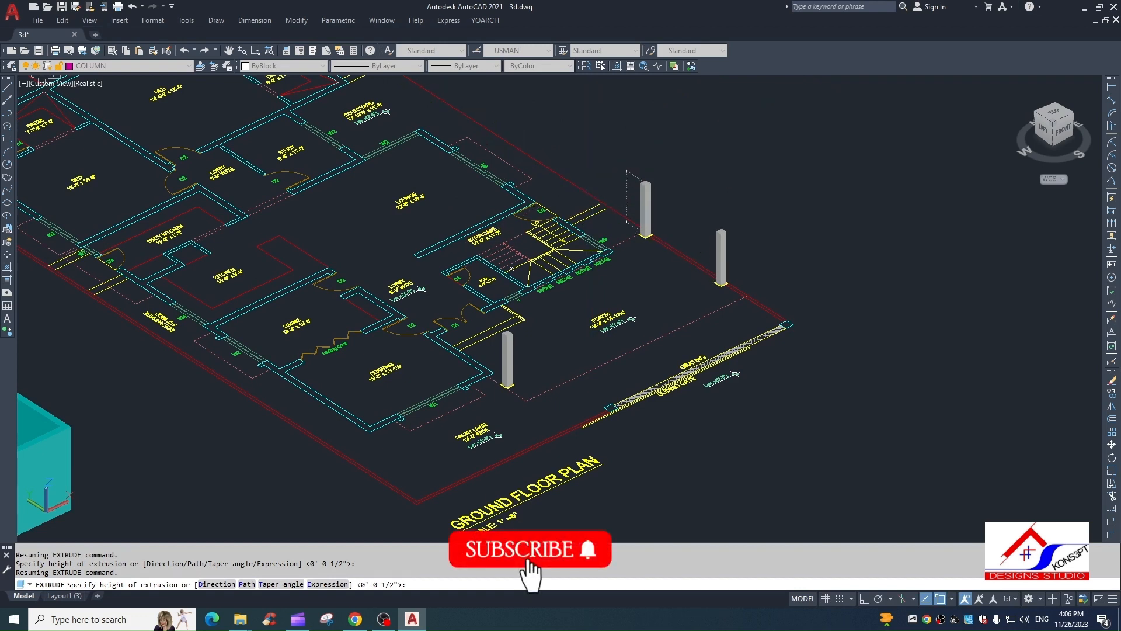
{"action": "key", "text": "Return"}
{"action": "key", "text": "Escape"}
Step: Switch the visual style of the view to 2D Wireframe
{"action": "scroll", "coordinate": [491, 317], "scroll_direction": "up", "scroll_amount": 3}
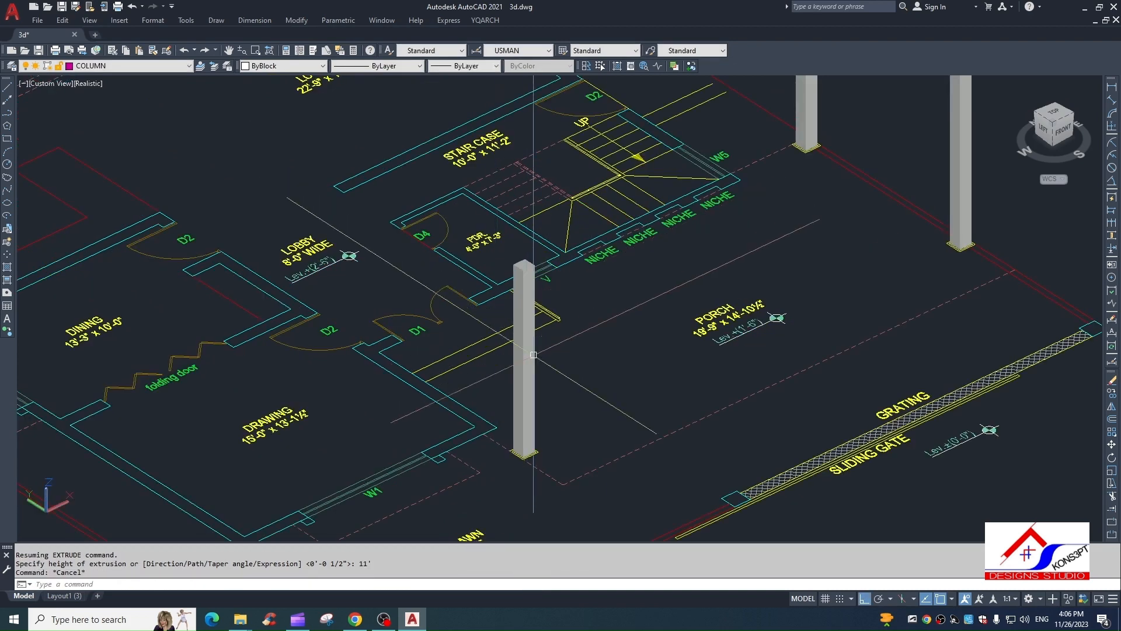
{"action": "scroll", "coordinate": [533, 354], "scroll_direction": "down", "scroll_amount": 3}
{"action": "scroll", "coordinate": [528, 345], "scroll_direction": "up", "scroll_amount": 5}
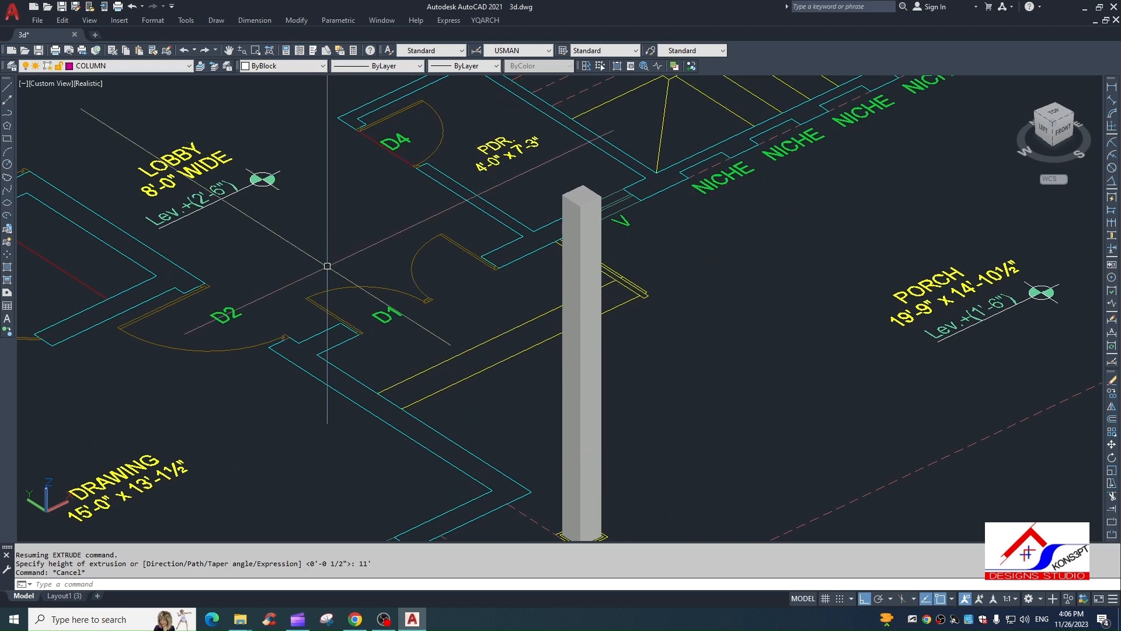
{"action": "key", "text": "Escape"}
{"action": "scroll", "coordinate": [327, 265], "scroll_direction": "down", "scroll_amount": 6}
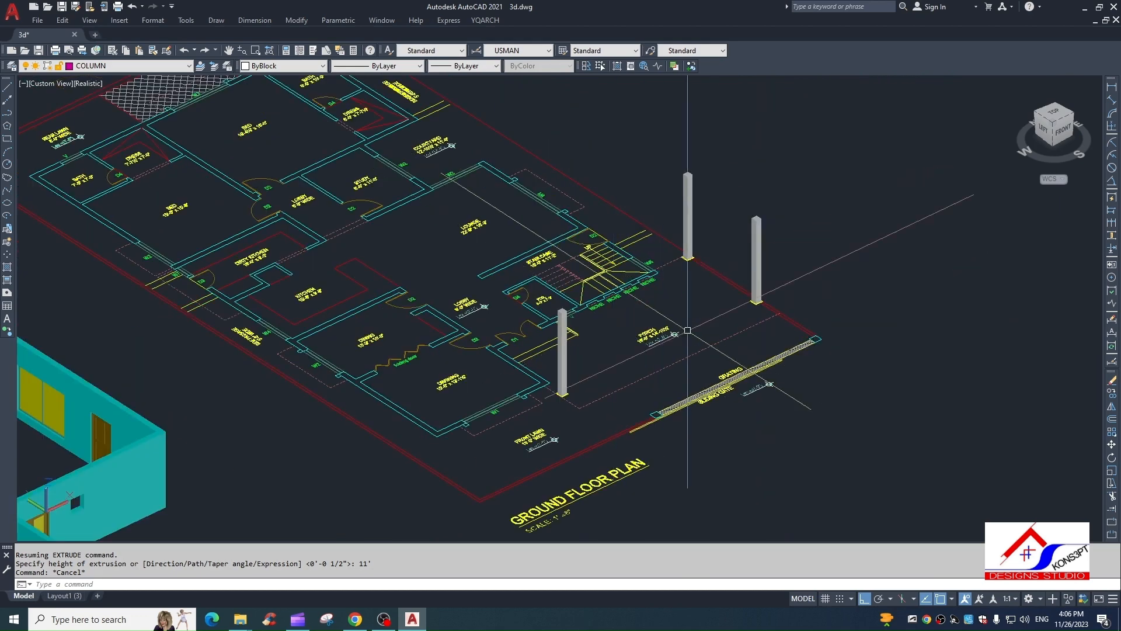
{"action": "left_click", "coordinate": [786, 193]}
{"action": "left_click", "coordinate": [746, 219]}
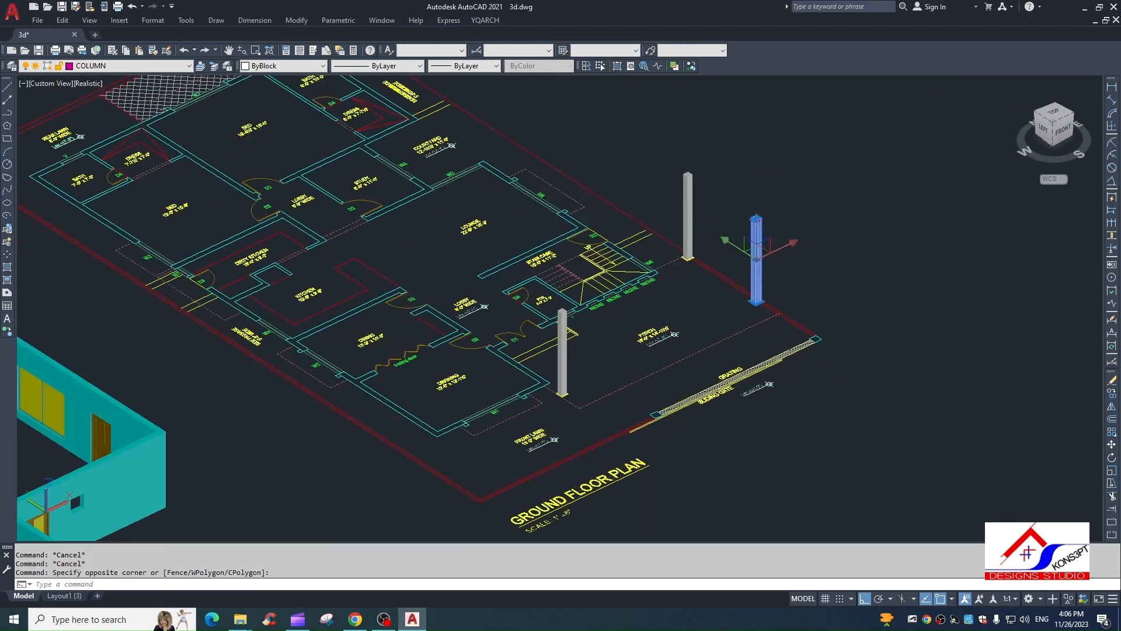
{"action": "left_click", "coordinate": [89, 21]}
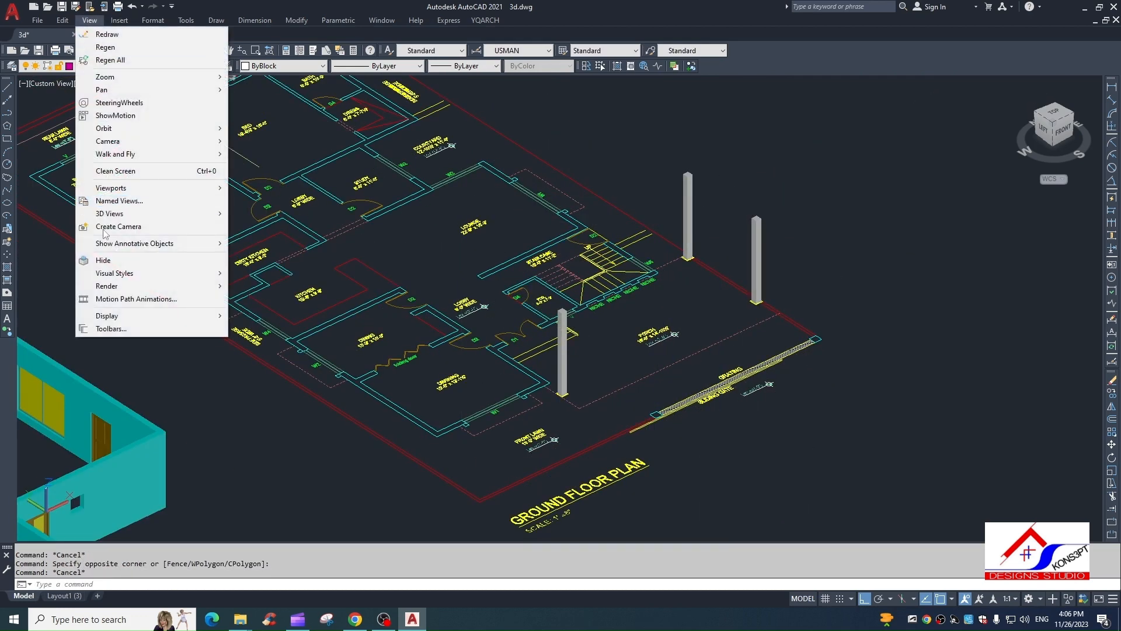
{"action": "mouse_move", "coordinate": [206, 276]}
{"action": "left_click", "coordinate": [300, 277]}
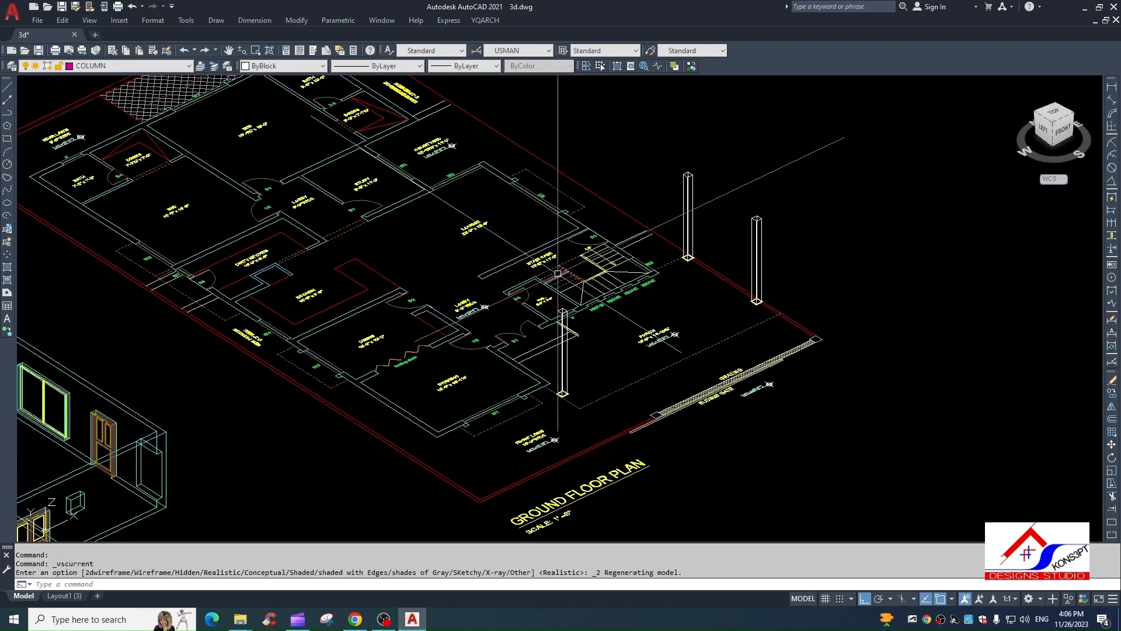
Step: Move the three extruded columns from the plan's outer wall corner beside the niches to the matching corner of the 3D wall model
{"action": "key", "text": "Escape"}
{"action": "left_click", "coordinate": [803, 189]}
{"action": "left_click", "coordinate": [686, 220]}
{"action": "left_click", "coordinate": [589, 360]}
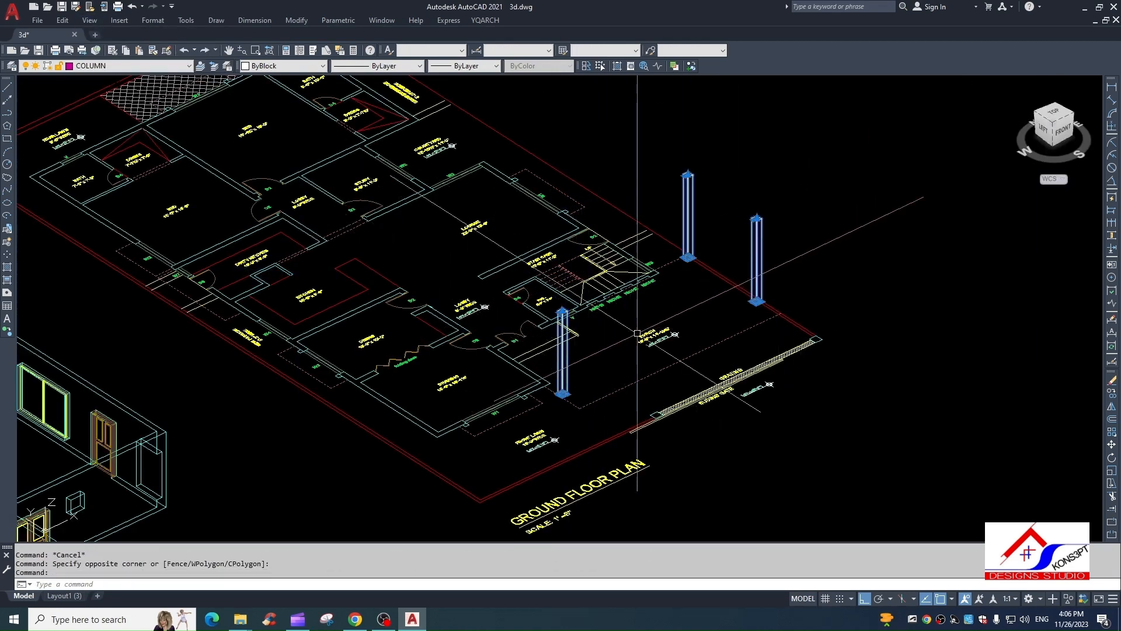
{"action": "type", "text": "m"}
{"action": "key", "text": "Return"}
{"action": "left_click", "coordinate": [688, 257]}
{"action": "scroll", "coordinate": [682, 261], "scroll_direction": "up", "scroll_amount": 8}
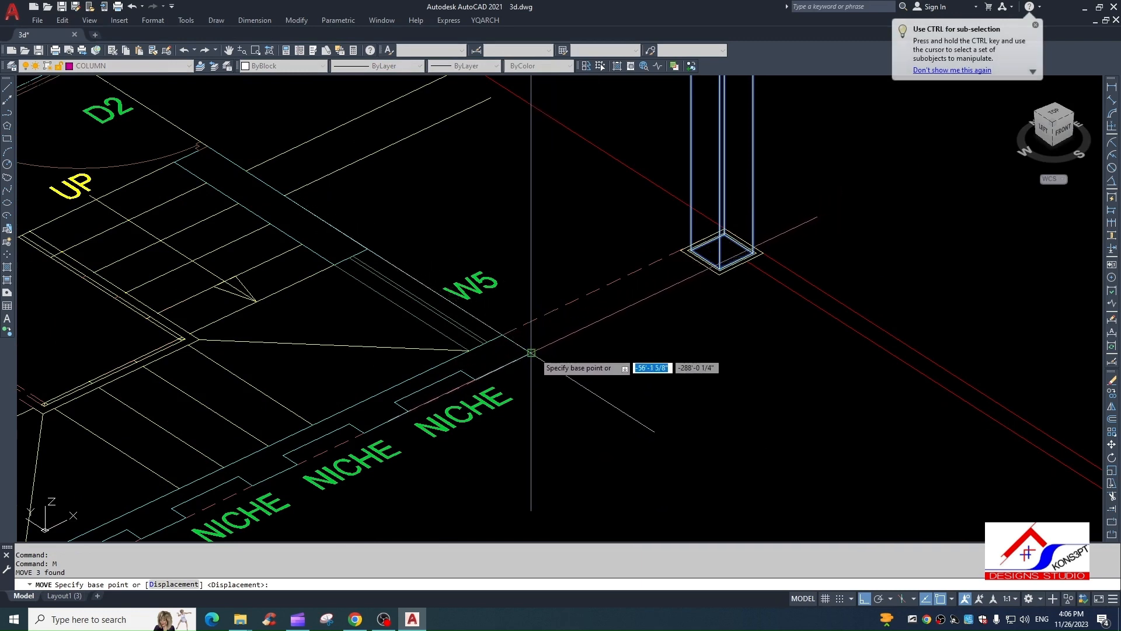
{"action": "scroll", "coordinate": [692, 257], "scroll_direction": "down", "scroll_amount": 8}
{"action": "scroll", "coordinate": [441, 386], "scroll_direction": "up", "scroll_amount": 9}
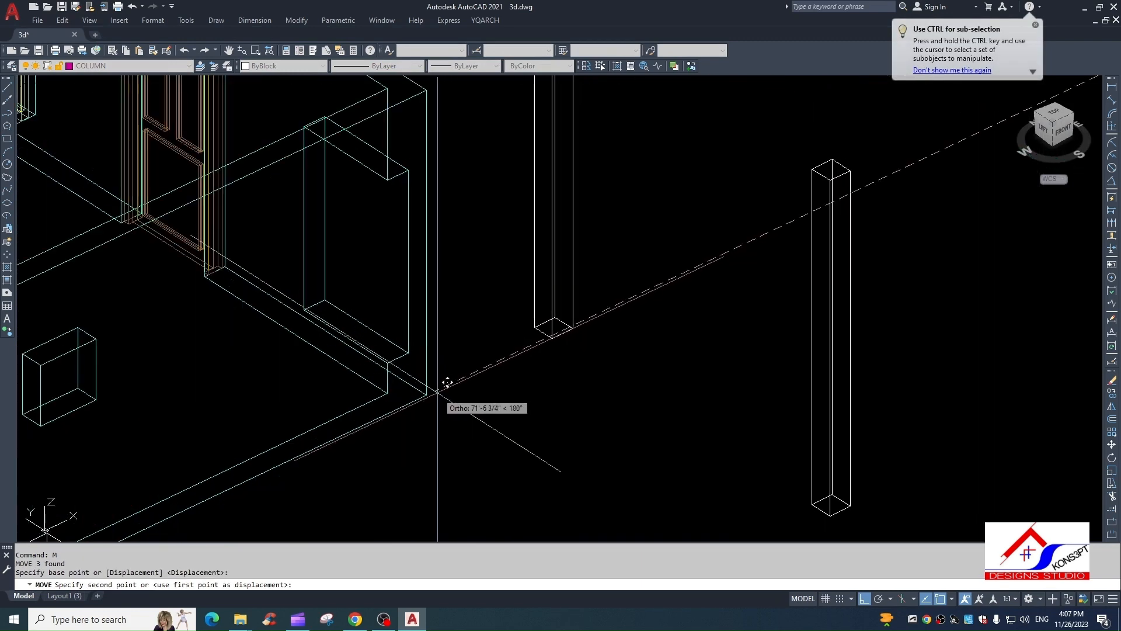
{"action": "scroll", "coordinate": [432, 393], "scroll_direction": "down", "scroll_amount": 5}
{"action": "key", "text": "Escape"}
Step: Move the three columns beside the 3D wall model straight down by 12
{"action": "left_click", "coordinate": [613, 401]}
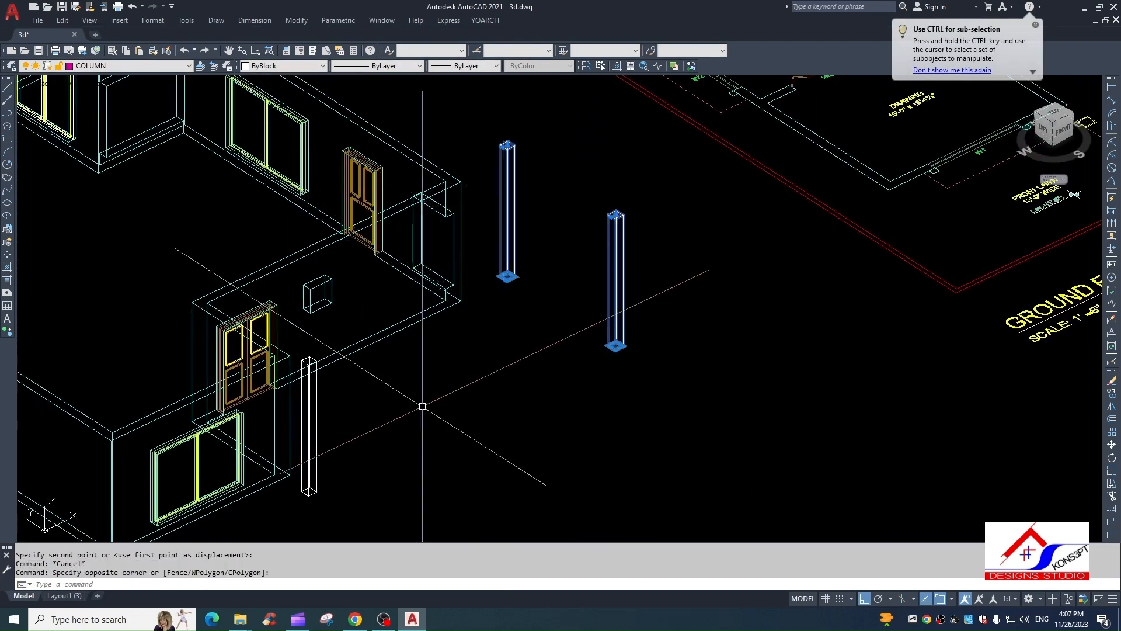
{"action": "left_click", "coordinate": [325, 434]}
{"action": "left_click", "coordinate": [305, 442]}
{"action": "type", "text": ","}
{"action": "key", "text": "Return"}
{"action": "left_click", "coordinate": [500, 413]}
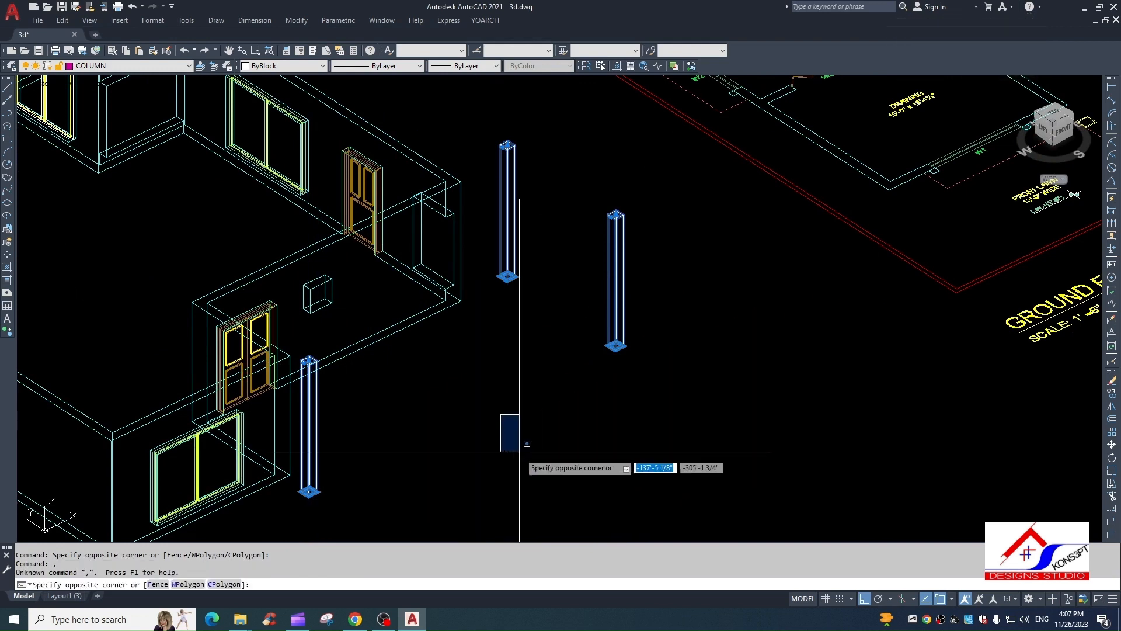
{"action": "left_click", "coordinate": [523, 456]}
{"action": "type", "text": "m"}
{"action": "key", "text": "Return"}
{"action": "left_click", "coordinate": [524, 457]}
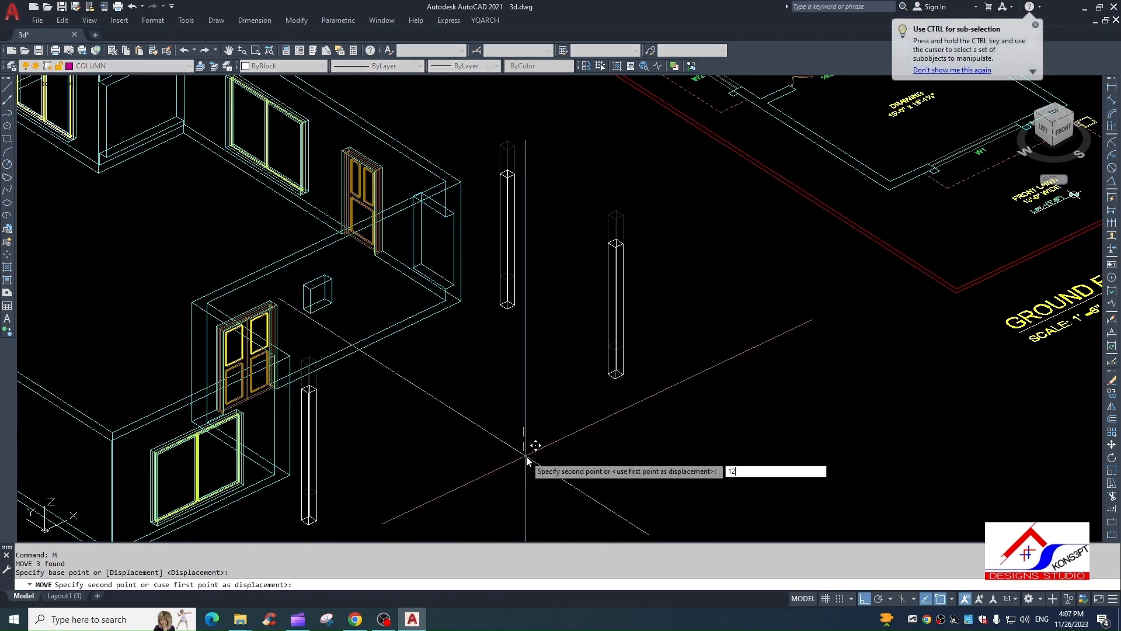
{"action": "type", "text": "12"}
{"action": "key", "text": "Return"}
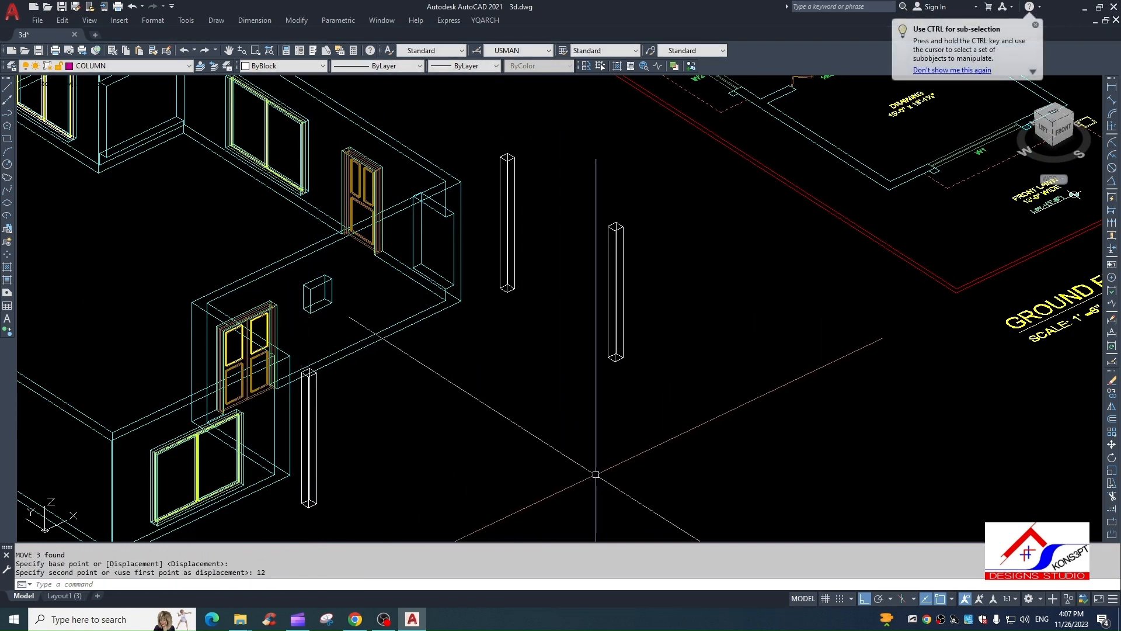
{"action": "key", "text": "Escape"}
{"action": "key", "text": "Escape"}
{"action": "scroll", "coordinate": [625, 369], "scroll_direction": "down", "scroll_amount": 5}
{"action": "scroll", "coordinate": [626, 369], "scroll_direction": "up", "scroll_amount": 6}
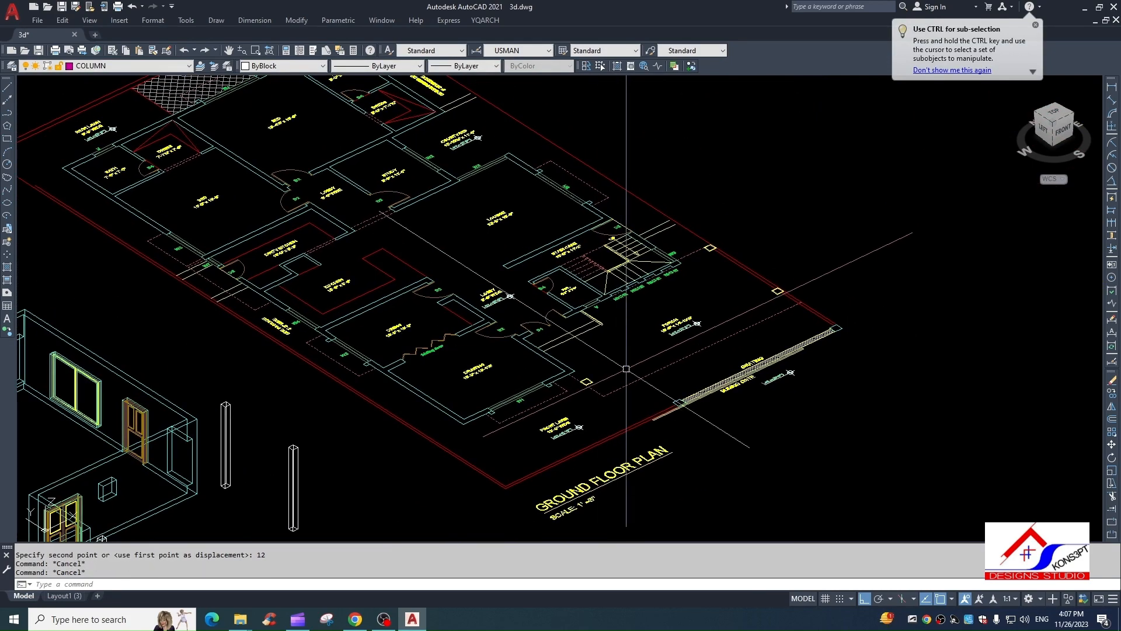
{"action": "type", "text": "pl"}
{"action": "key", "text": "Return"}
{"action": "scroll", "coordinate": [642, 376], "scroll_direction": "down", "scroll_amount": 4}
{"action": "scroll", "coordinate": [594, 338], "scroll_direction": "up", "scroll_amount": 6}
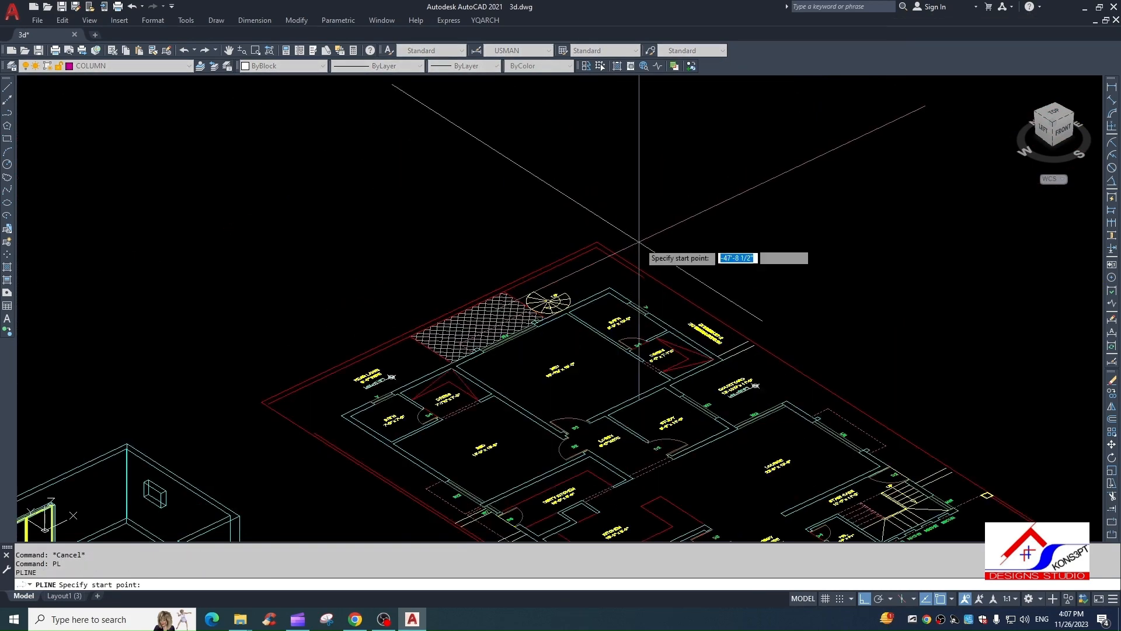
{"action": "key", "text": "Escape"}
Step: Draw a line 4.5 across from the inner boundary line's end near the rear bath, continuing along the wall to the first porch column
{"action": "scroll", "coordinate": [648, 292], "scroll_direction": "up", "scroll_amount": 2}
{"action": "type", "text": "l"}
{"action": "key", "text": "Return"}
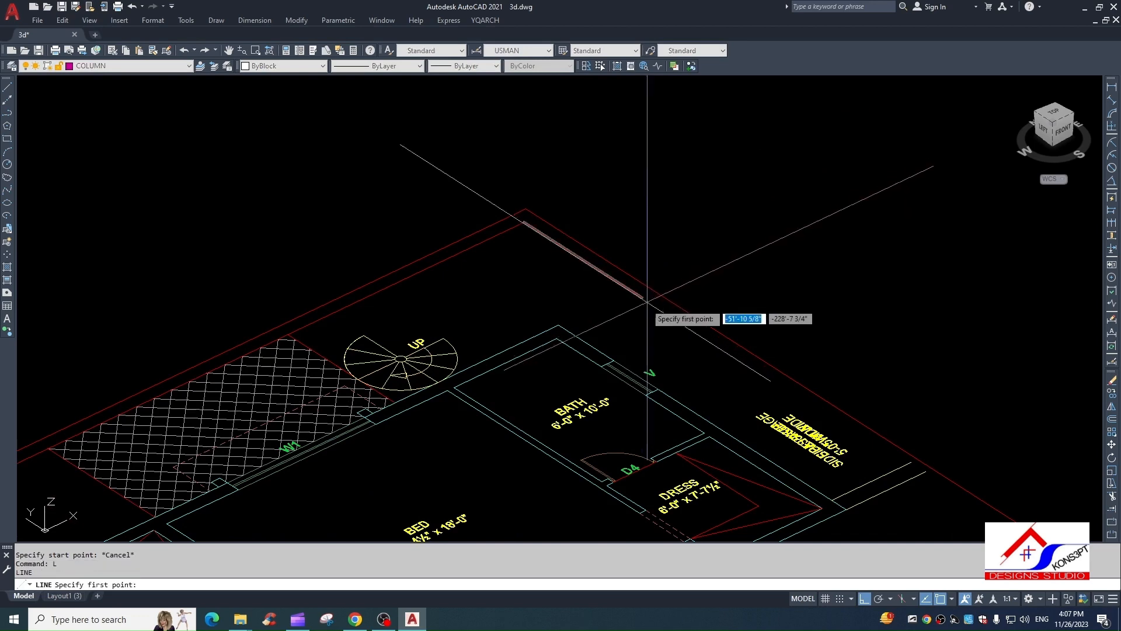
{"action": "left_click", "coordinate": [641, 298]}
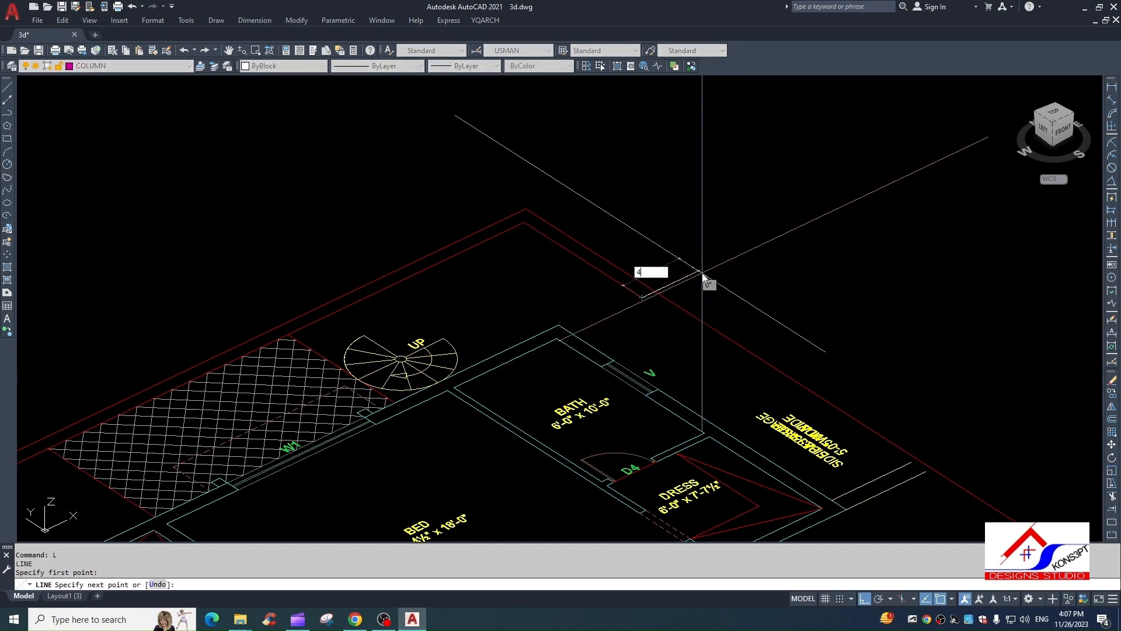
{"action": "type", "text": "4.5"}
{"action": "key", "text": "Return"}
{"action": "scroll", "coordinate": [707, 280], "scroll_direction": "down", "scroll_amount": 4}
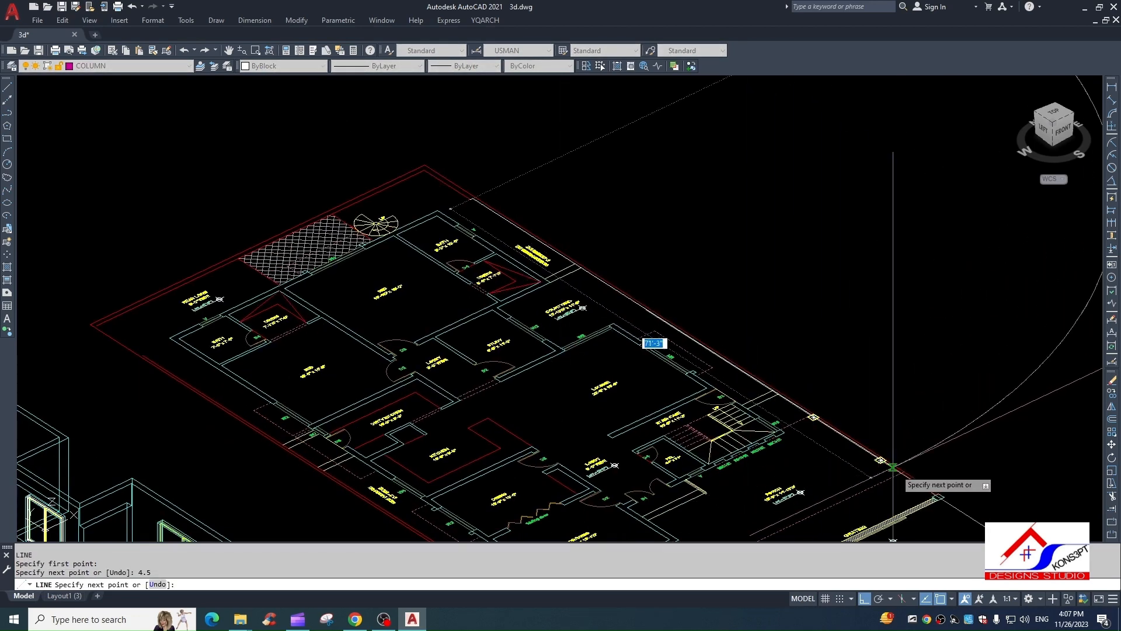
{"action": "scroll", "coordinate": [895, 482], "scroll_direction": "up", "scroll_amount": 6}
{"action": "scroll", "coordinate": [526, 236], "scroll_direction": "up", "scroll_amount": 3}
{"action": "left_click", "coordinate": [524, 229]}
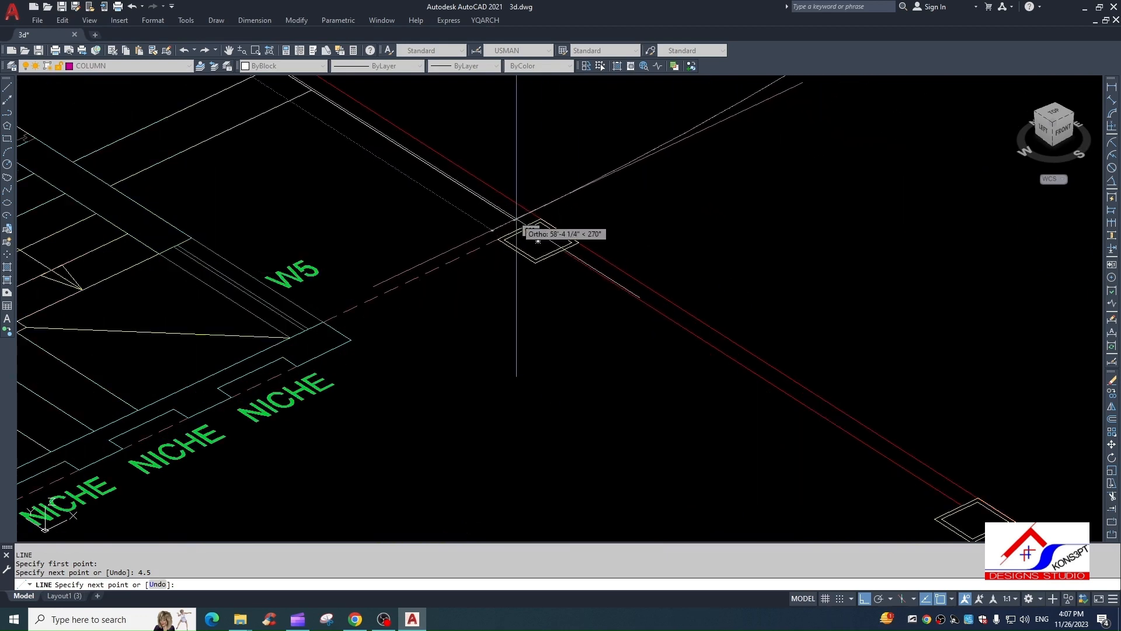
{"action": "key", "text": "Escape"}
{"action": "type", "text": "ex"}
{"action": "key", "text": "Return"}
{"action": "scroll", "coordinate": [642, 274], "scroll_direction": "down", "scroll_amount": 6}
{"action": "key", "text": "Escape"}
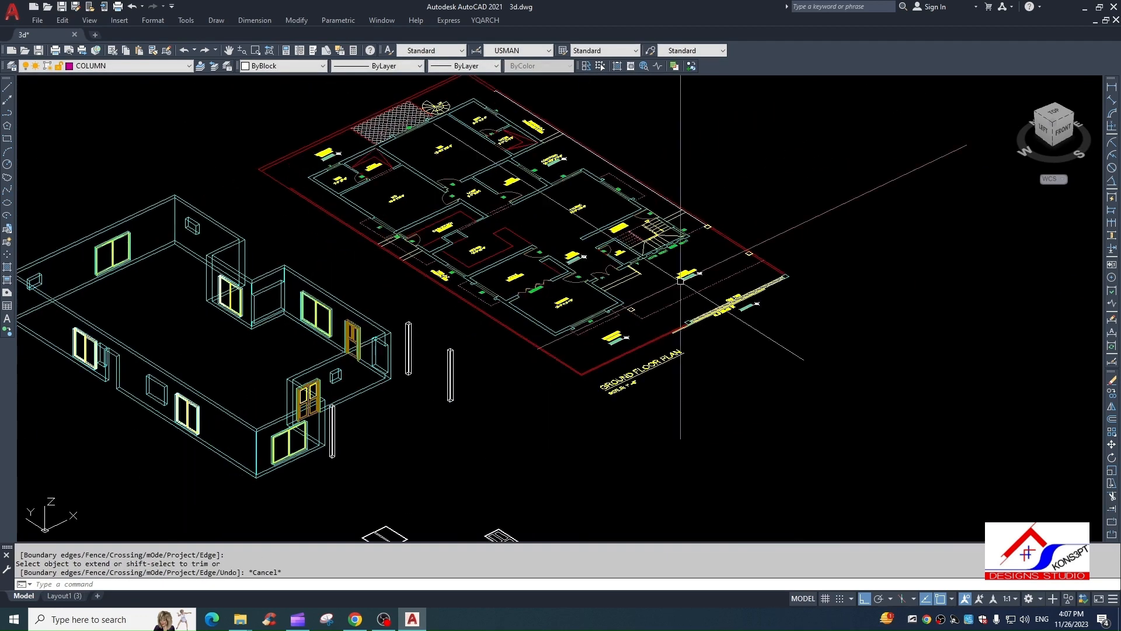
{"action": "scroll", "coordinate": [328, 220], "scroll_direction": "up", "scroll_amount": 5}
{"action": "key", "text": "Return"}
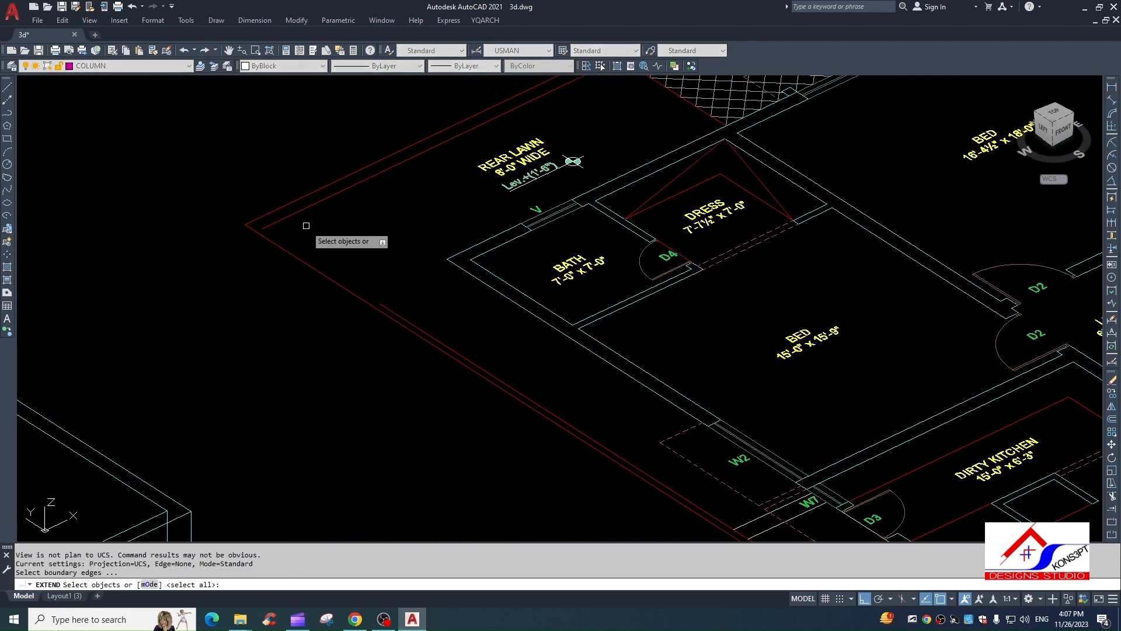
{"action": "key", "text": "Escape"}
Step: Draw lines from the side boundary's inner line end near the 7'-0" bath: across to the outer line, 9 back inward, and along to the rear wall
{"action": "type", "text": "L"}
{"action": "key", "text": "Return"}
{"action": "left_click", "coordinate": [371, 305]}
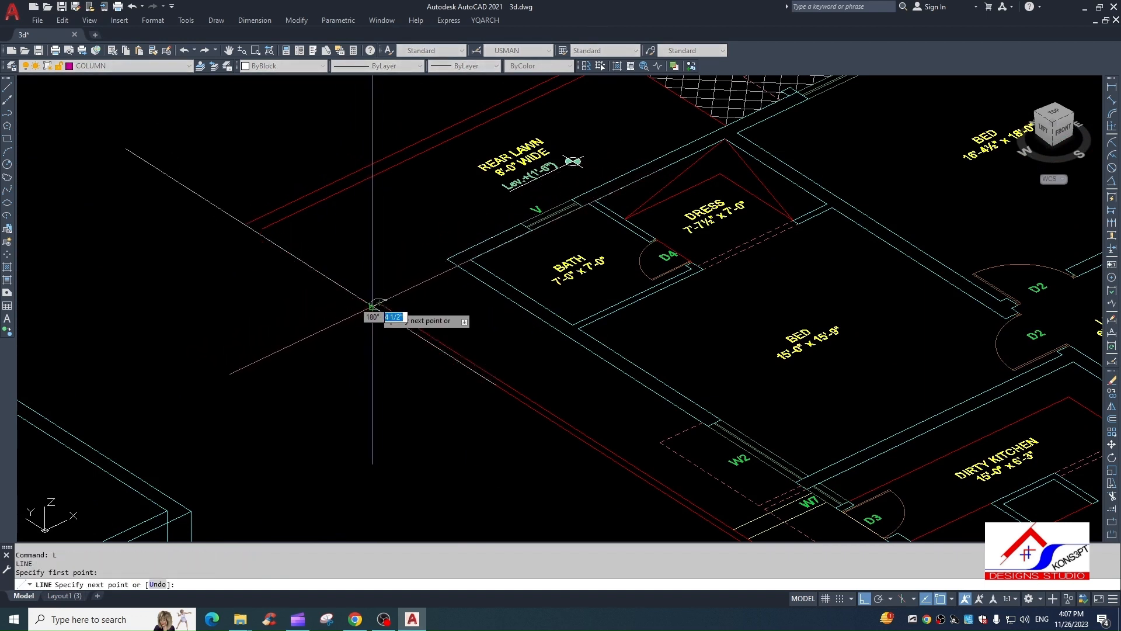
{"action": "scroll", "coordinate": [384, 305], "scroll_direction": "up", "scroll_amount": 3}
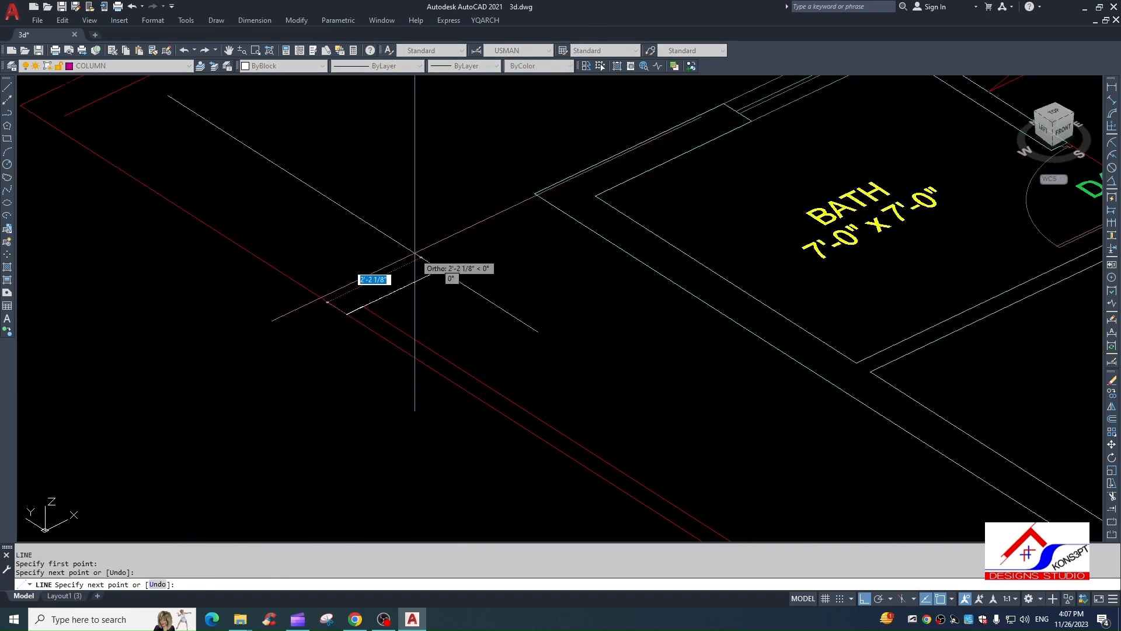
{"action": "type", "text": "9"}
{"action": "key", "text": "Return"}
{"action": "middle_click_drag", "start_coordinate": [286, 191], "coordinate": [332, 245]}
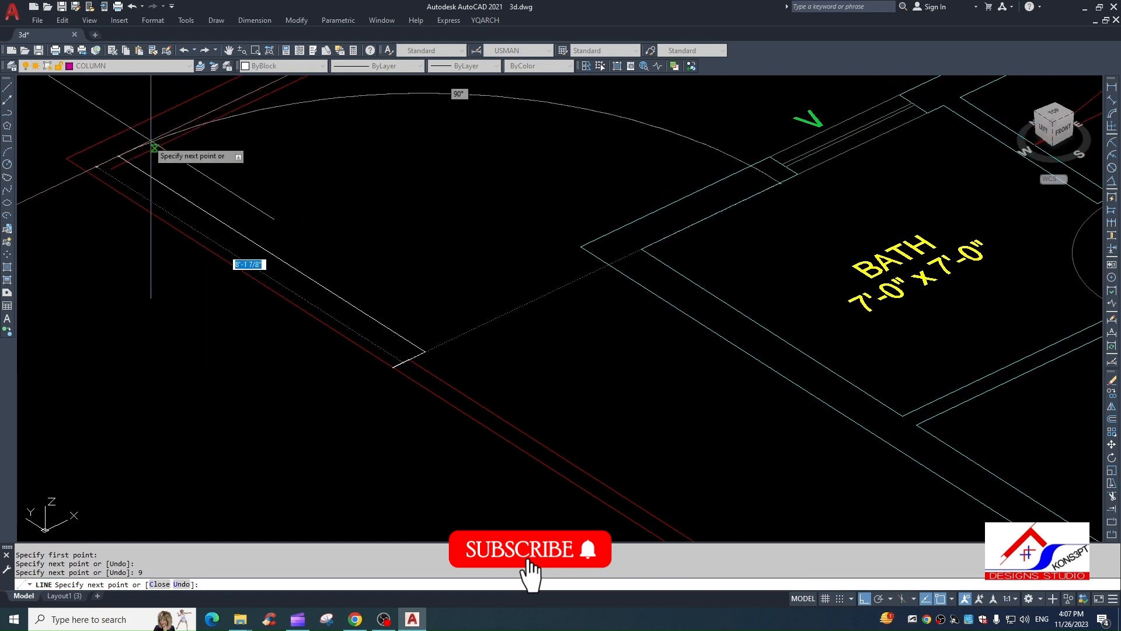
{"action": "left_click", "coordinate": [128, 139]}
{"action": "key", "text": "Escape"}
Step: Fillet the new inner line with the rear boundary wall's inner line into a sharp corner
{"action": "type", "text": "F"}
{"action": "key", "text": "Return"}
{"action": "left_click", "coordinate": [134, 159]}
{"action": "left_click", "coordinate": [170, 188]}
{"action": "key", "text": "Escape"}
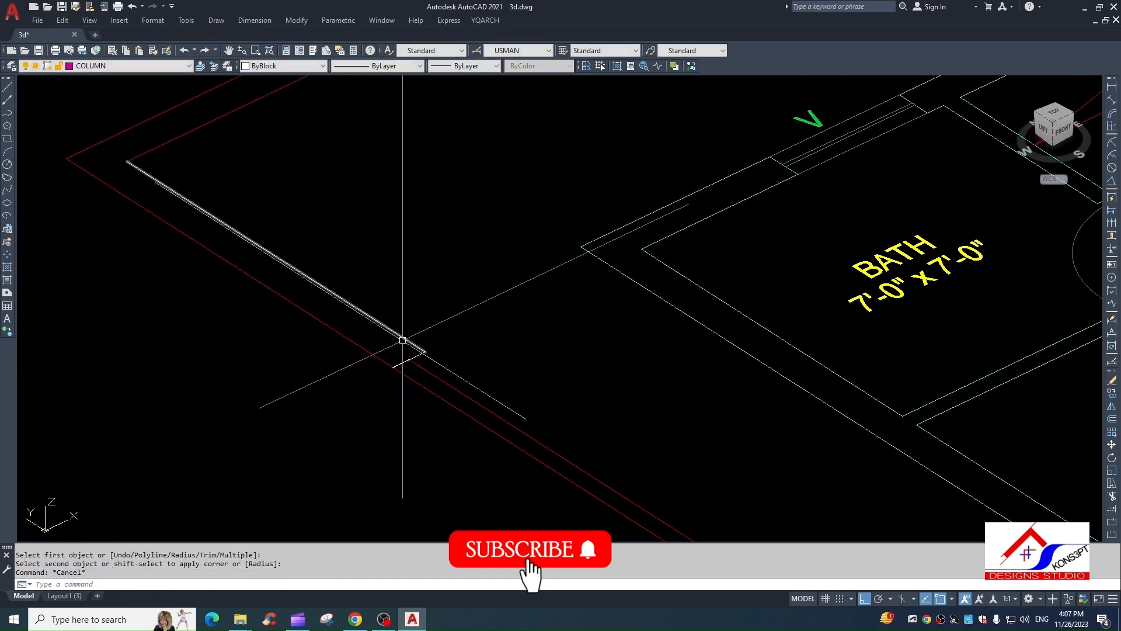
Step: Match the newly drawn wall lines to the properties of the red boundary line
{"action": "type", "text": "MA"}
{"action": "key", "text": "Return"}
{"action": "left_click", "coordinate": [433, 375]}
{"action": "left_click_drag", "start_coordinate": [446, 306], "coordinate": [387, 384]}
{"action": "left_click", "coordinate": [384, 380]}
{"action": "key", "text": "Escape"}
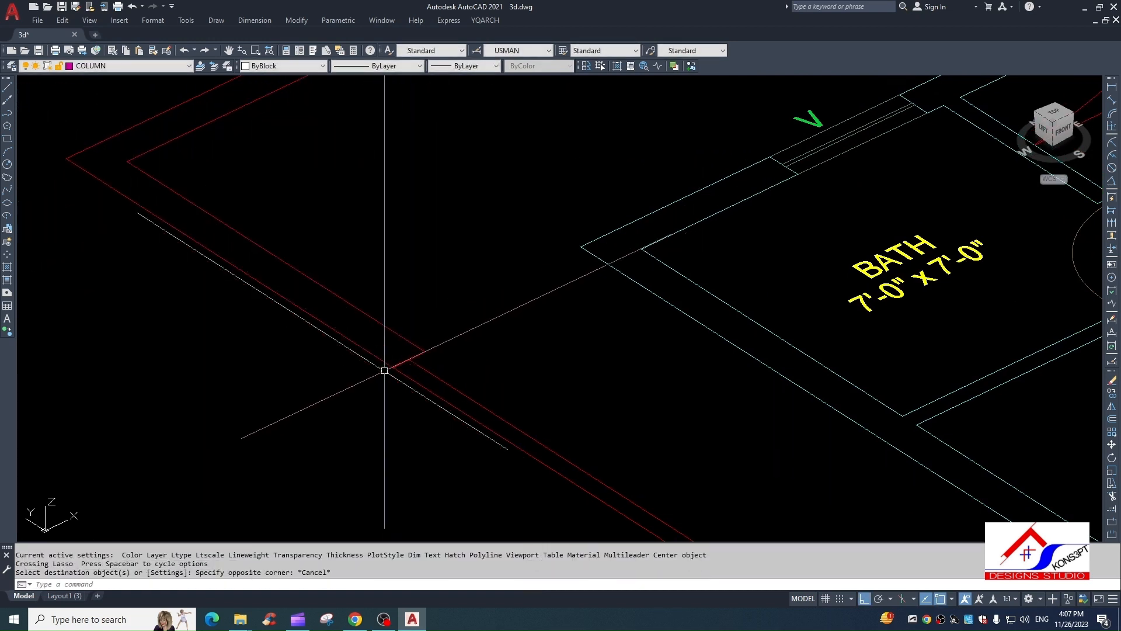
Step: Erase the extra short cross line where the side boundary wall changes thickness
{"action": "left_click", "coordinate": [383, 371]}
{"action": "left_click", "coordinate": [447, 351]}
{"action": "key", "text": "Escape"}
{"action": "scroll", "coordinate": [407, 357], "scroll_direction": "up", "scroll_amount": 3}
{"action": "left_click", "coordinate": [336, 335]}
{"action": "left_click", "coordinate": [451, 438]}
{"action": "type", "text": "E"}
{"action": "key", "text": "Return"}
{"action": "scroll", "coordinate": [375, 371], "scroll_direction": "down", "scroll_amount": 8}
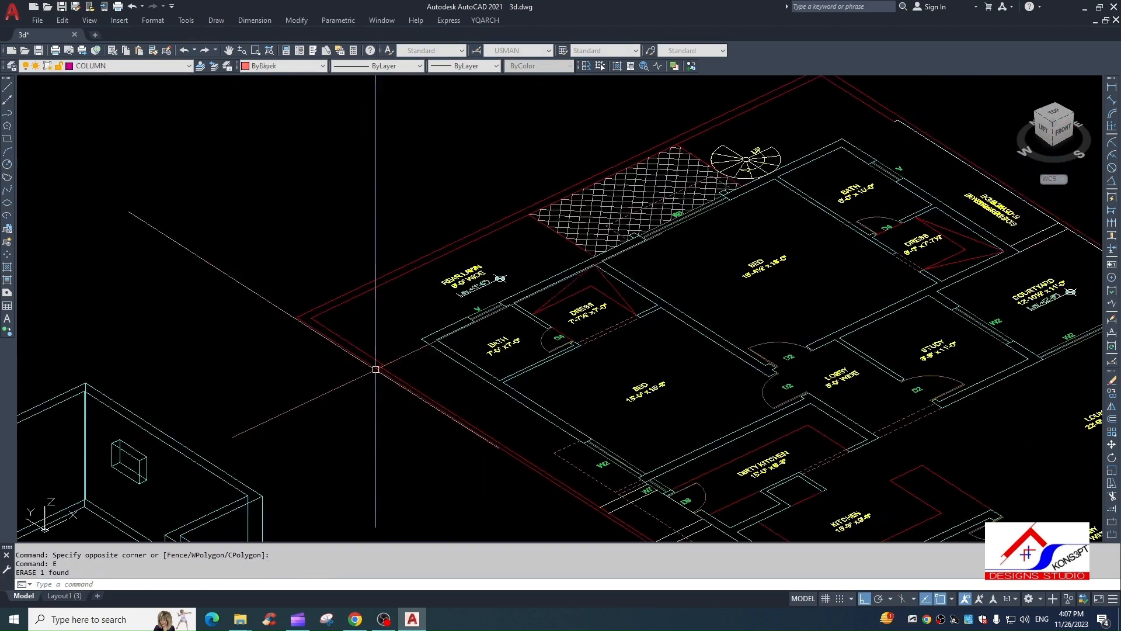
Step: Trim the cross line between the outer and inner boundary lines where the side wall changes thickness
{"action": "scroll", "coordinate": [393, 375], "scroll_direction": "up", "scroll_amount": 8}
{"action": "type", "text": "TR"}
{"action": "key", "text": "Return"}
{"action": "key", "text": "Return"}
{"action": "left_click", "coordinate": [235, 268]}
{"action": "left_click", "coordinate": [231, 279]}
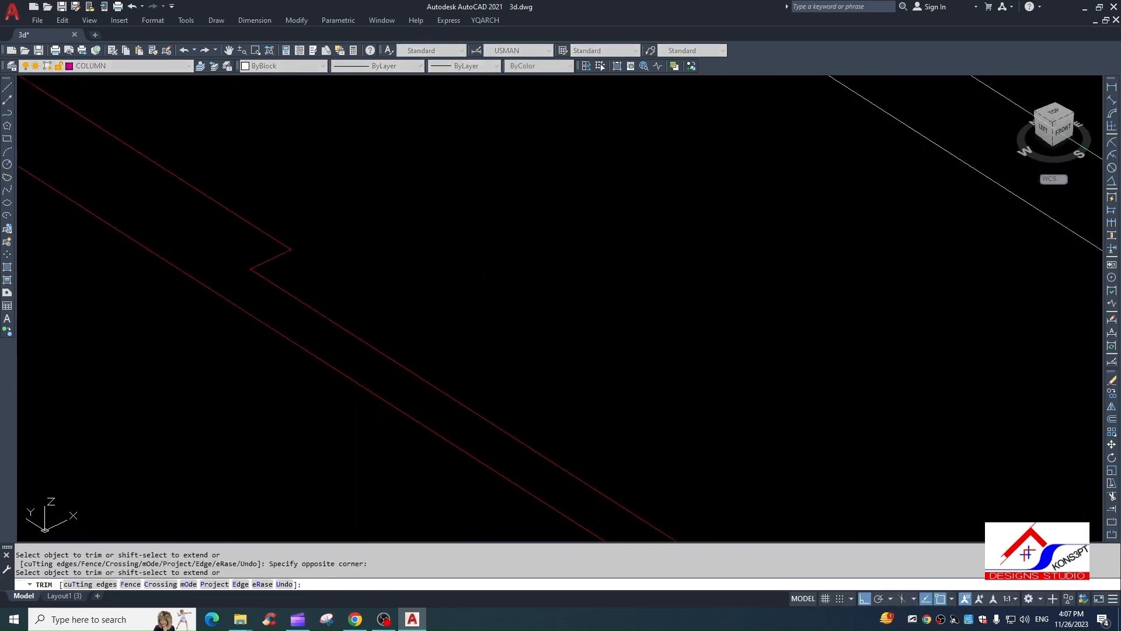
Step: Create a closed boundary polyline from the strip between the outer and inner red boundary wall lines
{"action": "key", "text": "Escape"}
{"action": "scroll", "coordinate": [584, 512], "scroll_direction": "down", "scroll_amount": 8}
{"action": "middle_click_drag", "start_coordinate": [584, 512], "coordinate": [422, 397]}
{"action": "scroll", "coordinate": [501, 409], "scroll_direction": "up", "scroll_amount": 4}
{"action": "scroll", "coordinate": [555, 426], "scroll_direction": "down", "scroll_amount": 2}
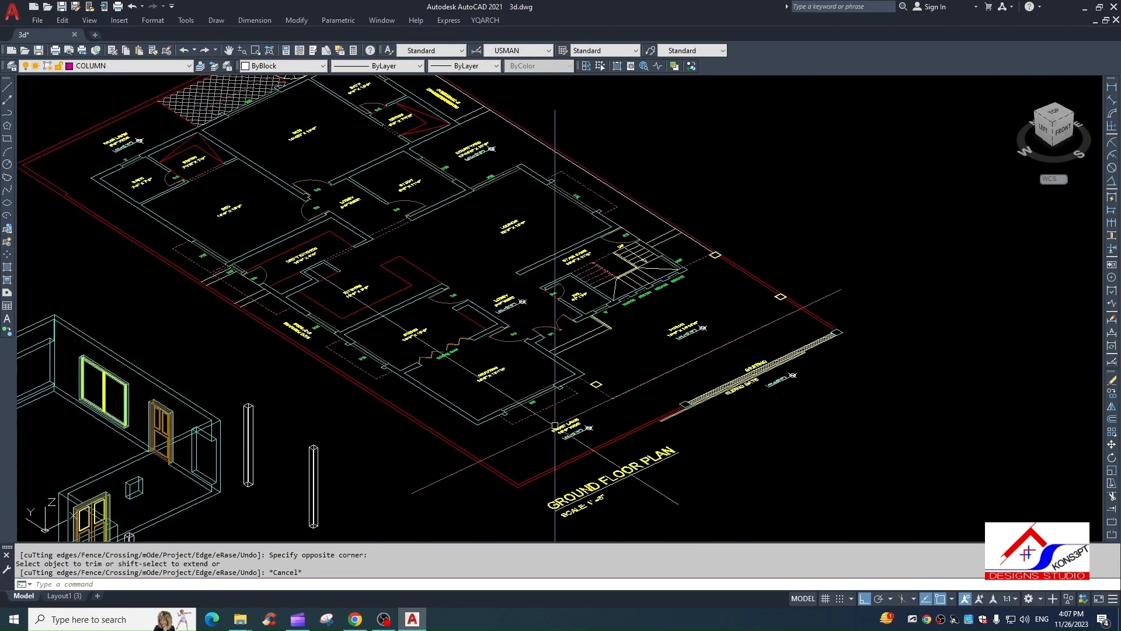
{"action": "key", "text": "Escape"}
{"action": "type", "text": "BO"}
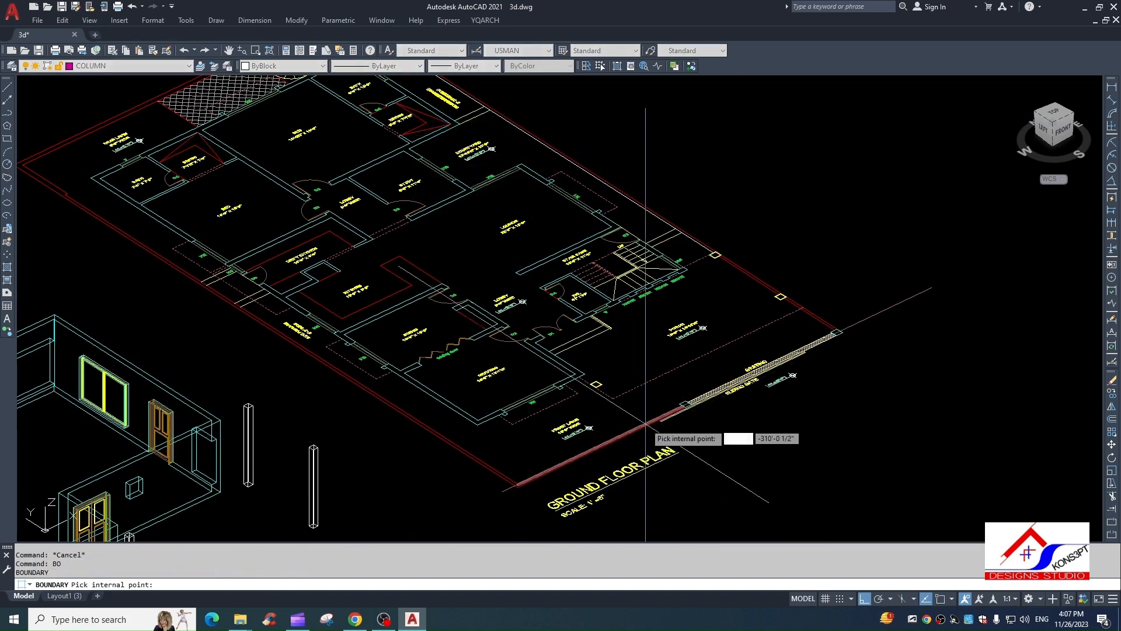
{"action": "key", "text": "Return"}
{"action": "scroll", "coordinate": [623, 443], "scroll_direction": "down", "scroll_amount": 3}
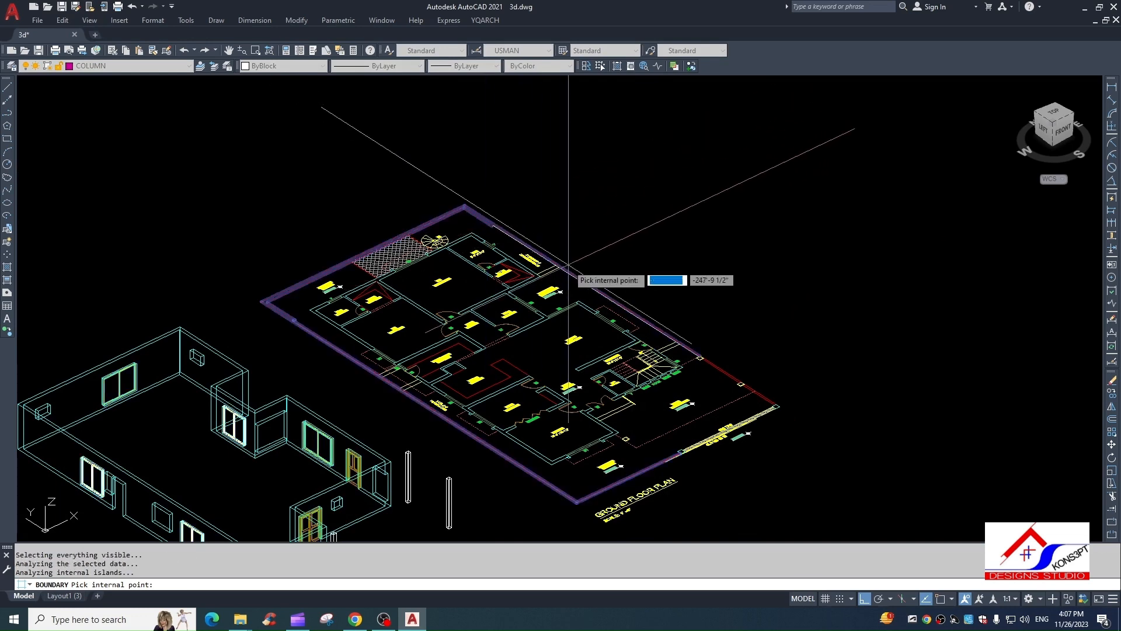
{"action": "key", "text": "Return"}
Step: Extrude the boundary wall polyline to a height of 6'
{"action": "key", "text": "Escape"}
{"action": "type", "text": "ex"}
{"action": "key", "text": "Return"}
{"action": "scroll", "coordinate": [570, 270], "scroll_direction": "up", "scroll_amount": 3}
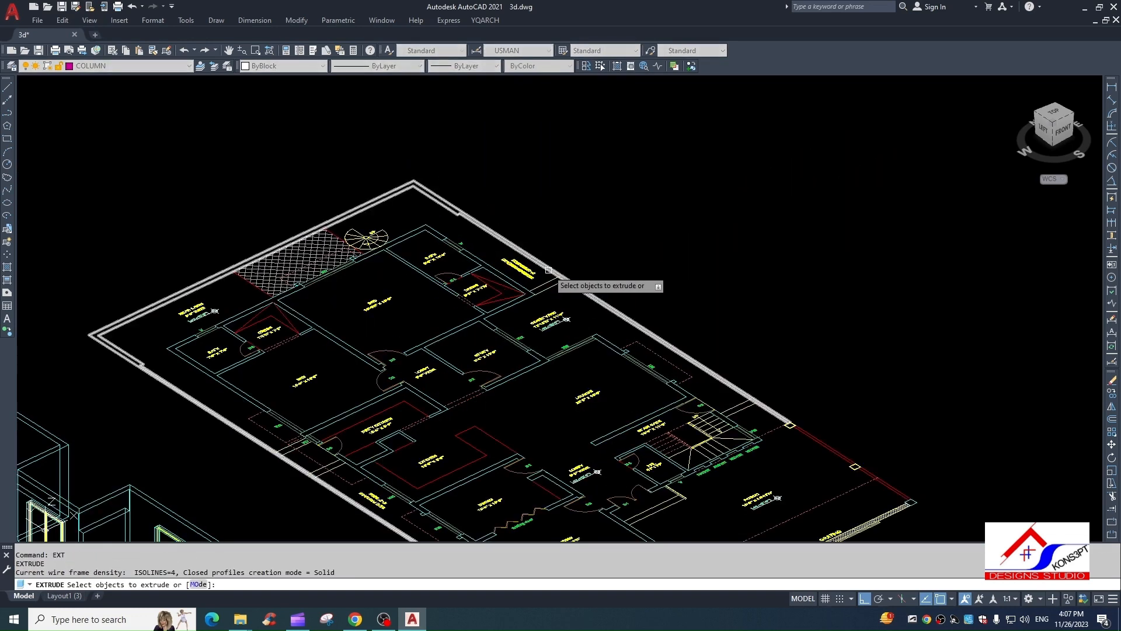
{"action": "left_click", "coordinate": [555, 271]}
{"action": "key", "text": "Return"}
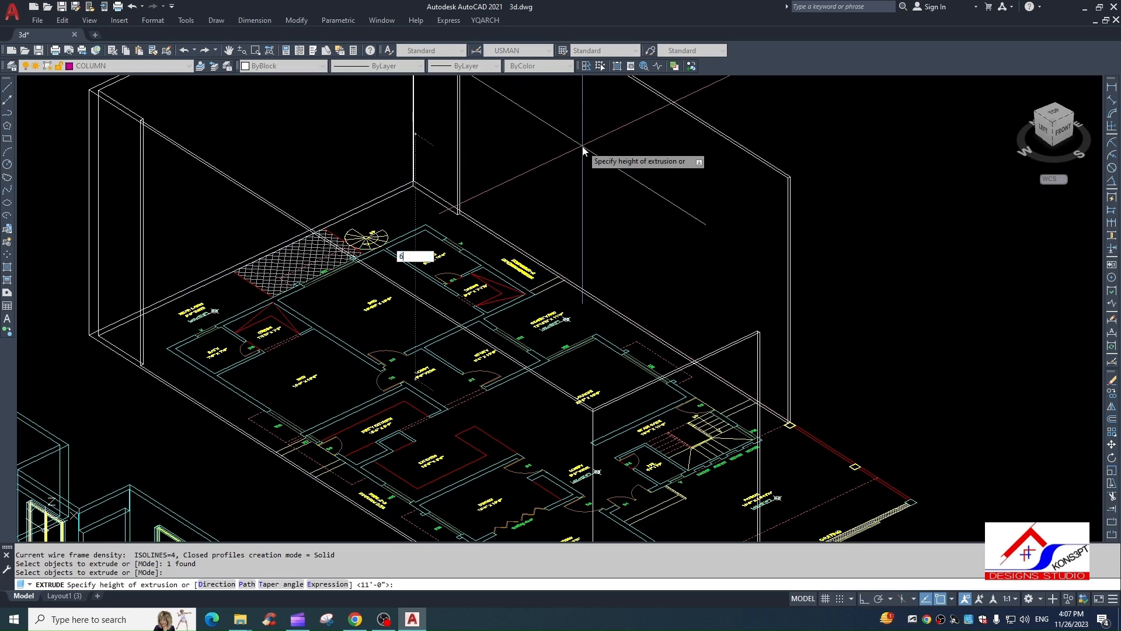
{"action": "type", "text": "6'"}
{"action": "key", "text": "Return"}
{"action": "scroll", "coordinate": [582, 151], "scroll_direction": "down", "scroll_amount": 4}
{"action": "key", "text": "Escape"}
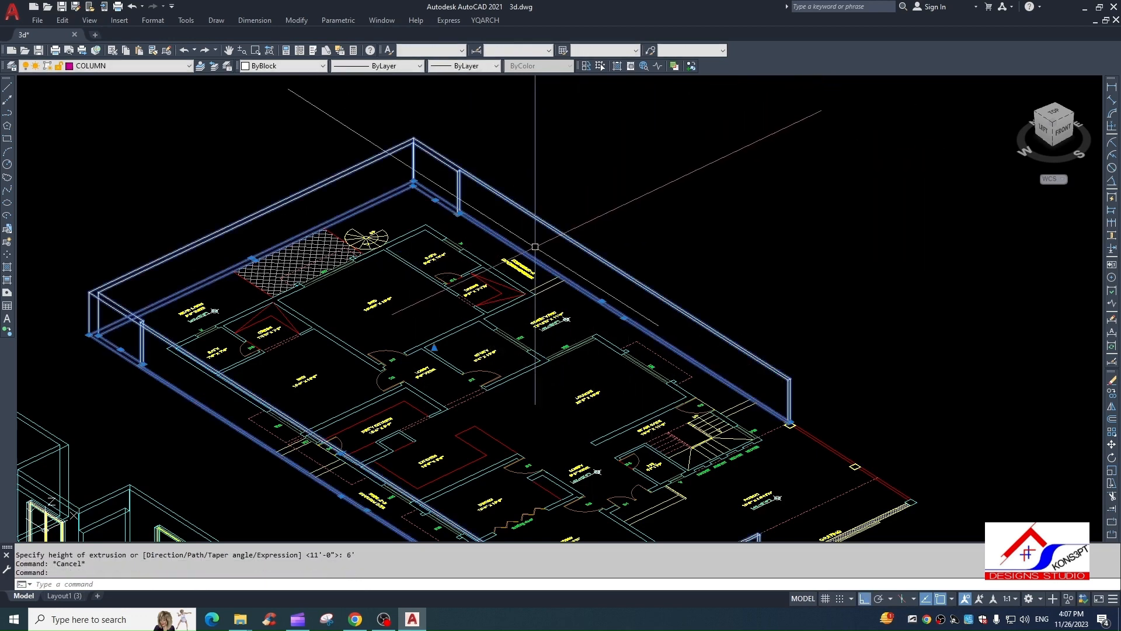
Step: Move the extruded boundary wall onto the 3D house model, matching the plan's outer bath corner to the model's rear corner
{"action": "left_click", "coordinate": [327, 265]}
{"action": "type", "text": "m"}
{"action": "key", "text": "Return"}
{"action": "scroll", "coordinate": [358, 275], "scroll_direction": "up", "scroll_amount": 6}
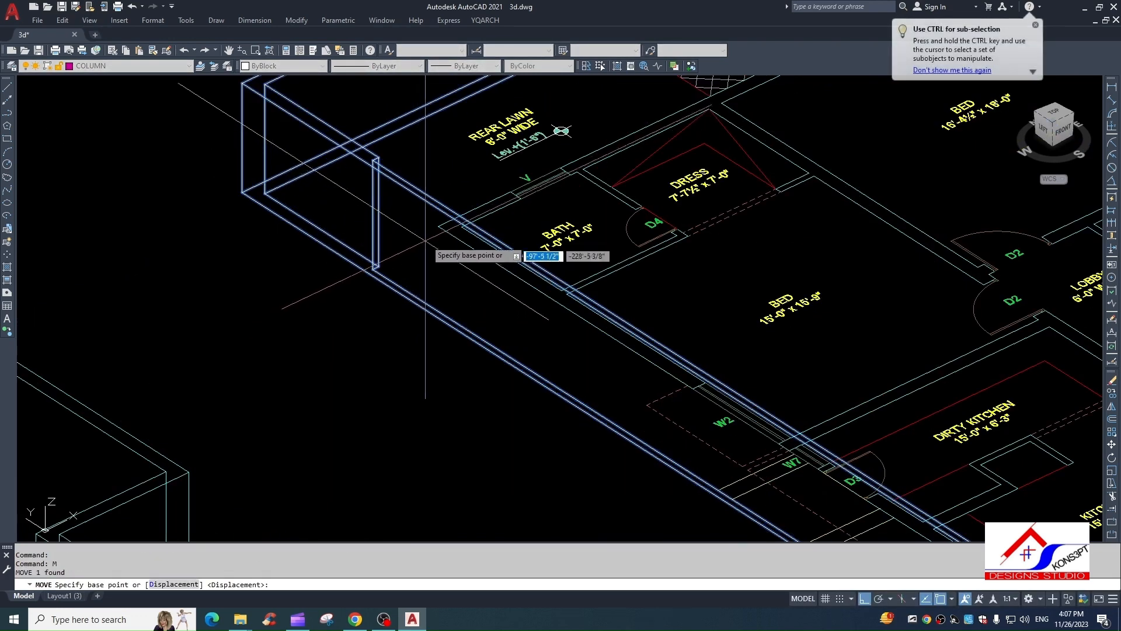
{"action": "left_click", "coordinate": [435, 223]}
{"action": "scroll", "coordinate": [408, 318], "scroll_direction": "down", "scroll_amount": 2}
{"action": "scroll", "coordinate": [236, 288], "scroll_direction": "up", "scroll_amount": 6}
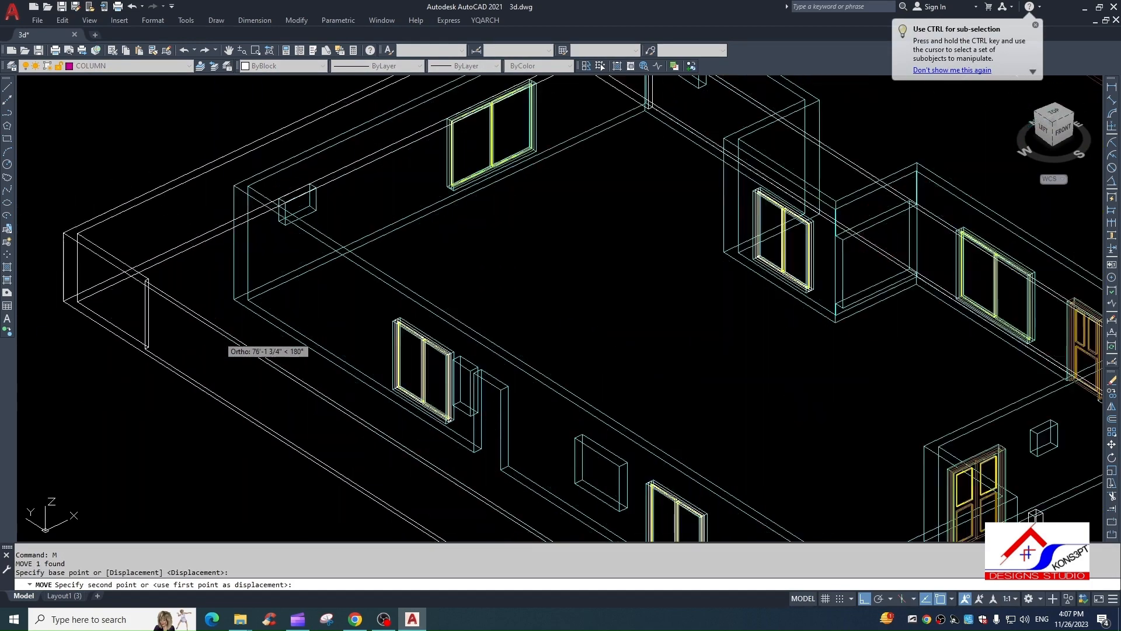
{"action": "left_click", "coordinate": [234, 299]}
{"action": "key", "text": "Escape"}
Step: Move the boundary wall solid straight down by 12 inches
{"action": "left_click", "coordinate": [194, 329]}
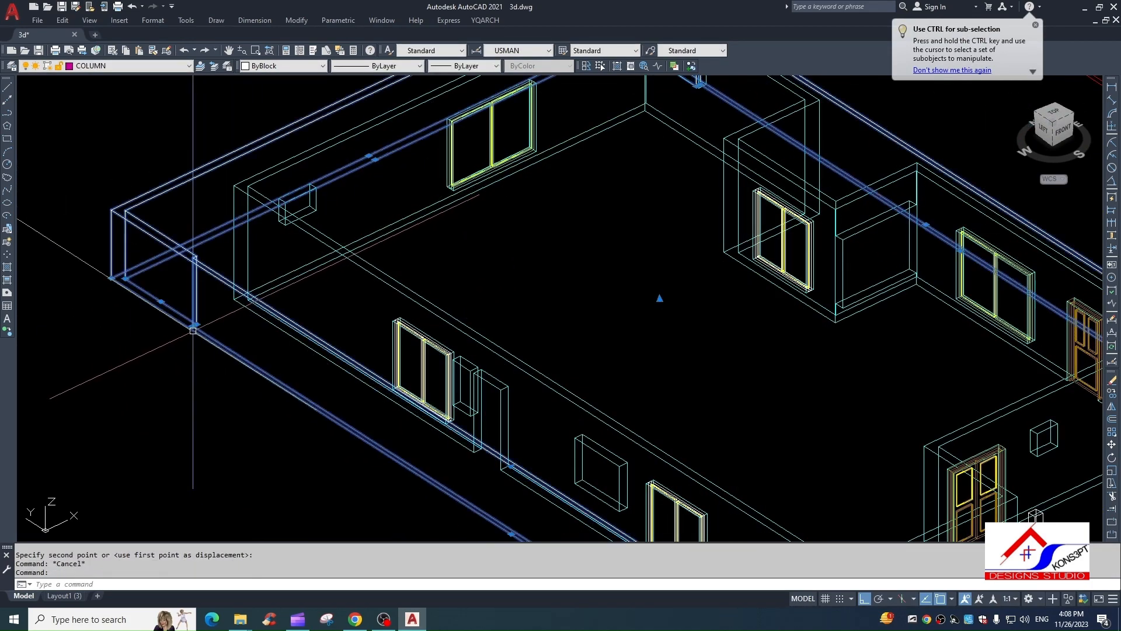
{"action": "type", "text": ","}
{"action": "key", "text": "Return"}
{"action": "type", "text": "m"}
{"action": "key", "text": "Return"}
{"action": "left_click", "coordinate": [196, 403]}
{"action": "type", "text": "12"}
{"action": "scroll", "coordinate": [193, 425], "scroll_direction": "up", "scroll_amount": 3}
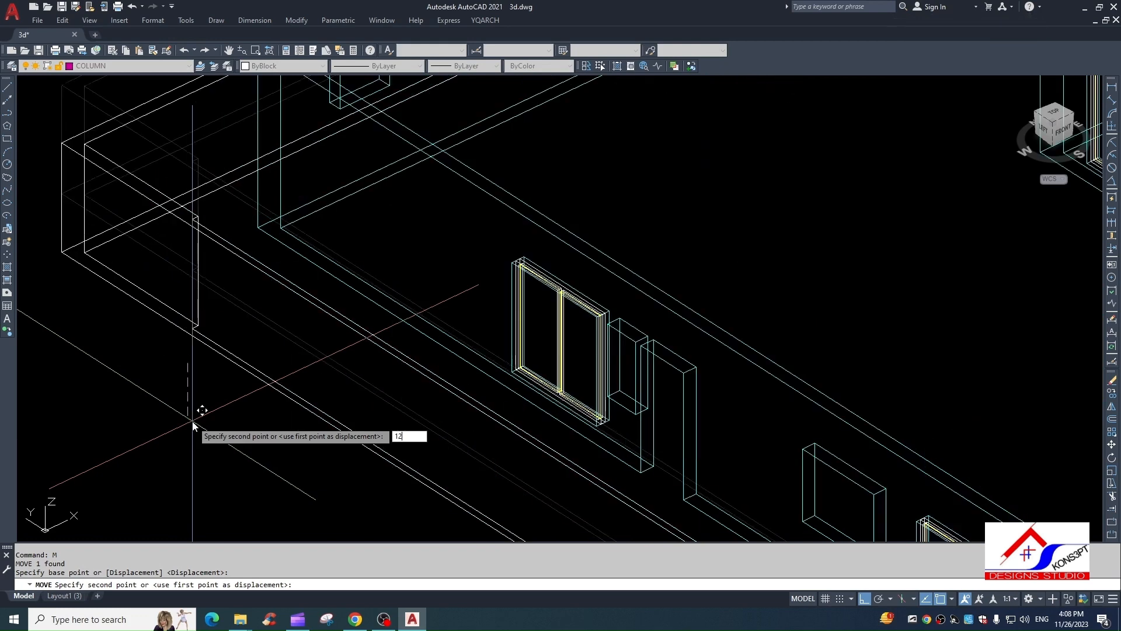
{"action": "key", "text": "Return"}
{"action": "key", "text": "Escape"}
Step: Turn off the layers of the room labels and the door and window tags in the ground floor plan
{"action": "scroll", "coordinate": [198, 415], "scroll_direction": "down", "scroll_amount": 5}
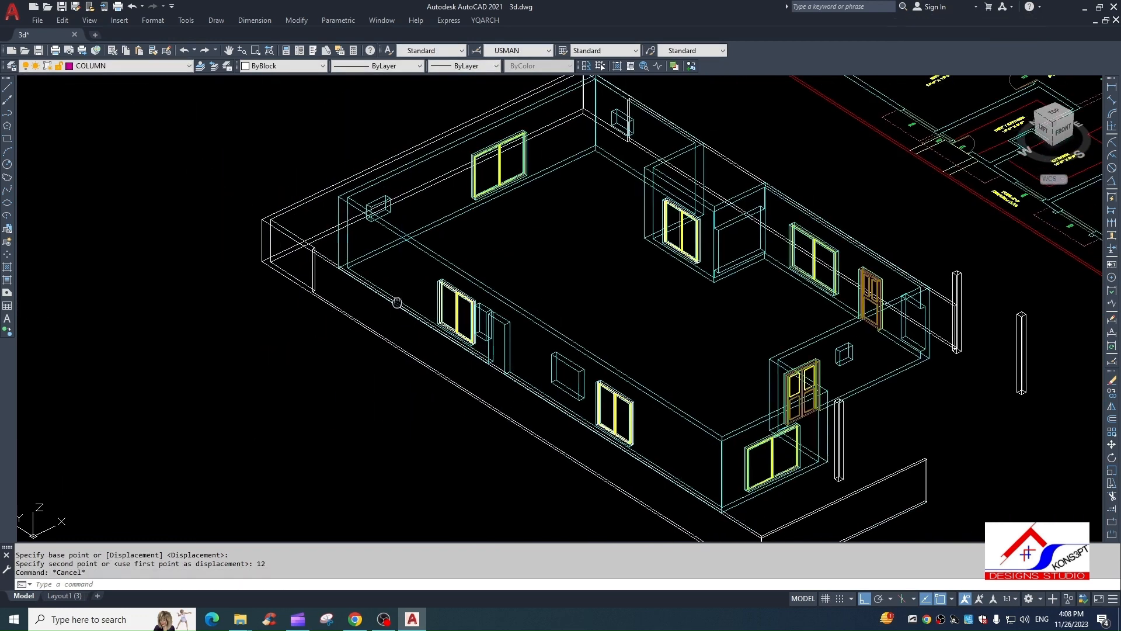
{"action": "middle_click_drag", "start_coordinate": [934, 179], "coordinate": [648, 304]}
{"action": "scroll", "coordinate": [648, 304], "scroll_direction": "up", "scroll_amount": 2}
{"action": "middle_click_drag", "start_coordinate": [519, 147], "coordinate": [410, 252]}
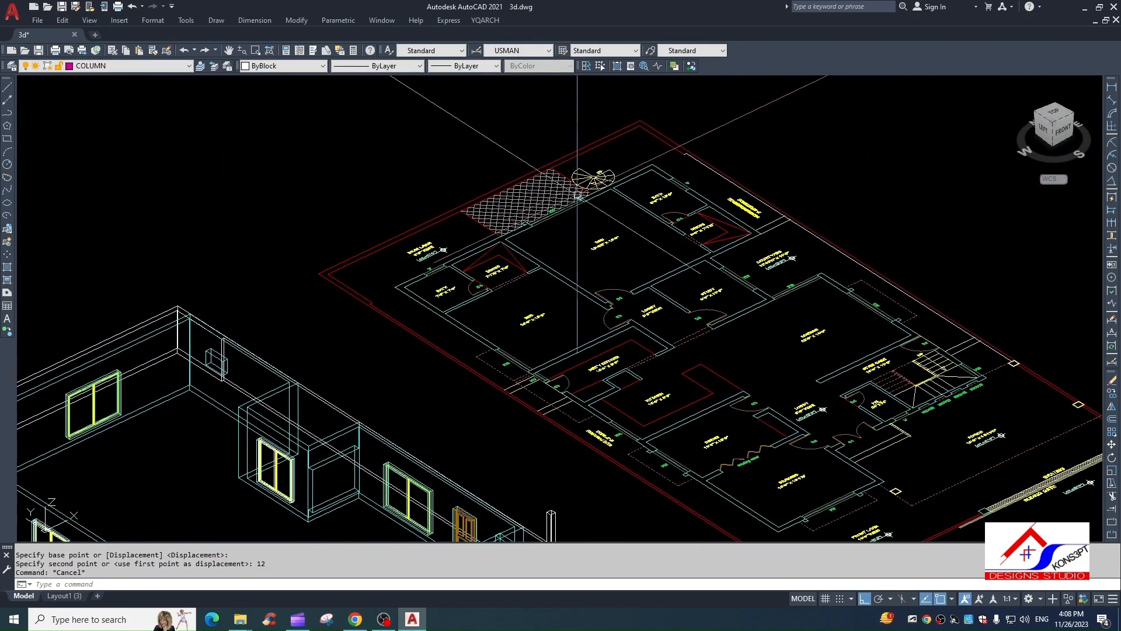
{"action": "middle_click_drag", "start_coordinate": [654, 361], "coordinate": [466, 361]}
{"action": "scroll", "coordinate": [466, 361], "scroll_direction": "down", "scroll_amount": 2}
{"action": "key", "text": "Escape"}
{"action": "scroll", "coordinate": [410, 260], "scroll_direction": "up", "scroll_amount": 2}
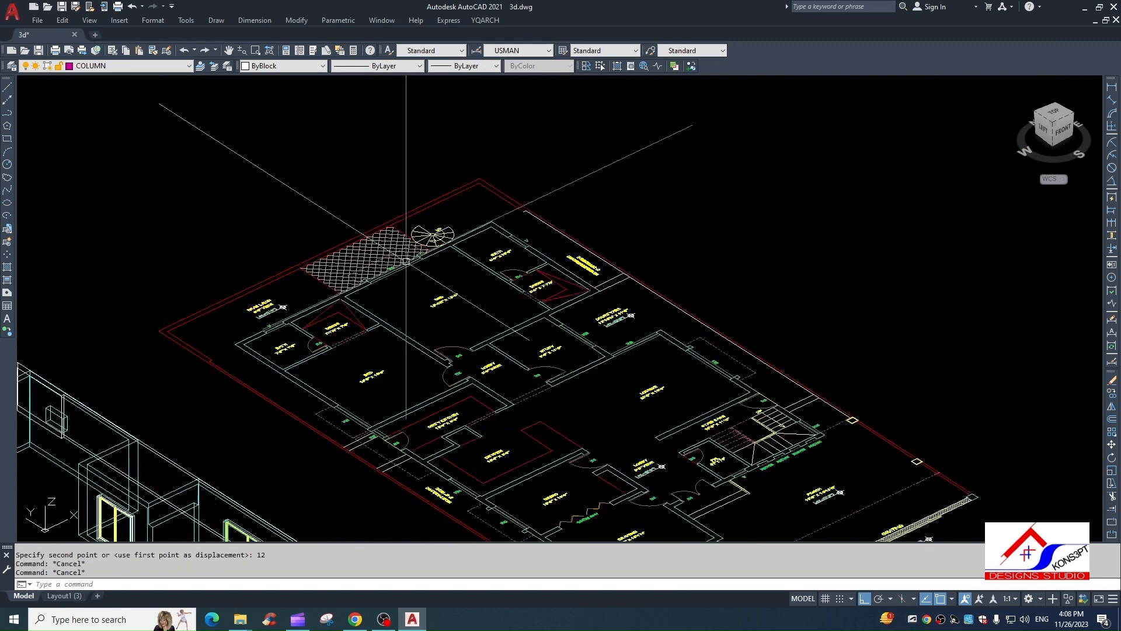
{"action": "key", "text": "Escape"}
{"action": "scroll", "coordinate": [410, 260], "scroll_direction": "up", "scroll_amount": 2}
{"action": "middle_click_drag", "start_coordinate": [489, 309], "coordinate": [268, 238]}
{"action": "scroll", "coordinate": [565, 301], "scroll_direction": "down", "scroll_amount": 3}
{"action": "scroll", "coordinate": [449, 305], "scroll_direction": "up", "scroll_amount": 4}
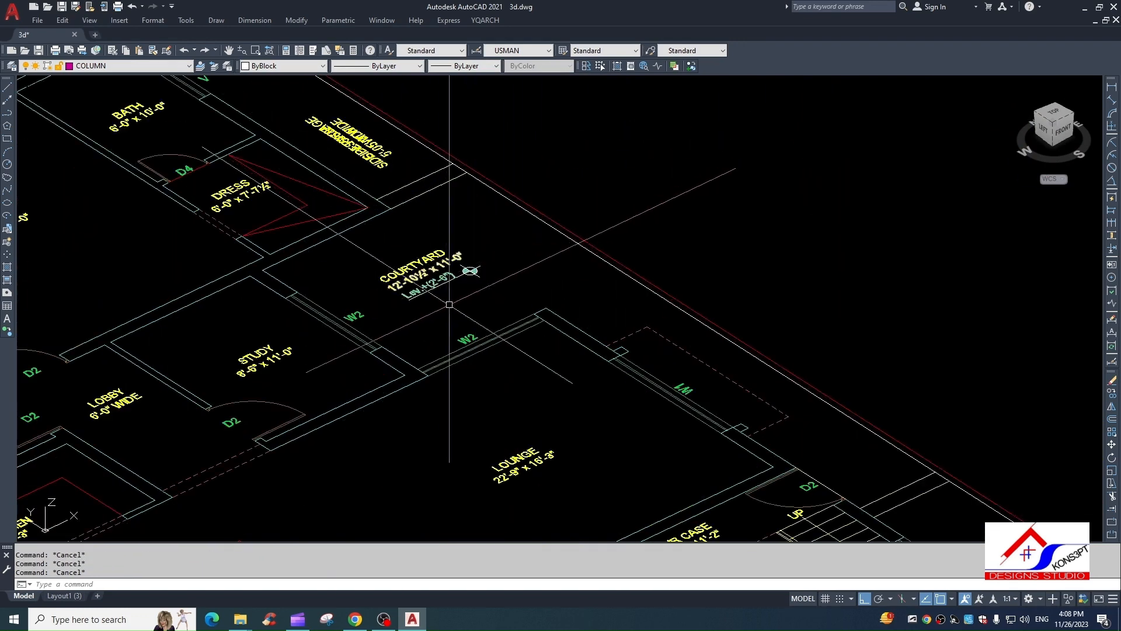
{"action": "left_click", "coordinate": [425, 274]}
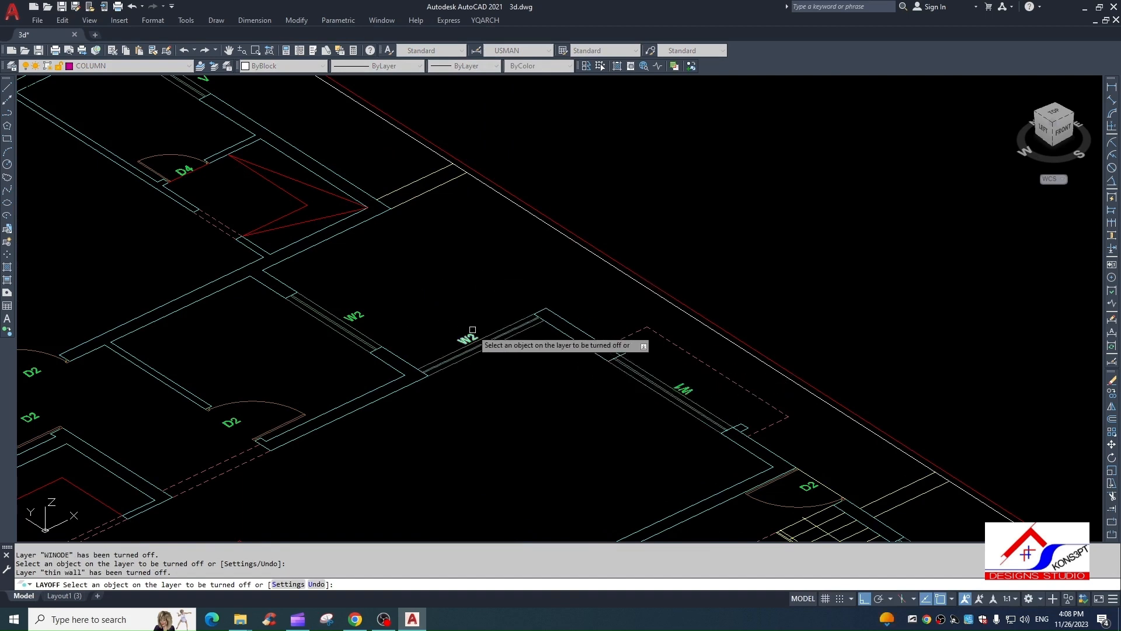
{"action": "key", "text": "Escape"}
Step: Turn off the layer of the dashed beam outlines in the plan
{"action": "middle_click_drag", "start_coordinate": [575, 332], "coordinate": [495, 319]}
{"action": "scroll", "coordinate": [494, 319], "scroll_direction": "down", "scroll_amount": 2}
{"action": "scroll", "coordinate": [564, 325], "scroll_direction": "up", "scroll_amount": 2}
{"action": "key", "text": "space"}
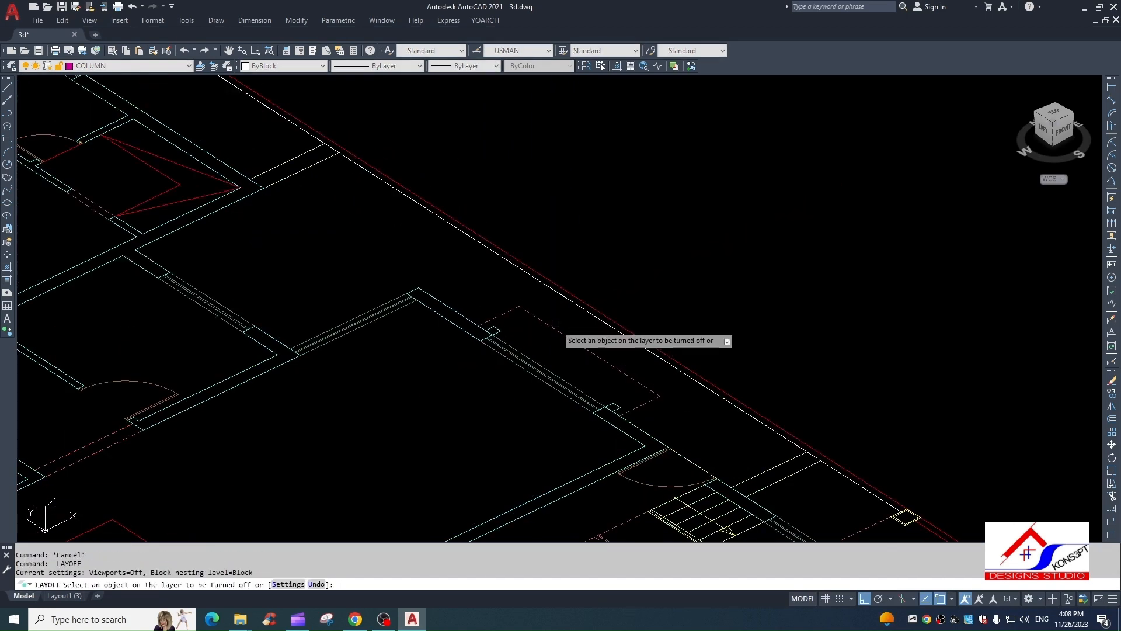
{"action": "left_click", "coordinate": [559, 328]}
{"action": "key", "text": "Escape"}
{"action": "middle_click_drag", "start_coordinate": [588, 357], "coordinate": [542, 324]}
{"action": "scroll", "coordinate": [613, 330], "scroll_direction": "down", "scroll_amount": 4}
{"action": "scroll", "coordinate": [648, 354], "scroll_direction": "up", "scroll_amount": 2}
{"action": "key", "text": "Escape"}
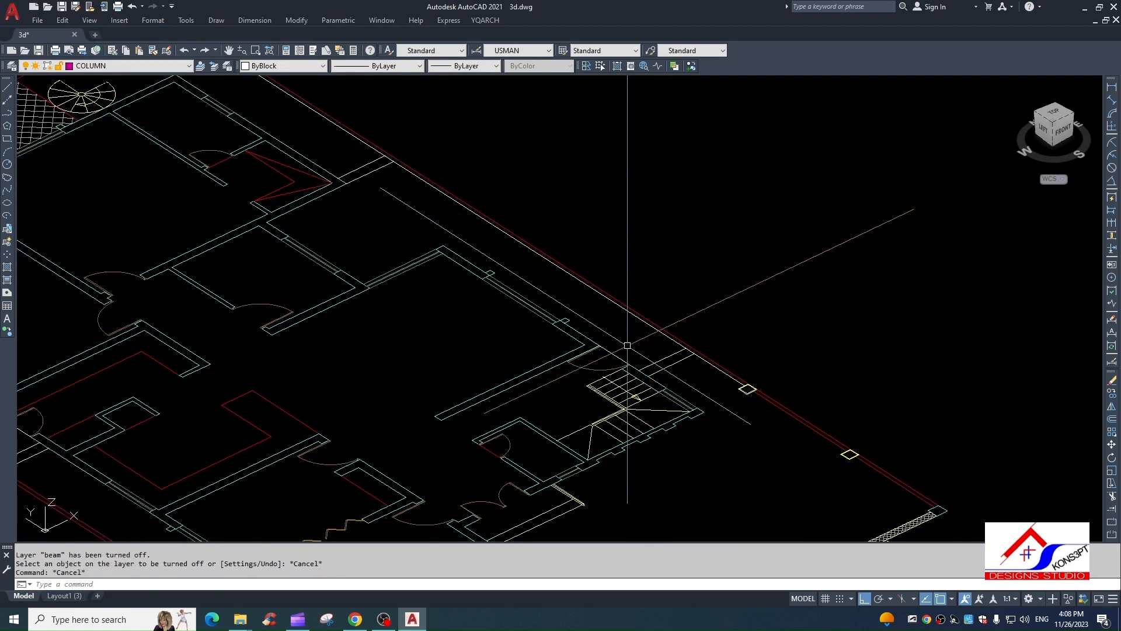
Step: Create boundary polylines for the courtyard with its side passage and for the narrow strips at both ends
{"action": "key", "text": "Escape"}
{"action": "middle_click_drag", "start_coordinate": [627, 345], "coordinate": [638, 372]}
{"action": "key", "text": "Return"}
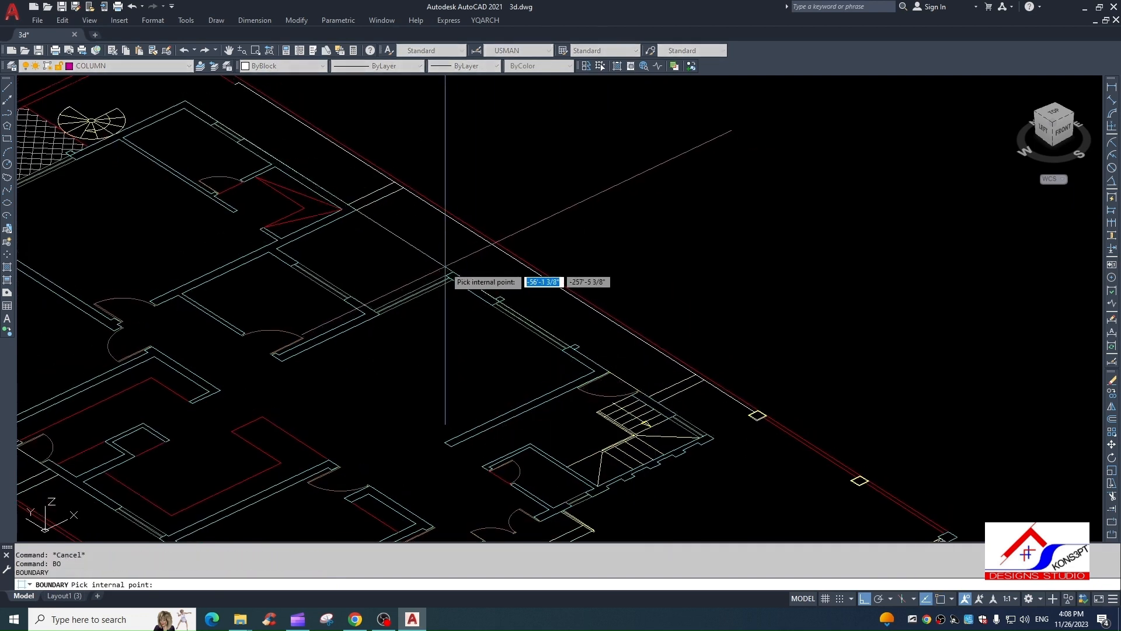
{"action": "left_click", "coordinate": [412, 227]}
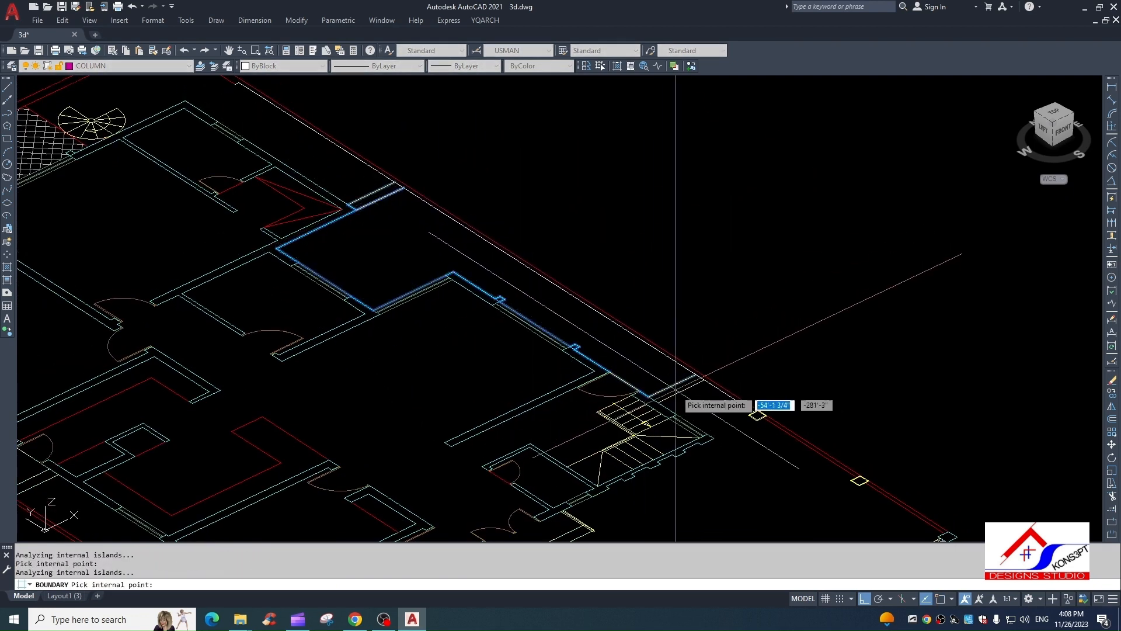
{"action": "key", "text": "Return"}
Step: Create boundary polylines for the rear lawn and opposite side passage up to the hatch, including the narrow cross strips beside the dirty kitchen
{"action": "scroll", "coordinate": [719, 413], "scroll_direction": "down", "scroll_amount": 3}
{"action": "scroll", "coordinate": [719, 414], "scroll_direction": "up", "scroll_amount": 4}
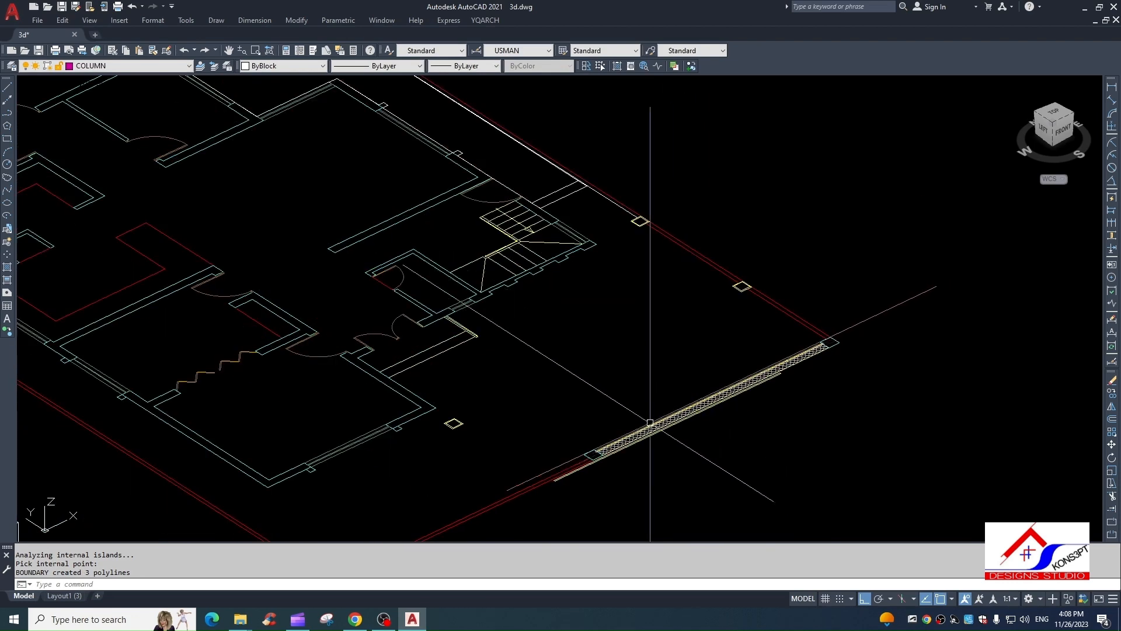
{"action": "scroll", "coordinate": [597, 323], "scroll_direction": "down", "scroll_amount": 2}
{"action": "middle_click_drag", "start_coordinate": [612, 323], "coordinate": [708, 310]}
{"action": "middle_click_drag", "start_coordinate": [523, 407], "coordinate": [562, 406]}
{"action": "key", "text": "Return"}
{"action": "key", "text": "Return"}
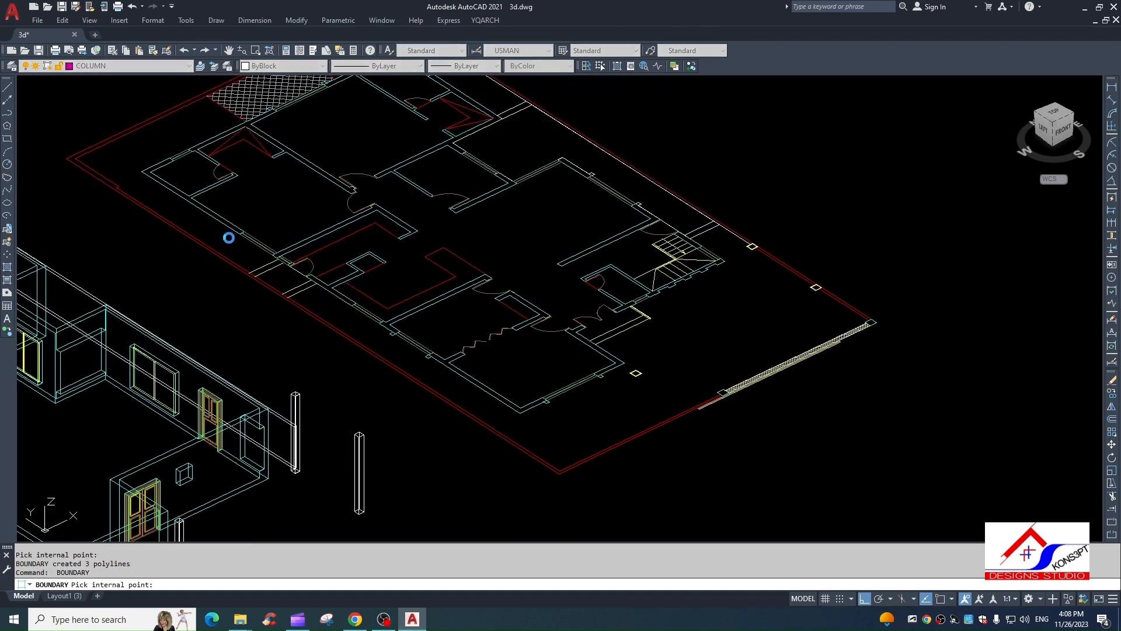
{"action": "left_click", "coordinate": [240, 247]}
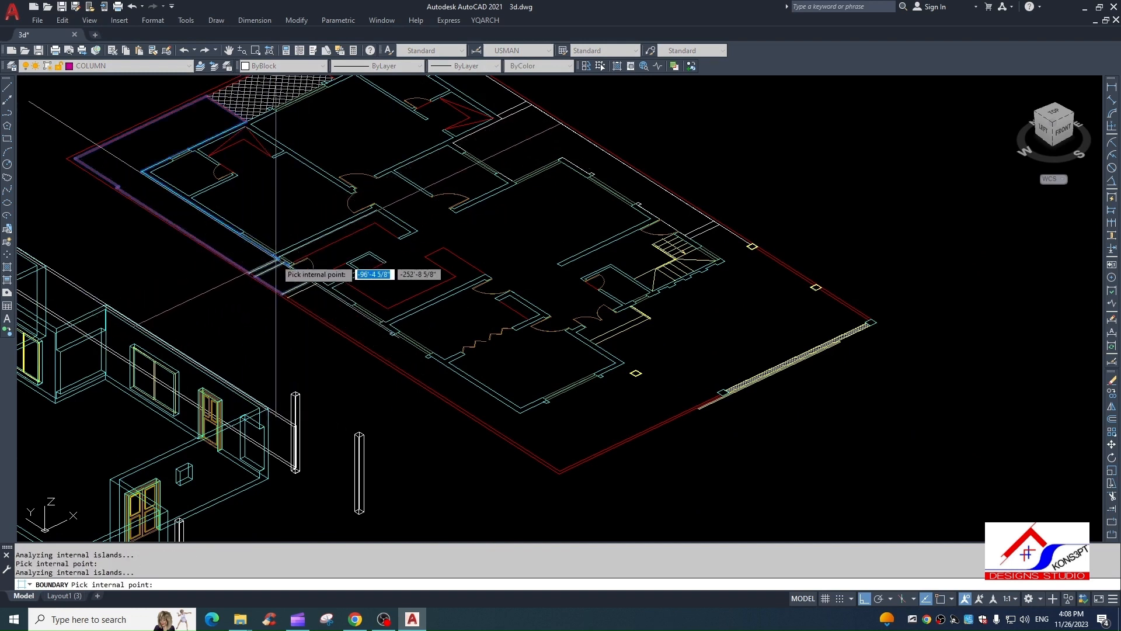
{"action": "key", "text": "Return"}
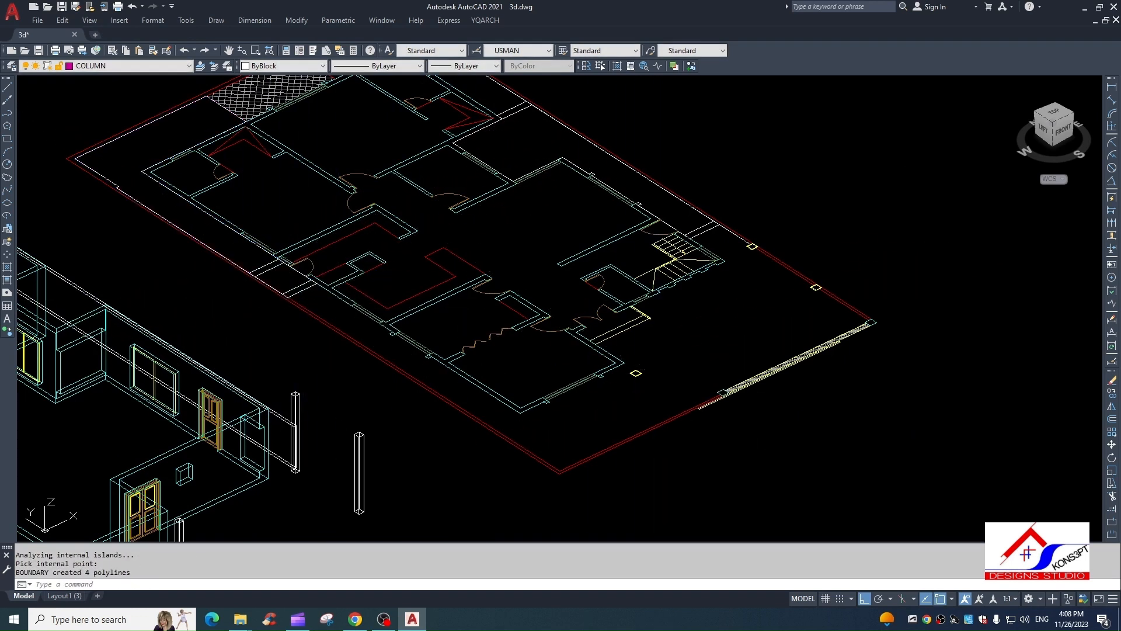
Step: Draw a straight line from the house's front corner past the porch column to the front boundary wall
{"action": "key", "text": "Return"}
{"action": "key", "text": "Escape"}
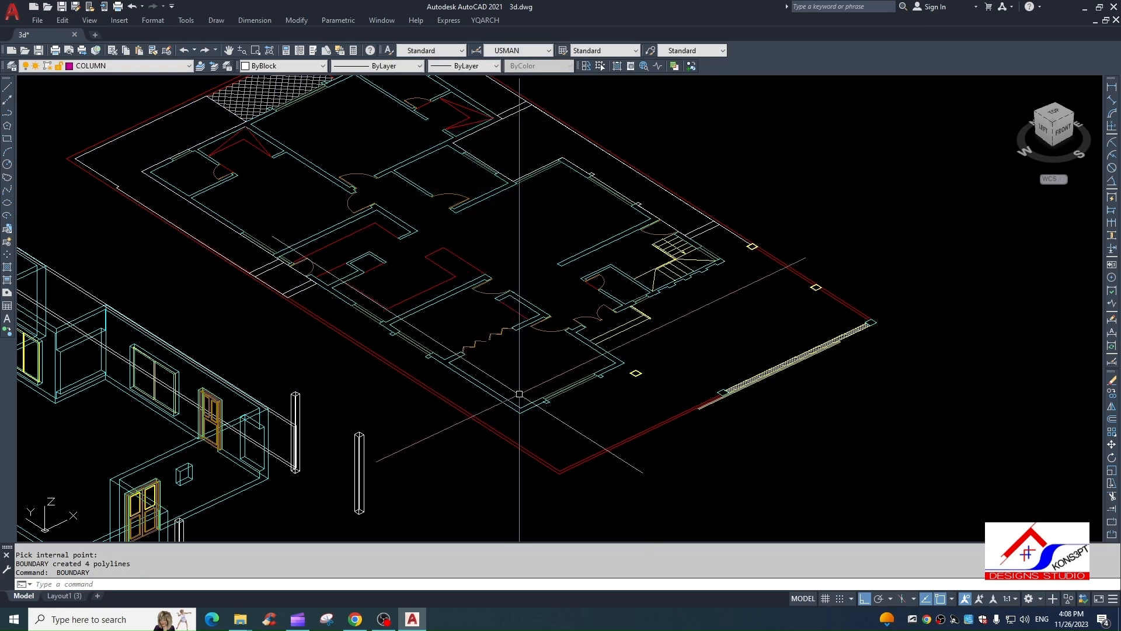
{"action": "scroll", "coordinate": [569, 379], "scroll_direction": "up", "scroll_amount": 4}
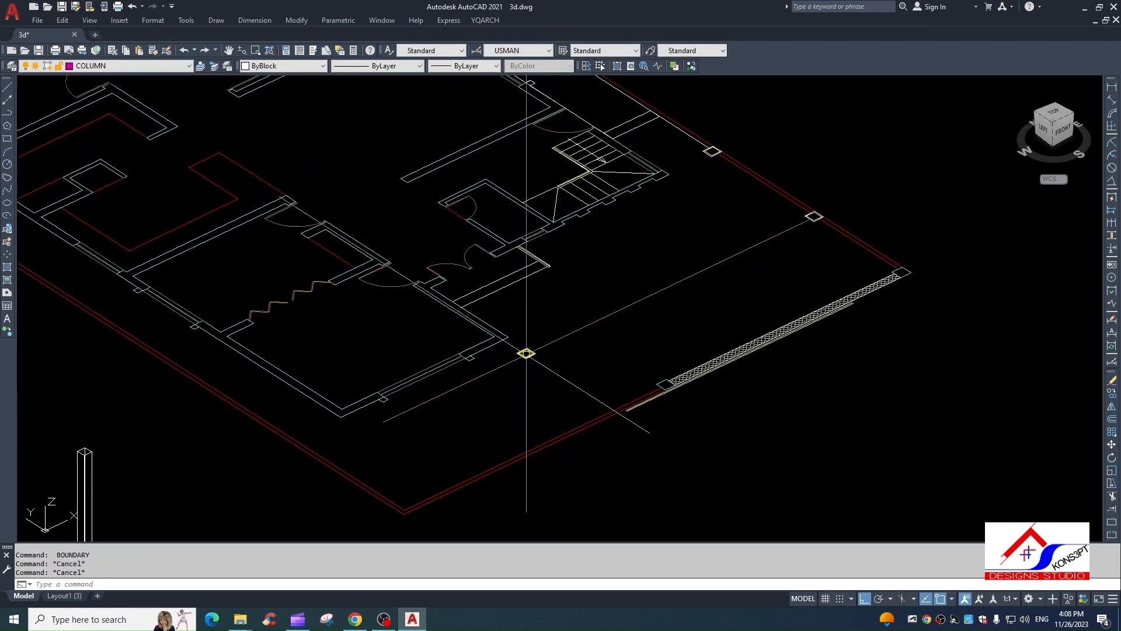
{"action": "type", "text": "l"}
{"action": "key", "text": "Return"}
{"action": "scroll", "coordinate": [524, 351], "scroll_direction": "up", "scroll_amount": 2}
{"action": "left_click", "coordinate": [512, 336]}
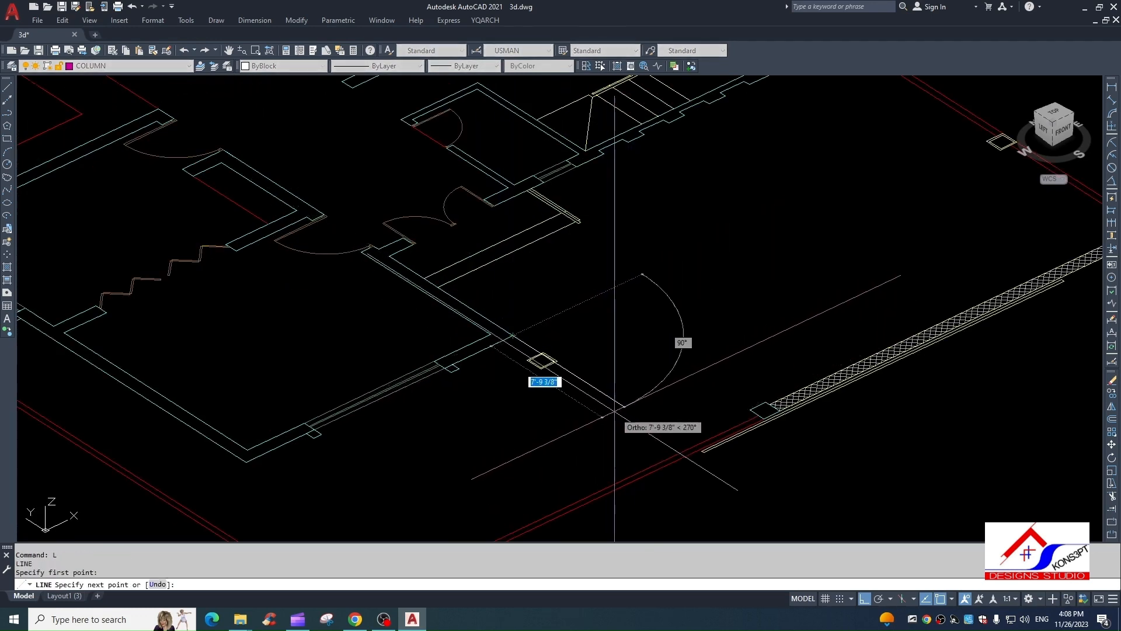
{"action": "left_click", "coordinate": [690, 449]}
{"action": "key", "text": "Escape"}
Step: Create boundary polylines for the front lawn area enclosed by the new line, the house and the boundary wall
{"action": "scroll", "coordinate": [654, 369], "scroll_direction": "down", "scroll_amount": 2}
{"action": "middle_click_drag", "start_coordinate": [654, 369], "coordinate": [654, 355]}
{"action": "key", "text": "Escape"}
{"action": "type", "text": "bo"}
{"action": "key", "text": "Return"}
{"action": "key", "text": "Return"}
{"action": "left_click", "coordinate": [535, 417]}
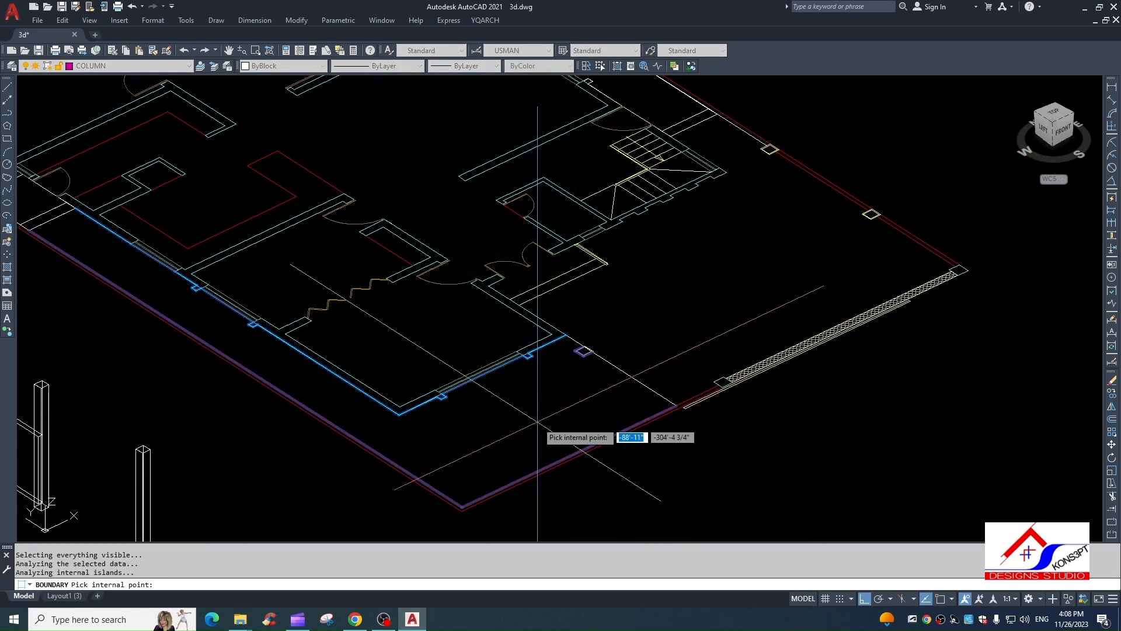
{"action": "key", "text": "Return"}
{"action": "key", "text": "Return"}
{"action": "key", "text": "Escape"}
{"action": "key", "text": "Escape"}
{"action": "scroll", "coordinate": [583, 373], "scroll_direction": "down", "scroll_amount": 2}
{"action": "key", "text": "Escape"}
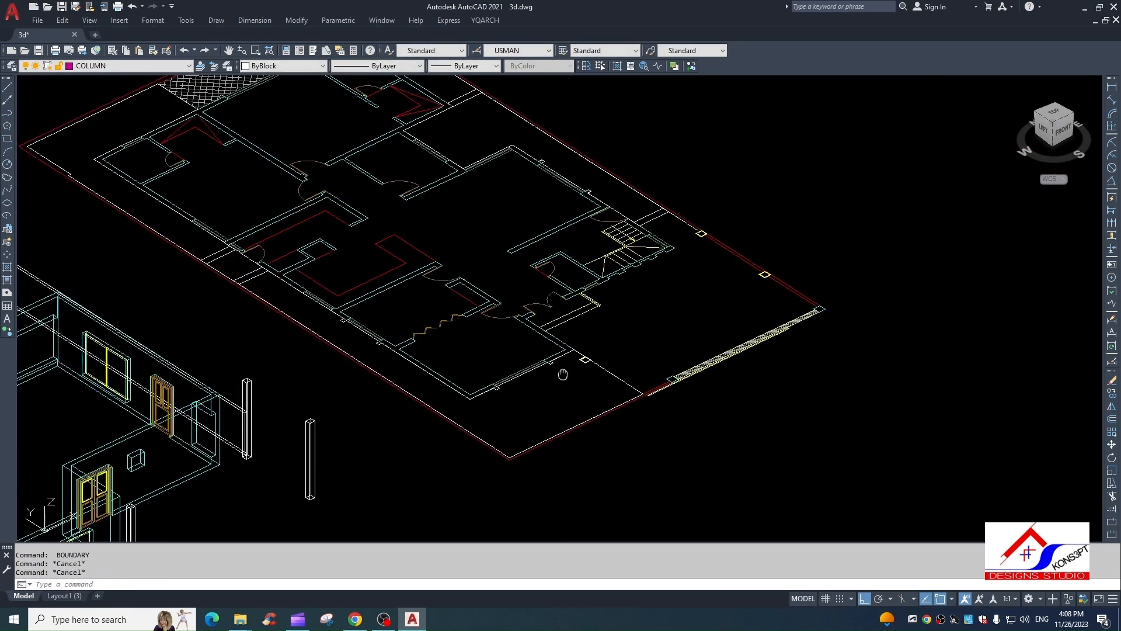
{"action": "middle_click_drag", "start_coordinate": [563, 373], "coordinate": [468, 467]}
{"action": "key", "text": "Escape"}
{"action": "scroll", "coordinate": [528, 367], "scroll_direction": "down", "scroll_amount": 2}
{"action": "middle_click_drag", "start_coordinate": [528, 368], "coordinate": [598, 330]}
{"action": "scroll", "coordinate": [435, 238], "scroll_direction": "up", "scroll_amount": 2}
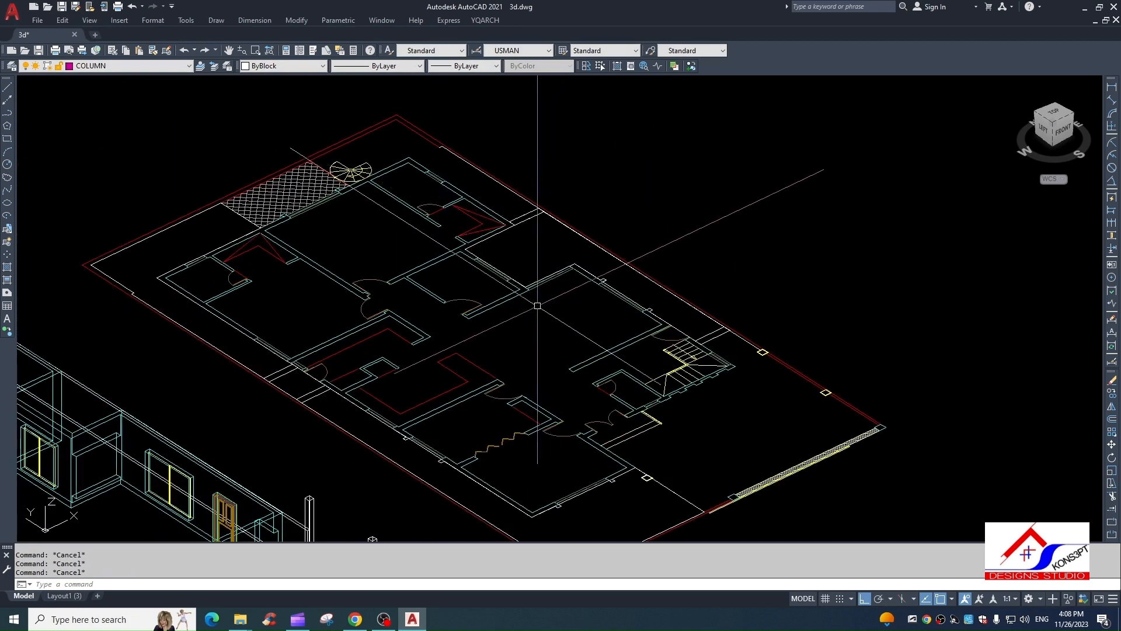
{"action": "key", "text": "Return"}
{"action": "key", "text": "Escape"}
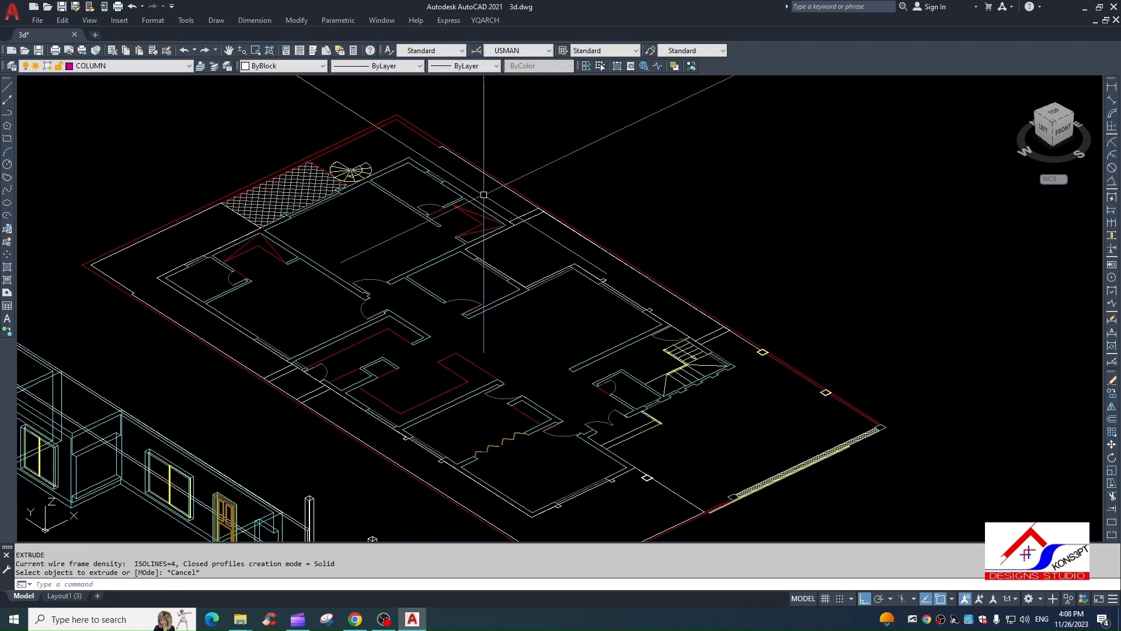
Step: Turn off the layer of the spiral staircase behind the house
{"action": "scroll", "coordinate": [411, 249], "scroll_direction": "up", "scroll_amount": 2}
{"action": "scroll", "coordinate": [298, 224], "scroll_direction": "up", "scroll_amount": 2}
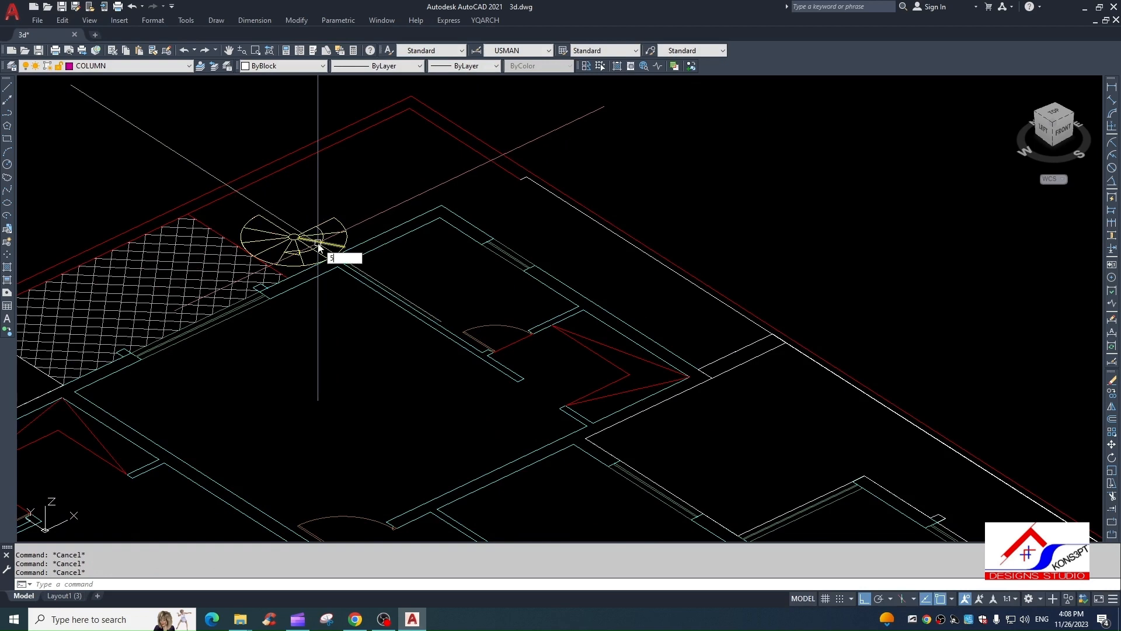
{"action": "key", "text": "Return"}
{"action": "left_click", "coordinate": [315, 244]}
{"action": "key", "text": "Escape"}
Step: Create a boundary polyline for the rear open area beside the hatch where the spiral staircase stood
{"action": "middle_click_drag", "start_coordinate": [362, 248], "coordinate": [384, 306]}
{"action": "type", "text": "bo"}
{"action": "key", "text": "Return"}
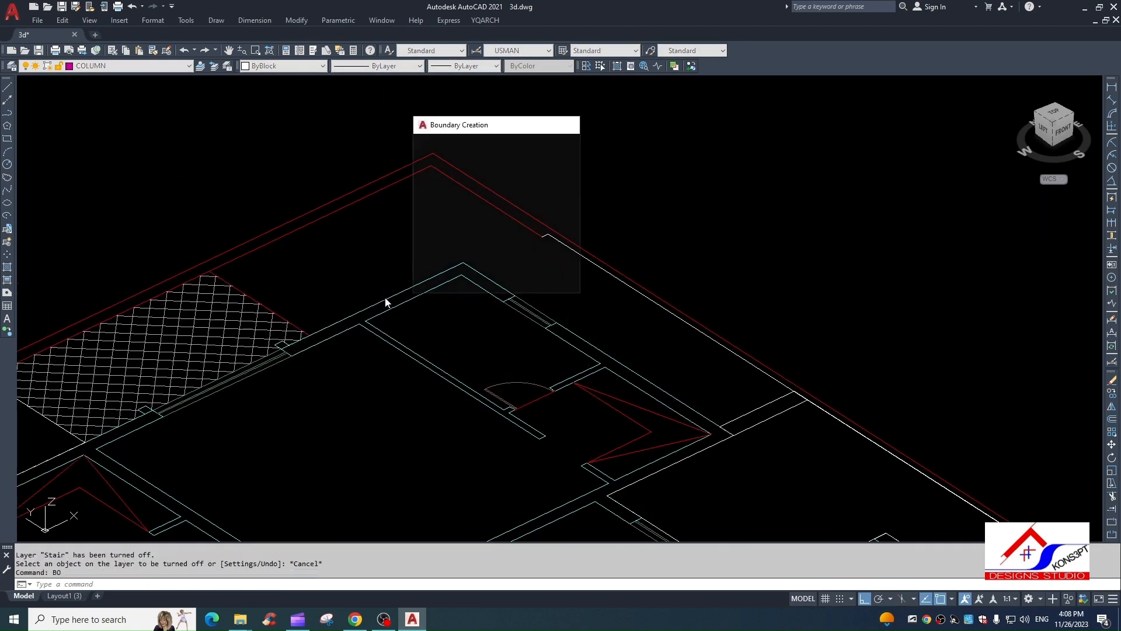
{"action": "key", "text": "Return"}
{"action": "left_click", "coordinate": [385, 257]}
{"action": "key", "text": "Return"}
{"action": "scroll", "coordinate": [512, 302], "scroll_direction": "down", "scroll_amount": 2}
{"action": "middle_click_drag", "start_coordinate": [512, 302], "coordinate": [520, 303]}
{"action": "key", "text": "Escape"}
Step: Erase the crosshatch pattern in the rear area behind the bedroom
{"action": "scroll", "coordinate": [397, 324], "scroll_direction": "down", "scroll_amount": 2}
{"action": "mouse_move", "coordinate": [397, 324]}
{"action": "middle_mouse_down"}
{"action": "mouse_move", "coordinate": [530, 256]}
{"action": "mouse_move", "coordinate": [538, 304]}
{"action": "middle_mouse_up"}
{"action": "scroll", "coordinate": [511, 256], "scroll_direction": "up", "scroll_amount": 4}
{"action": "left_click", "coordinate": [519, 224]}
{"action": "type", "text": "e"}
{"action": "key", "text": "Return"}
{"action": "key", "text": "Escape"}
{"action": "key", "text": "Escape"}
Step: Try to erase the small projection lines at one end of the rear bedroom window
{"action": "scroll", "coordinate": [576, 274], "scroll_direction": "up", "scroll_amount": 2}
{"action": "left_click", "coordinate": [613, 268]}
{"action": "left_click", "coordinate": [578, 279]}
{"action": "type", "text": "e"}
{"action": "key", "text": "Return"}
{"action": "scroll", "coordinate": [584, 294], "scroll_direction": "up", "scroll_amount": 2}
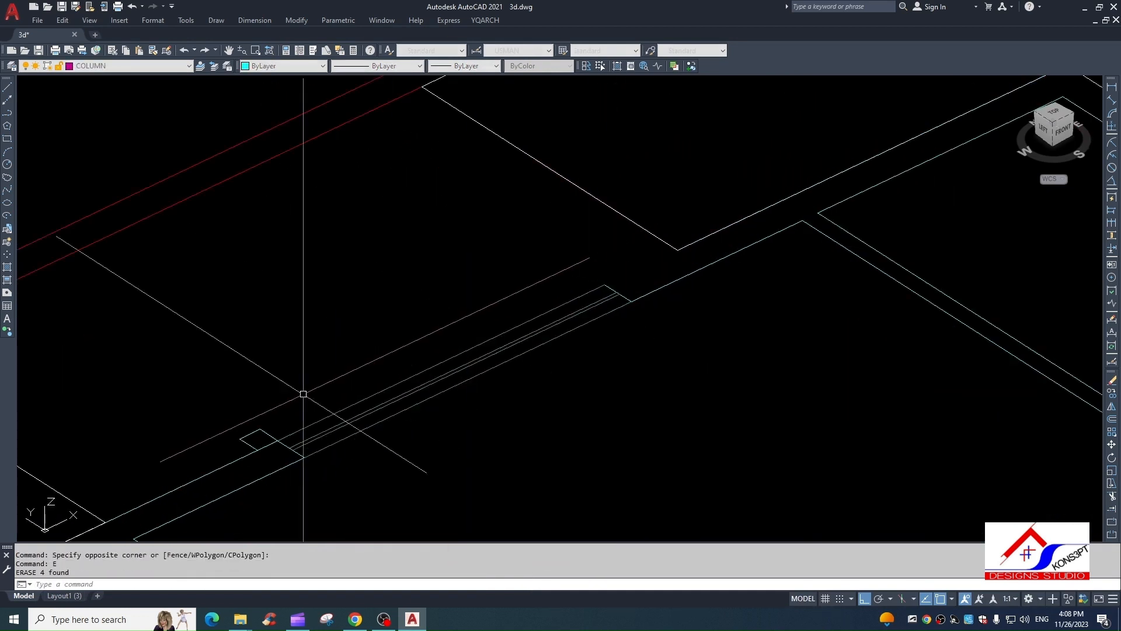
{"action": "scroll", "coordinate": [603, 275], "scroll_direction": "up", "scroll_amount": 2}
{"action": "left_click", "coordinate": [514, 230]}
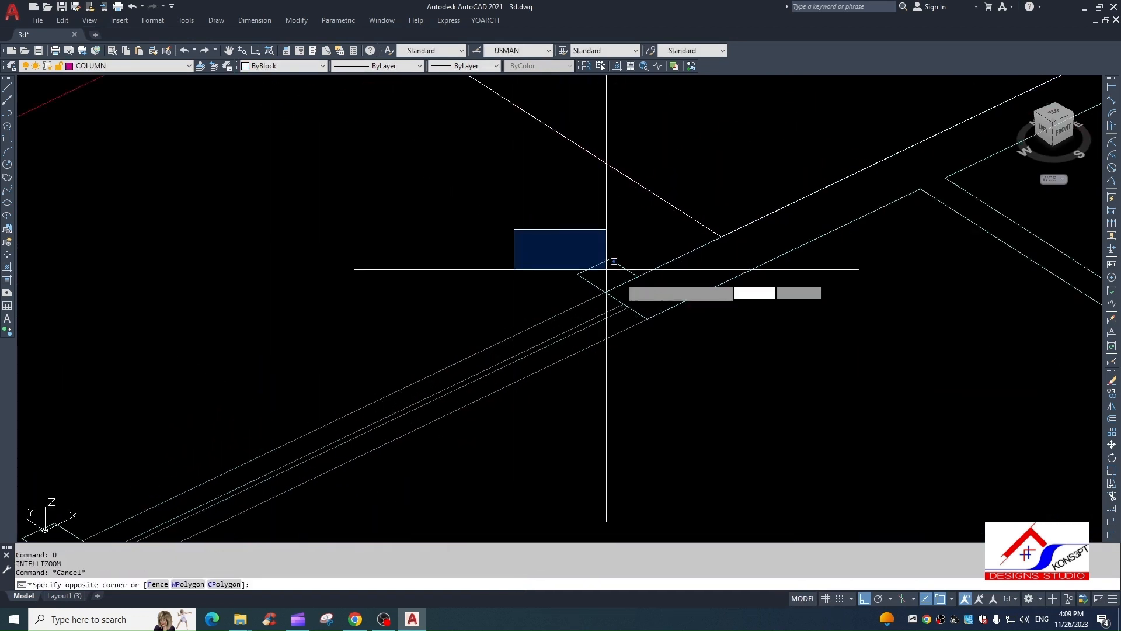
{"action": "left_click", "coordinate": [647, 316]}
{"action": "key", "text": "ctrl+z"}
Step: Erase the small projection lines at one end of the rear bedroom window
{"action": "middle_click_drag", "start_coordinate": [249, 478], "coordinate": [534, 313]}
{"action": "scroll", "coordinate": [533, 313], "scroll_direction": "down", "scroll_amount": 2}
{"action": "key", "text": "Escape"}
{"action": "left_click", "coordinate": [737, 179]}
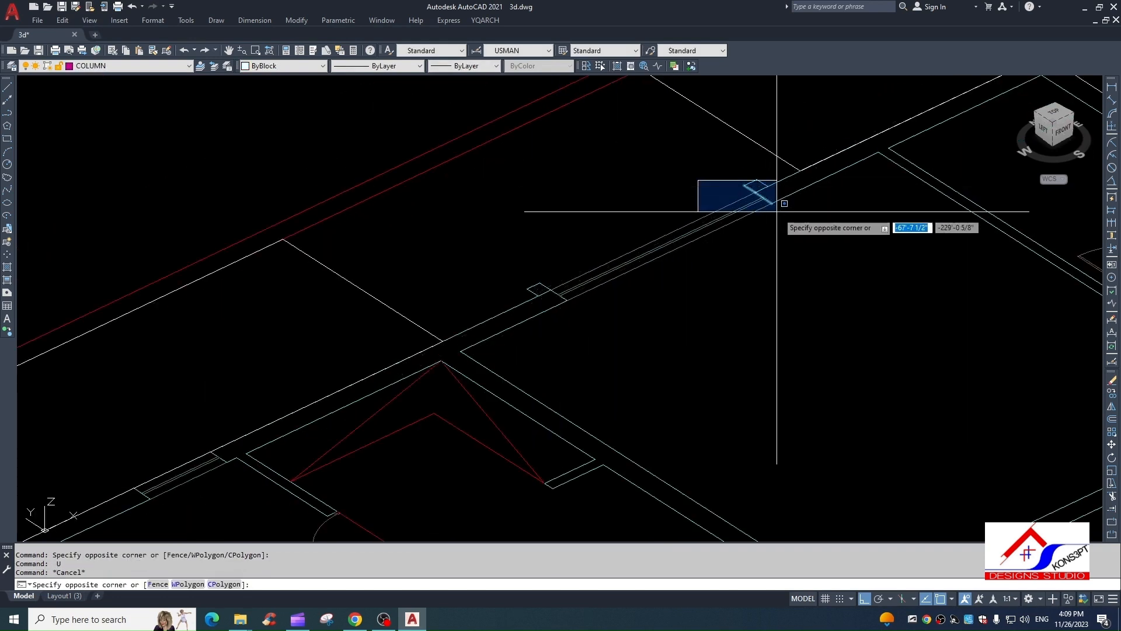
{"action": "key", "text": "Escape"}
{"action": "key", "text": "Escape"}
{"action": "key", "text": "Escape"}
{"action": "left_click", "coordinate": [720, 158]}
{"action": "left_click", "coordinate": [774, 193]}
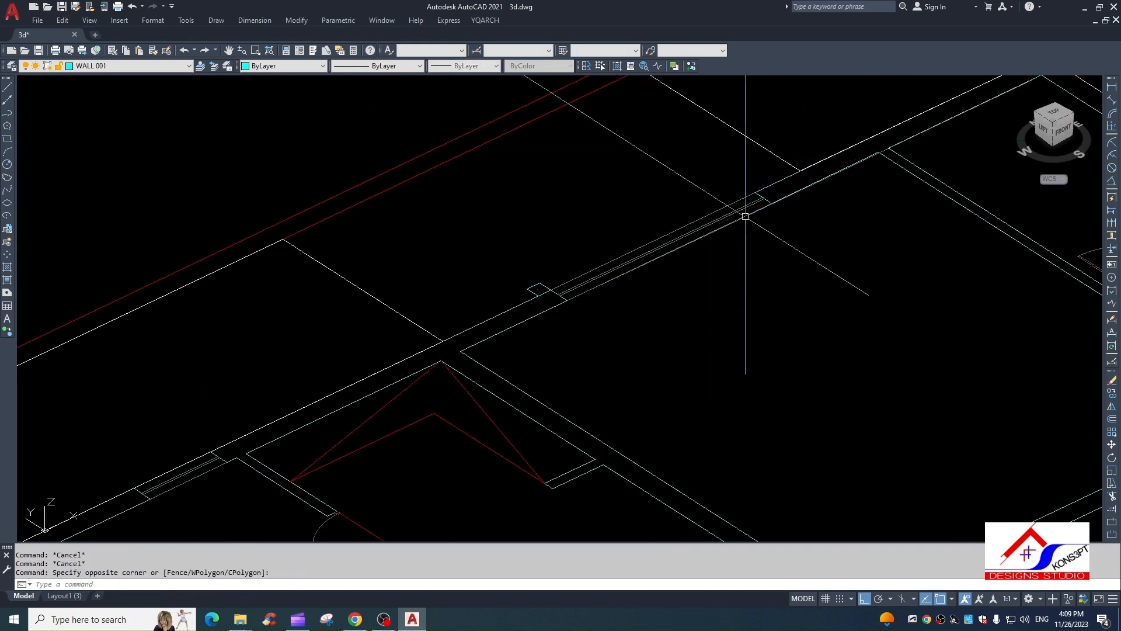
{"action": "type", "text": "e"}
{"action": "key", "text": "Return"}
Step: Erase the matching projection lines at the other end of the rear bedroom window
{"action": "scroll", "coordinate": [470, 263], "scroll_direction": "up", "scroll_amount": 2}
{"action": "left_click", "coordinate": [488, 243]}
{"action": "scroll", "coordinate": [622, 320], "scroll_direction": "down", "scroll_amount": 3}
{"action": "key", "text": "Escape"}
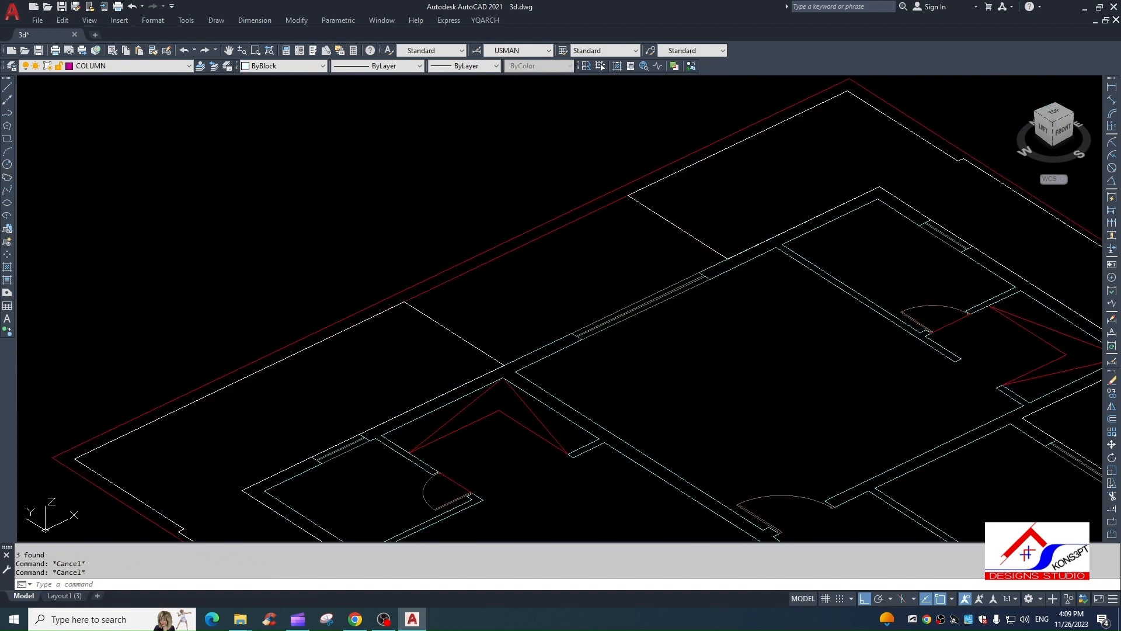
Step: Create a boundary polyline in the middle rear open area behind the bedroom window and extrude it 12 inches
{"action": "type", "text": "bo"}
{"action": "key", "text": "Return"}
{"action": "key", "text": "Return"}
{"action": "left_click", "coordinate": [629, 279]}
{"action": "key", "text": "Return"}
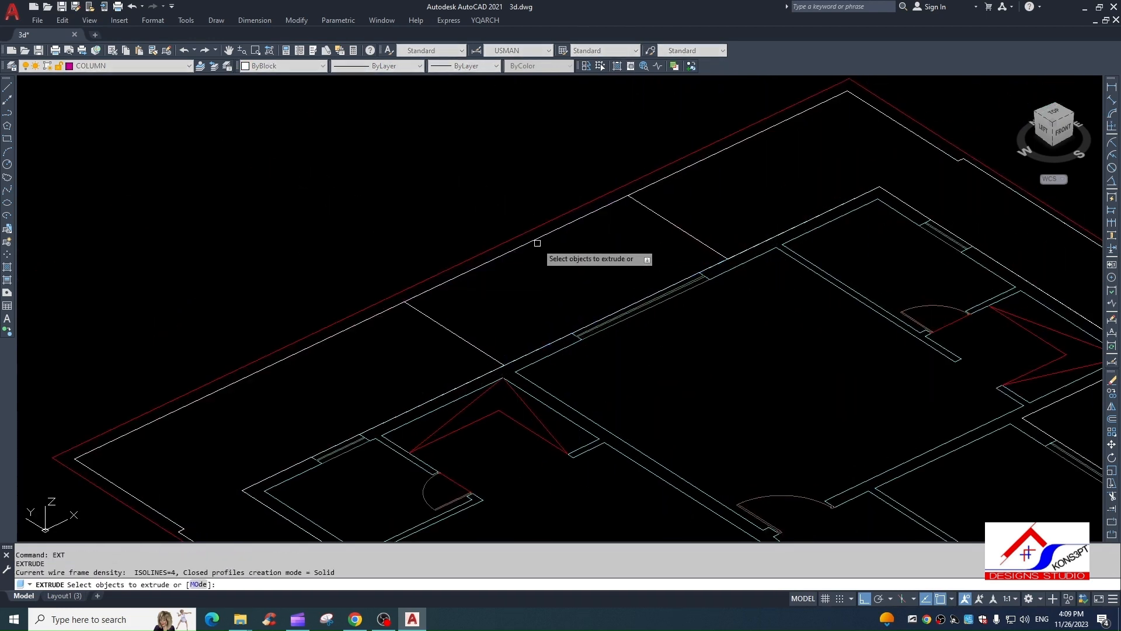
{"action": "key", "text": "Return"}
{"action": "type", "text": "12"}
{"action": "key", "text": "Return"}
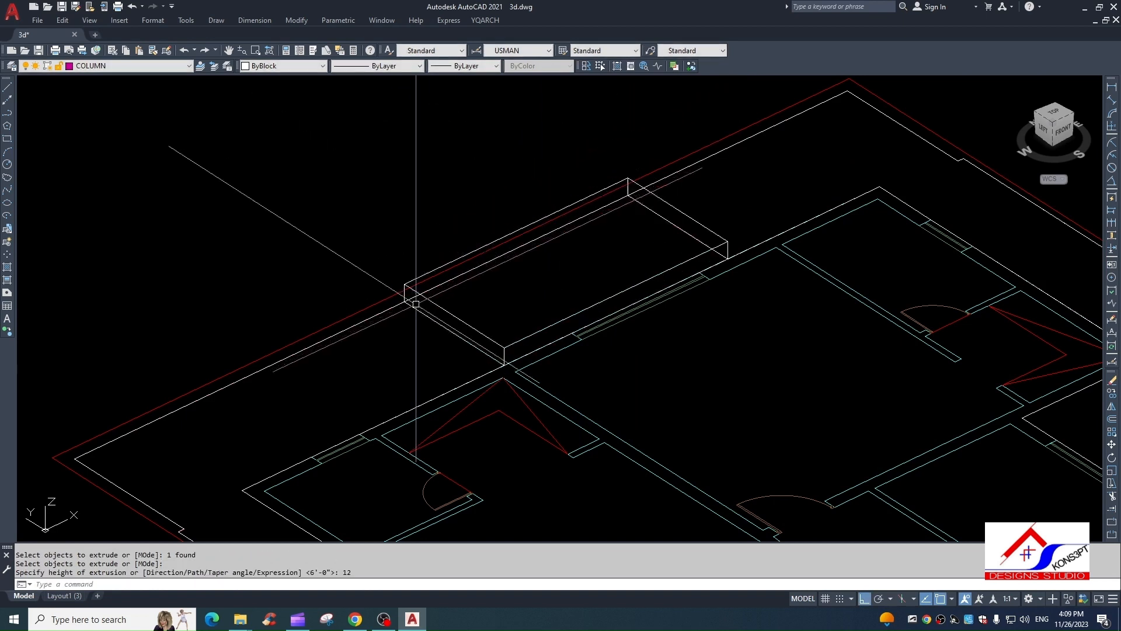
{"action": "middle_click_drag", "start_coordinate": [486, 373], "coordinate": [517, 322]}
{"action": "key", "text": "Return"}
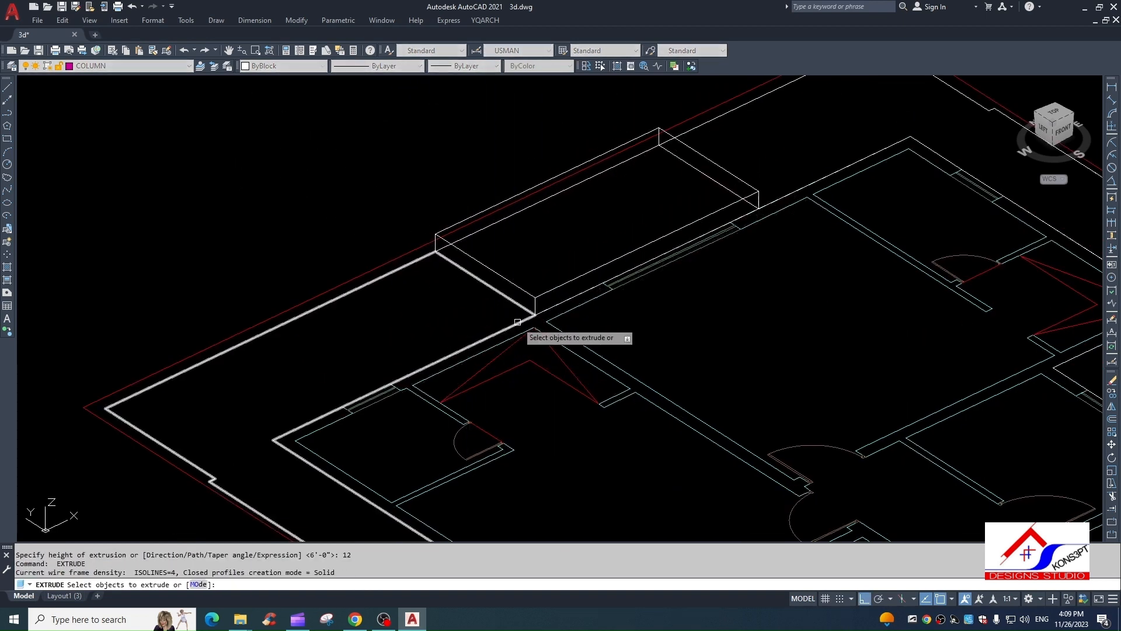
{"action": "left_click", "coordinate": [520, 320]}
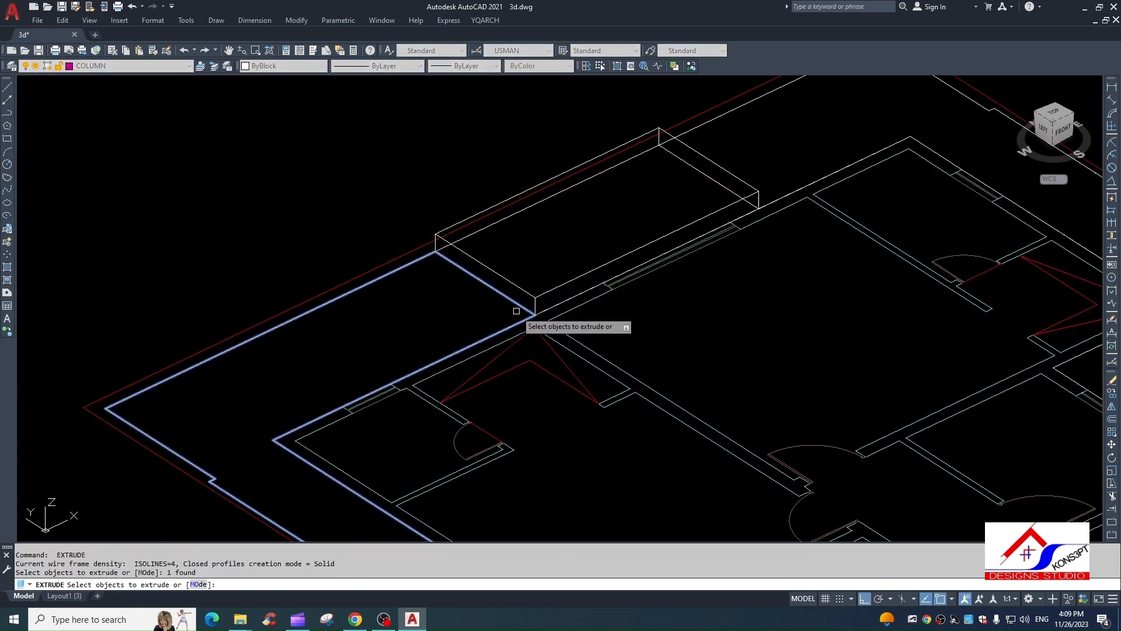
{"action": "left_click", "coordinate": [811, 198]}
{"action": "scroll", "coordinate": [809, 201], "scroll_direction": "down", "scroll_amount": 7}
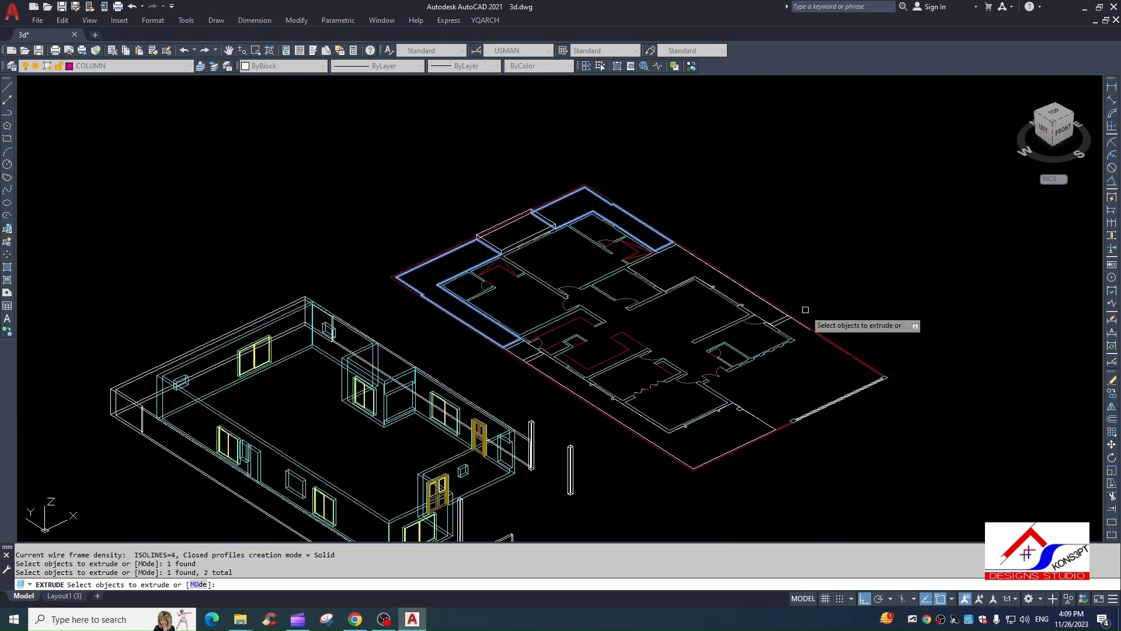
{"action": "scroll", "coordinate": [685, 245], "scroll_direction": "up", "scroll_amount": 5}
{"action": "key", "text": "Escape"}
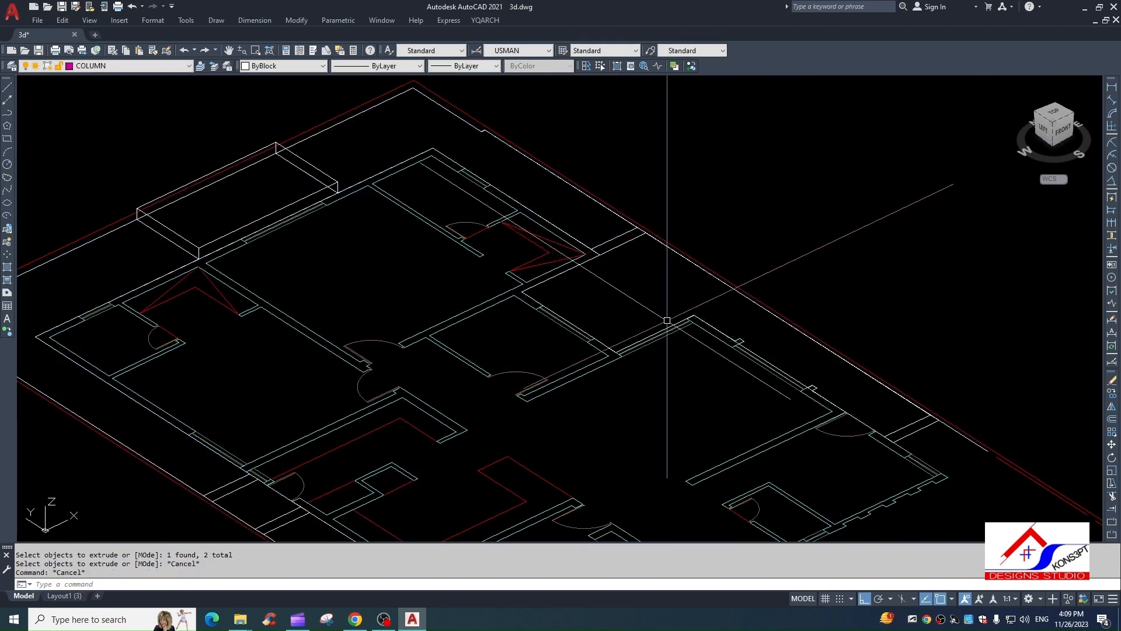
{"action": "key", "text": "Escape"}
Step: Extrude the outline of the L-shaped side open area along the boundary wall 12 inches
{"action": "middle_click_drag", "start_coordinate": [609, 283], "coordinate": [606, 260]}
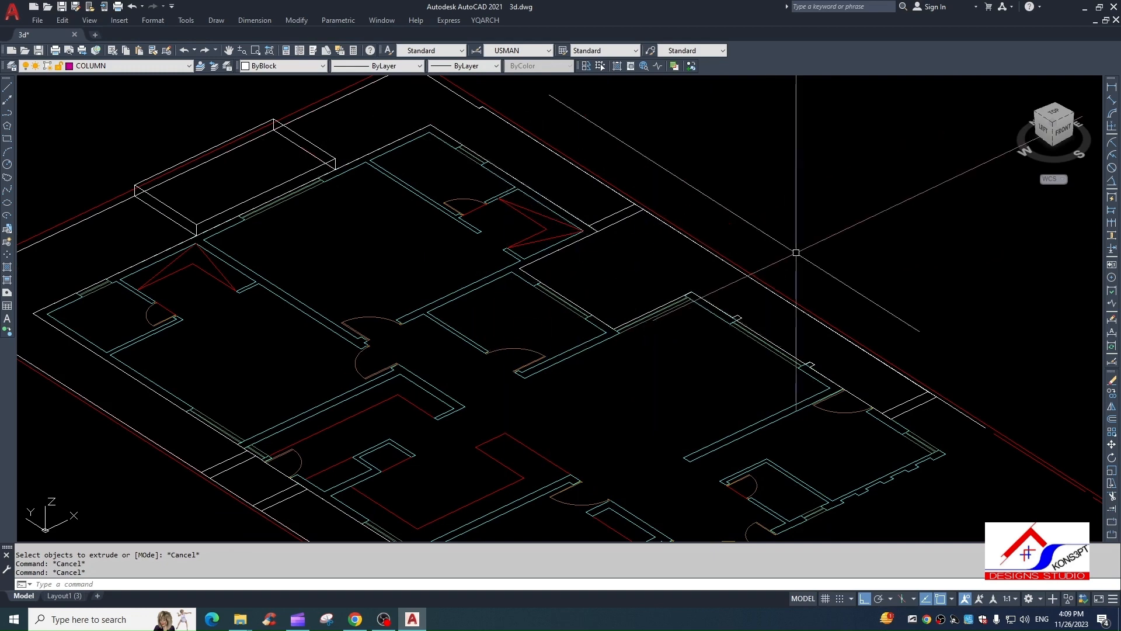
{"action": "type", "text": "EXT"}
{"action": "key", "text": "Return"}
{"action": "scroll", "coordinate": [651, 292], "scroll_direction": "down", "scroll_amount": 3}
{"action": "scroll", "coordinate": [677, 263], "scroll_direction": "up", "scroll_amount": 3}
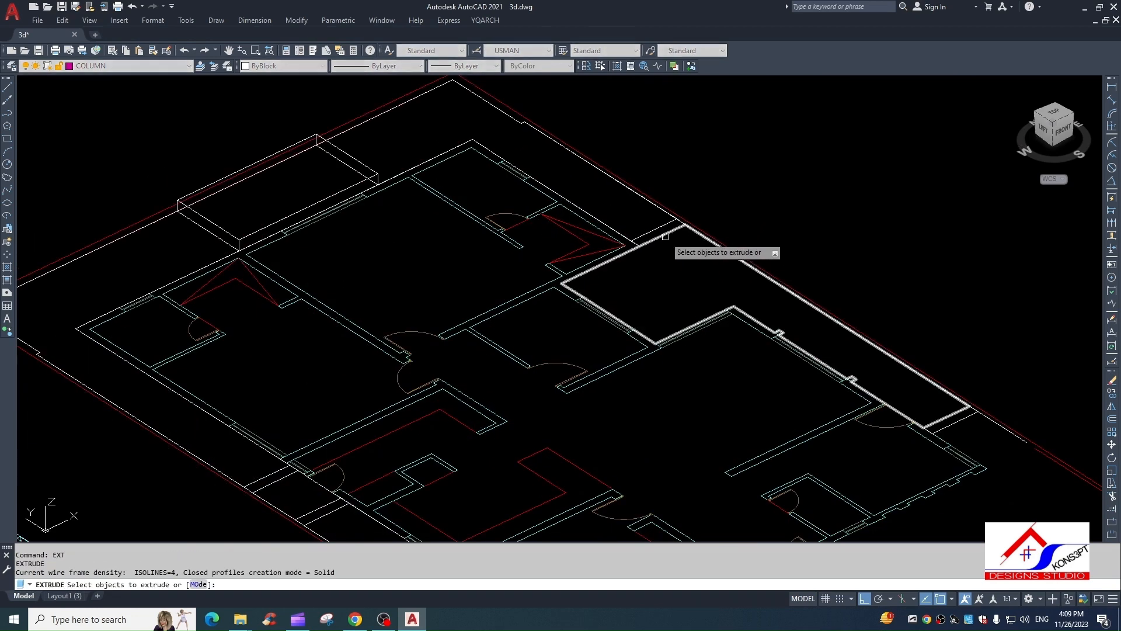
{"action": "left_click", "coordinate": [665, 236]}
{"action": "key", "text": "Return"}
{"action": "type", "text": "12"}
{"action": "key", "text": "Return"}
{"action": "key", "text": "Escape"}
Step: Extrude the narrow step strip at the front end of the side open area 6 inches
{"action": "scroll", "coordinate": [700, 325], "scroll_direction": "down", "scroll_amount": 2}
{"action": "mouse_move", "coordinate": [878, 407]}
{"action": "middle_mouse_down"}
{"action": "mouse_move", "coordinate": [804, 352]}
{"action": "mouse_move", "coordinate": [780, 361]}
{"action": "middle_mouse_up"}
{"action": "scroll", "coordinate": [610, 202], "scroll_direction": "up", "scroll_amount": 2}
{"action": "middle_click_drag", "start_coordinate": [883, 453], "coordinate": [746, 380]}
{"action": "scroll", "coordinate": [760, 379], "scroll_direction": "up", "scroll_amount": 2}
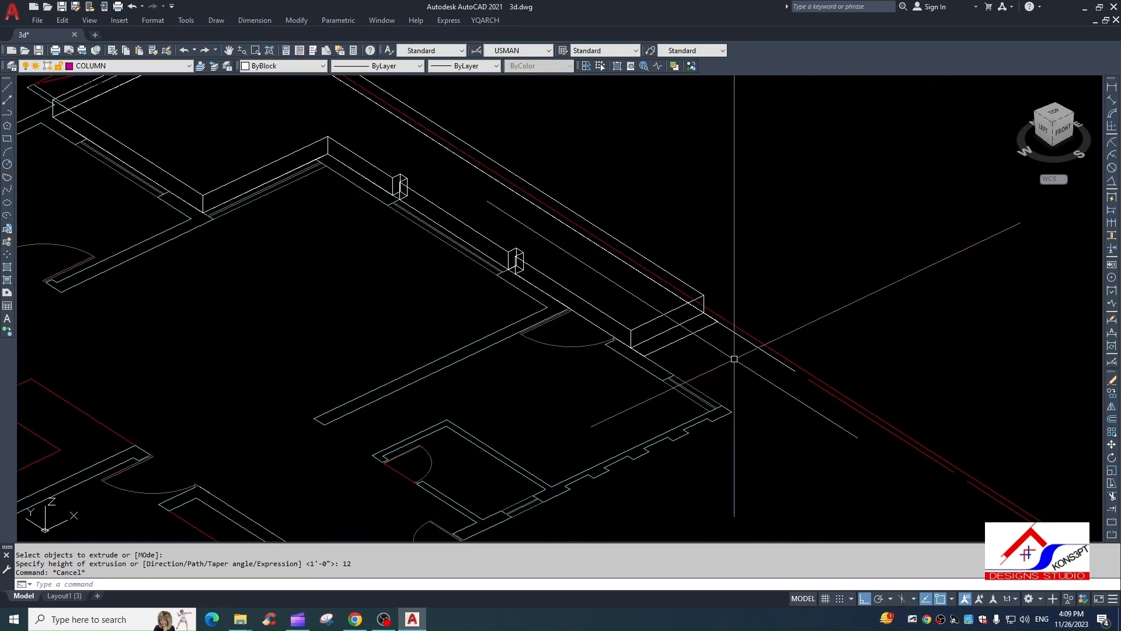
{"action": "left_click", "coordinate": [696, 330]}
{"action": "key", "text": "Return"}
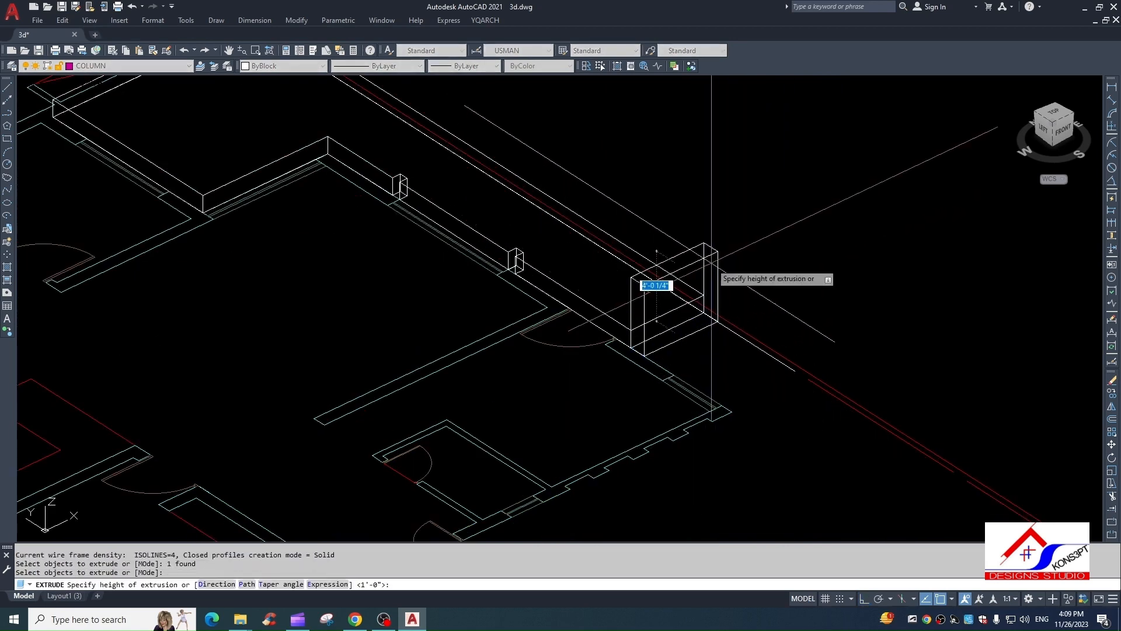
{"action": "type", "text": "6"}
{"action": "key", "text": "Return"}
Step: Extrude the outline of the rear corner area wrapping around the bathroom 6 inches
{"action": "scroll", "coordinate": [655, 315], "scroll_direction": "down", "scroll_amount": 5}
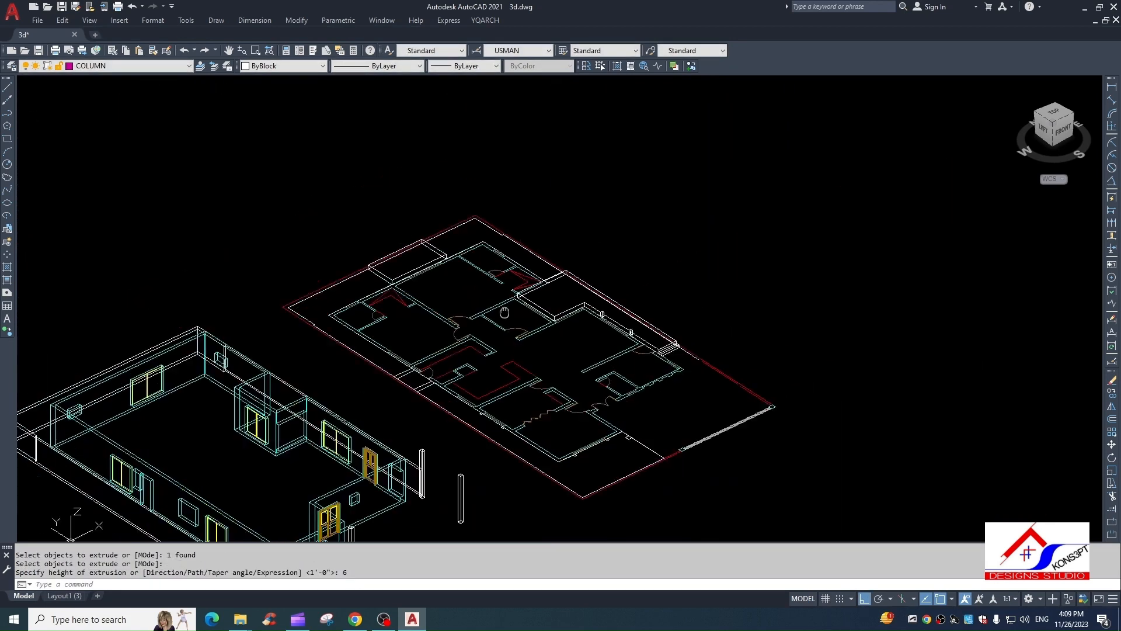
{"action": "scroll", "coordinate": [500, 254], "scroll_direction": "up", "scroll_amount": 5}
{"action": "middle_click_drag", "start_coordinate": [652, 264], "coordinate": [589, 279]}
{"action": "scroll", "coordinate": [710, 304], "scroll_direction": "up", "scroll_amount": 2}
{"action": "key", "text": "Return"}
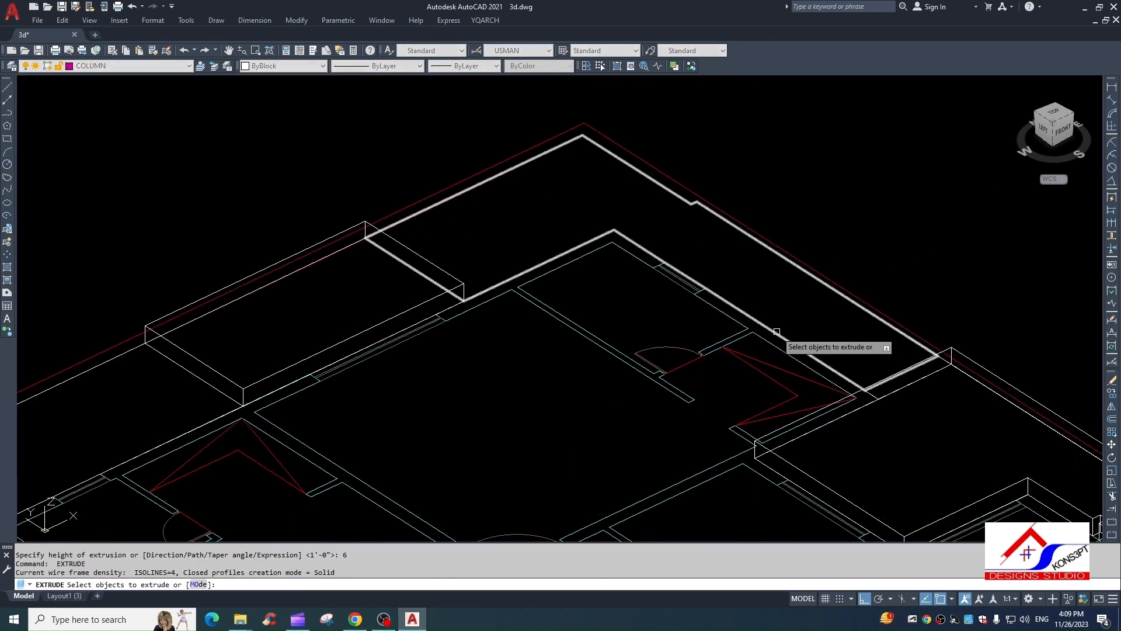
{"action": "left_click", "coordinate": [777, 333]}
{"action": "key", "text": "Return"}
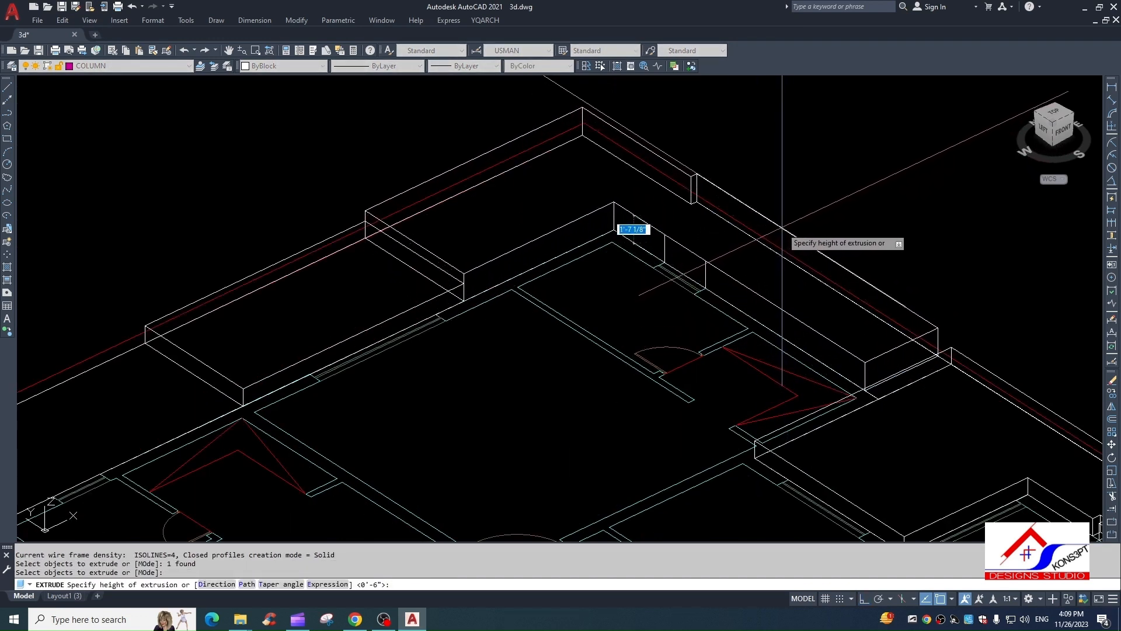
{"action": "type", "text": "6"}
{"action": "key", "text": "Return"}
{"action": "scroll", "coordinate": [781, 228], "scroll_direction": "down", "scroll_amount": 4}
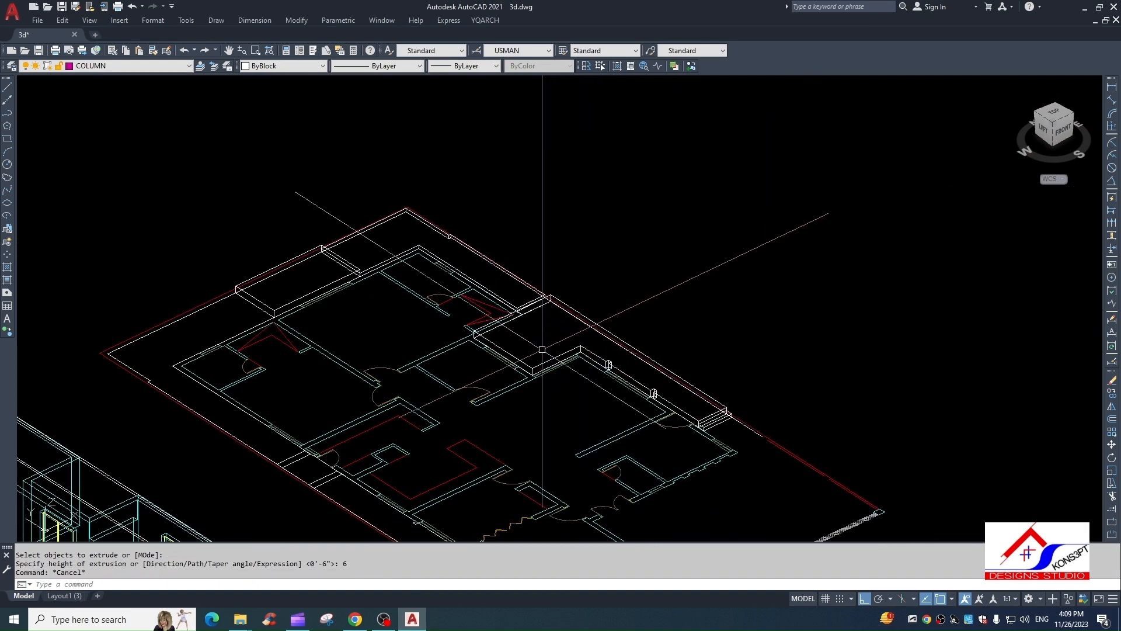
{"action": "key", "text": "Escape"}
Step: Copy the L-shaped side area slab vertically upward by 6 inches
{"action": "scroll", "coordinate": [584, 351], "scroll_direction": "up", "scroll_amount": 3}
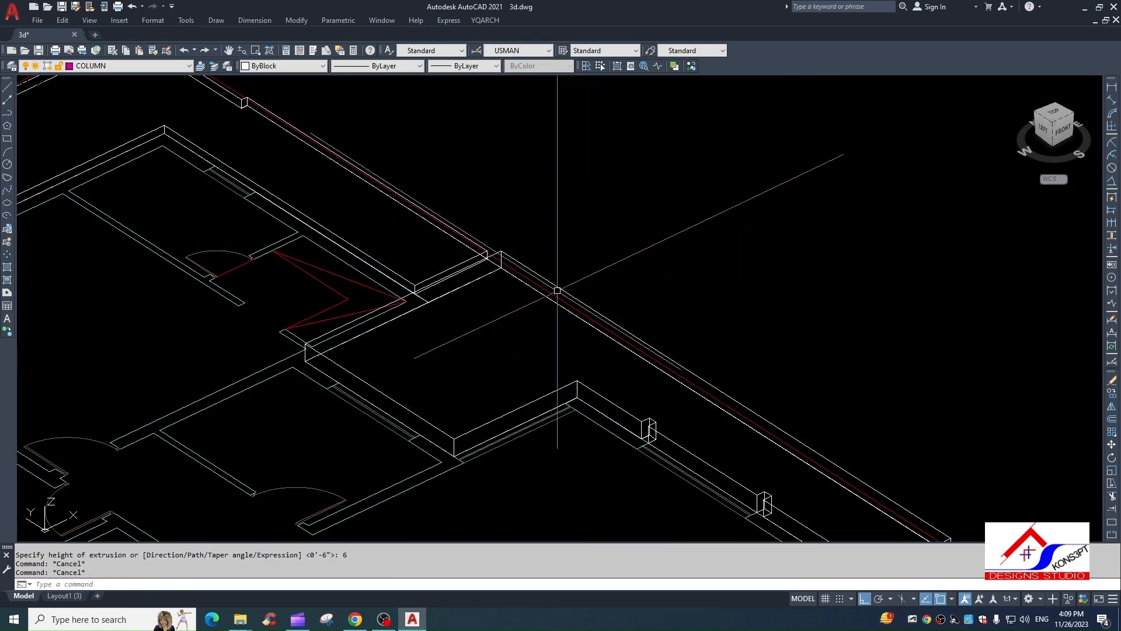
{"action": "key", "text": "Escape"}
{"action": "middle_click_drag", "start_coordinate": [501, 401], "coordinate": [500, 379]}
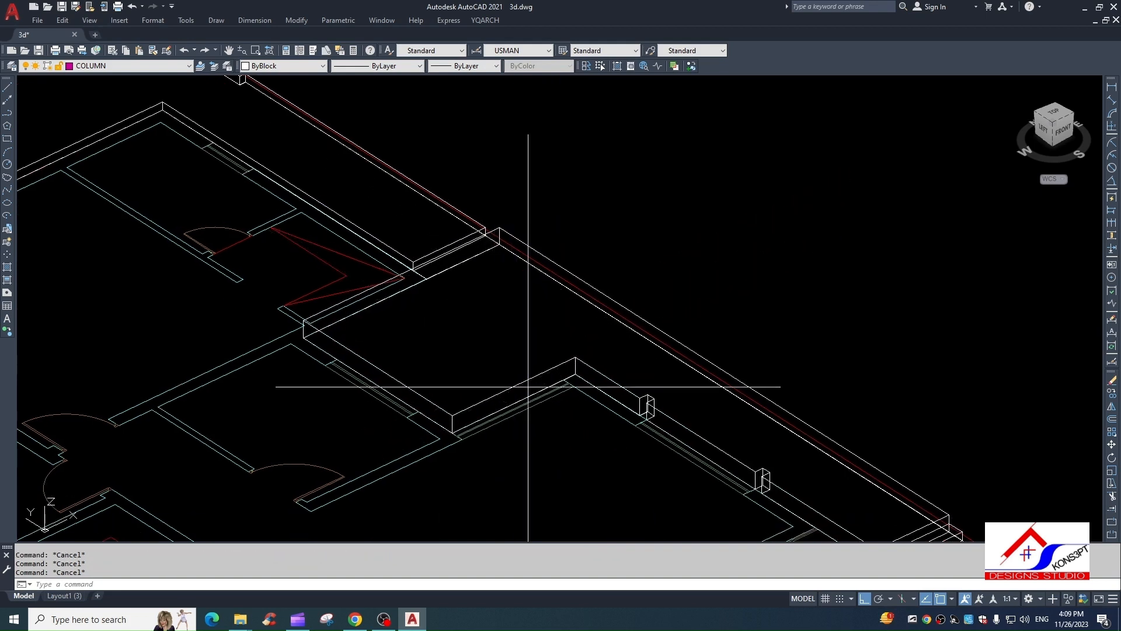
{"action": "left_click", "coordinate": [528, 386]}
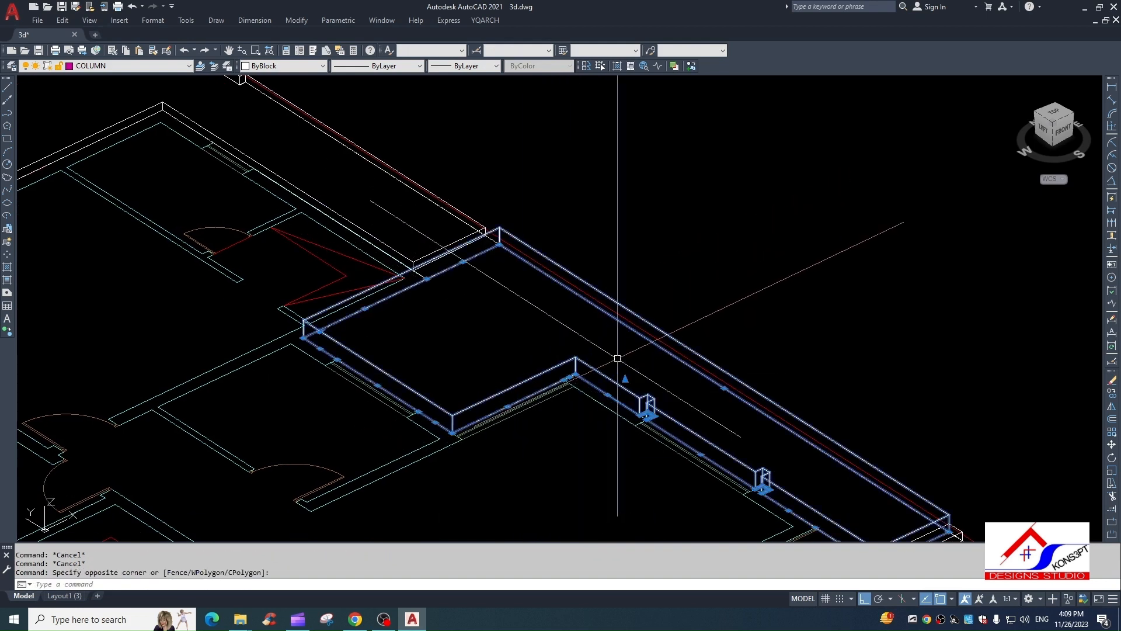
{"action": "scroll", "coordinate": [617, 358], "scroll_direction": "down", "scroll_amount": 2}
{"action": "type", "text": "co"}
{"action": "key", "text": "Return"}
{"action": "left_click", "coordinate": [702, 278]}
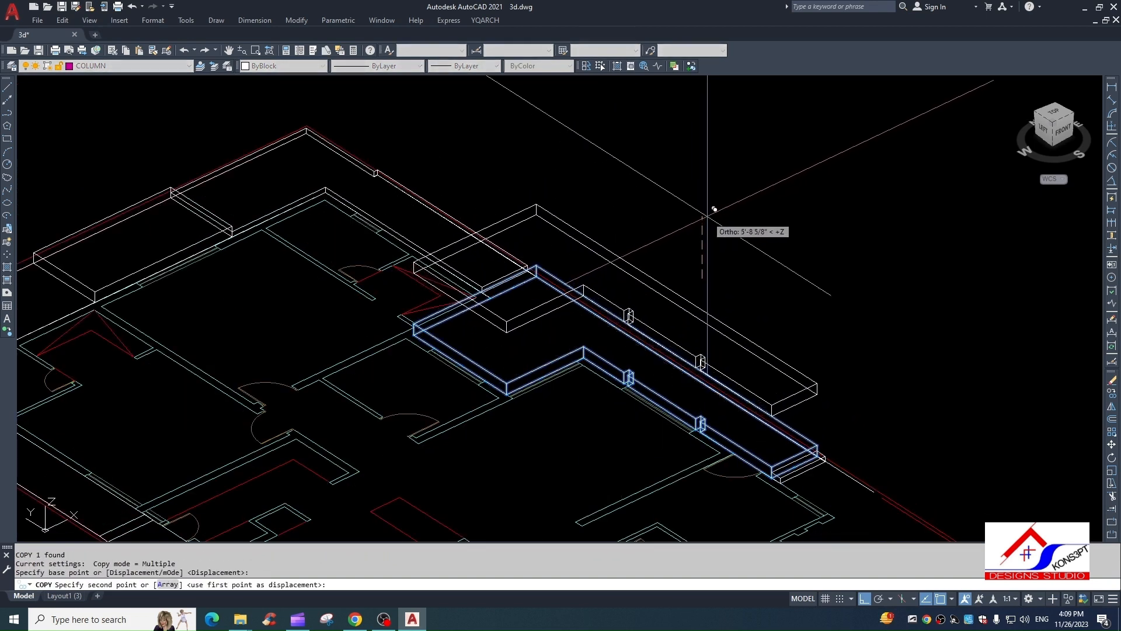
{"action": "type", "text": "6"}
{"action": "key", "text": "Return"}
{"action": "scroll", "coordinate": [593, 326], "scroll_direction": "up", "scroll_amount": 3}
{"action": "key", "text": "Escape"}
{"action": "left_click", "coordinate": [620, 354]}
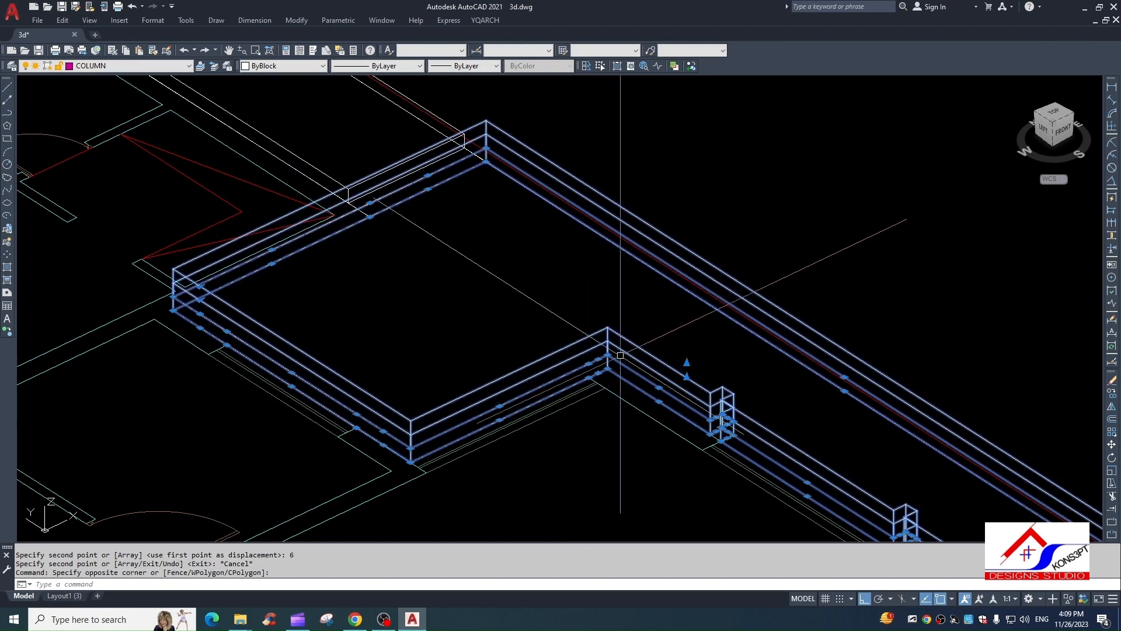
{"action": "type", "text": "uni"}
{"action": "key", "text": "Return"}
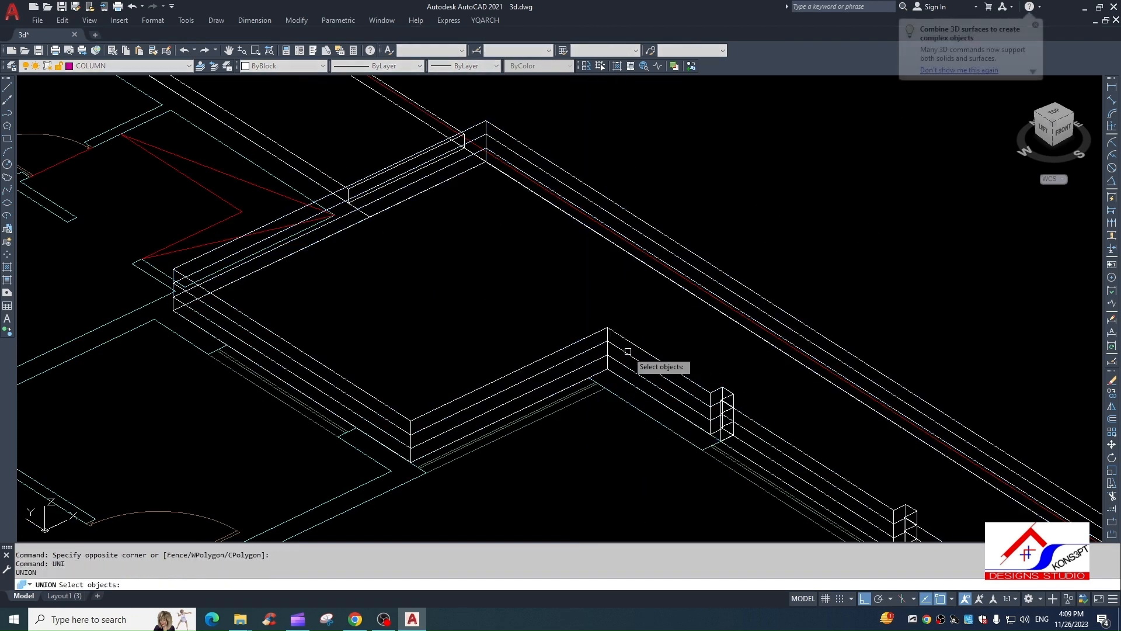
{"action": "key", "text": "Escape"}
{"action": "left_click", "coordinate": [630, 351]}
{"action": "key", "text": "Escape"}
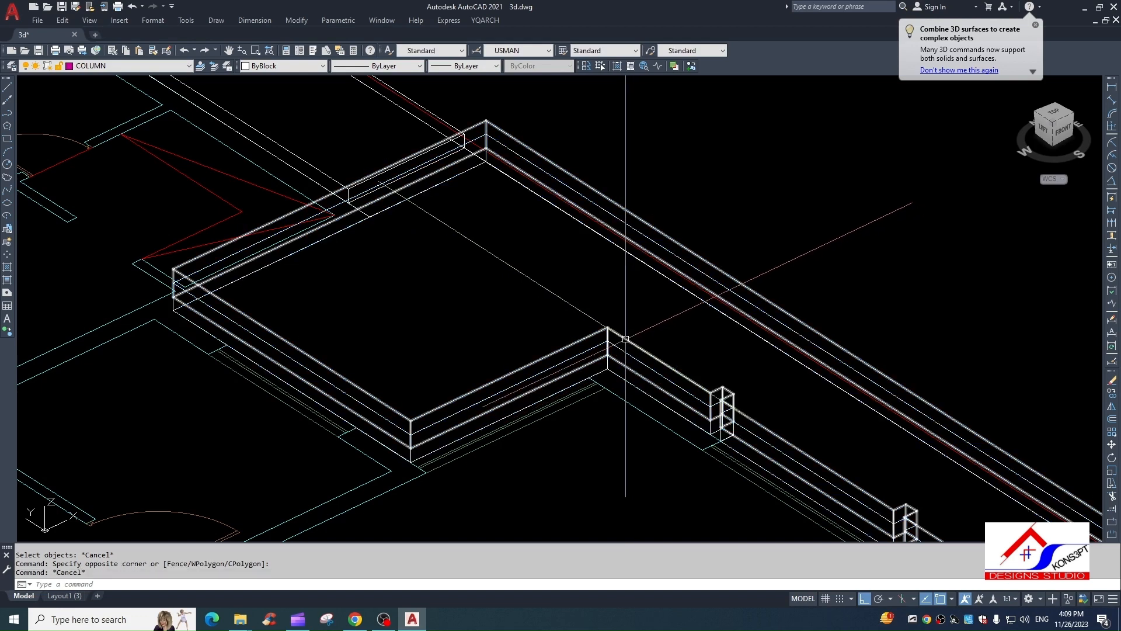
{"action": "left_click", "coordinate": [635, 343]}
{"action": "key", "text": "Escape"}
{"action": "left_click", "coordinate": [640, 331]}
{"action": "left_click", "coordinate": [626, 361]}
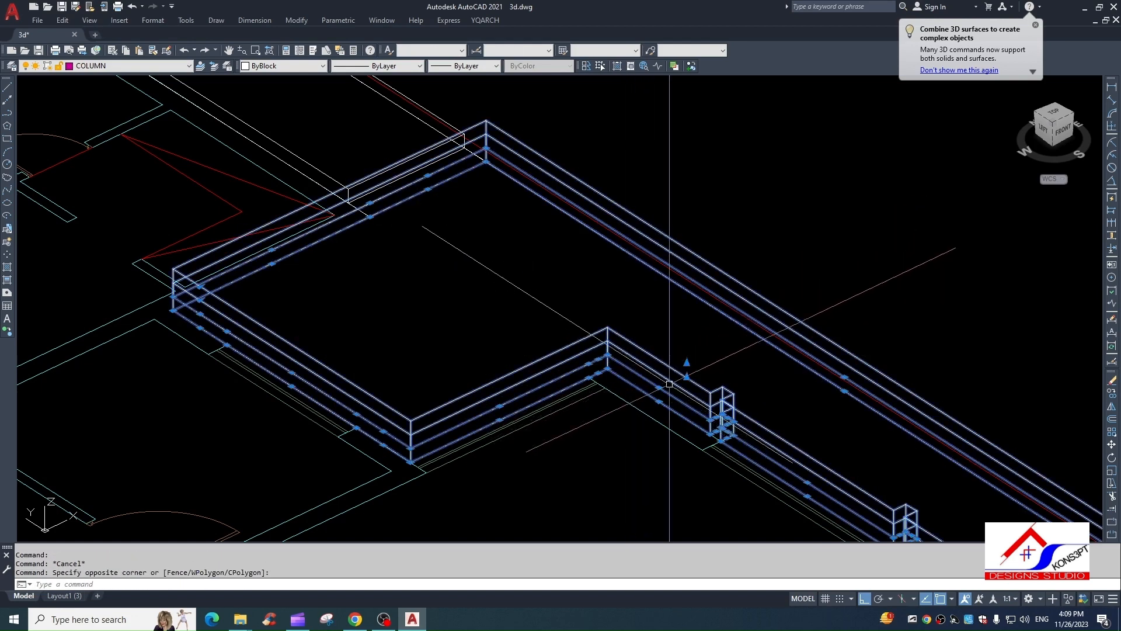
{"action": "key", "text": "Escape"}
{"action": "left_click", "coordinate": [626, 371]}
{"action": "left_click", "coordinate": [640, 352]}
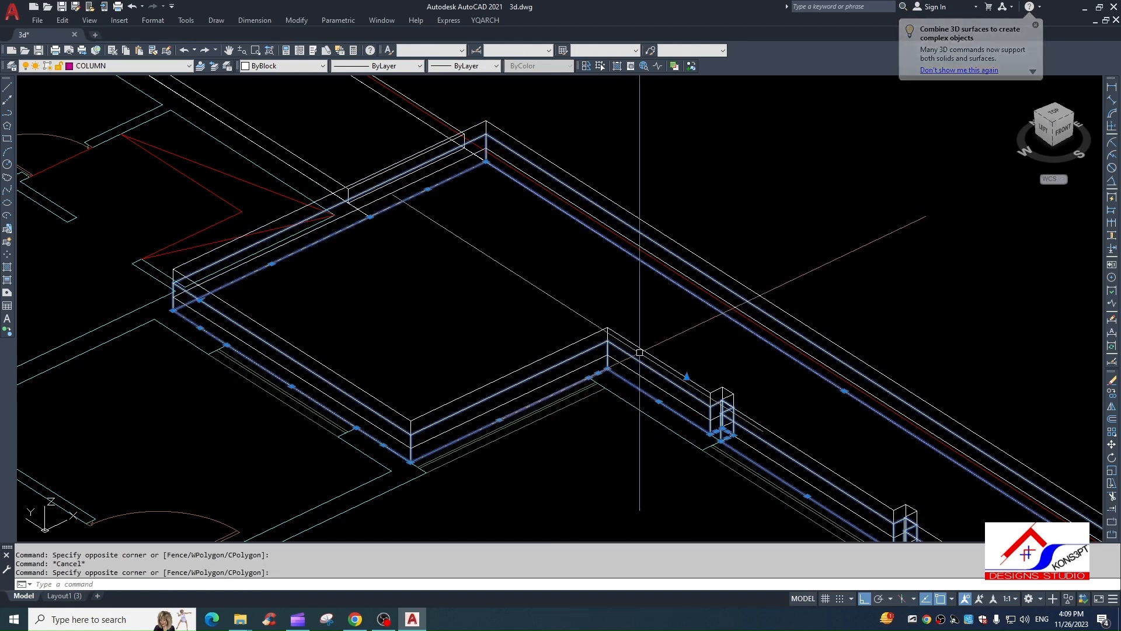
{"action": "key", "text": "Escape"}
Step: Union the side area slab and its raised copy into one solid
{"action": "left_click", "coordinate": [455, 416]}
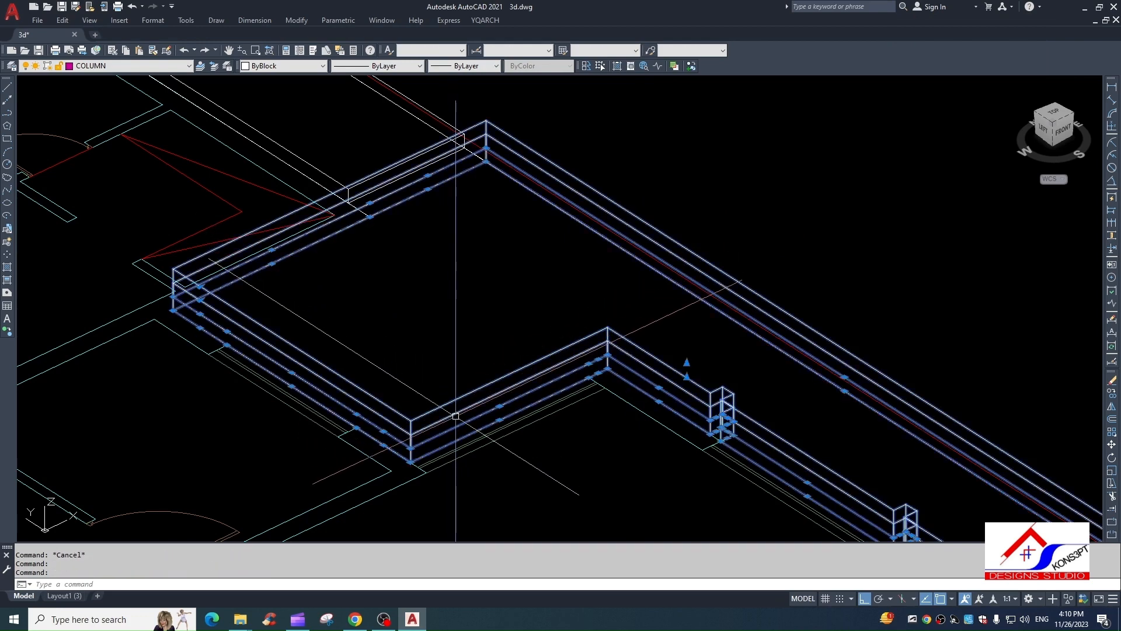
{"action": "type", "text": "union"}
{"action": "key", "text": "Return"}
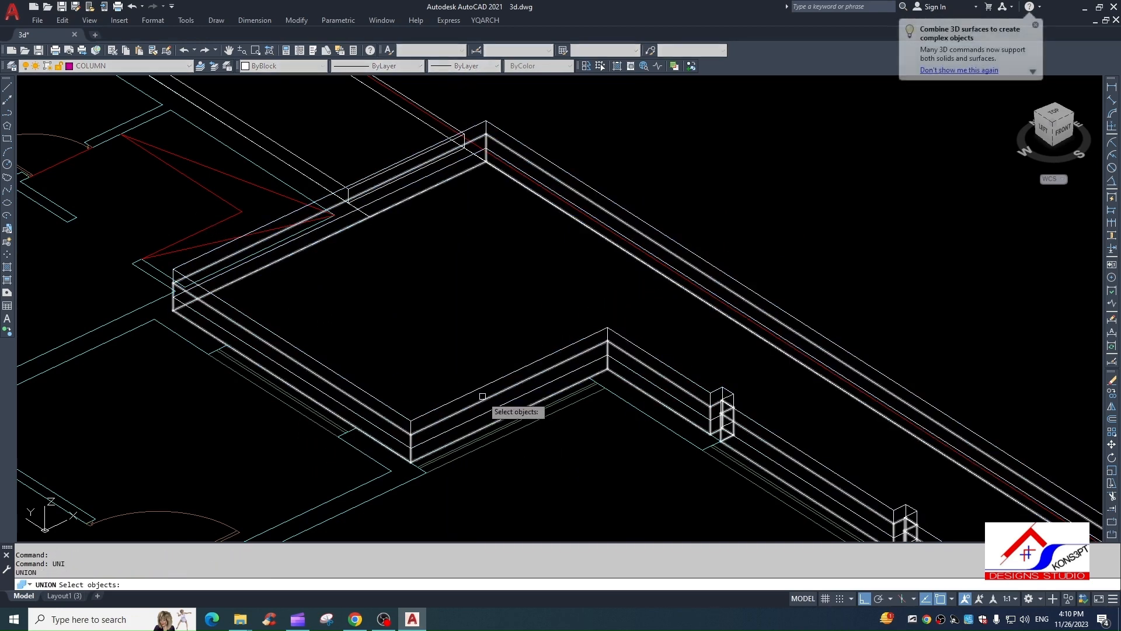
{"action": "key", "text": "Return"}
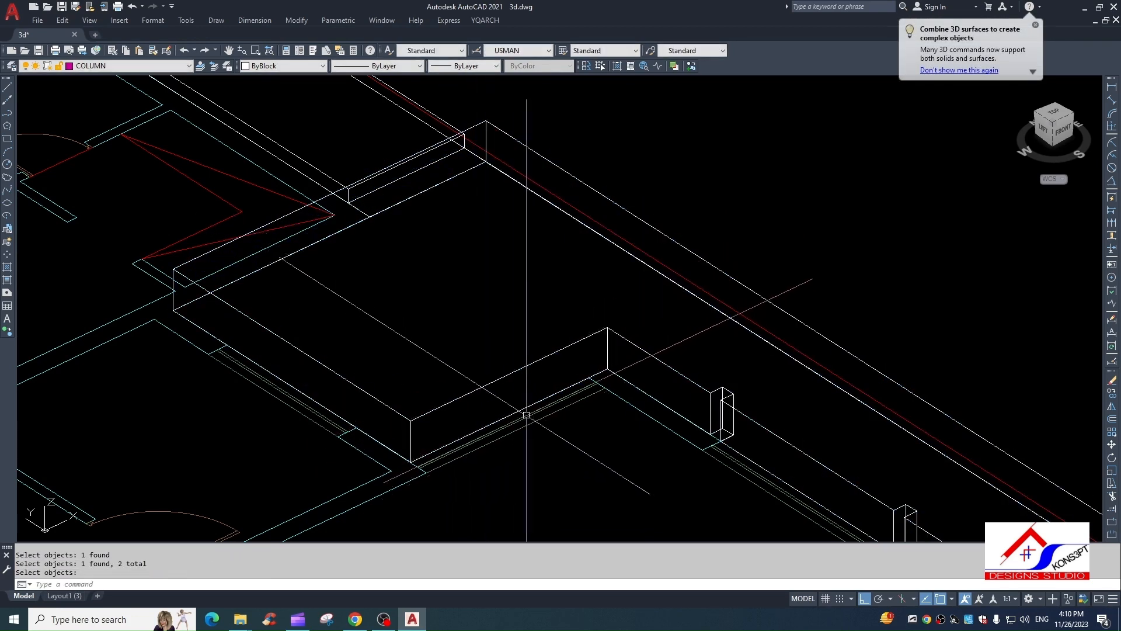
{"action": "scroll", "coordinate": [520, 378], "scroll_direction": "down", "scroll_amount": 2}
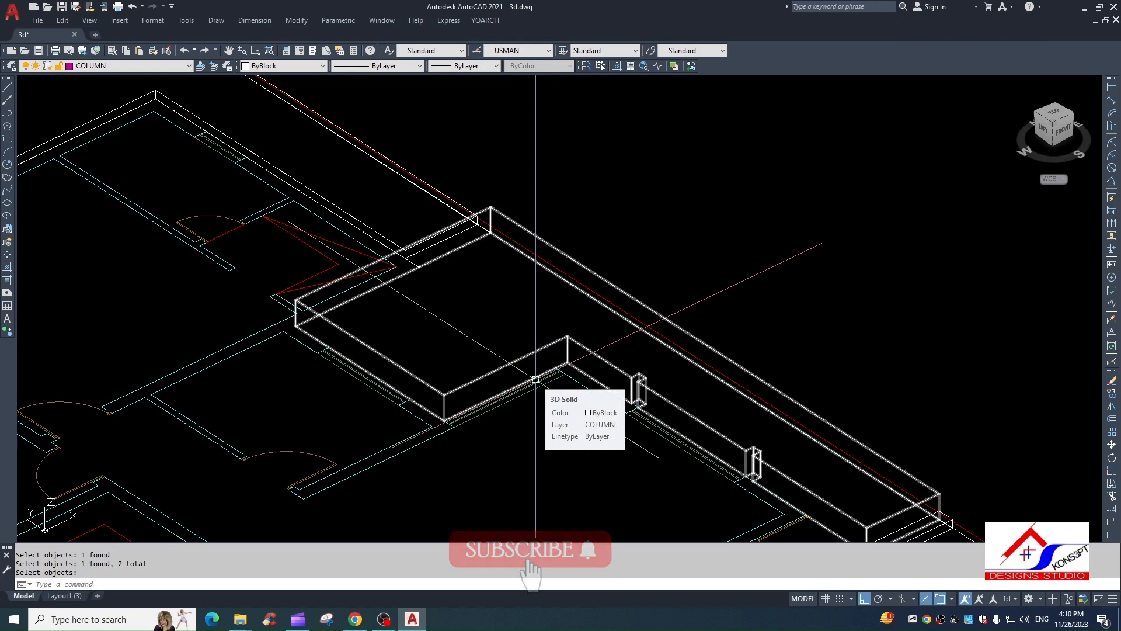
Step: Extrude the narrow step strip between the side area slab and the rear corner area 12 inches
{"action": "scroll", "coordinate": [539, 295], "scroll_direction": "up", "scroll_amount": 3}
{"action": "key", "text": "Escape"}
{"action": "key", "text": "Escape"}
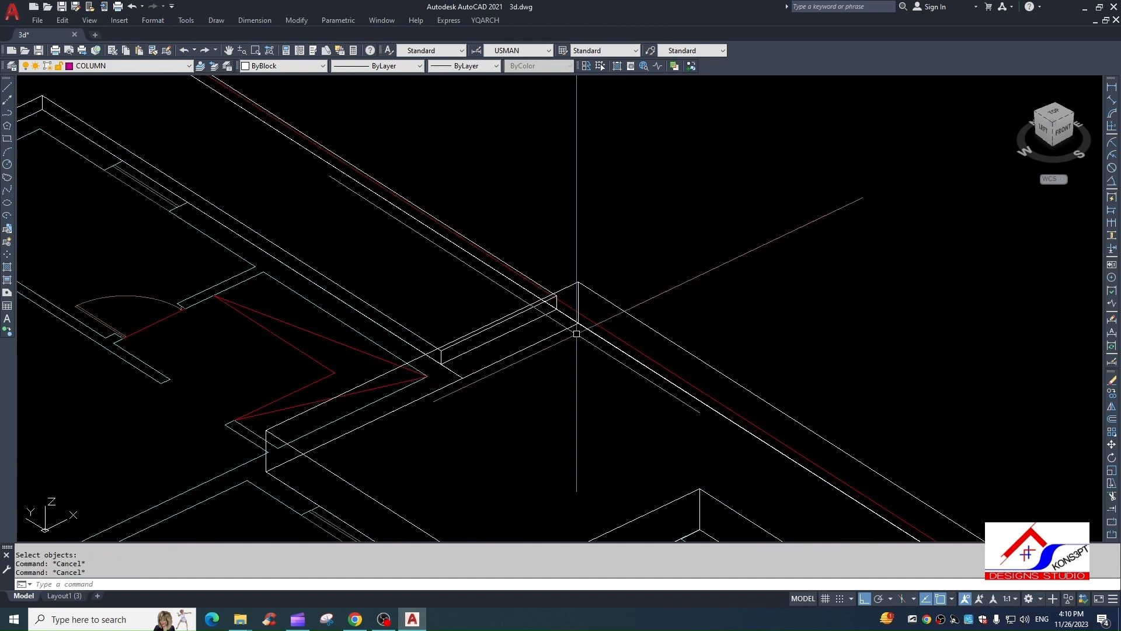
{"action": "type", "text": "ext"}
{"action": "key", "text": "Return"}
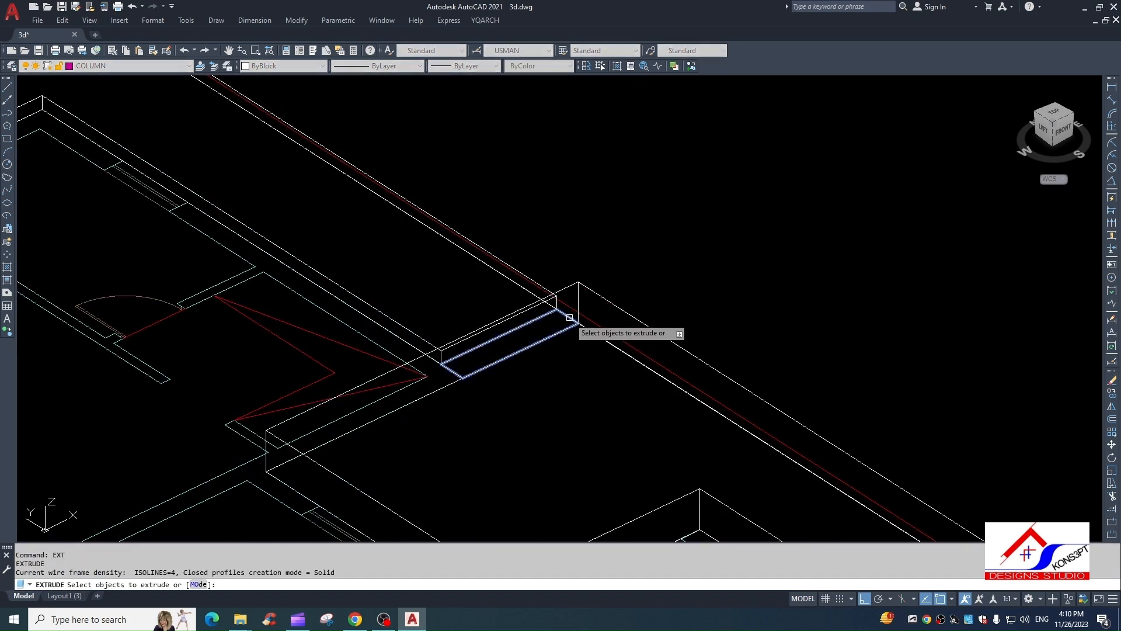
{"action": "left_click", "coordinate": [569, 317]}
{"action": "key", "text": "Return"}
{"action": "type", "text": "12"}
{"action": "key", "text": "Return"}
{"action": "scroll", "coordinate": [574, 314], "scroll_direction": "down", "scroll_amount": 2}
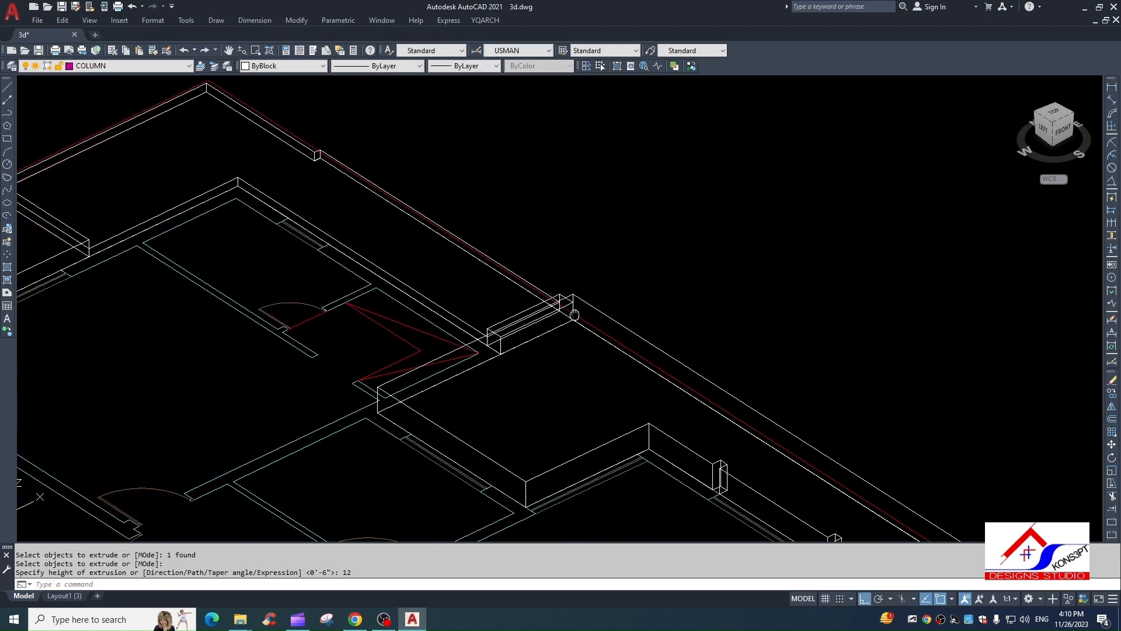
{"action": "scroll", "coordinate": [645, 342], "scroll_direction": "up", "scroll_amount": 4}
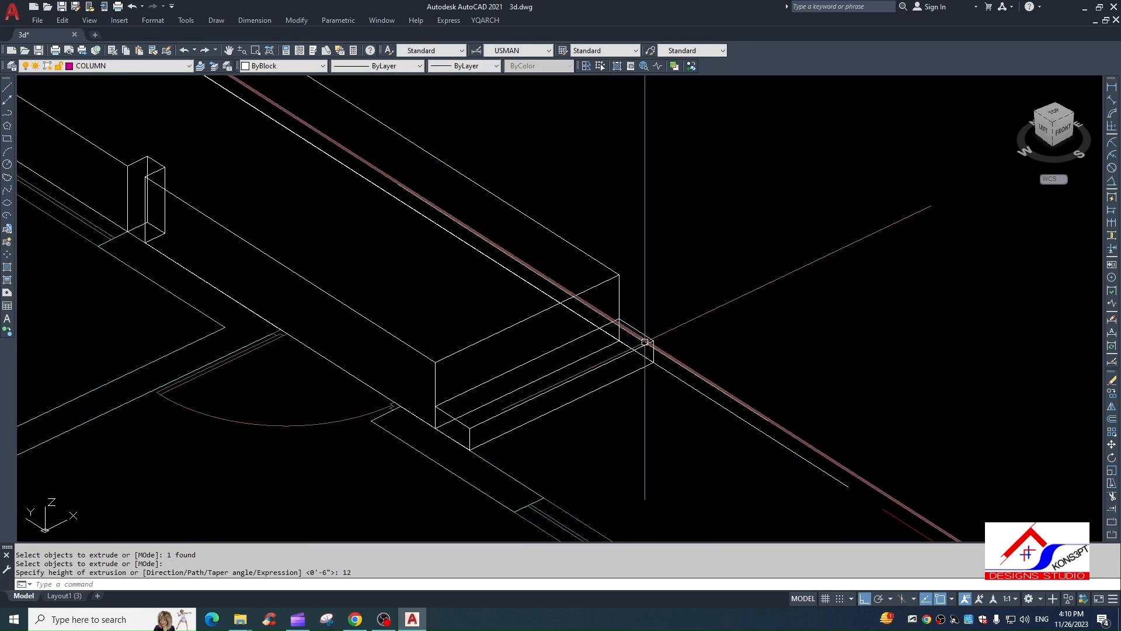
{"action": "left_click", "coordinate": [645, 342]}
{"action": "key", "text": "Delete"}
{"action": "left_click", "coordinate": [695, 315]}
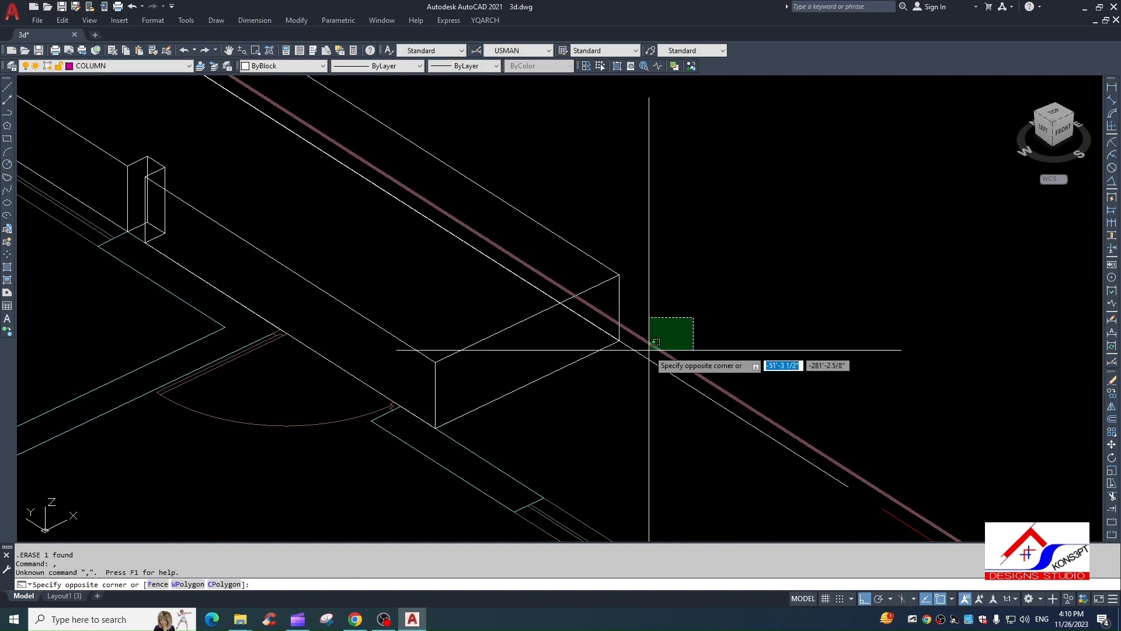
{"action": "key", "text": "Delete"}
{"action": "key", "text": "Escape"}
{"action": "key", "text": "Escape"}
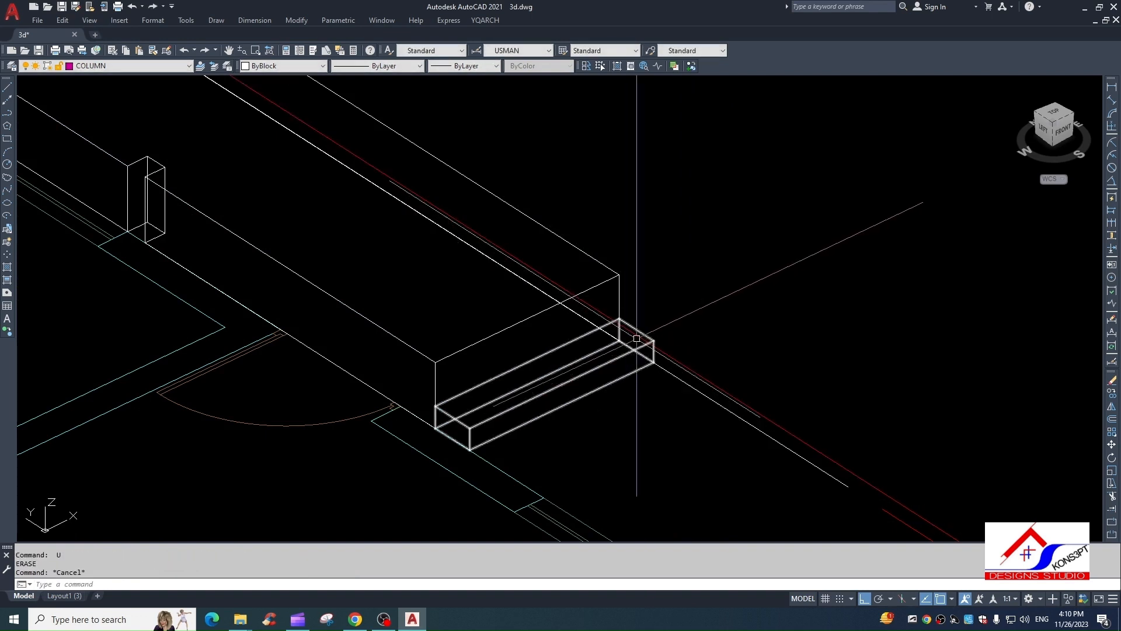
Step: Move the low step block at the front end of the side area slab 6 inches vertically upward
{"action": "left_click", "coordinate": [643, 335]}
{"action": "left_click", "coordinate": [697, 305]}
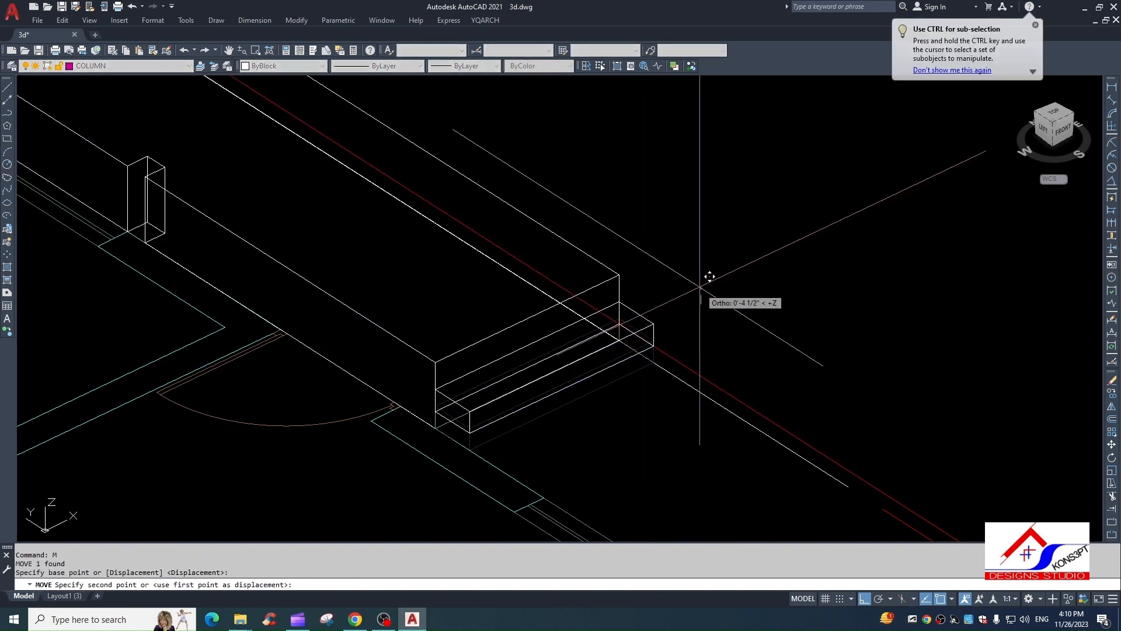
{"action": "type", "text": "6"}
{"action": "key", "text": "Return"}
Step: Copy the raised step block straight down 6 inches so the two blocks are stacked
{"action": "left_click", "coordinate": [652, 326]}
{"action": "type", "text": "co"}
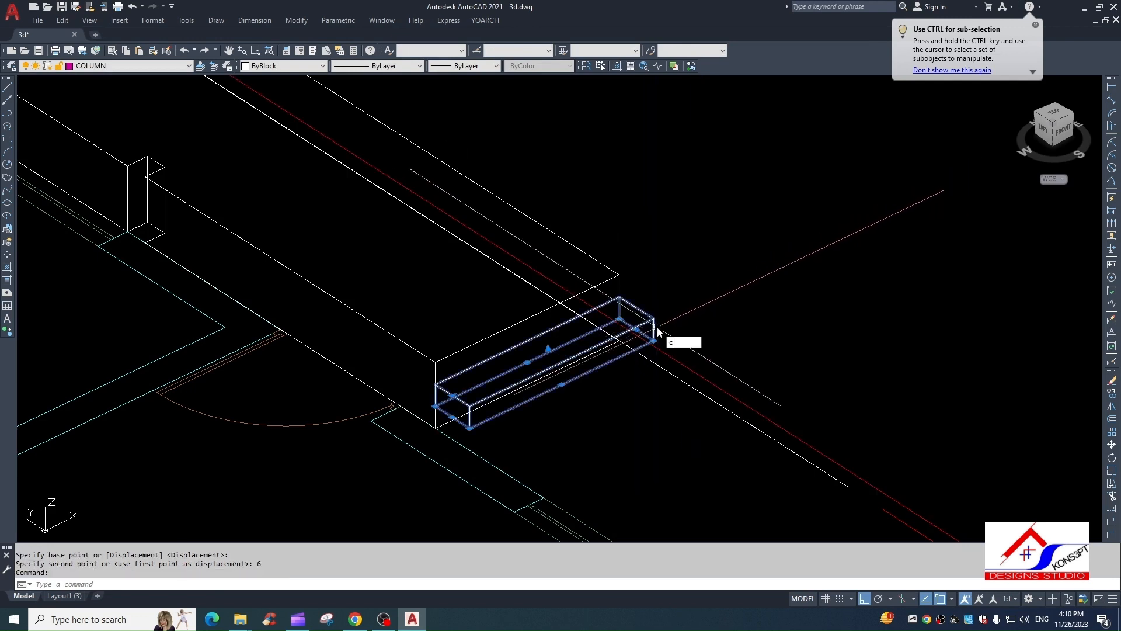
{"action": "key", "text": "Return"}
{"action": "scroll", "coordinate": [660, 332], "scroll_direction": "up", "scroll_amount": 2}
{"action": "left_click", "coordinate": [650, 310]}
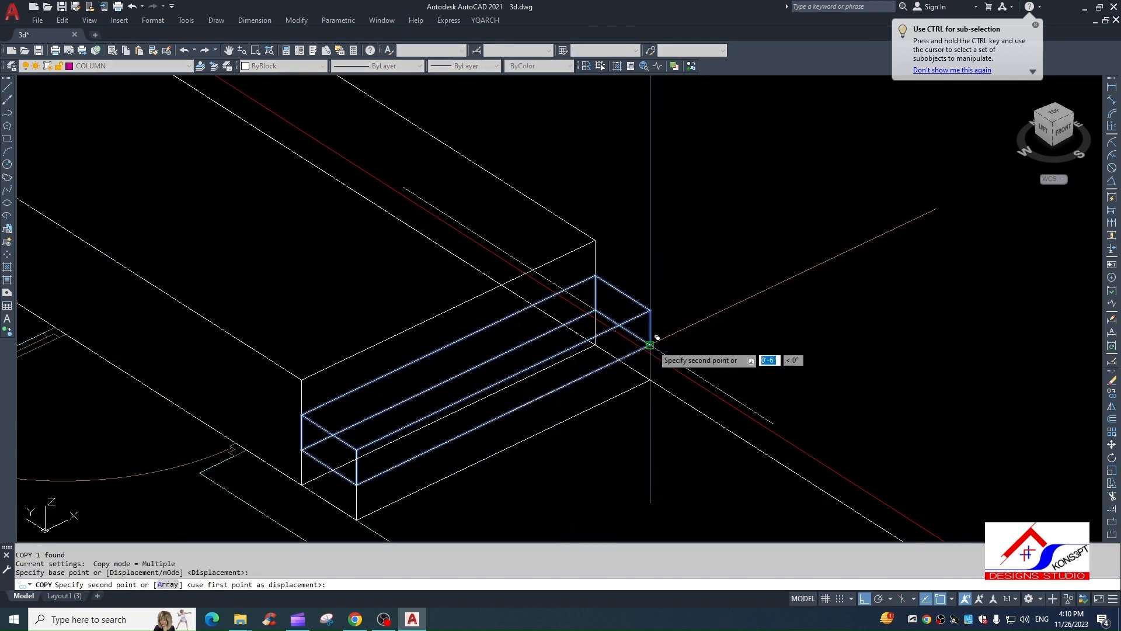
{"action": "key", "text": "Escape"}
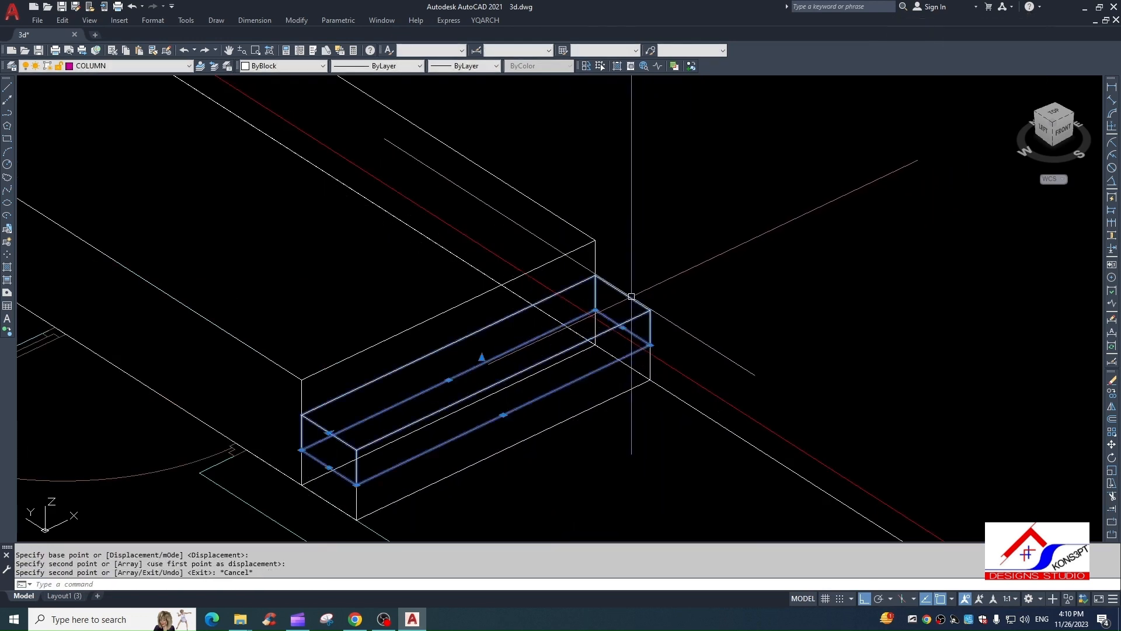
Step: Union the two stacked step blocks at the side slab's front end into one solid
{"action": "left_click", "coordinate": [652, 363]}
{"action": "type", "text": "uni"}
{"action": "key", "text": "Return"}
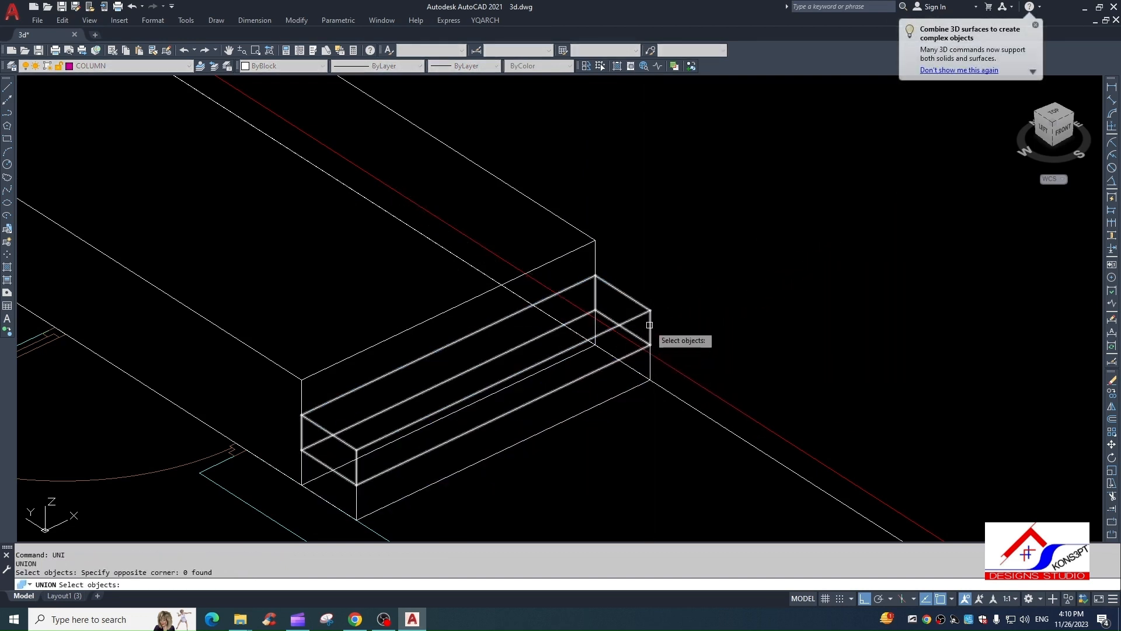
{"action": "left_click", "coordinate": [654, 360]}
{"action": "left_click", "coordinate": [651, 365]}
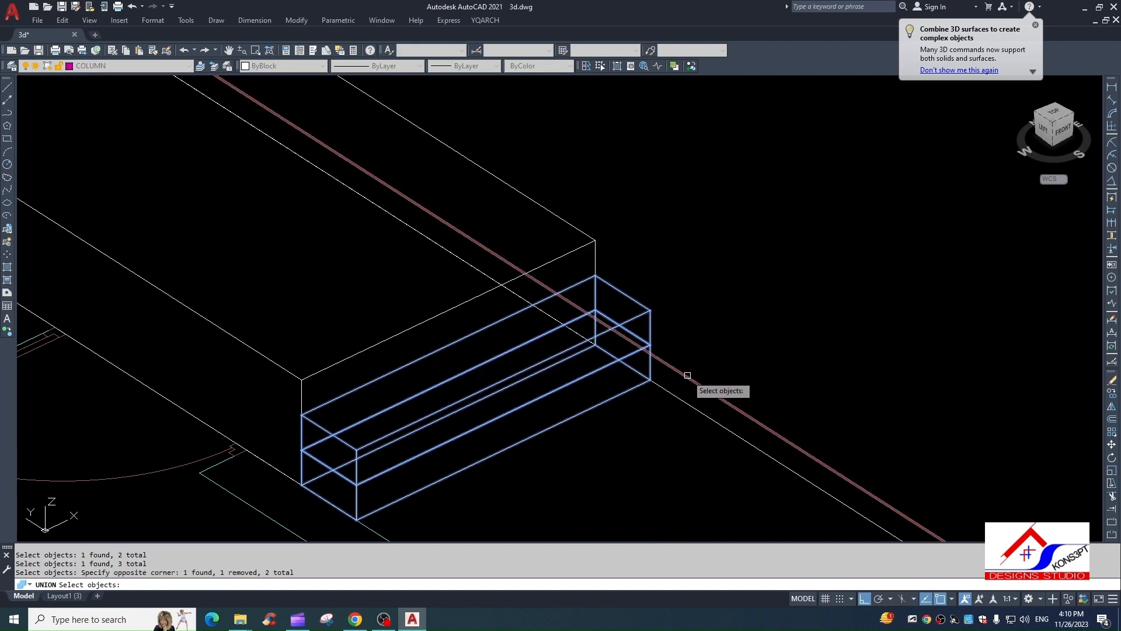
{"action": "key", "text": "Return"}
{"action": "left_click", "coordinate": [660, 316]}
{"action": "left_click", "coordinate": [644, 284]}
{"action": "key", "text": "Escape"}
Step: Start a polyline outline of the gated front area from the entrance wall corner, along the front room's outer walls and side step to the boundary
{"action": "scroll", "coordinate": [660, 307], "scroll_direction": "down", "scroll_amount": 4}
{"action": "middle_click_drag", "start_coordinate": [645, 312], "coordinate": [526, 198]}
{"action": "key", "text": "Escape"}
{"action": "scroll", "coordinate": [606, 321], "scroll_direction": "down", "scroll_amount": 4}
{"action": "key", "text": "Escape"}
{"action": "middle_click_drag", "start_coordinate": [663, 455], "coordinate": [653, 357]}
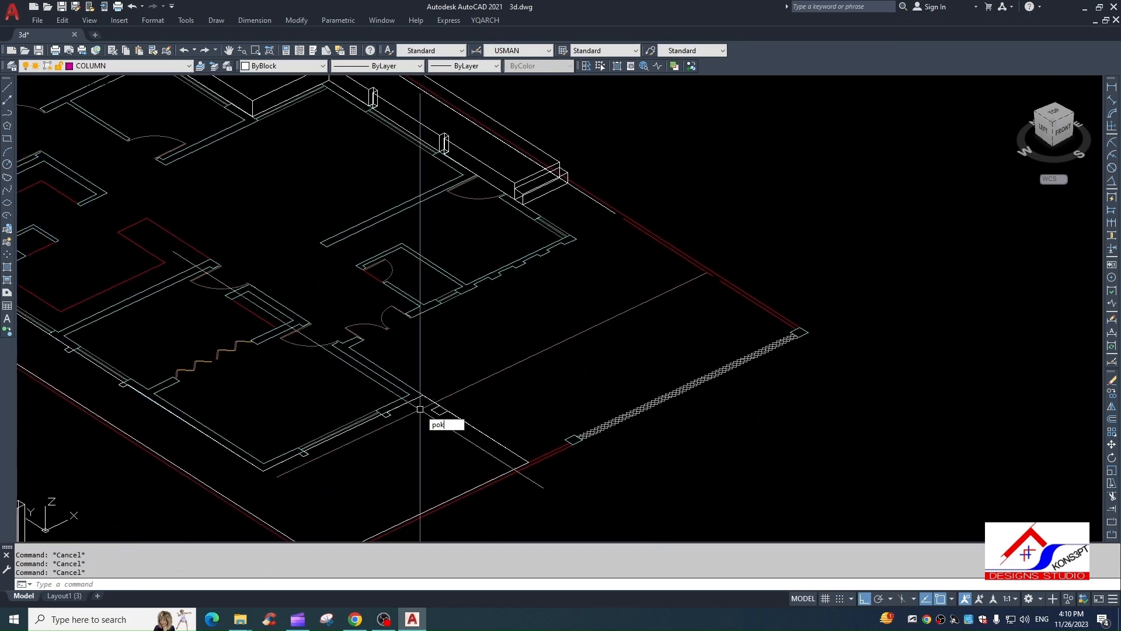
{"action": "key", "text": "BackSpace"}
{"action": "key", "text": "BackSpace"}
{"action": "type", "text": "l"}
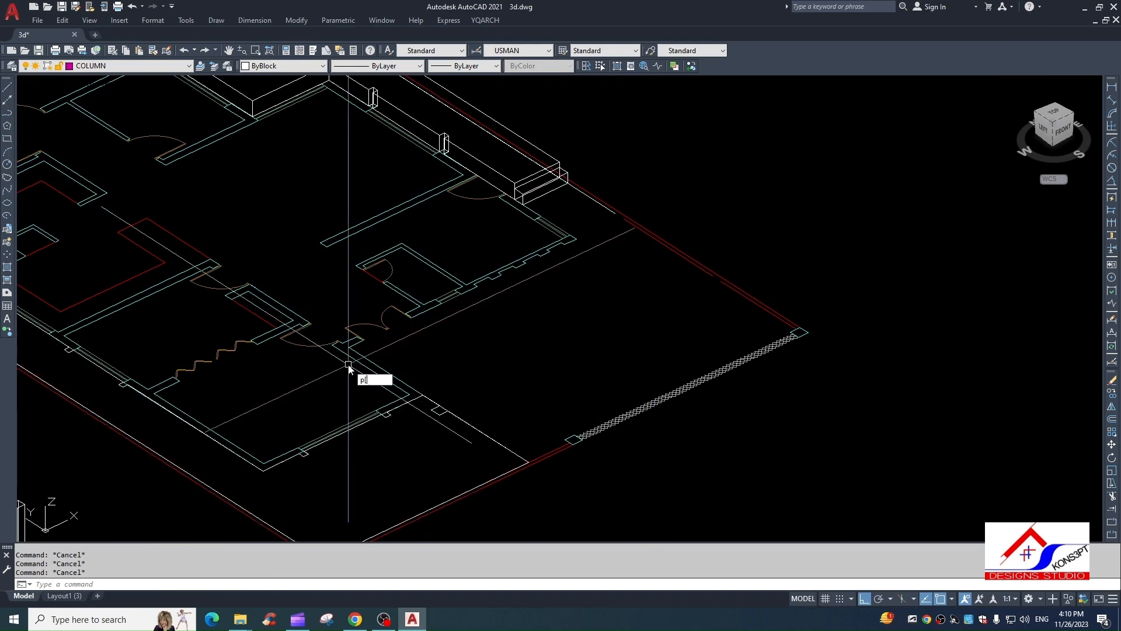
{"action": "key", "text": "Return"}
{"action": "scroll", "coordinate": [349, 353], "scroll_direction": "up", "scroll_amount": 4}
{"action": "left_click", "coordinate": [356, 342]}
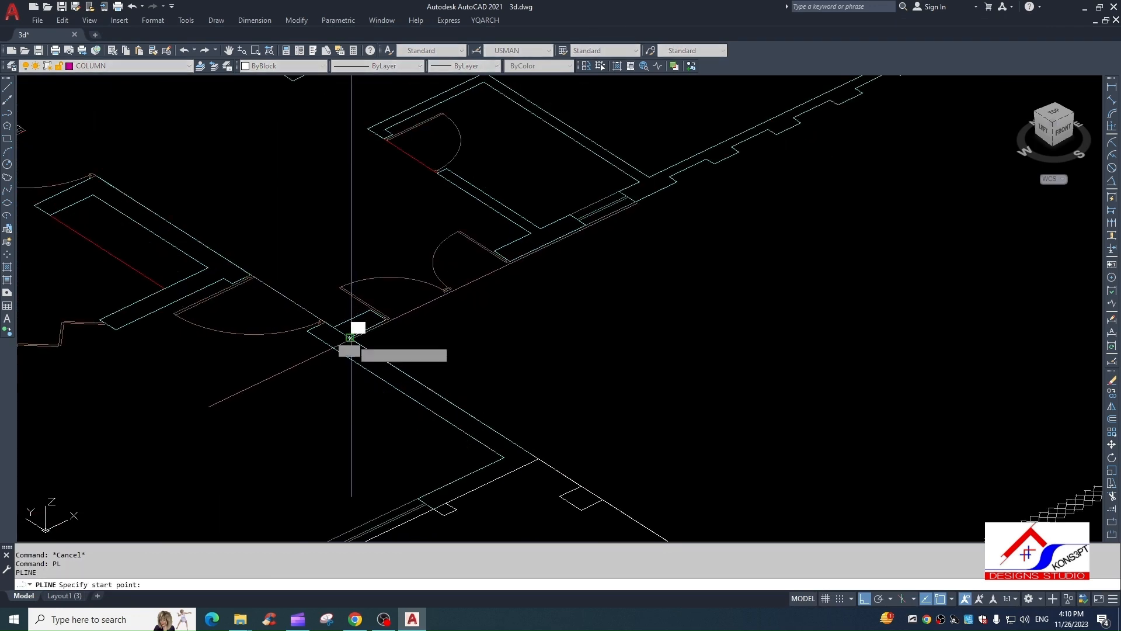
{"action": "scroll", "coordinate": [397, 327], "scroll_direction": "down", "scroll_amount": 3}
{"action": "scroll", "coordinate": [642, 216], "scroll_direction": "up", "scroll_amount": 2}
{"action": "left_click", "coordinate": [631, 214]}
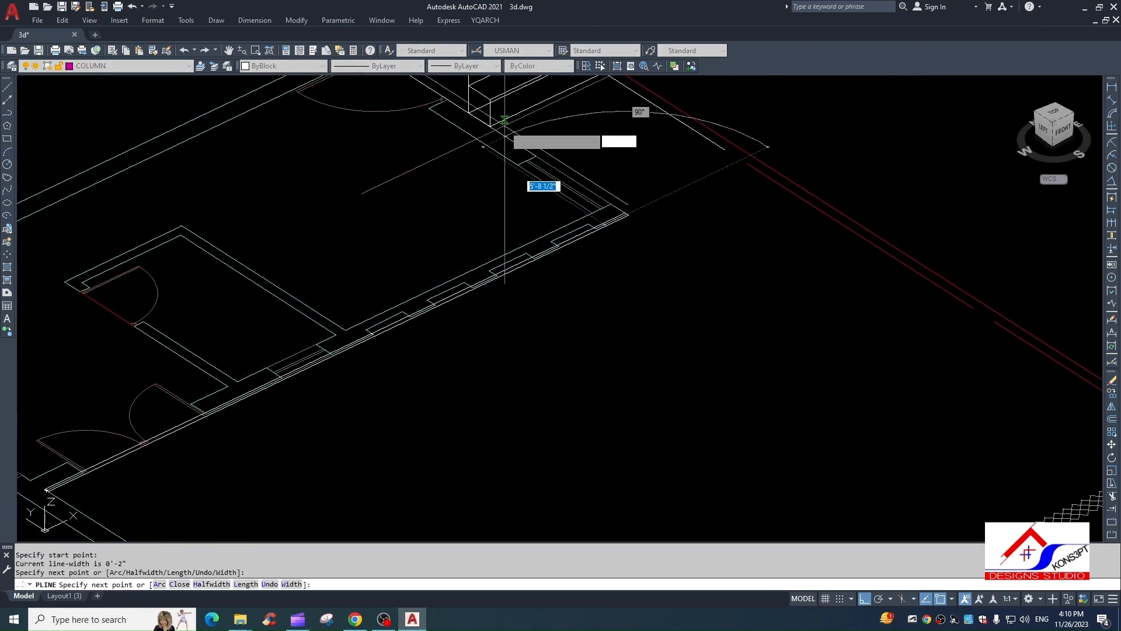
{"action": "left_click", "coordinate": [489, 125]}
{"action": "middle_click_drag", "start_coordinate": [597, 82], "coordinate": [535, 195]}
{"action": "scroll", "coordinate": [543, 186], "scroll_direction": "up", "scroll_amount": 2}
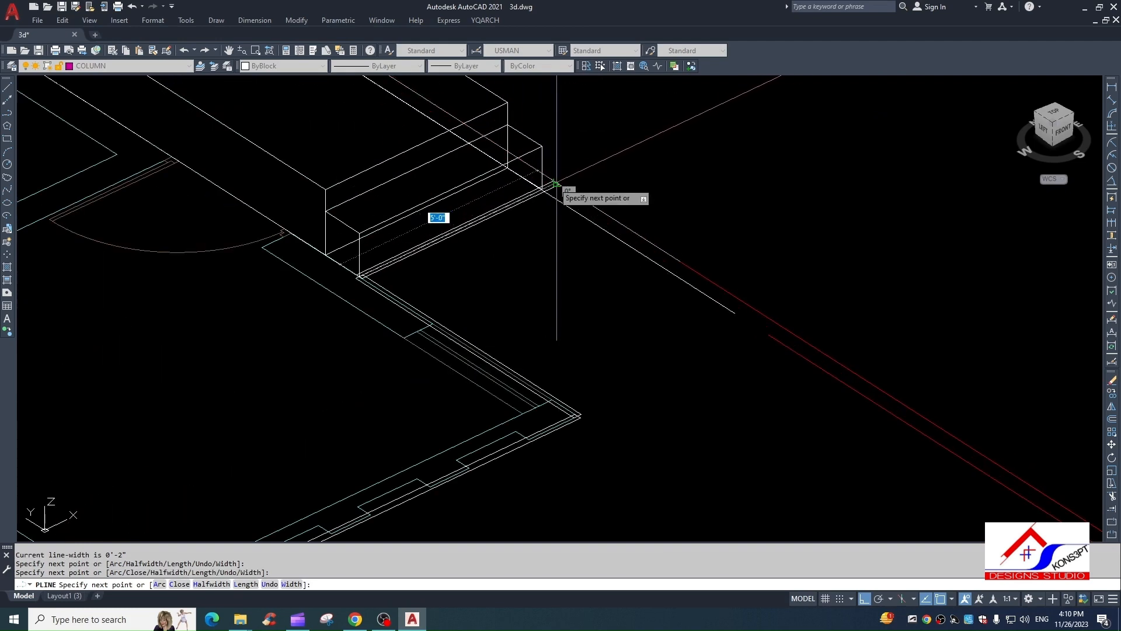
{"action": "left_click", "coordinate": [542, 190]}
Step: Continue the outline along the boundary wall and gate line to the adjoining area's corner, and close the polyline
{"action": "scroll", "coordinate": [542, 190], "scroll_direction": "down", "scroll_amount": 3}
{"action": "scroll", "coordinate": [751, 383], "scroll_direction": "up", "scroll_amount": 4}
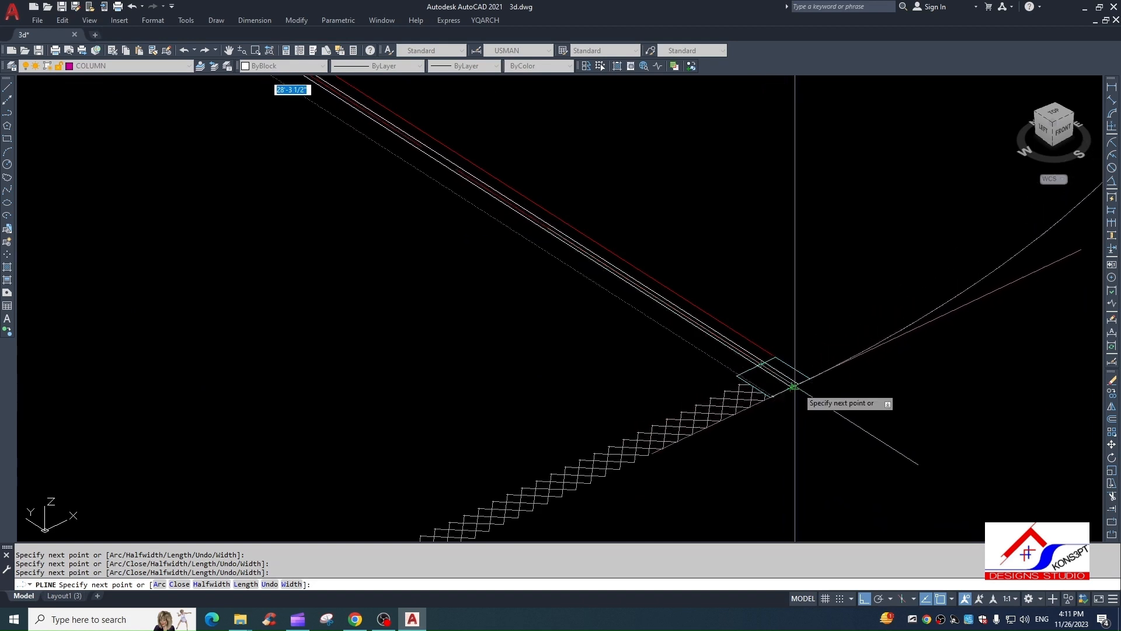
{"action": "scroll", "coordinate": [791, 387], "scroll_direction": "down", "scroll_amount": 5}
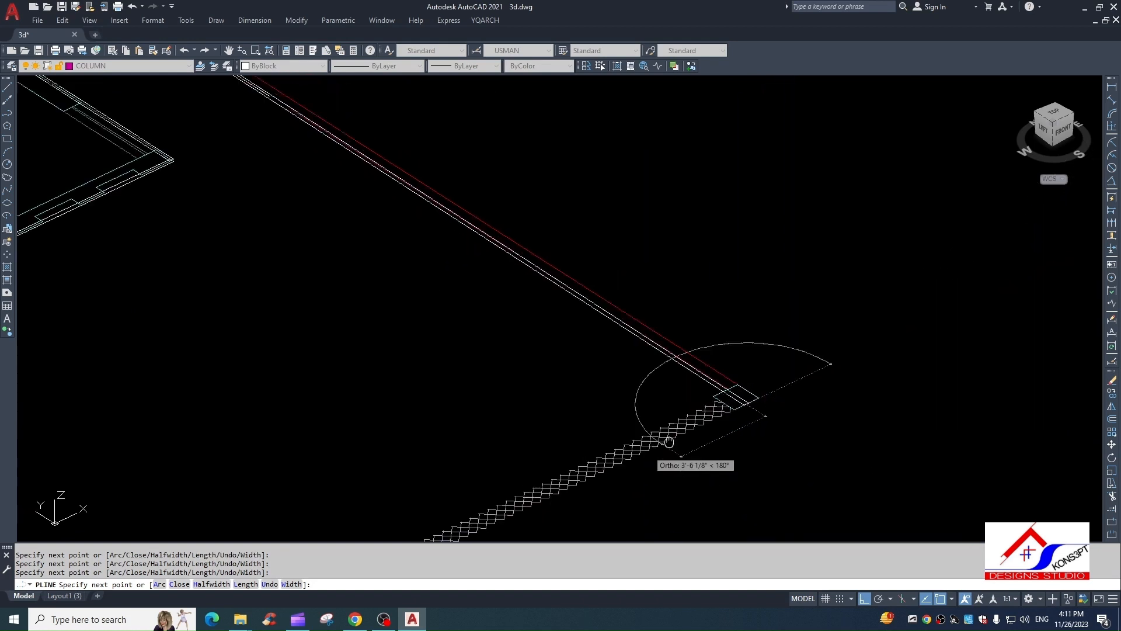
{"action": "type", "text": "u"}
{"action": "key", "text": "Return"}
{"action": "scroll", "coordinate": [805, 330], "scroll_direction": "up", "scroll_amount": 5}
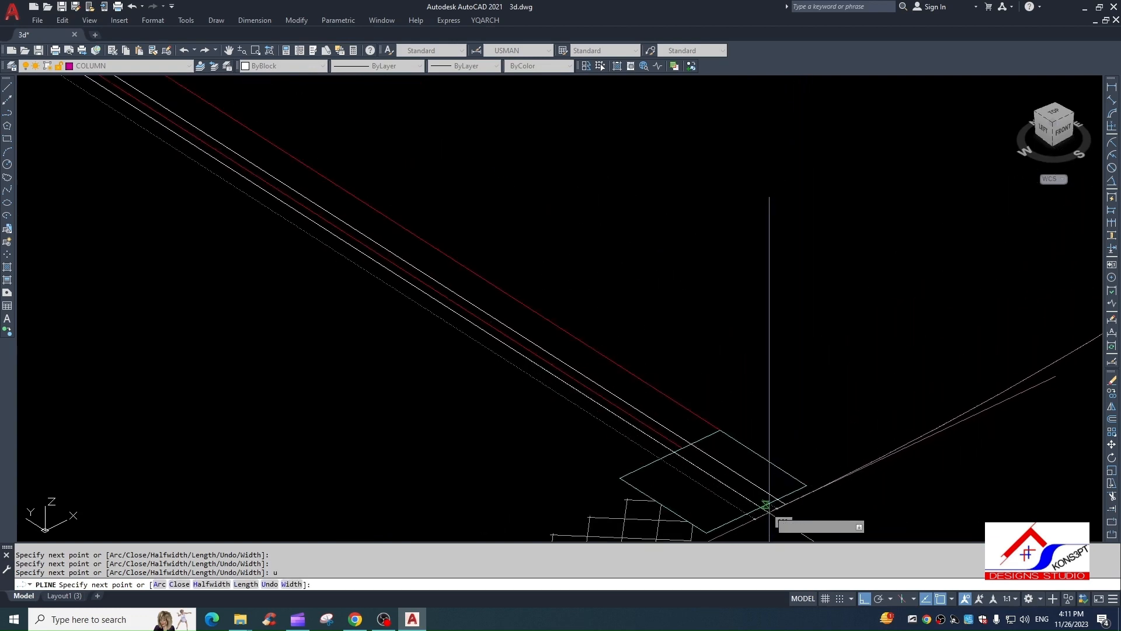
{"action": "scroll", "coordinate": [769, 503], "scroll_direction": "down", "scroll_amount": 5}
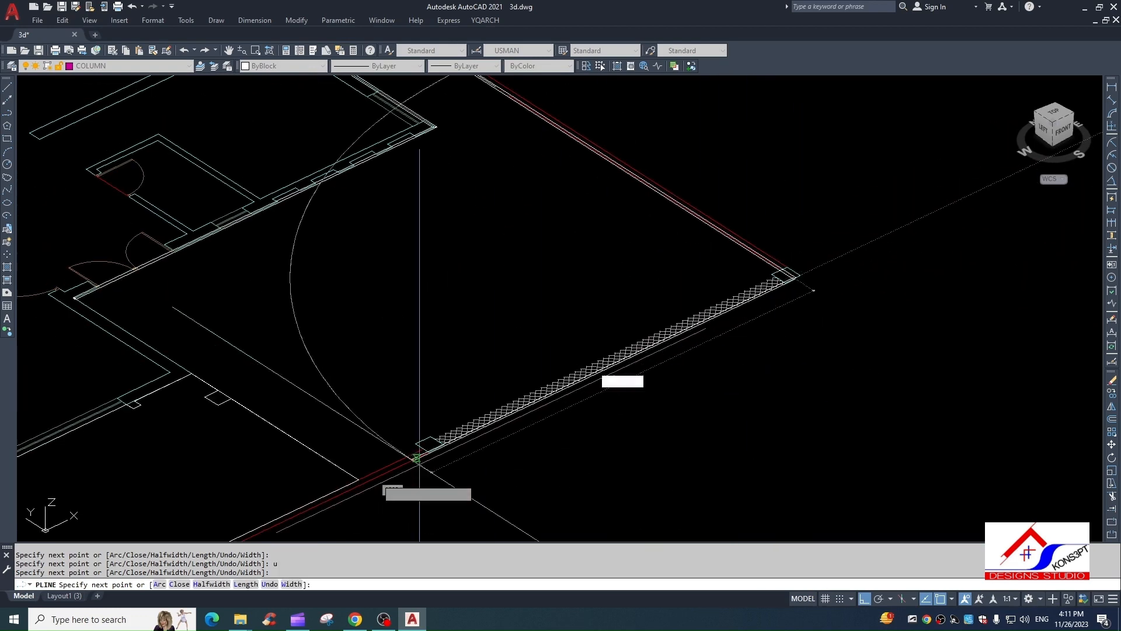
{"action": "scroll", "coordinate": [362, 467], "scroll_direction": "up", "scroll_amount": 4}
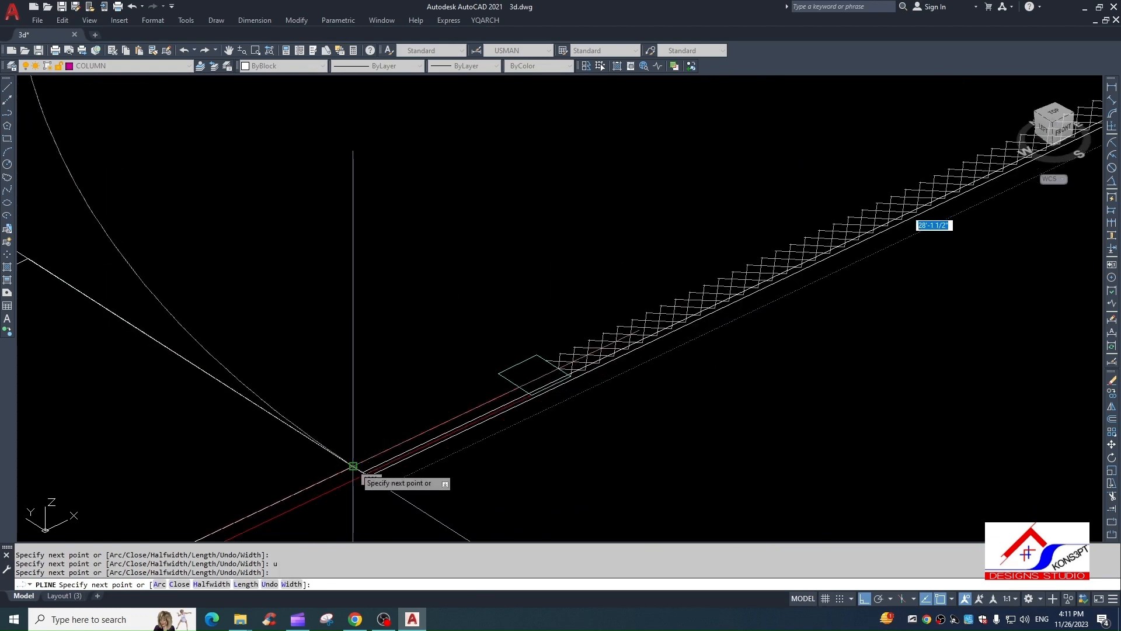
{"action": "left_click", "coordinate": [352, 466]}
{"action": "scroll", "coordinate": [368, 438], "scroll_direction": "down", "scroll_amount": 3}
{"action": "scroll", "coordinate": [170, 338], "scroll_direction": "up", "scroll_amount": 2}
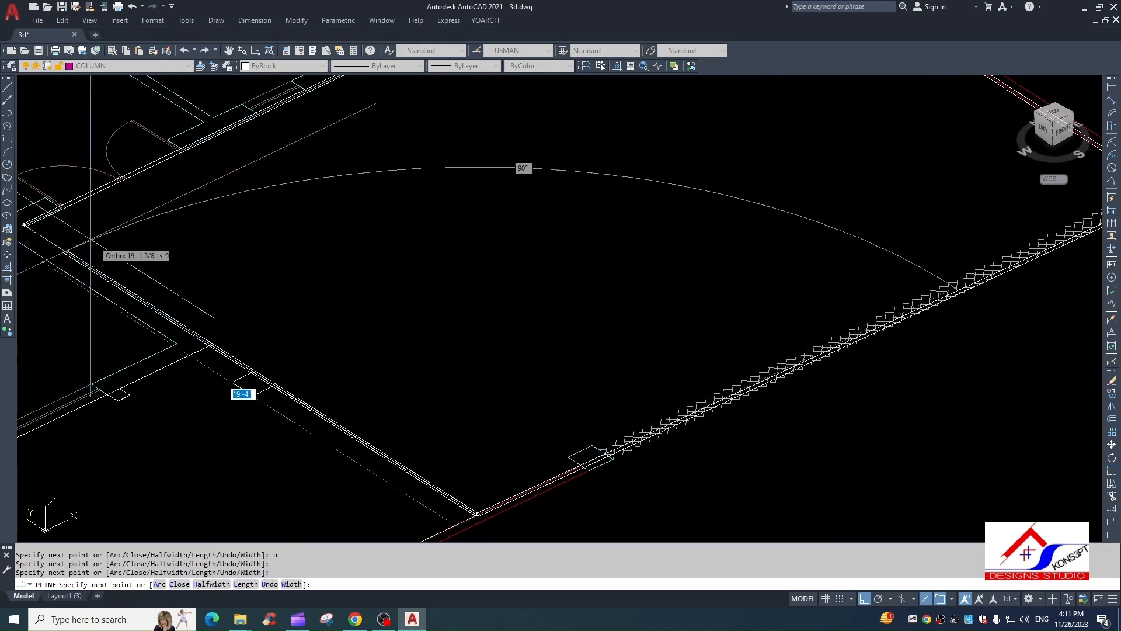
{"action": "type", "text": "c"}
{"action": "key", "text": "Return"}
Step: Draw a straight guide line from the outline's corner near the gate, along the gate line and past the far gate pillar
{"action": "scroll", "coordinate": [251, 360], "scroll_direction": "down", "scroll_amount": 3}
{"action": "scroll", "coordinate": [367, 434], "scroll_direction": "up", "scroll_amount": 3}
{"action": "key", "text": "Escape"}
{"action": "type", "text": "l"}
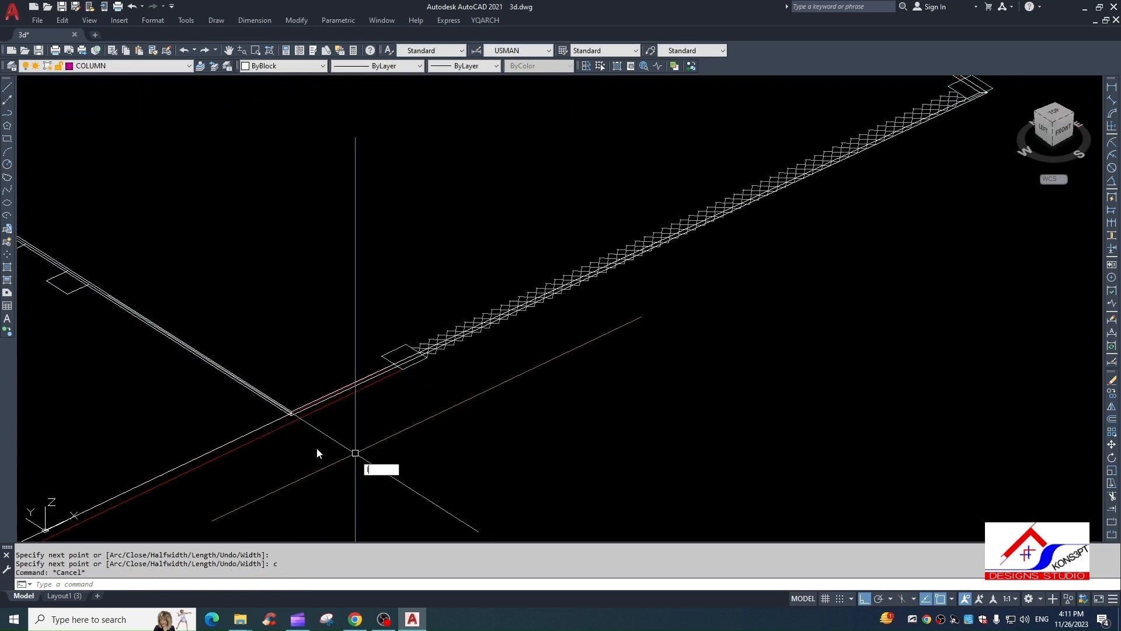
{"action": "key", "text": "Return"}
{"action": "left_click", "coordinate": [286, 414]}
{"action": "scroll", "coordinate": [483, 326], "scroll_direction": "down", "scroll_amount": 5}
{"action": "scroll", "coordinate": [619, 243], "scroll_direction": "up", "scroll_amount": 3}
{"action": "left_click", "coordinate": [818, 233]}
{"action": "key", "text": "Escape"}
Step: Stretch the outline's corner at the far gate pillar onto the guide line, and erase the guide line
{"action": "scroll", "coordinate": [660, 261], "scroll_direction": "up", "scroll_amount": 6}
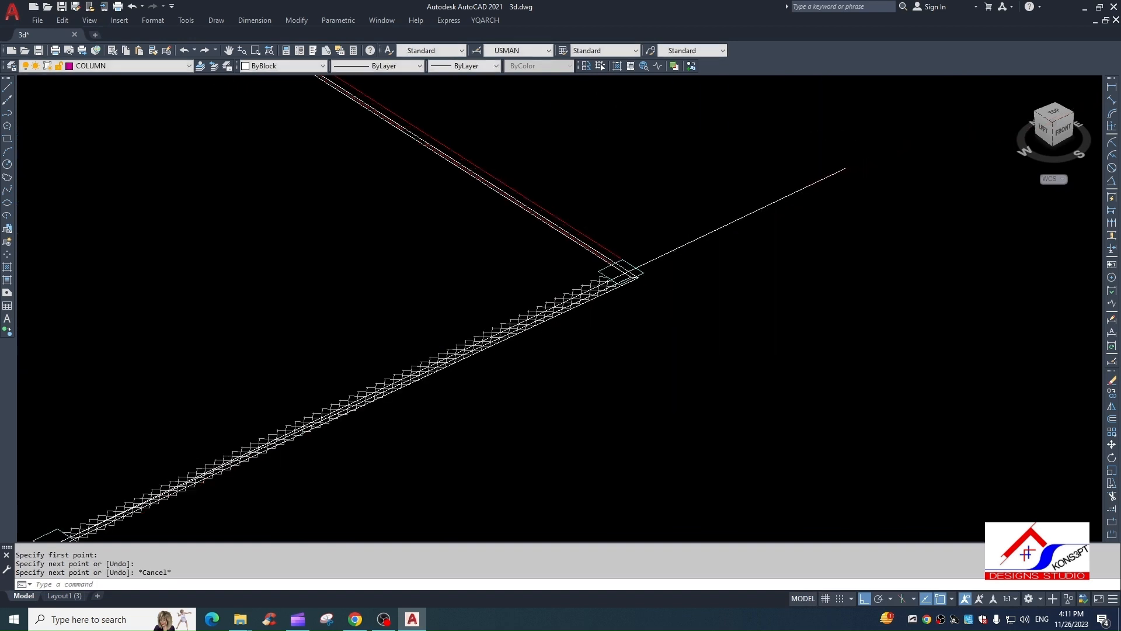
{"action": "left_click", "coordinate": [607, 290]}
{"action": "scroll", "coordinate": [626, 292], "scroll_direction": "up", "scroll_amount": 2}
{"action": "left_click", "coordinate": [587, 259]}
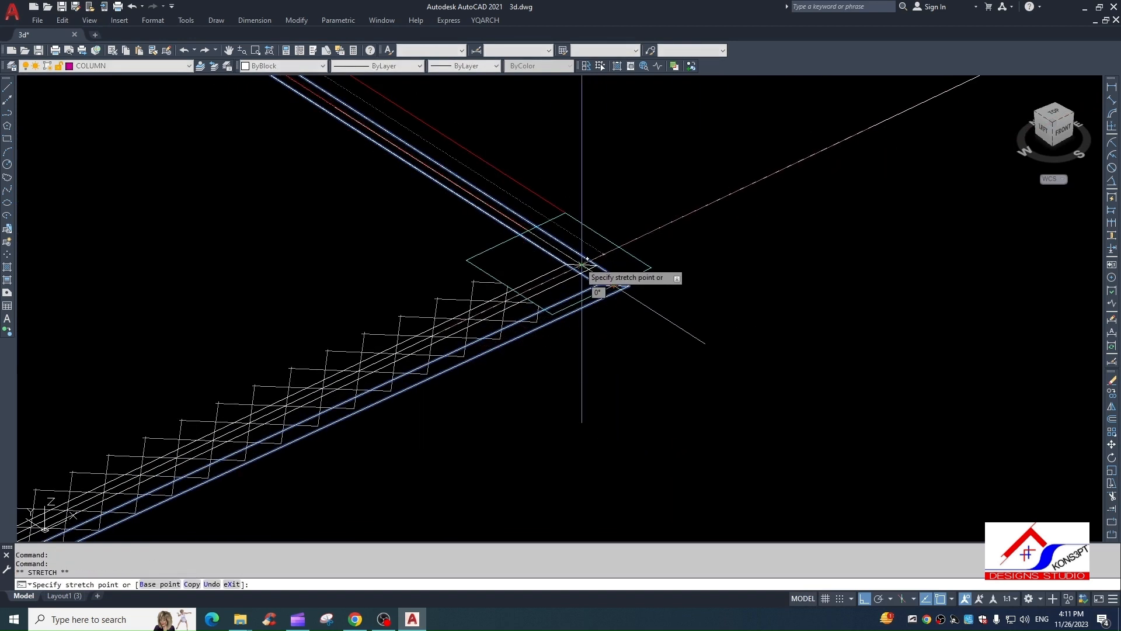
{"action": "key", "text": "Escape"}
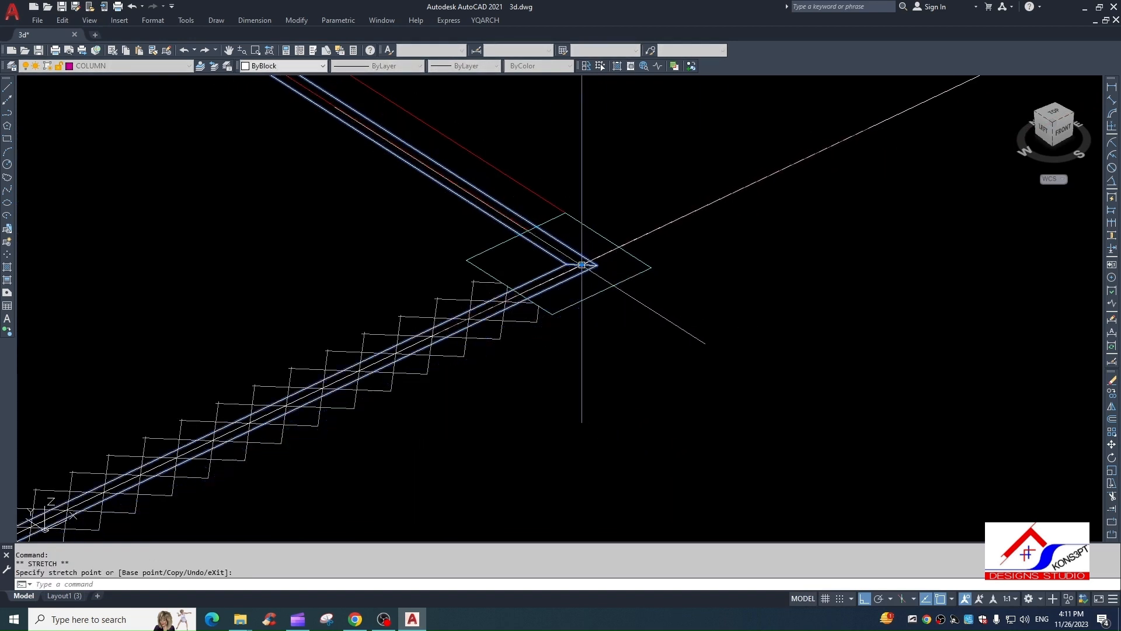
{"action": "left_click", "coordinate": [752, 228]}
{"action": "key", "text": "Escape"}
Step: Extrude the outline of the gated front area 6 inches
{"action": "scroll", "coordinate": [671, 338], "scroll_direction": "down", "scroll_amount": 8}
{"action": "type", "text": "EXT"}
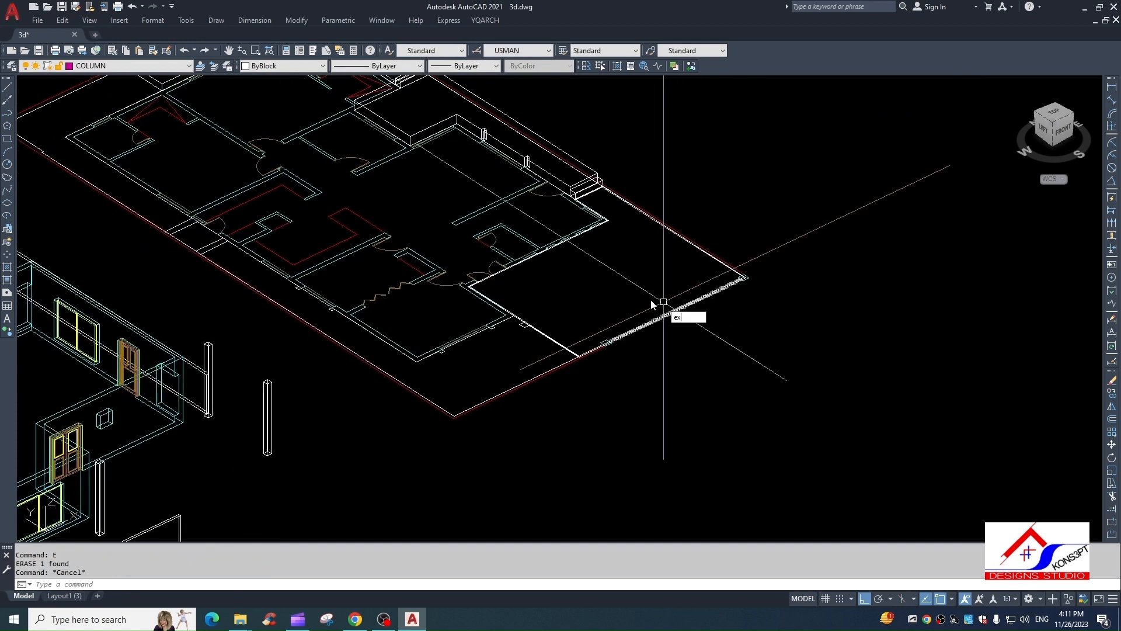
{"action": "key", "text": "Return"}
{"action": "left_click", "coordinate": [563, 353]}
{"action": "key", "text": "Return"}
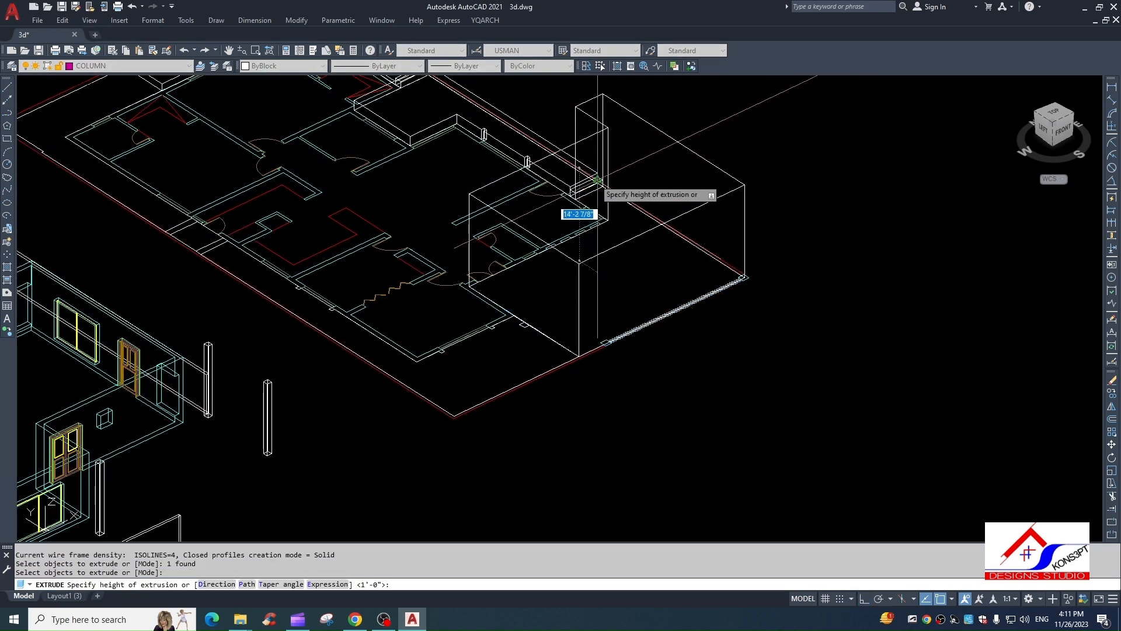
{"action": "type", "text": "6"}
{"action": "key", "text": "Return"}
Step: Extrude the L-shaped area outline wrapping around the front room's outer walls 6 inches
{"action": "scroll", "coordinate": [601, 374], "scroll_direction": "up", "scroll_amount": 4}
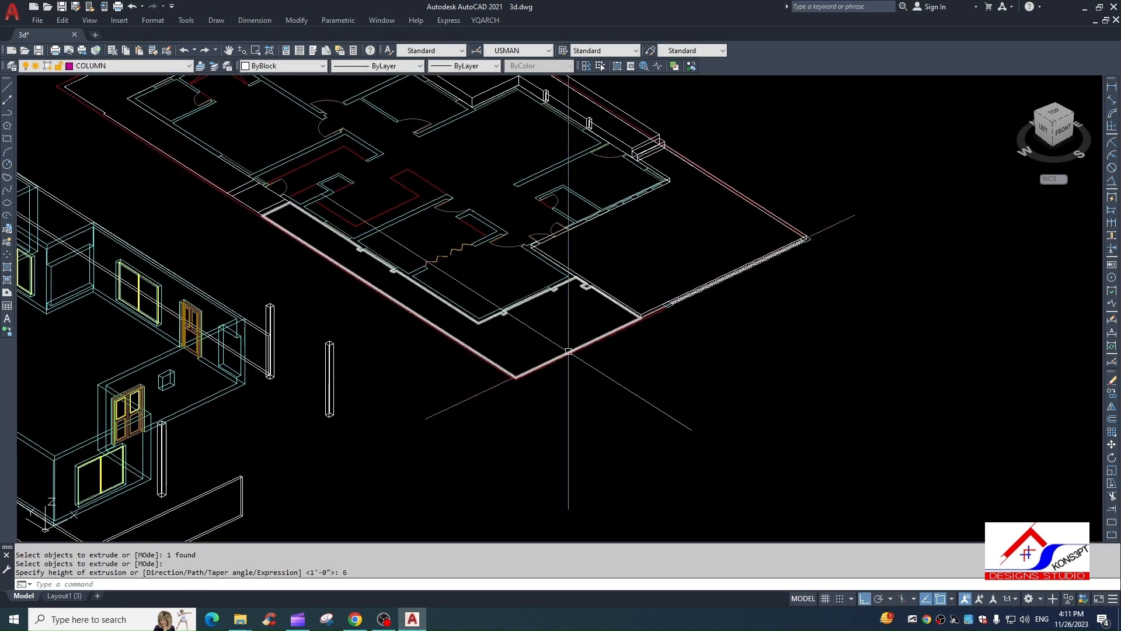
{"action": "key", "text": "Return"}
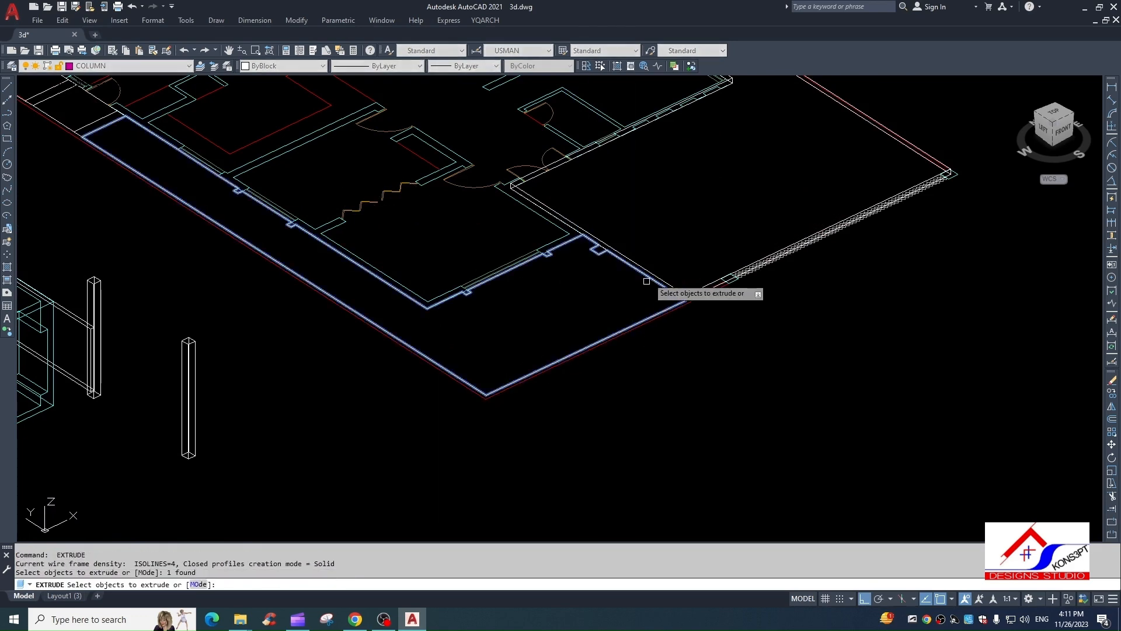
{"action": "key", "text": "Return"}
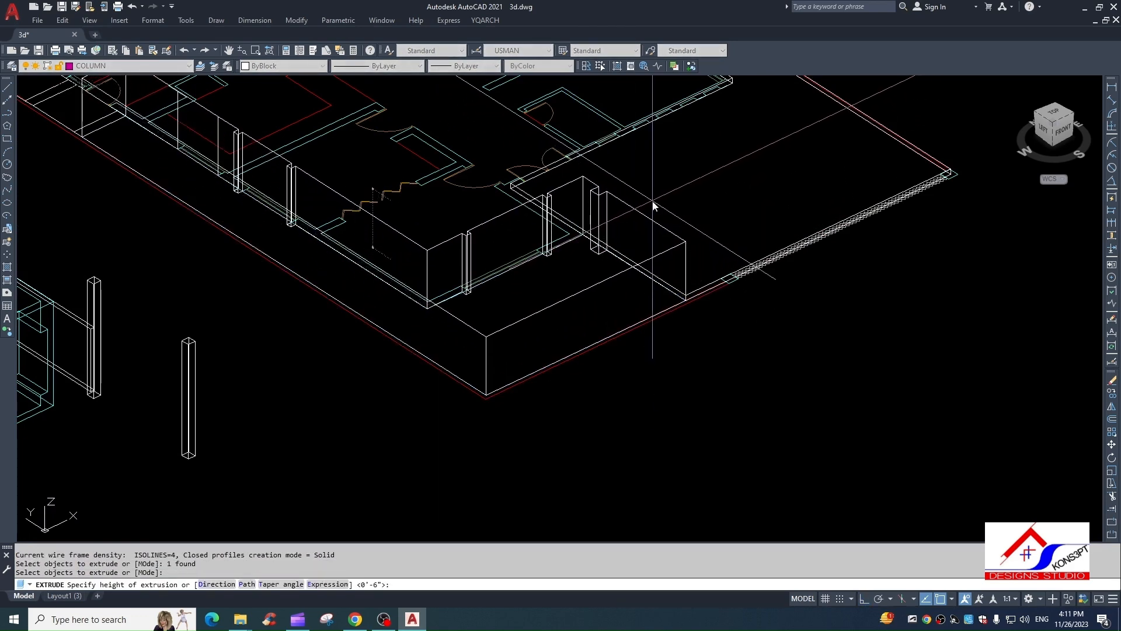
{"action": "type", "text": "6"}
{"action": "key", "text": "Return"}
{"action": "scroll", "coordinate": [626, 388], "scroll_direction": "down", "scroll_amount": 3}
Step: Extrude the narrow step strip at the inner end of the L-shaped area 12 inches
{"action": "scroll", "coordinate": [568, 325], "scroll_direction": "up", "scroll_amount": 8}
{"action": "key", "text": "Return"}
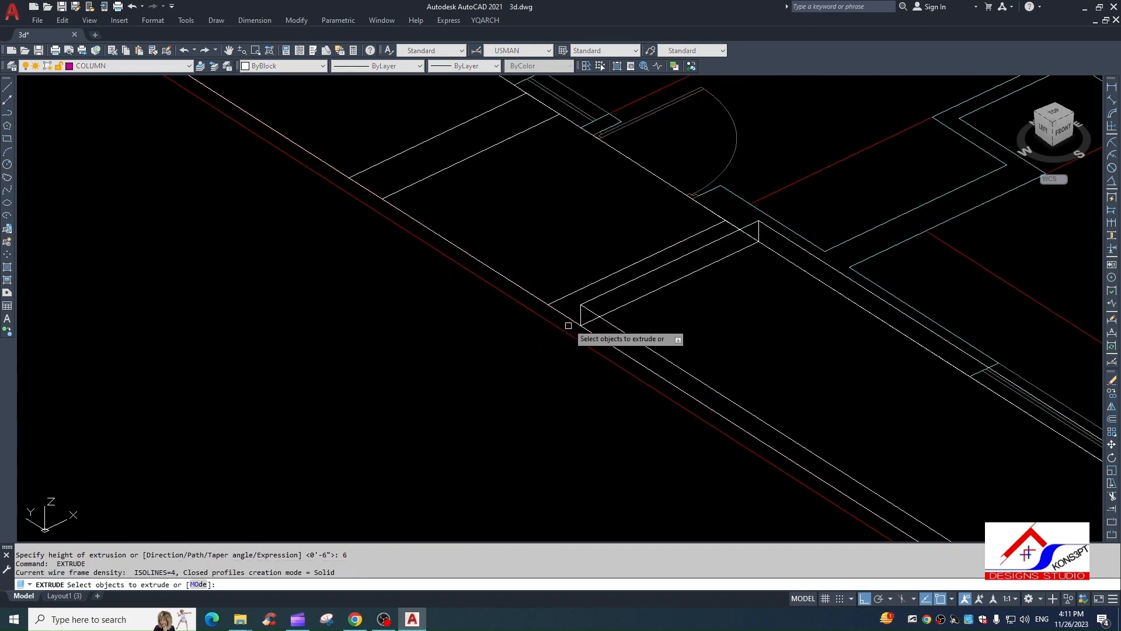
{"action": "left_click", "coordinate": [580, 310]}
{"action": "key", "text": "Return"}
{"action": "type", "text": "21"}
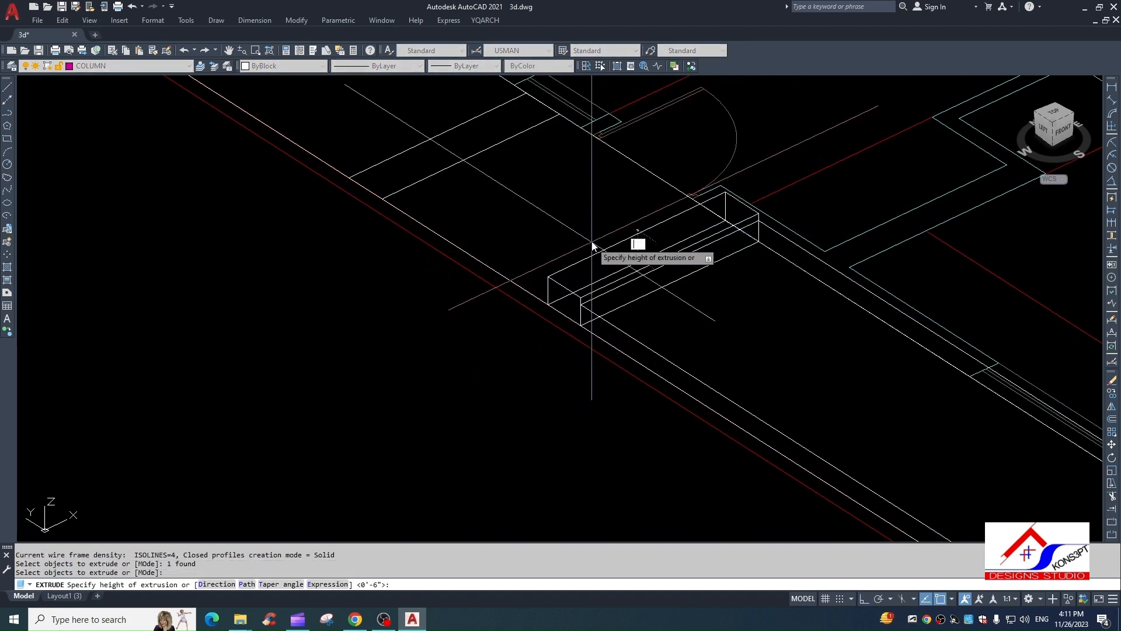
{"action": "key", "text": "Return"}
Step: Extrude the rectangular side passage area between the two narrow step strips 12 inches
{"action": "key", "text": "Return"}
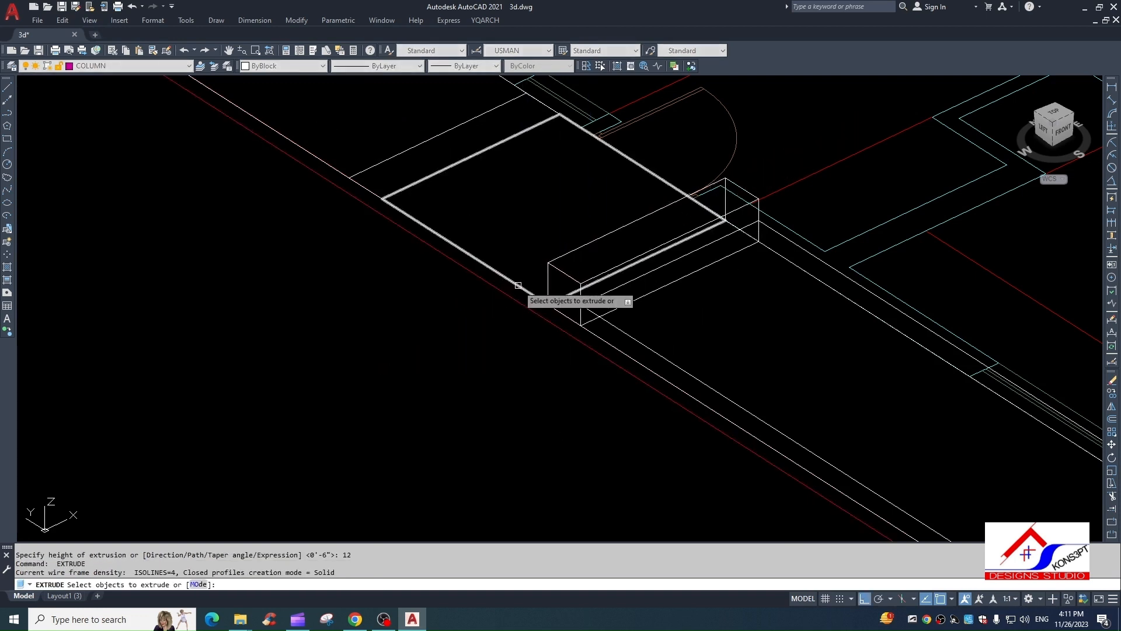
{"action": "left_click", "coordinate": [519, 280]}
{"action": "key", "text": "Return"}
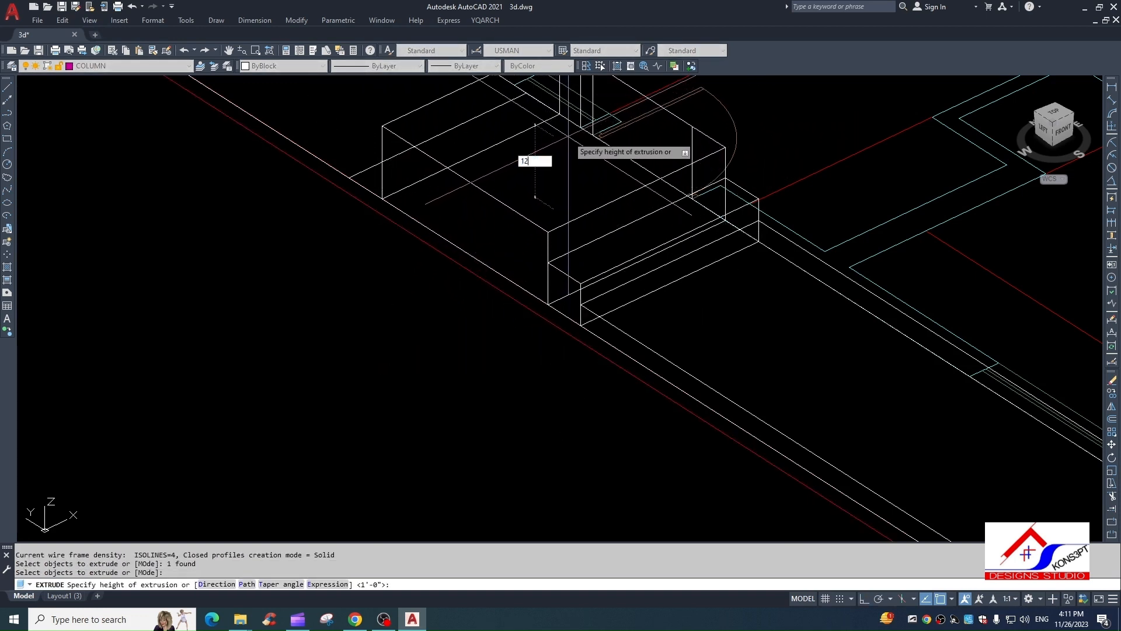
{"action": "type", "text": "12"}
{"action": "key", "text": "Return"}
Step: Extrude the remaining narrow step strip at the far end of the side passage 12 inches
{"action": "left_click", "coordinate": [371, 181]}
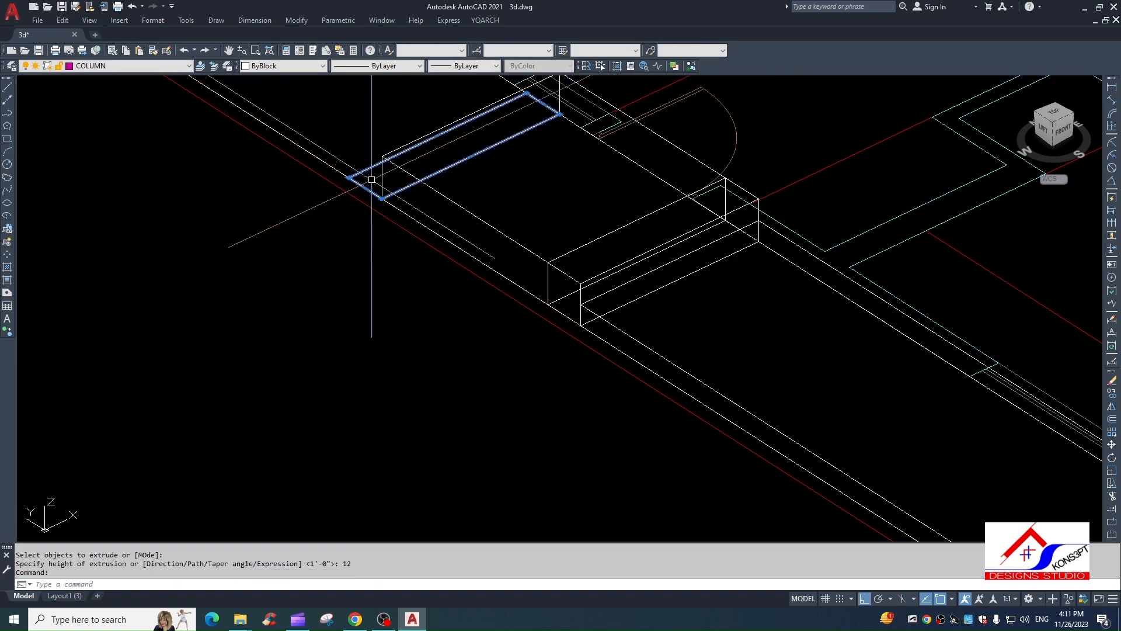
{"action": "key", "text": "Return"}
{"action": "type", "text": "12"}
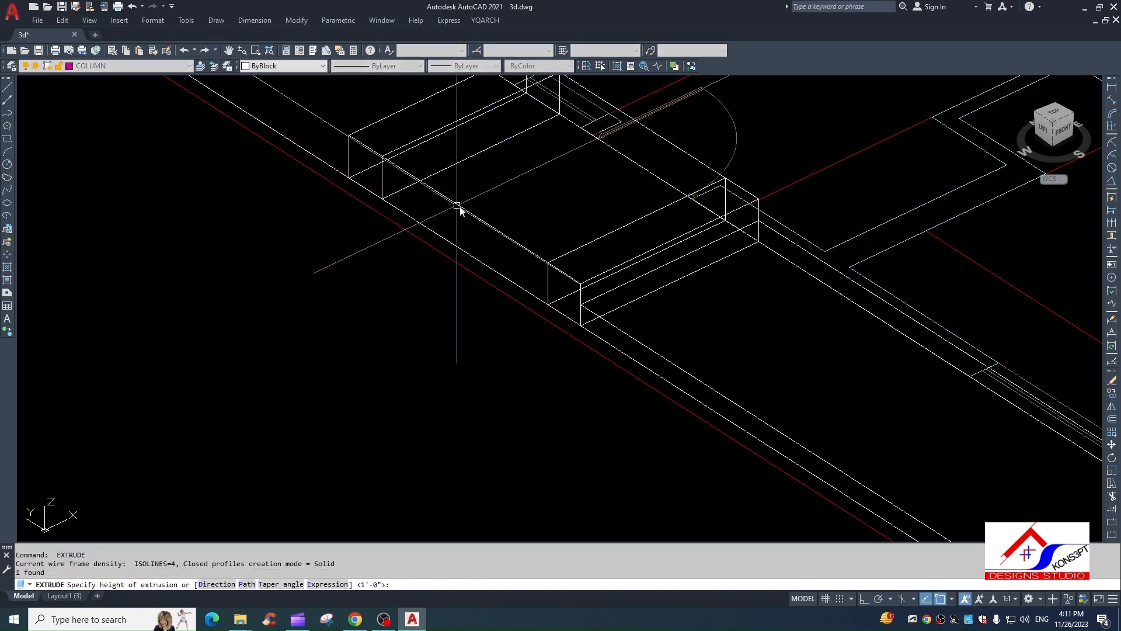
{"action": "key", "text": "Return"}
Step: Extrude the L-shaped open area running from the side passage steps around the rear corner 6 inches
{"action": "scroll", "coordinate": [457, 213], "scroll_direction": "down", "scroll_amount": 2}
{"action": "middle_click_drag", "start_coordinate": [420, 252], "coordinate": [441, 288]}
{"action": "key", "text": "Return"}
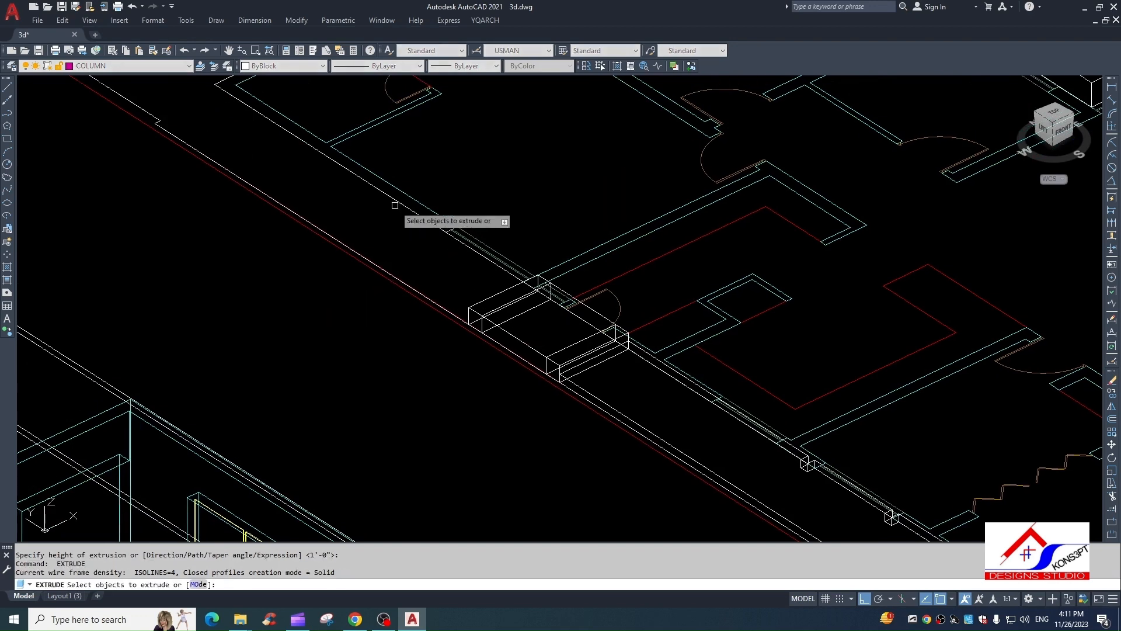
{"action": "left_click", "coordinate": [397, 199]}
{"action": "key", "text": "Return"}
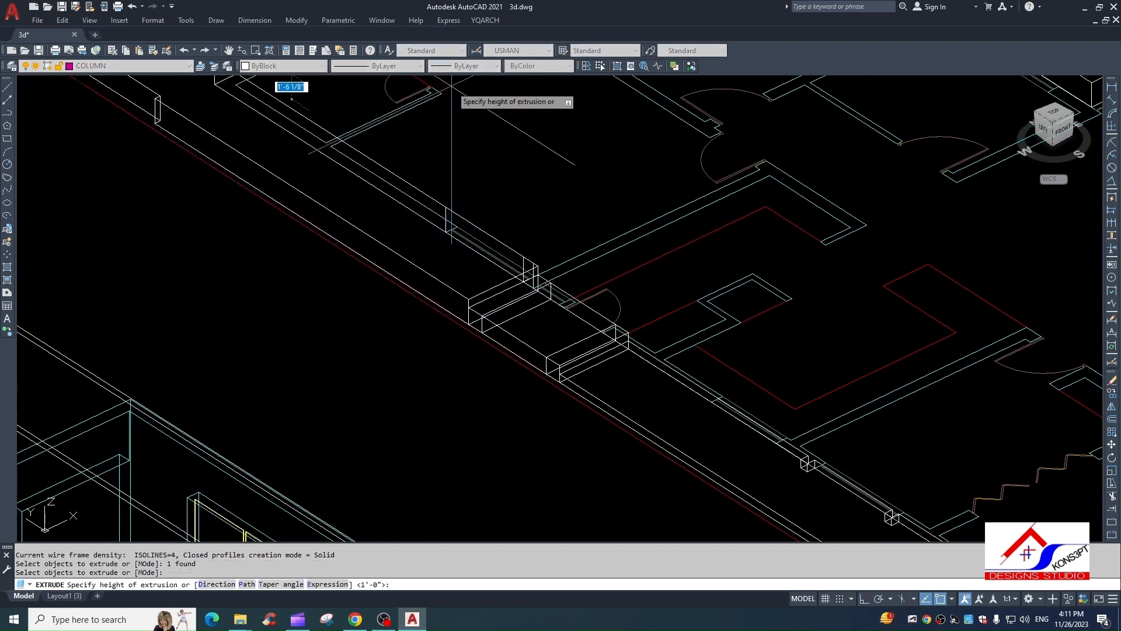
{"action": "key", "text": "Return"}
{"action": "scroll", "coordinate": [467, 146], "scroll_direction": "down", "scroll_amount": 4}
{"action": "scroll", "coordinate": [613, 222], "scroll_direction": "up", "scroll_amount": 4}
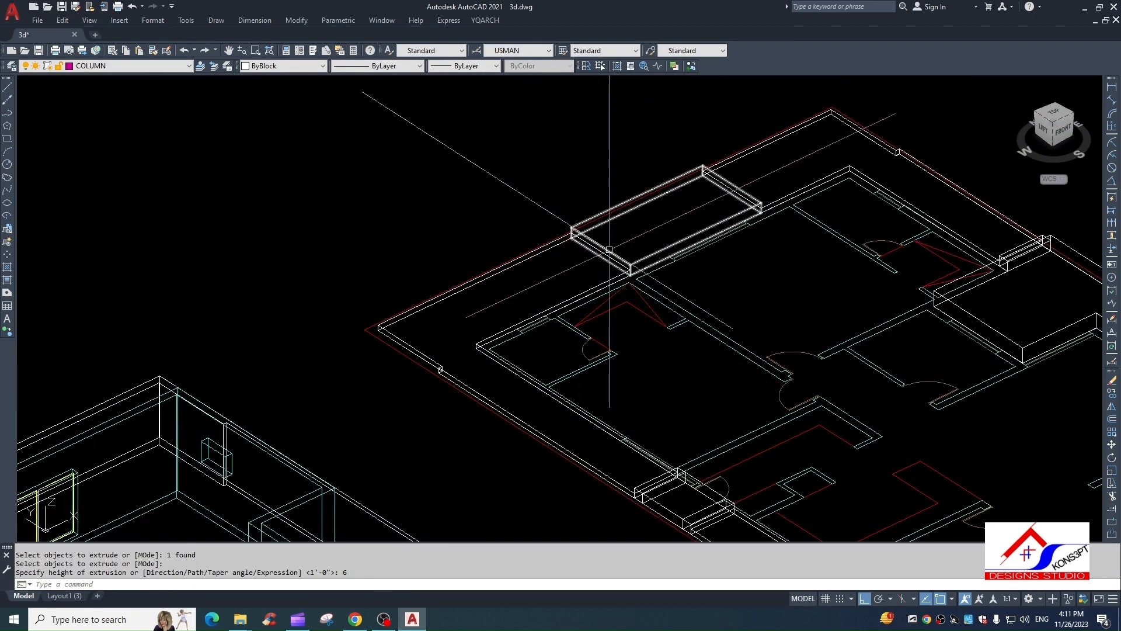
{"action": "key", "text": "Escape"}
{"action": "type", "text": "un"}
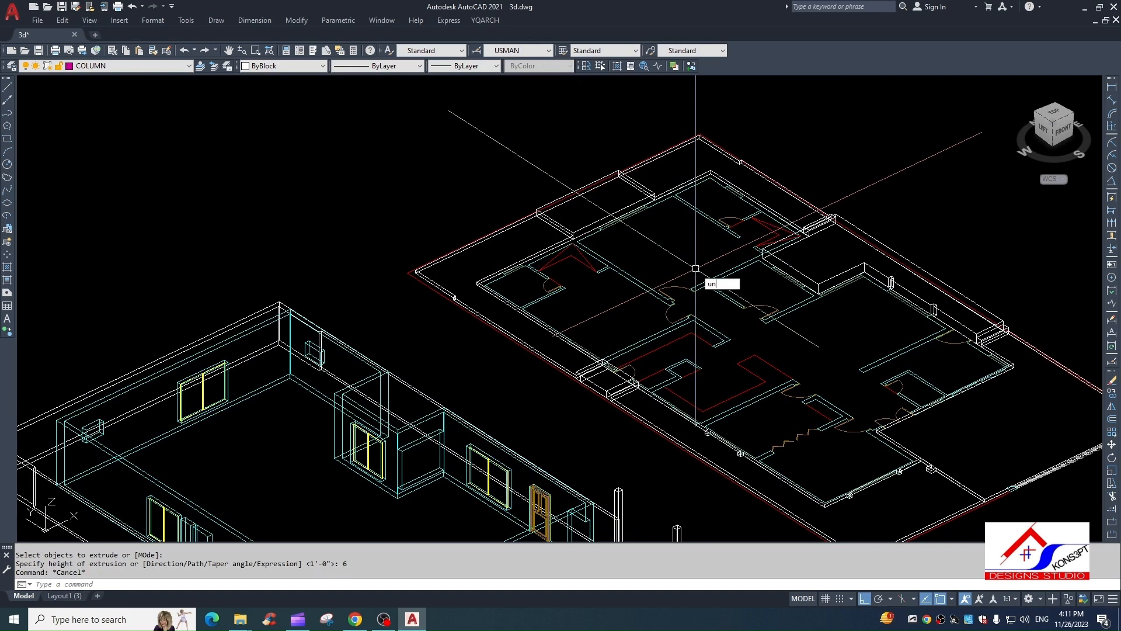
{"action": "type", "text": "i"}
{"action": "key", "text": "Return"}
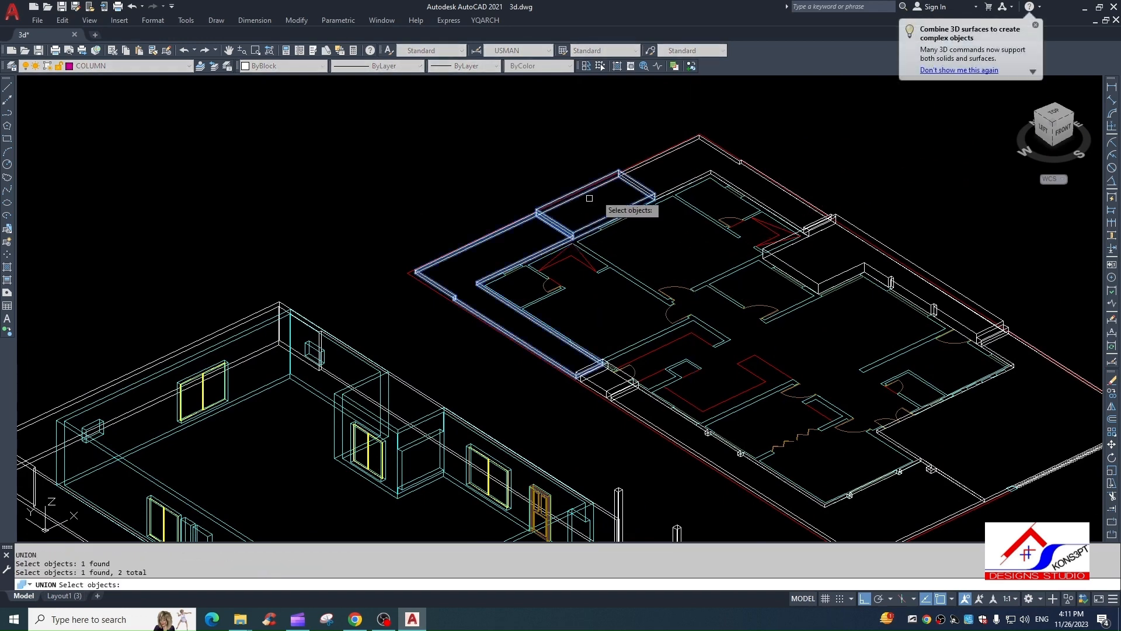
{"action": "scroll", "coordinate": [840, 218], "scroll_direction": "up", "scroll_amount": 8}
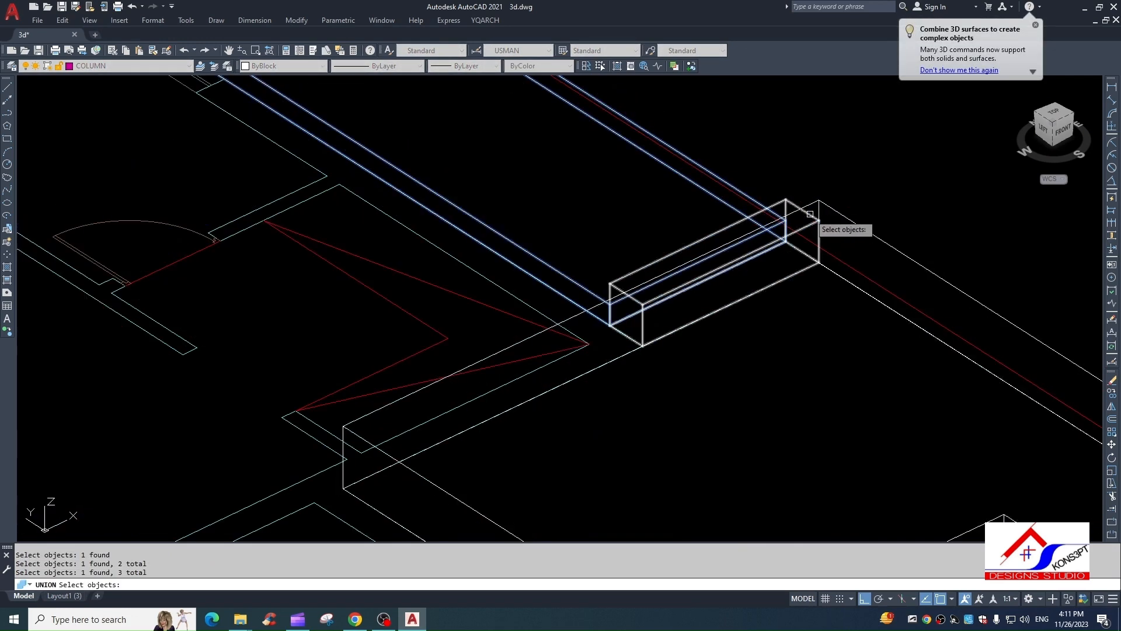
{"action": "left_click", "coordinate": [817, 218]}
{"action": "left_click", "coordinate": [839, 213]}
{"action": "scroll", "coordinate": [839, 216], "scroll_direction": "down", "scroll_amount": 6}
{"action": "middle_click_drag", "start_coordinate": [838, 229], "coordinate": [648, 173]}
{"action": "scroll", "coordinate": [935, 357], "scroll_direction": "up", "scroll_amount": 4}
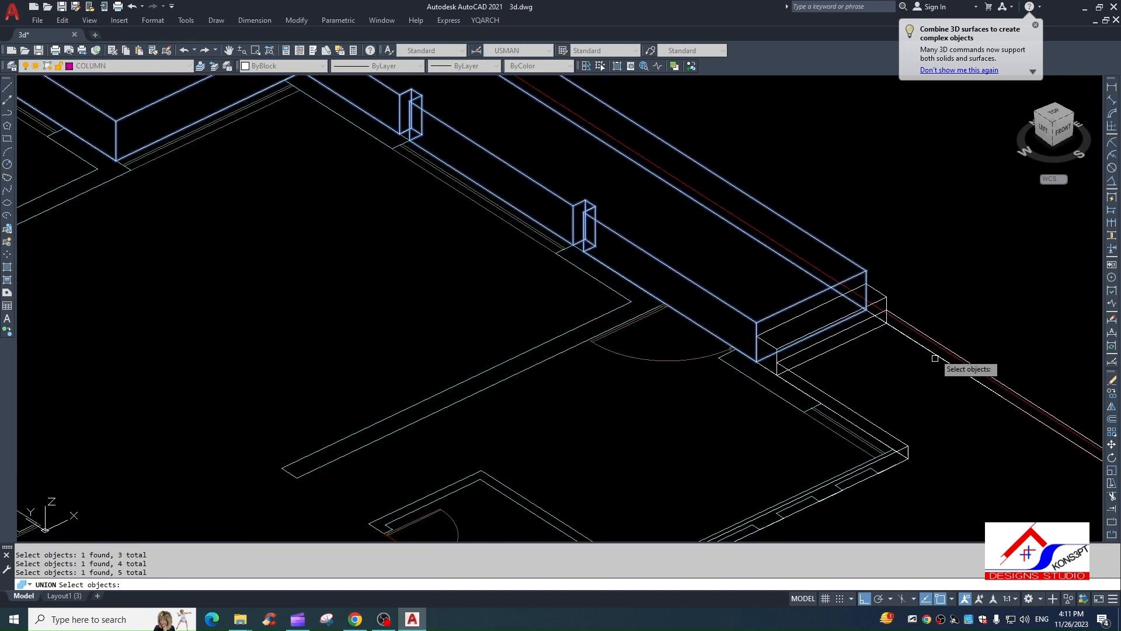
{"action": "left_click", "coordinate": [883, 295]}
{"action": "left_click", "coordinate": [901, 318]}
{"action": "scroll", "coordinate": [908, 355], "scroll_direction": "down", "scroll_amount": 4}
{"action": "middle_click_drag", "start_coordinate": [909, 355], "coordinate": [809, 210]}
{"action": "key", "text": "Escape"}
{"action": "scroll", "coordinate": [654, 400], "scroll_direction": "down", "scroll_amount": 2}
{"action": "middle_click_drag", "start_coordinate": [654, 400], "coordinate": [701, 330]}
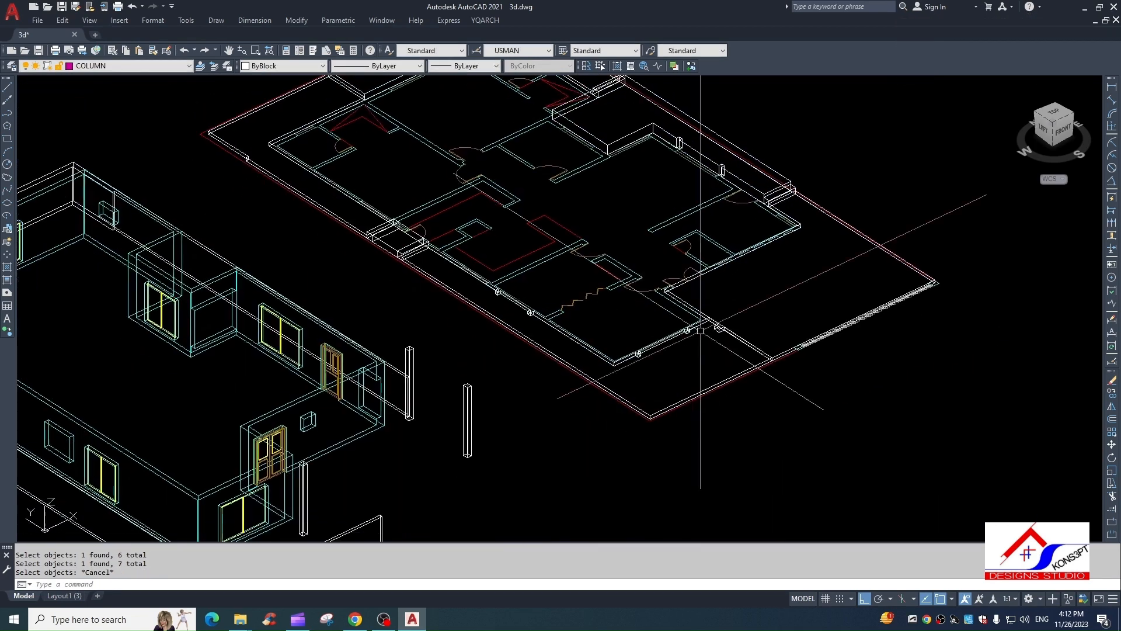
{"action": "key", "text": "Escape"}
Step: Move all the extruded slabs and steps from the plan to the house model, placing the slab's top outer corner at the walls' bottom corner
{"action": "scroll", "coordinate": [739, 338], "scroll_direction": "up", "scroll_amount": 2}
{"action": "left_click", "coordinate": [756, 355]}
{"action": "left_click", "coordinate": [734, 333]}
{"action": "scroll", "coordinate": [709, 359], "scroll_direction": "down", "scroll_amount": 2}
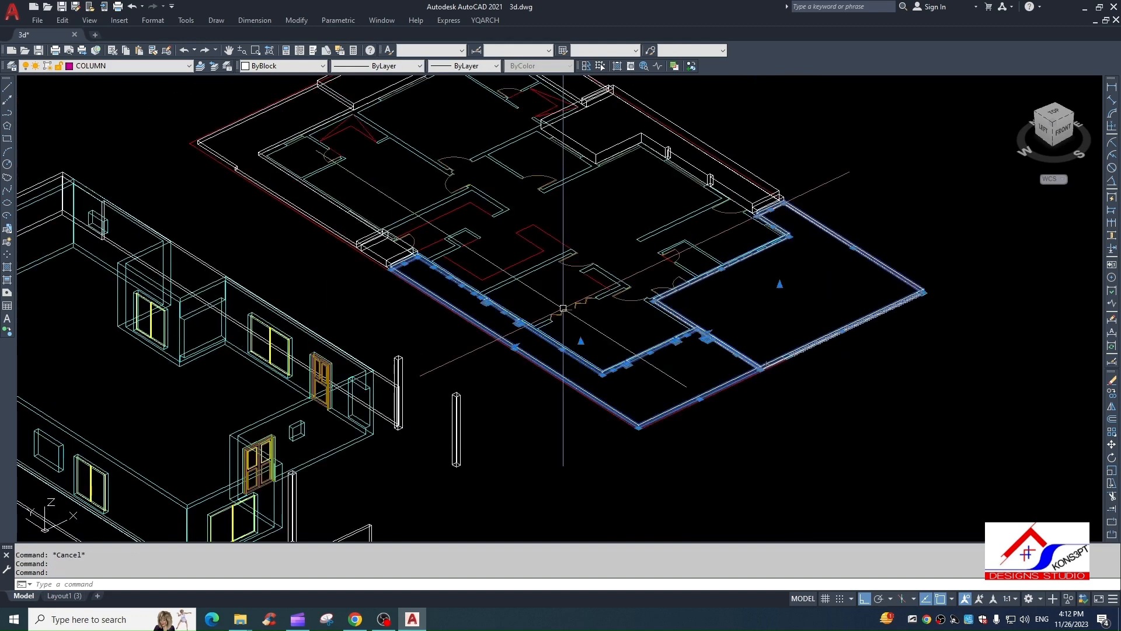
{"action": "scroll", "coordinate": [384, 263], "scroll_direction": "up", "scroll_amount": 8}
{"action": "left_click", "coordinate": [393, 238]}
{"action": "left_click", "coordinate": [372, 218]}
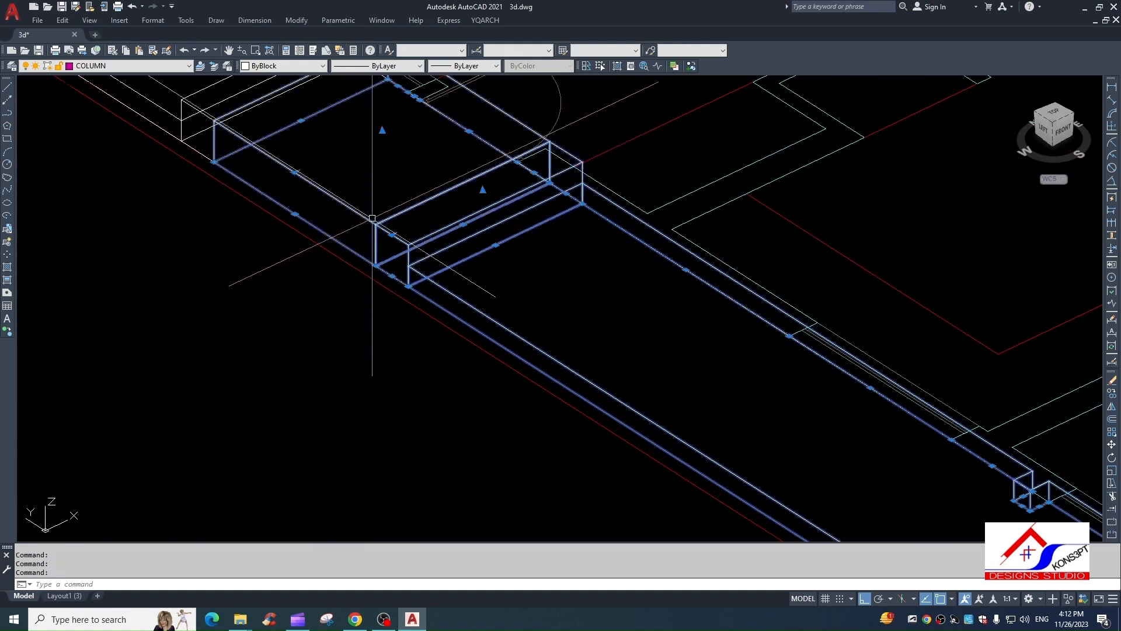
{"action": "scroll", "coordinate": [234, 158], "scroll_direction": "down", "scroll_amount": 2}
{"action": "middle_click_drag", "start_coordinate": [234, 158], "coordinate": [346, 261]}
{"action": "left_click", "coordinate": [325, 228]}
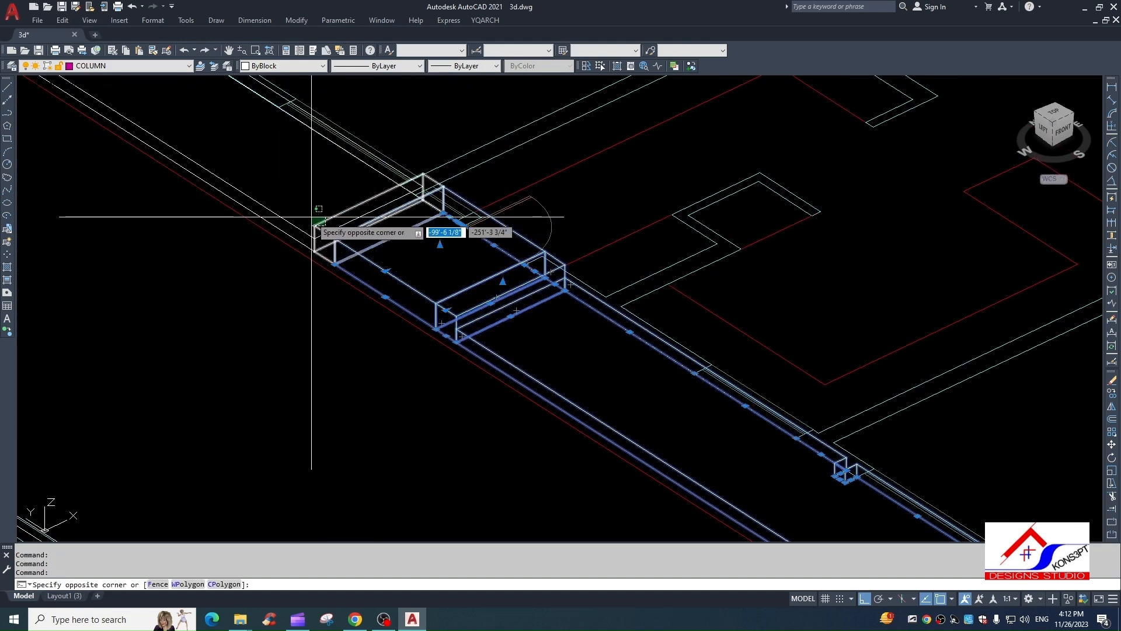
{"action": "left_click", "coordinate": [311, 217]}
{"action": "scroll", "coordinate": [300, 226], "scroll_direction": "down", "scroll_amount": 6}
{"action": "scroll", "coordinate": [415, 211], "scroll_direction": "up", "scroll_amount": 4}
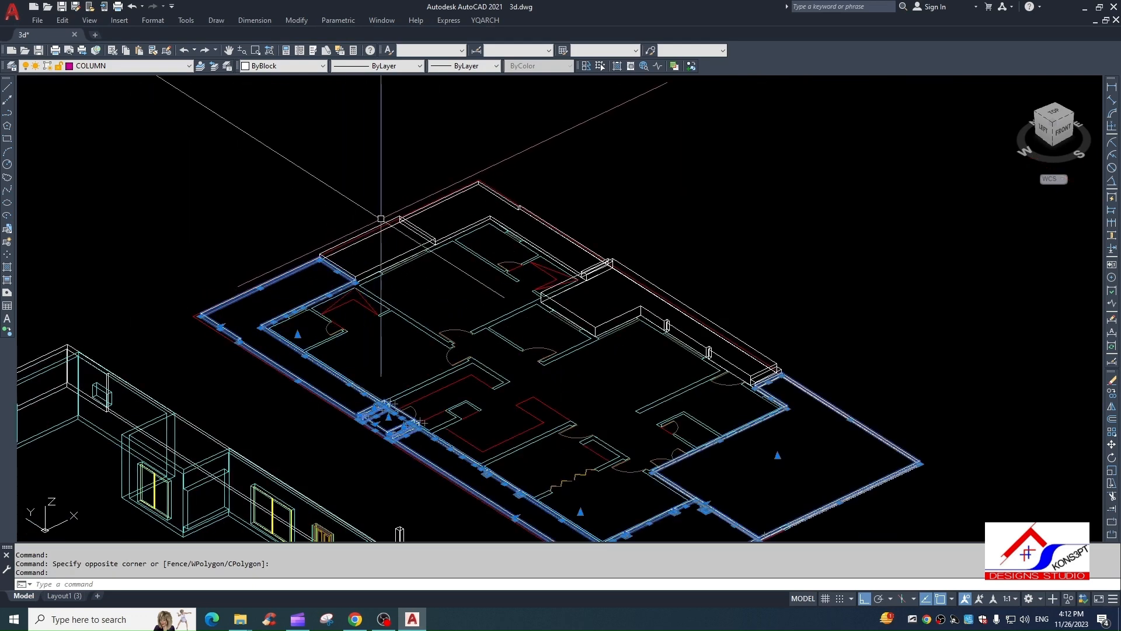
{"action": "scroll", "coordinate": [415, 213], "scroll_direction": "up", "scroll_amount": 2}
{"action": "left_click", "coordinate": [414, 213]}
{"action": "scroll", "coordinate": [413, 214], "scroll_direction": "down", "scroll_amount": 1}
{"action": "scroll", "coordinate": [701, 305], "scroll_direction": "up", "scroll_amount": 1}
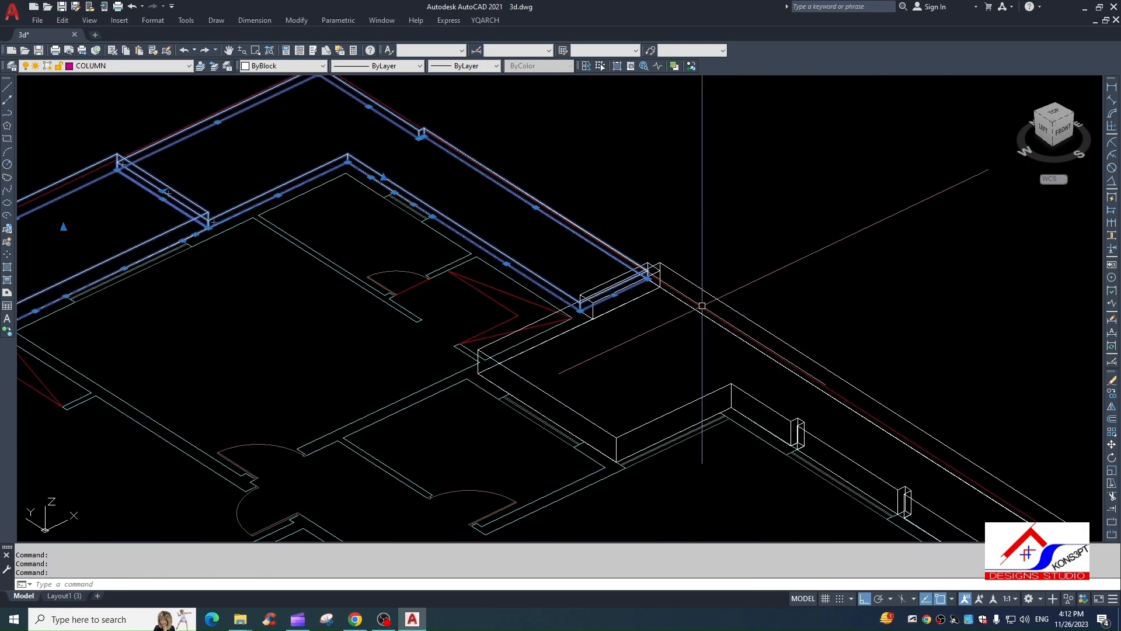
{"action": "scroll", "coordinate": [665, 263], "scroll_direction": "down", "scroll_amount": 2}
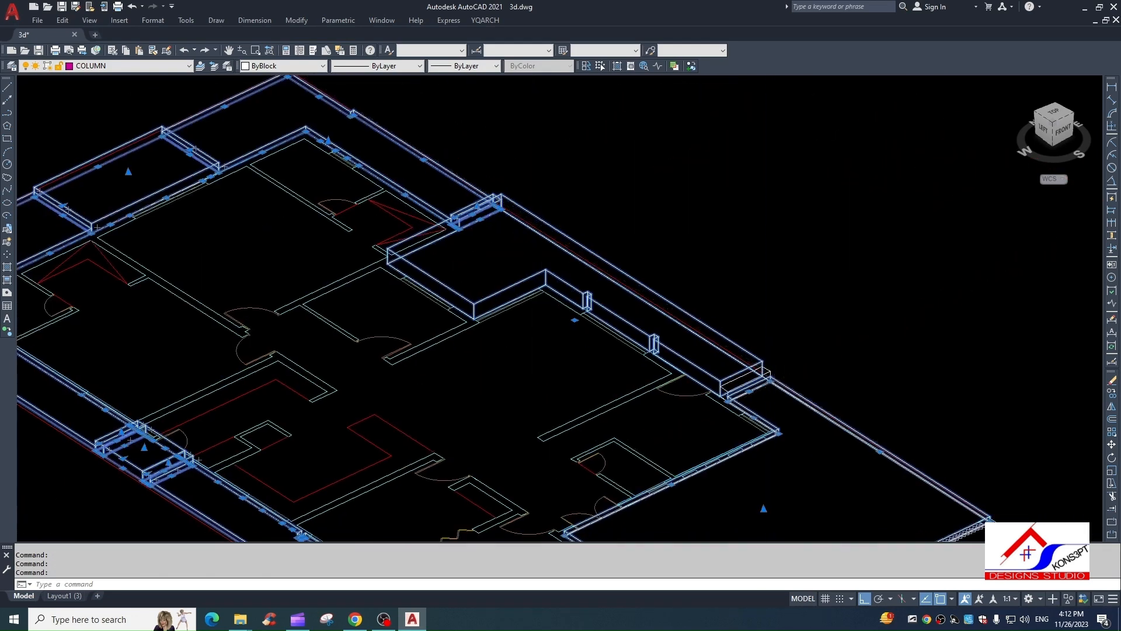
{"action": "scroll", "coordinate": [762, 337], "scroll_direction": "up", "scroll_amount": 4}
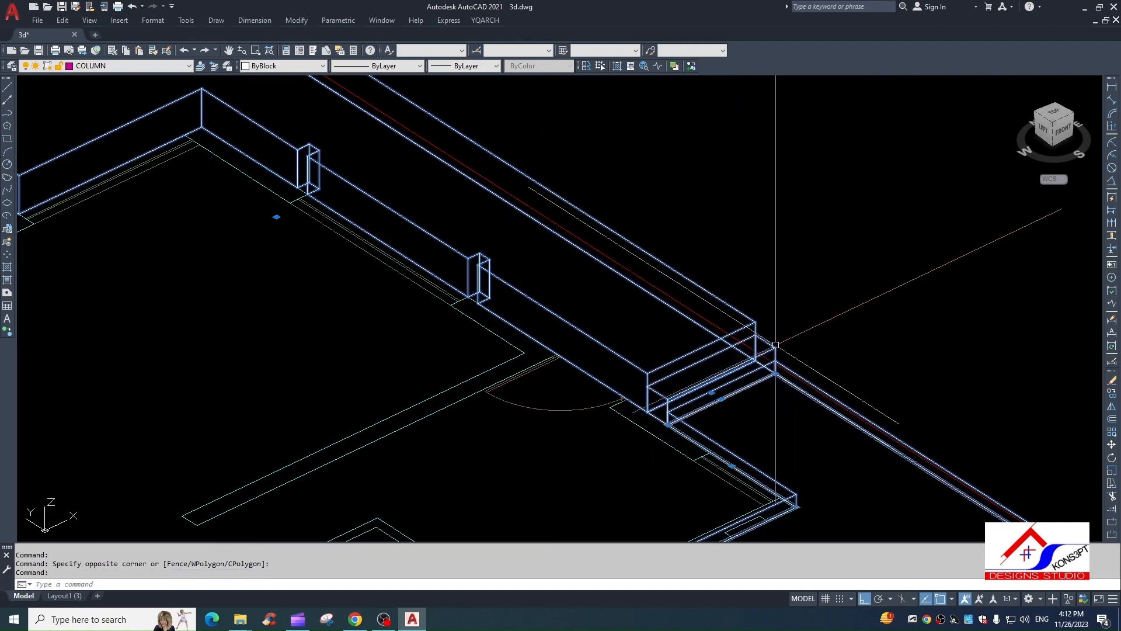
{"action": "type", "text": "m"}
{"action": "key", "text": "Return"}
{"action": "scroll", "coordinate": [781, 403], "scroll_direction": "up", "scroll_amount": 3}
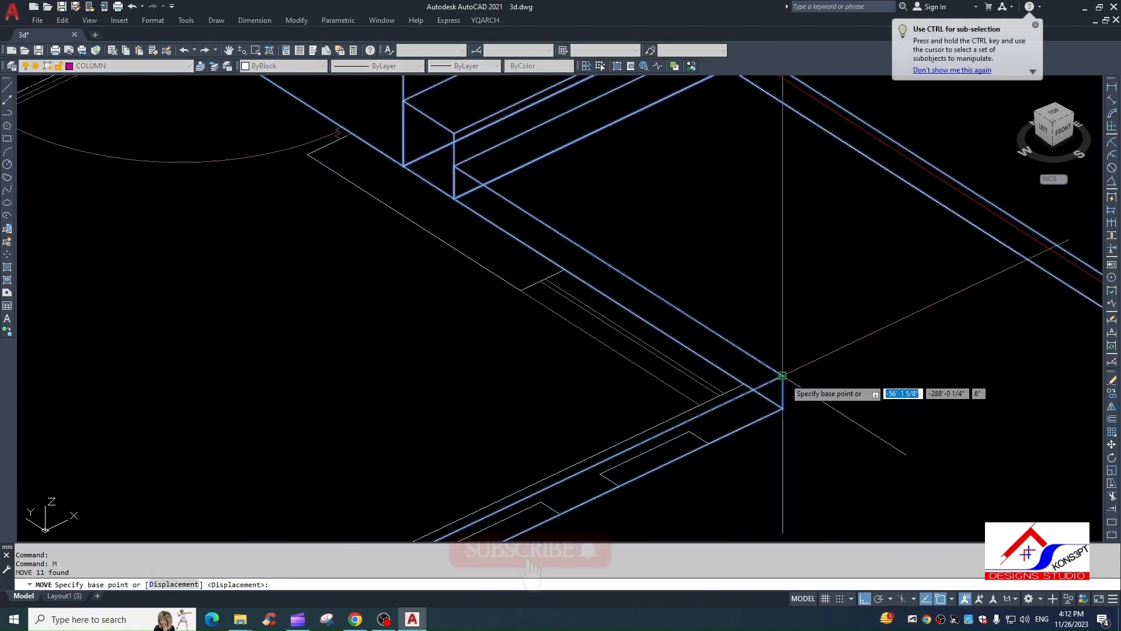
{"action": "left_click", "coordinate": [783, 375]}
{"action": "scroll", "coordinate": [713, 368], "scroll_direction": "down", "scroll_amount": 3}
{"action": "scroll", "coordinate": [594, 374], "scroll_direction": "up", "scroll_amount": 4}
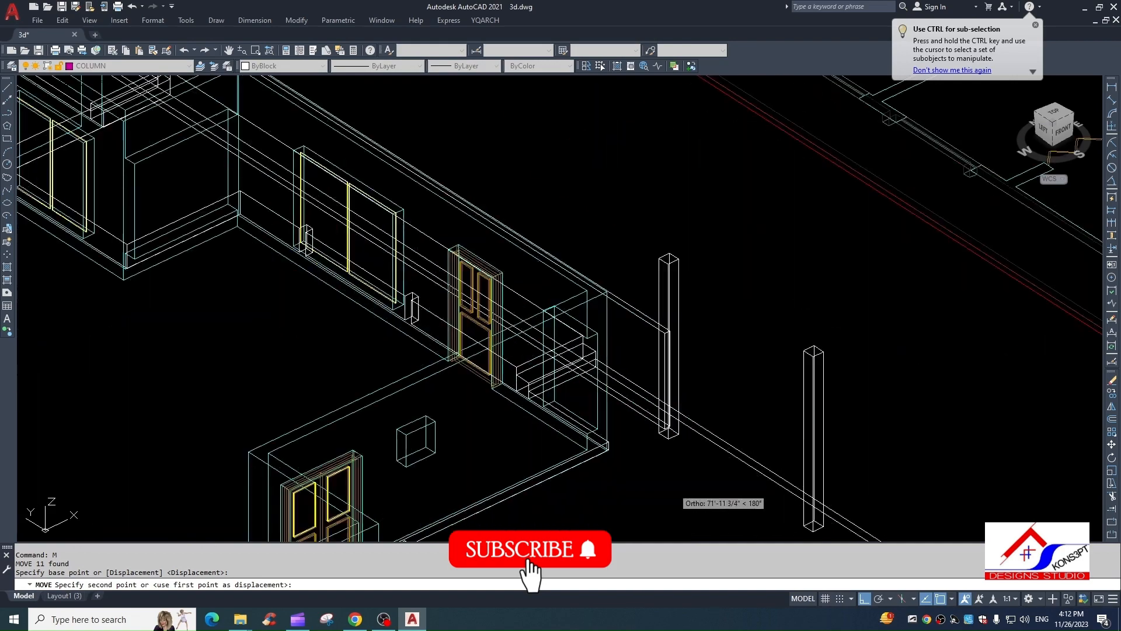
{"action": "scroll", "coordinate": [674, 493], "scroll_direction": "up", "scroll_amount": 3}
{"action": "left_click", "coordinate": [569, 435]}
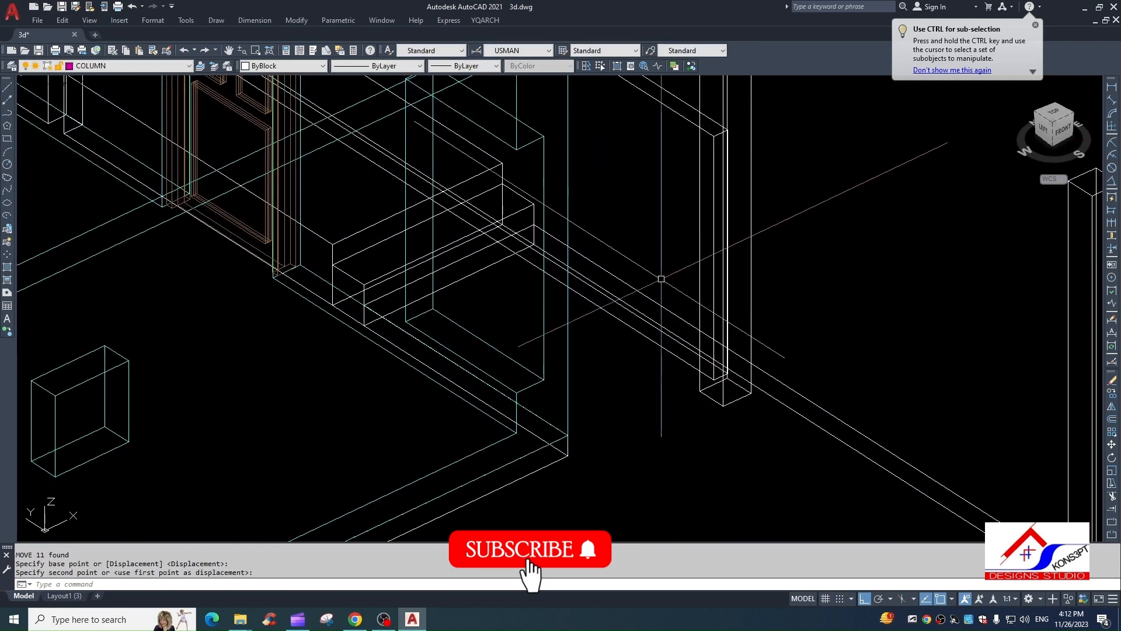
{"action": "scroll", "coordinate": [660, 278], "scroll_direction": "down", "scroll_amount": 4}
{"action": "scroll", "coordinate": [506, 409], "scroll_direction": "down", "scroll_amount": 2}
{"action": "scroll", "coordinate": [507, 409], "scroll_direction": "up", "scroll_amount": 1}
{"action": "key", "text": "Escape"}
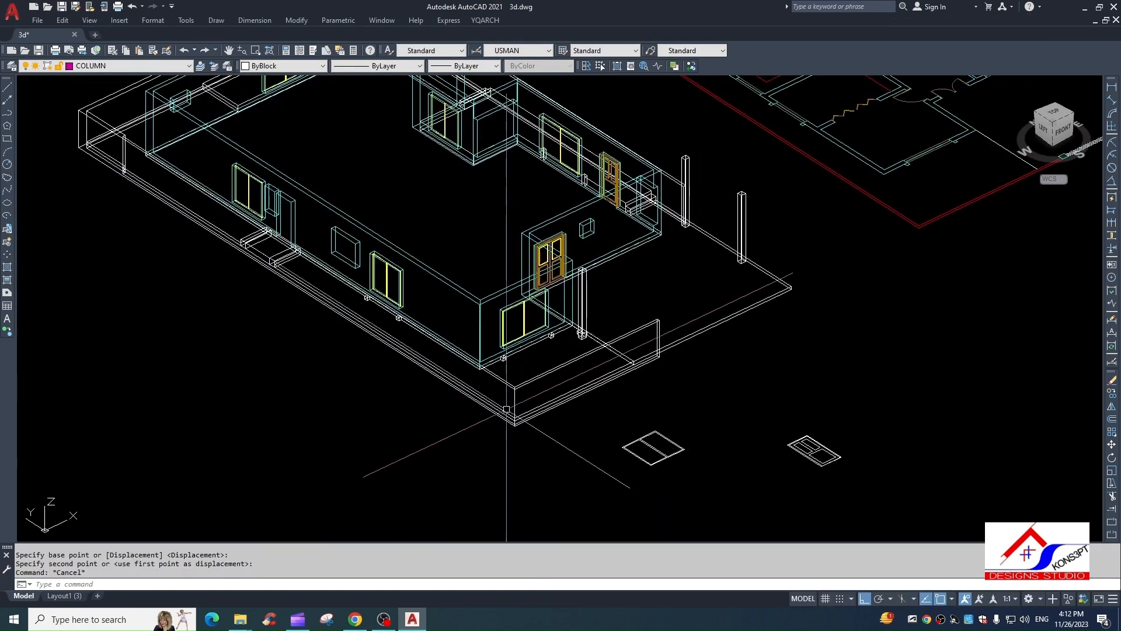
Step: Move the same set of slabs and steps straight down 12 inches beneath the house model
{"action": "mouse_move", "coordinate": [506, 409]}
{"action": "middle_mouse_down"}
{"action": "mouse_move", "coordinate": [608, 395]}
{"action": "mouse_move", "coordinate": [457, 417]}
{"action": "middle_mouse_up"}
{"action": "scroll", "coordinate": [578, 312], "scroll_direction": "up", "scroll_amount": 2}
{"action": "key", "text": "Escape"}
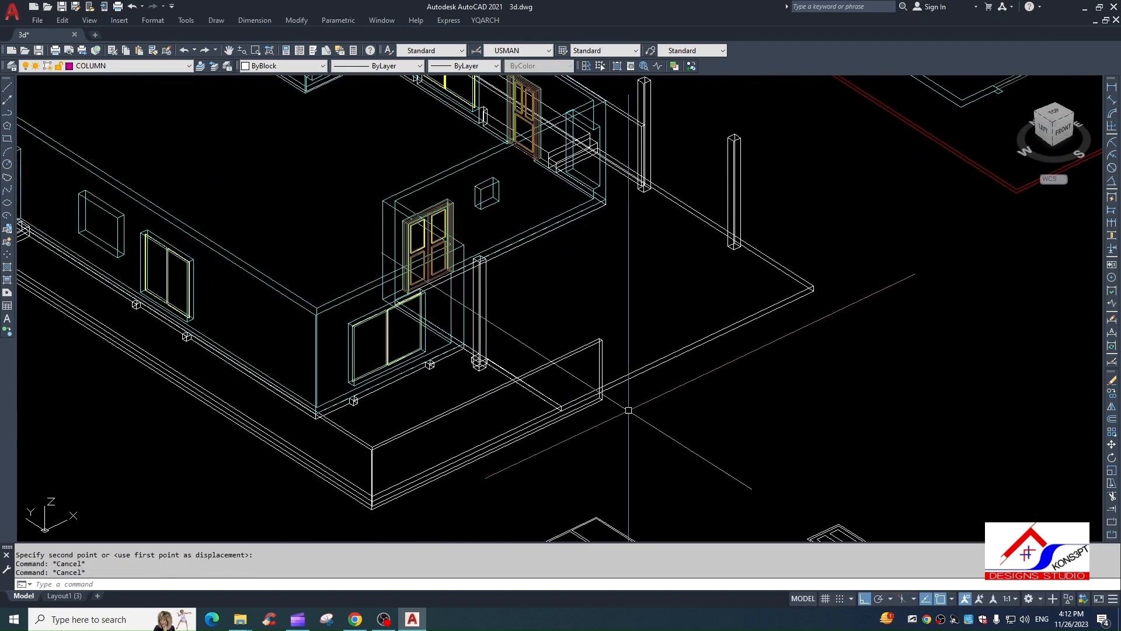
{"action": "type", "text": "m"}
{"action": "key", "text": "Return"}
{"action": "type", "text": "p"}
{"action": "key", "text": "Return"}
{"action": "key", "text": "Return"}
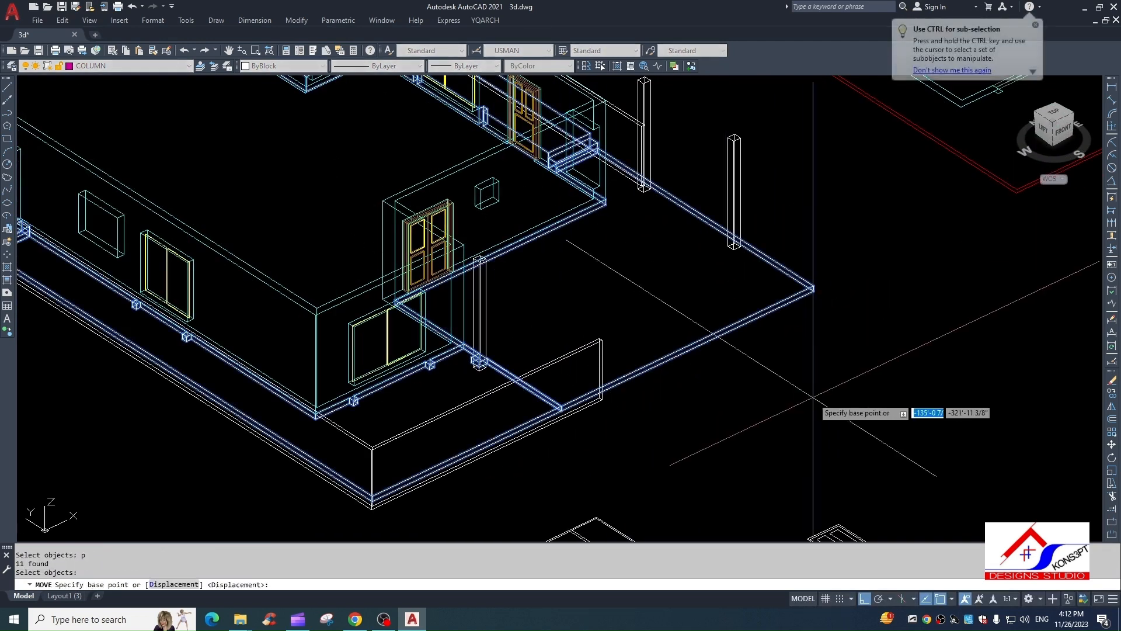
{"action": "left_click", "coordinate": [829, 342]}
{"action": "type", "text": "12"}
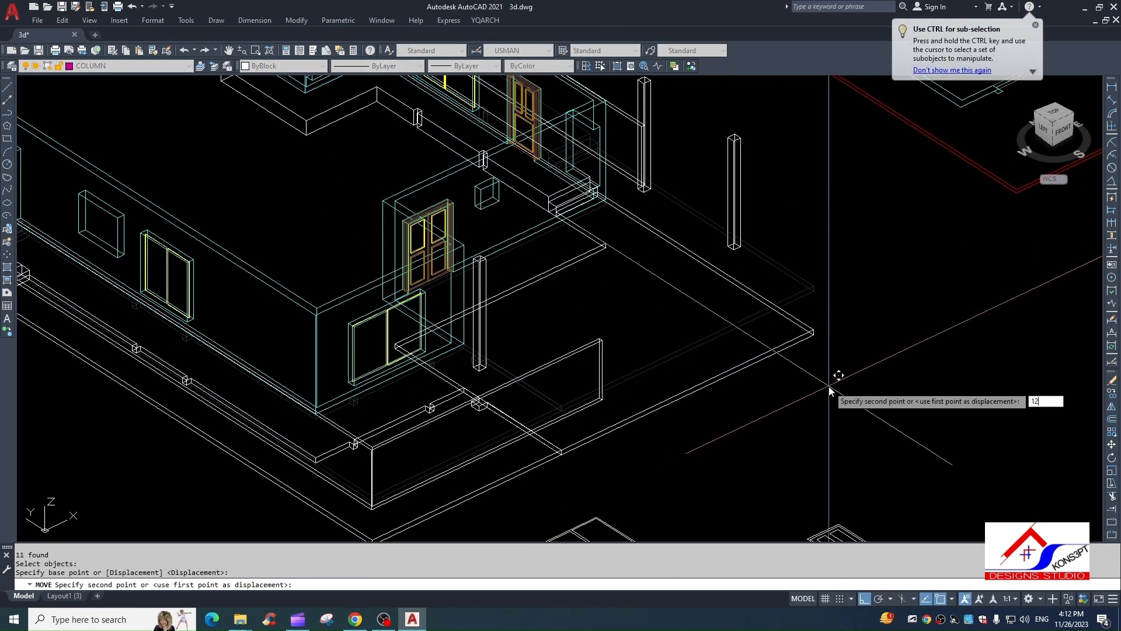
{"action": "key", "text": "Return"}
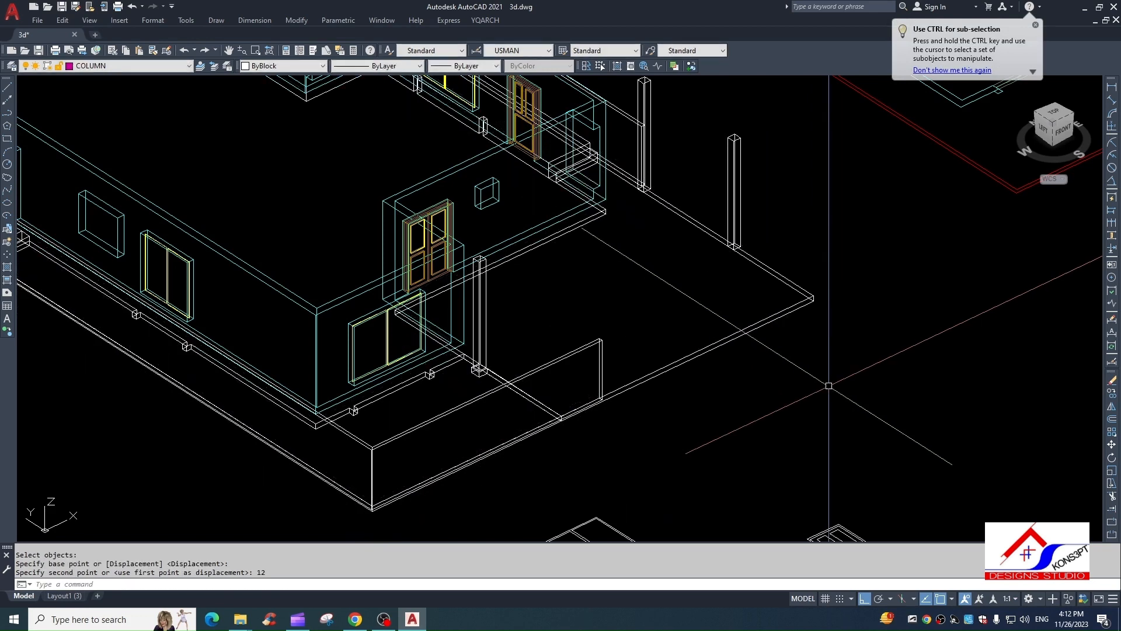
Step: Examine how the lowered slabs and steps meet the columns, walls and doors at the front of the house model
{"action": "middle_click_drag", "start_coordinate": [863, 272], "coordinate": [663, 327]}
{"action": "scroll", "coordinate": [491, 260], "scroll_direction": "up", "scroll_amount": 8}
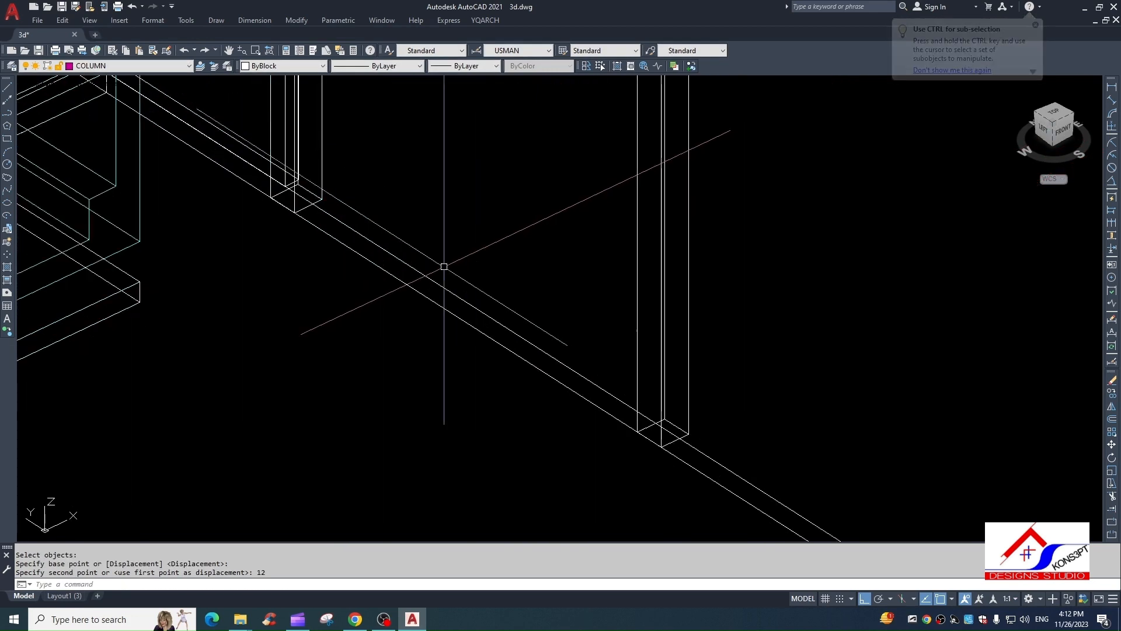
{"action": "scroll", "coordinate": [530, 363], "scroll_direction": "down", "scroll_amount": 8}
{"action": "scroll", "coordinate": [634, 252], "scroll_direction": "down", "scroll_amount": 4}
{"action": "key", "text": "Escape"}
{"action": "scroll", "coordinate": [573, 269], "scroll_direction": "up", "scroll_amount": 4}
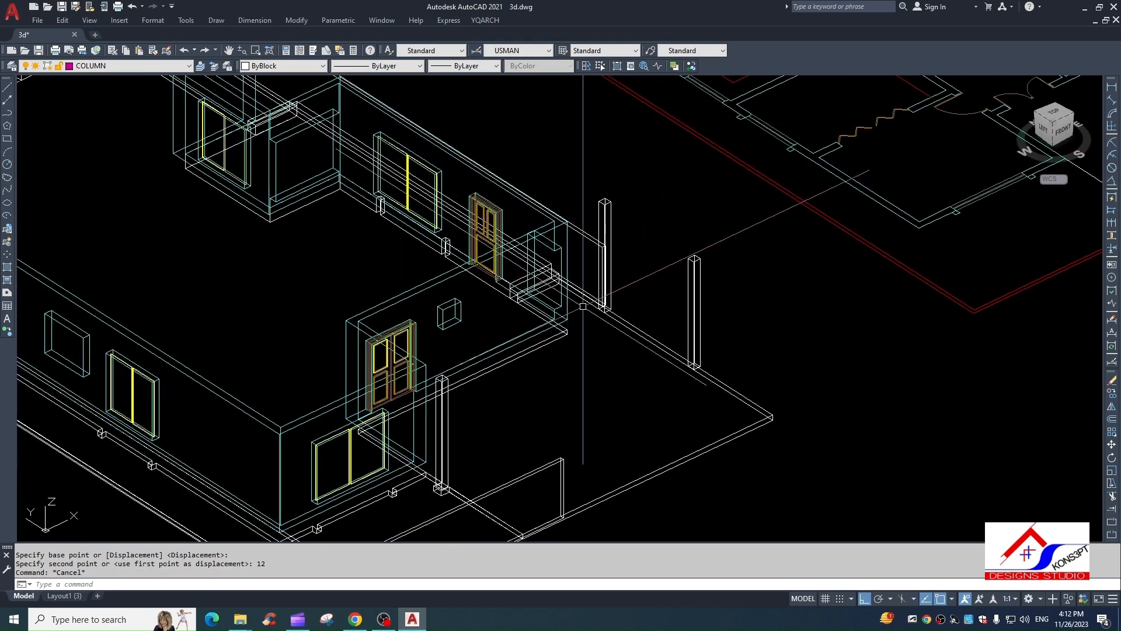
{"action": "middle_click_drag", "start_coordinate": [604, 346], "coordinate": [607, 296]}
{"action": "scroll", "coordinate": [682, 342], "scroll_direction": "down", "scroll_amount": 4}
{"action": "middle_click_drag", "start_coordinate": [682, 345], "coordinate": [718, 325]}
{"action": "scroll", "coordinate": [626, 263], "scroll_direction": "up", "scroll_amount": 6}
{"action": "scroll", "coordinate": [683, 377], "scroll_direction": "down", "scroll_amount": 2}
{"action": "middle_click_drag", "start_coordinate": [682, 378], "coordinate": [540, 311]}
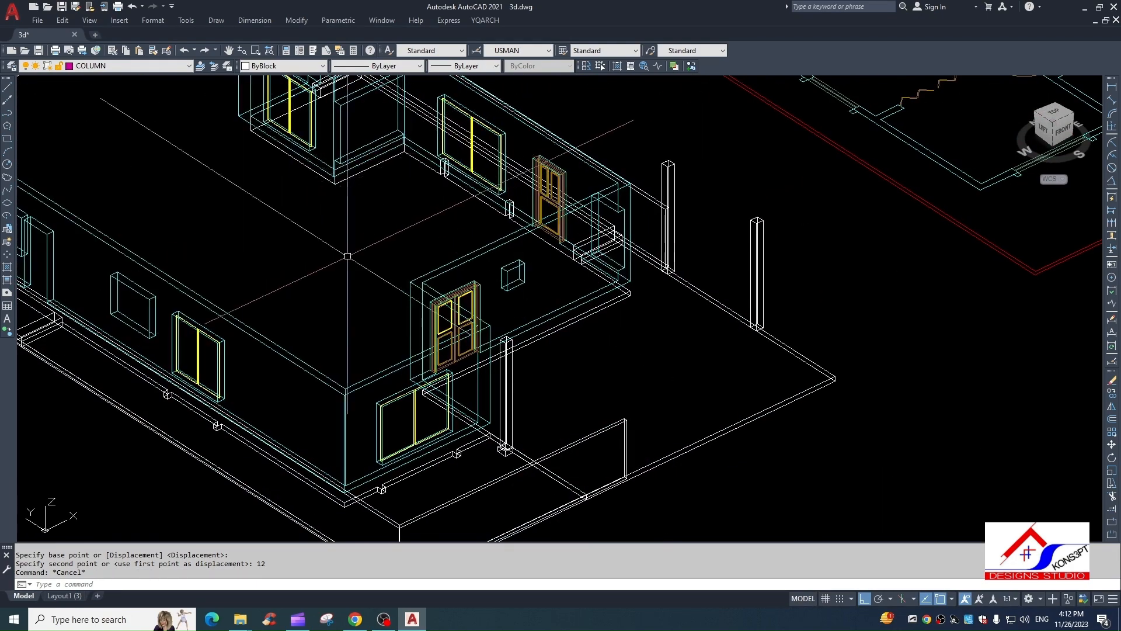
Step: Turn on all layers to show the entrance steps and room labels on the ground floor plan
{"action": "scroll", "coordinate": [347, 255], "scroll_direction": "down", "scroll_amount": 4}
{"action": "scroll", "coordinate": [462, 167], "scroll_direction": "up", "scroll_amount": 5}
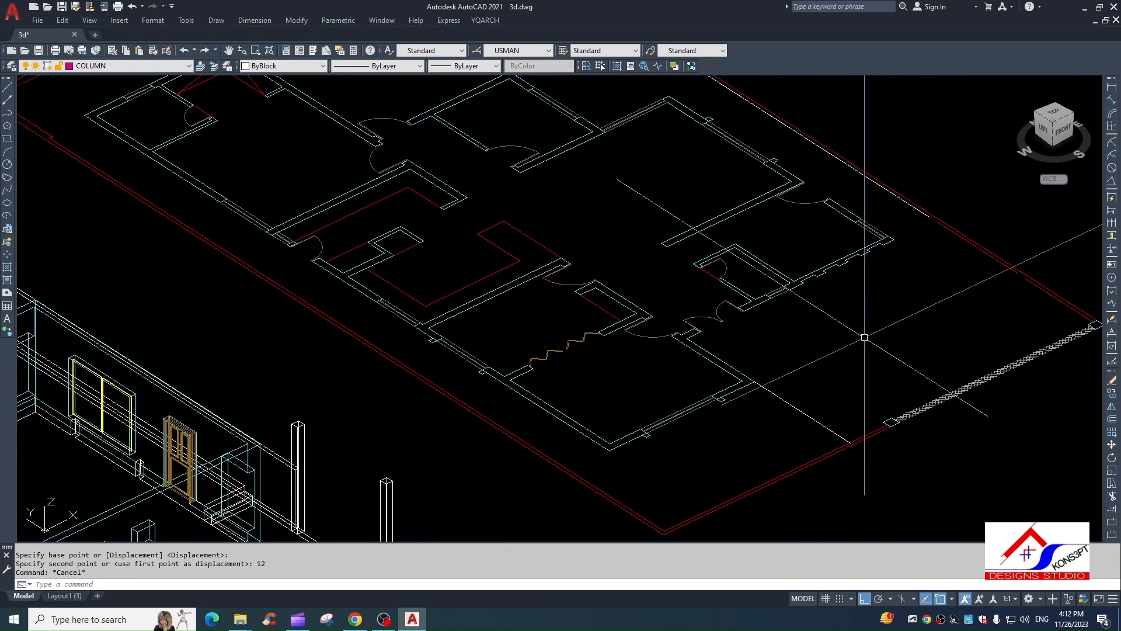
{"action": "type", "text": "n"}
{"action": "key", "text": "Return"}
{"action": "scroll", "coordinate": [799, 336], "scroll_direction": "up", "scroll_amount": 5}
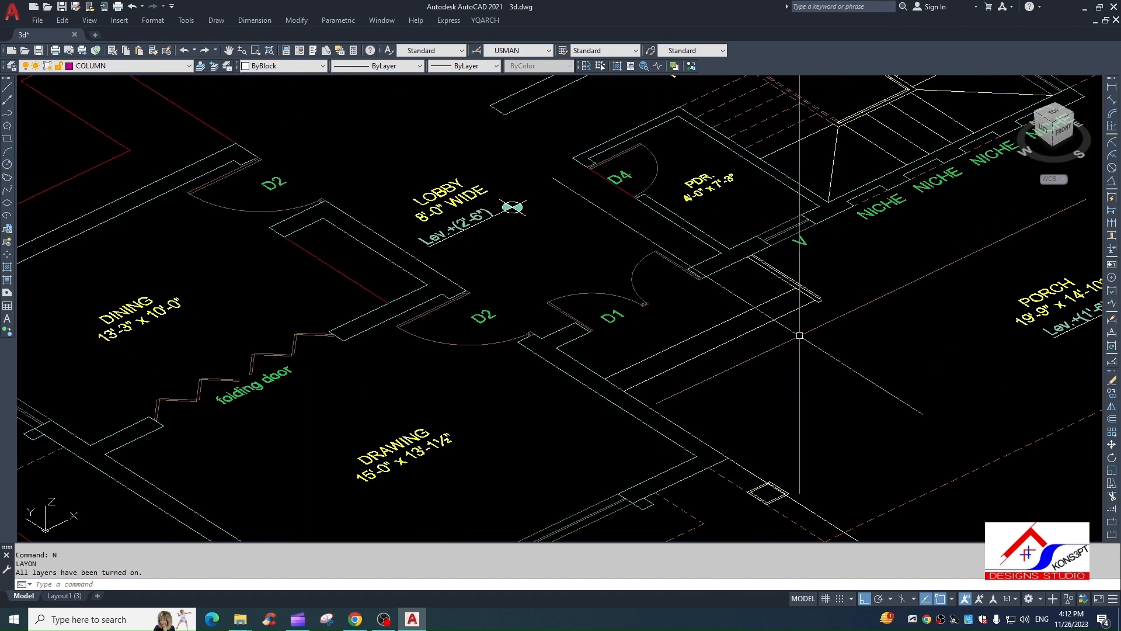
{"action": "scroll", "coordinate": [810, 286], "scroll_direction": "up", "scroll_amount": 5}
{"action": "scroll", "coordinate": [859, 349], "scroll_direction": "up", "scroll_amount": 3}
Step: Erase the thin rectangle and the short tick lines at the end of the entrance steps
{"action": "left_click", "coordinate": [889, 375]}
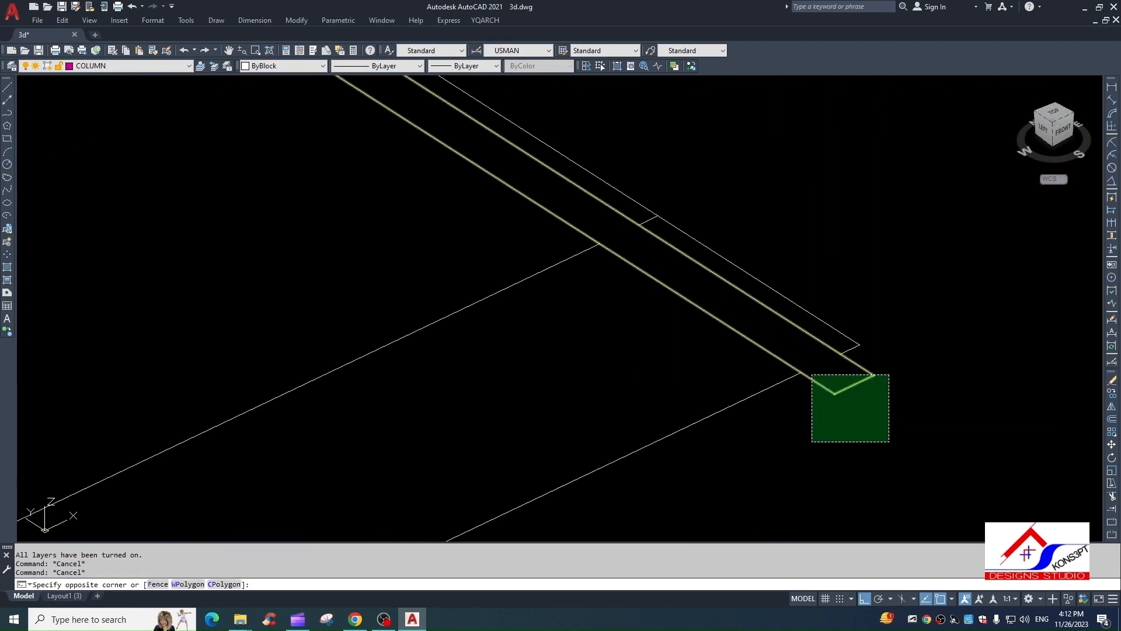
{"action": "left_click", "coordinate": [810, 443]}
{"action": "type", "text": "e"}
{"action": "key", "text": "Return"}
{"action": "left_click", "coordinate": [780, 259]}
{"action": "left_click", "coordinate": [937, 450]}
{"action": "key", "text": "space"}
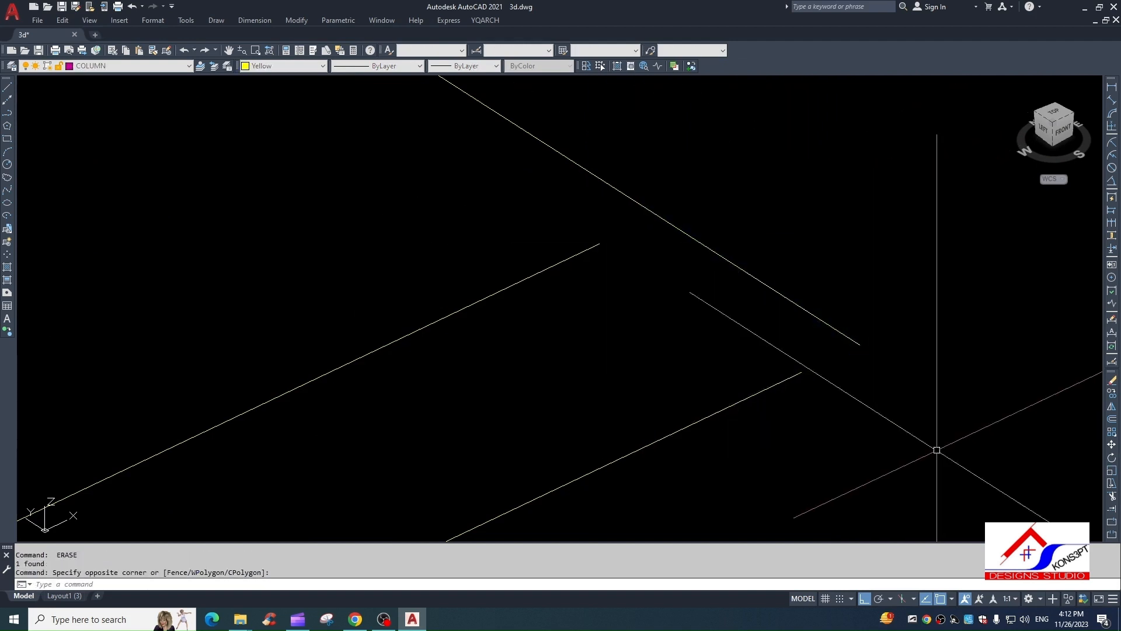
Step: Extend the entrance step lines to meet the side line at the end of the steps
{"action": "key", "text": "space"}
{"action": "left_click", "coordinate": [798, 367]}
{"action": "left_click", "coordinate": [761, 445]}
{"action": "left_click", "coordinate": [491, 317]}
{"action": "left_click", "coordinate": [400, 263]}
{"action": "key", "text": "Escape"}
{"action": "key", "text": "Escape"}
{"action": "scroll", "coordinate": [613, 380], "scroll_direction": "down", "scroll_amount": 4}
{"action": "middle_click_drag", "start_coordinate": [628, 378], "coordinate": [698, 343]}
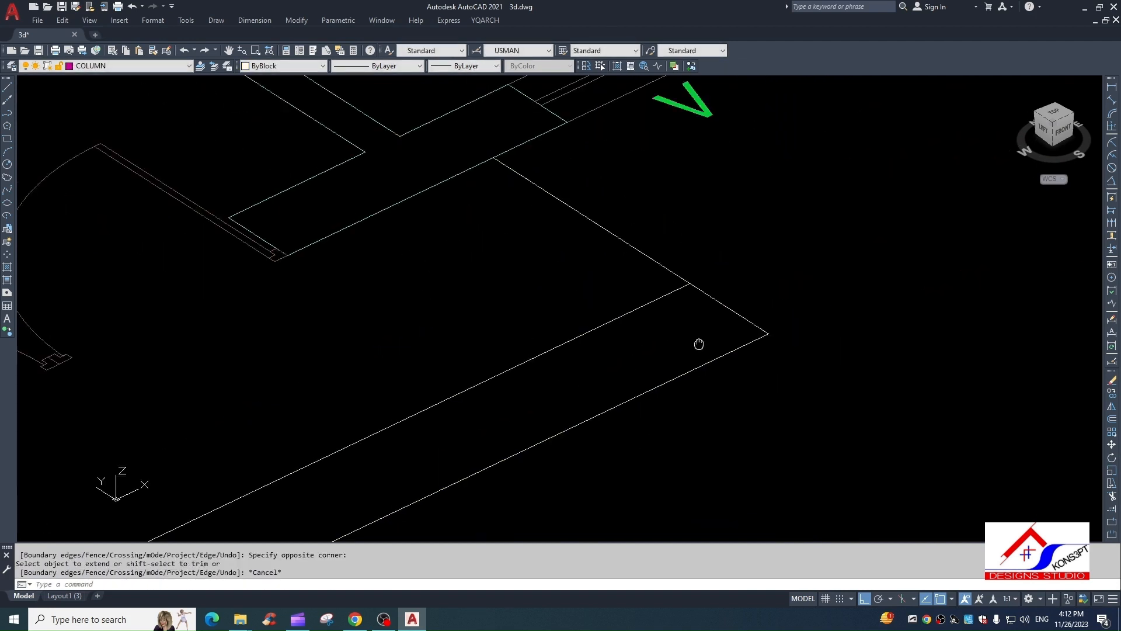
{"action": "key", "text": "Escape"}
{"action": "scroll", "coordinate": [550, 243], "scroll_direction": "up", "scroll_amount": 2}
{"action": "type", "text": "l"}
{"action": "key", "text": "space"}
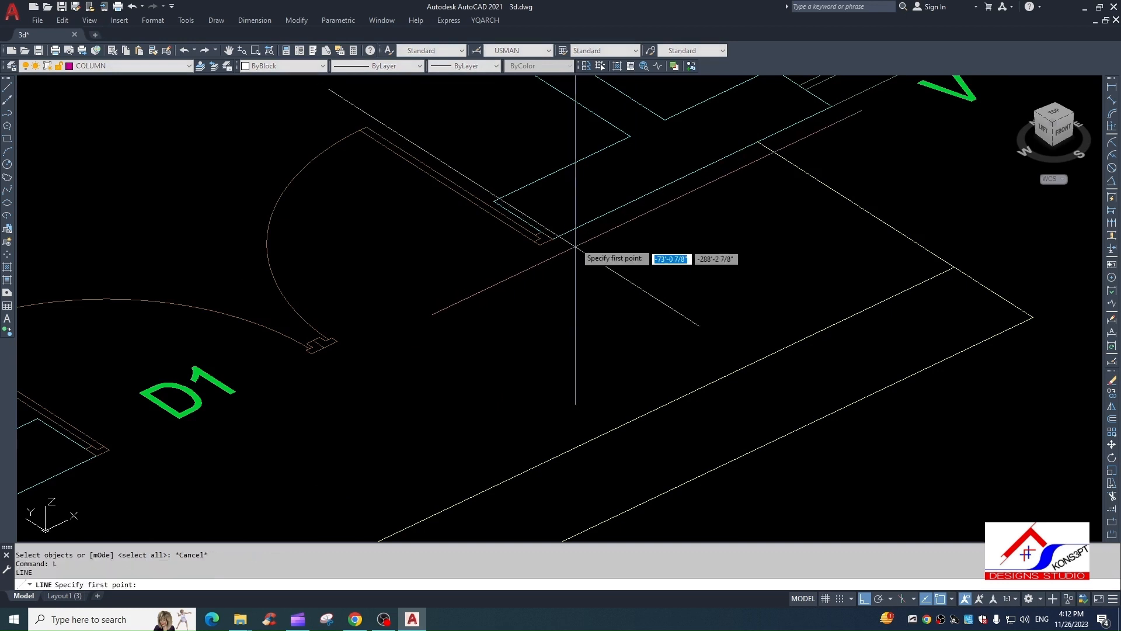
{"action": "left_click", "coordinate": [572, 239]}
{"action": "middle_click_drag", "start_coordinate": [339, 374], "coordinate": [483, 302]}
{"action": "key", "text": "Escape"}
{"action": "key", "text": "space"}
{"action": "scroll", "coordinate": [712, 156], "scroll_direction": "up", "scroll_amount": 2}
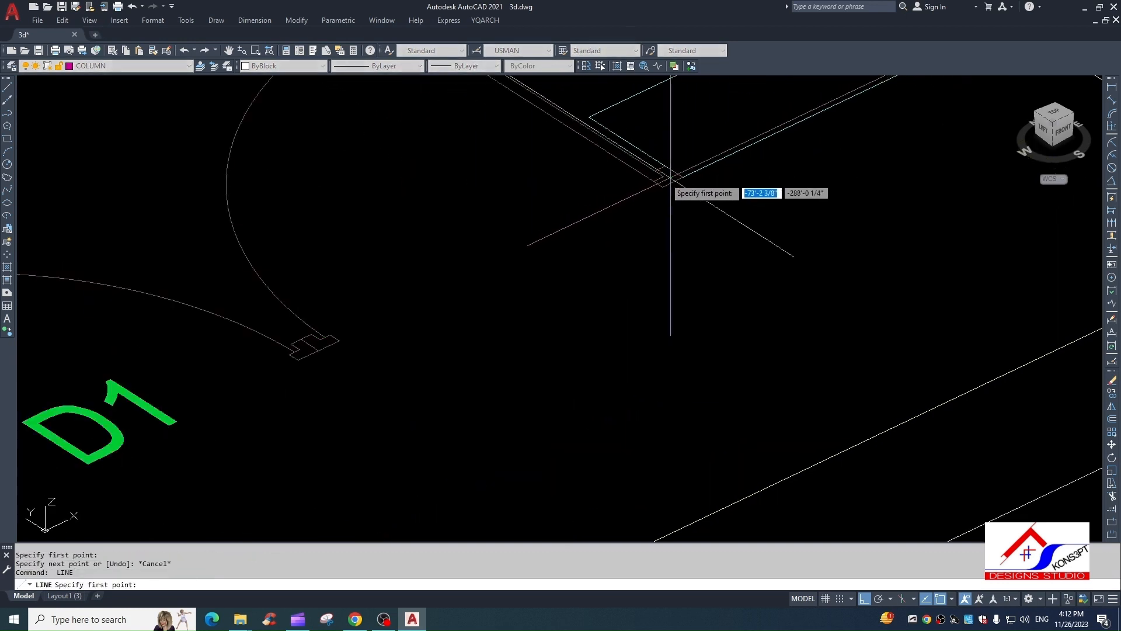
{"action": "key", "text": "Escape"}
Step: Turn off the door layer and the TEX label layer at the entrance on the ground floor plan
{"action": "type", "text": "x"}
{"action": "key", "text": "space"}
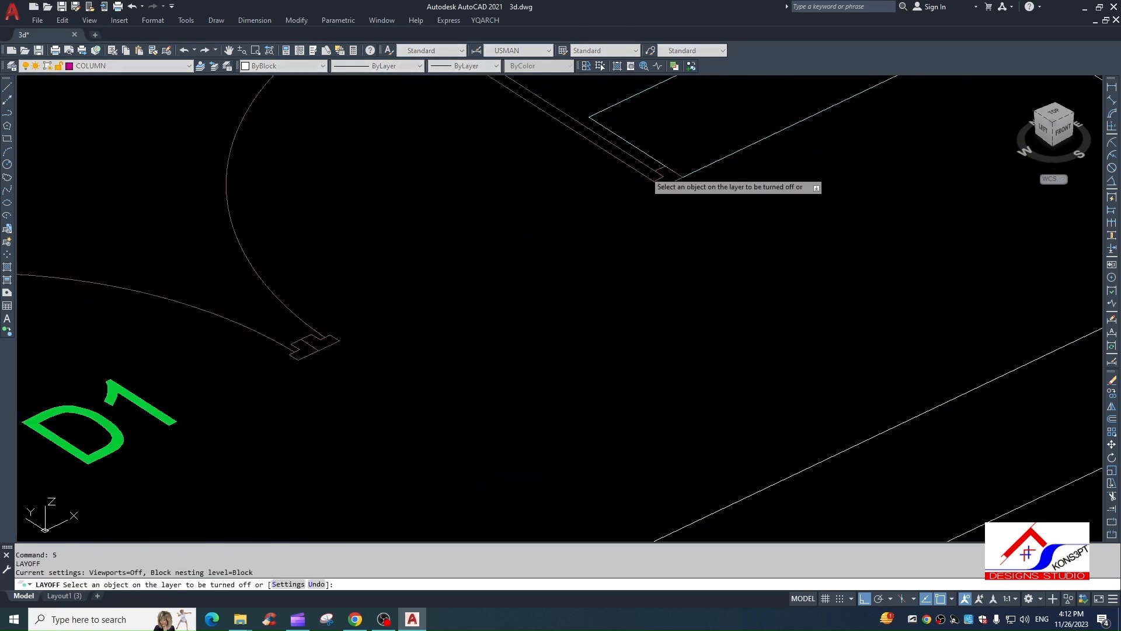
{"action": "left_click", "coordinate": [645, 172]}
{"action": "scroll", "coordinate": [626, 243], "scroll_direction": "down", "scroll_amount": 6}
{"action": "left_click", "coordinate": [481, 296]}
{"action": "key", "text": "Escape"}
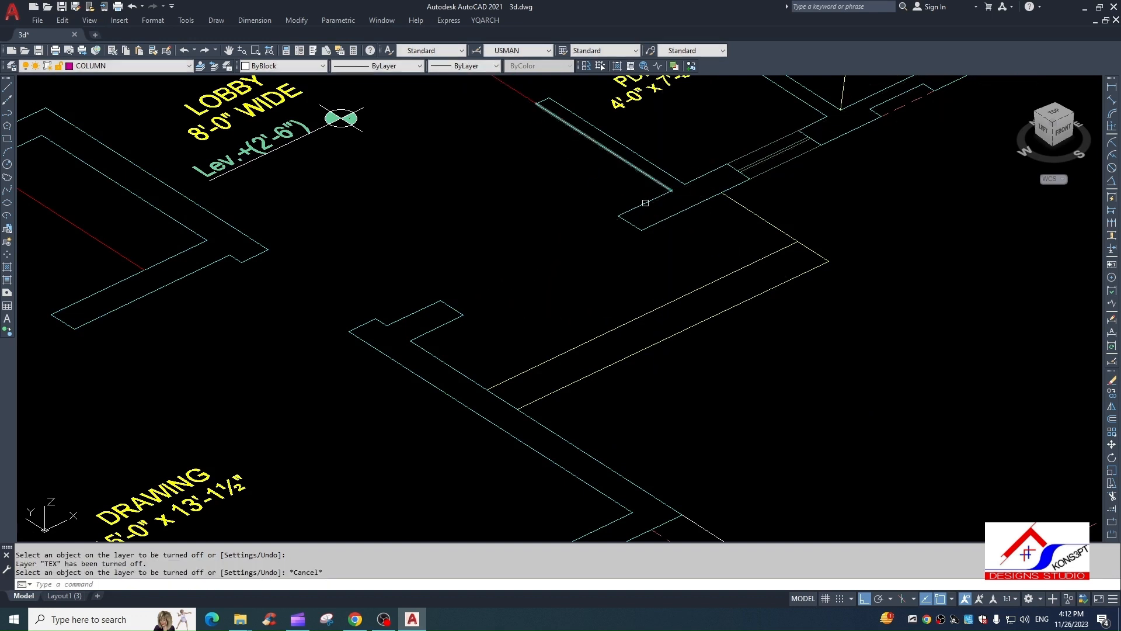
Step: Extend the wall end line across the entrance door opening to the opposite wall
{"action": "type", "text": "ex"}
{"action": "key", "text": "space"}
{"action": "left_click", "coordinate": [644, 205]}
{"action": "key", "text": "Escape"}
Step: Create closed boundaries from the entrance landing area and the adjoining step strip
{"action": "type", "text": "bo"}
{"action": "key", "text": "space"}
{"action": "left_click", "coordinate": [660, 290]}
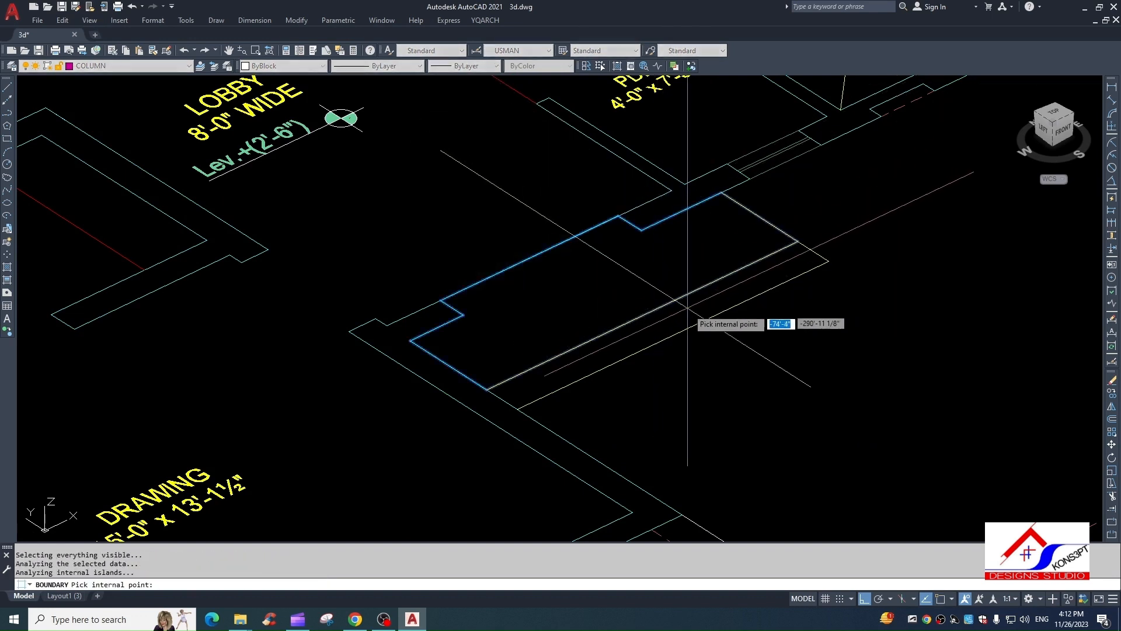
{"action": "key", "text": "space"}
{"action": "key", "text": "Escape"}
Step: Extrude the entrance landing boundary to a height of 1'-0"
{"action": "type", "text": "ext"}
{"action": "key", "text": "space"}
{"action": "left_click", "coordinate": [746, 207]}
{"action": "key", "text": "space"}
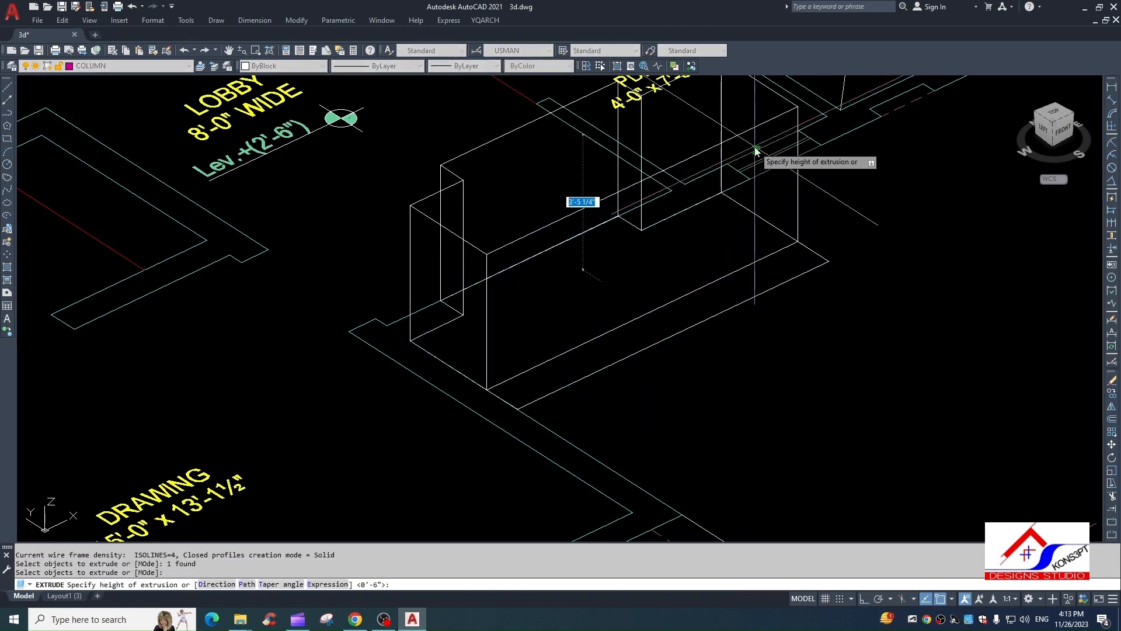
{"action": "key", "text": "space"}
Step: Extrude the outer entrance step strip to a height of 6 inches
{"action": "key", "text": "space"}
{"action": "left_click", "coordinate": [821, 248]}
{"action": "key", "text": "space"}
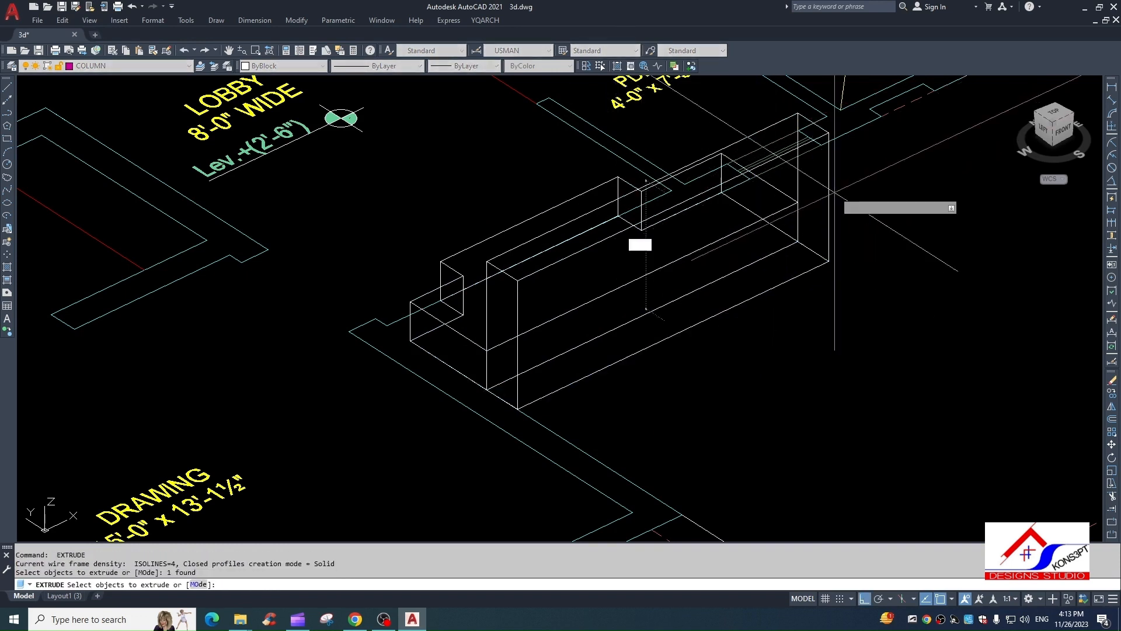
{"action": "type", "text": "6"}
{"action": "key", "text": "space"}
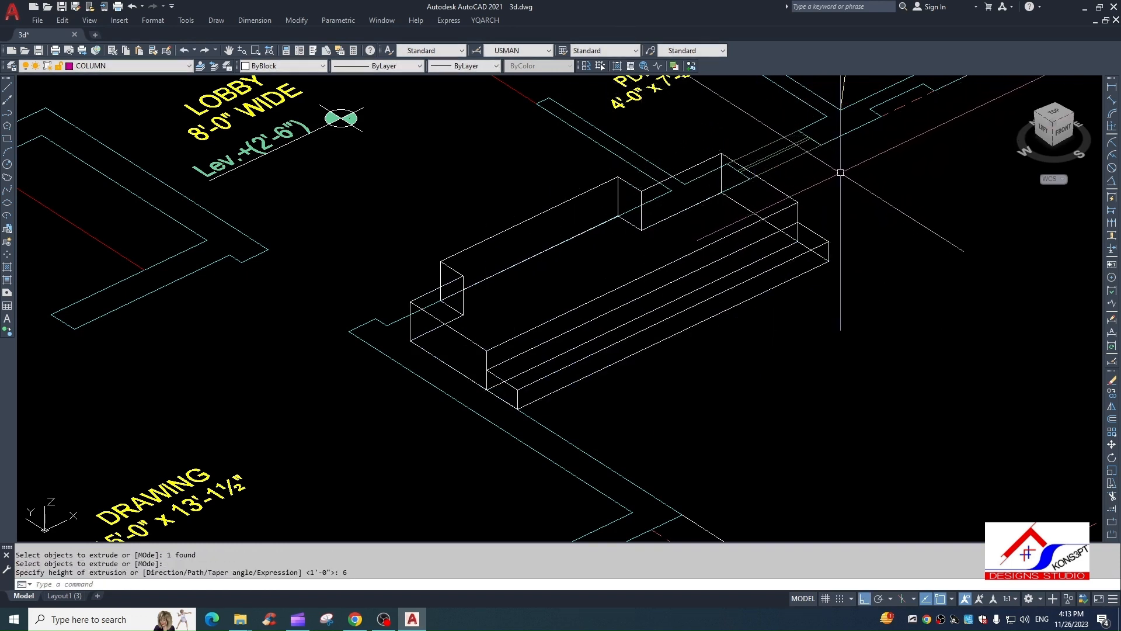
Step: Move the landing and step solids from the floor plan to the matching entrance position in the 3D house model
{"action": "left_click", "coordinate": [836, 184]}
{"action": "left_click", "coordinate": [797, 233]}
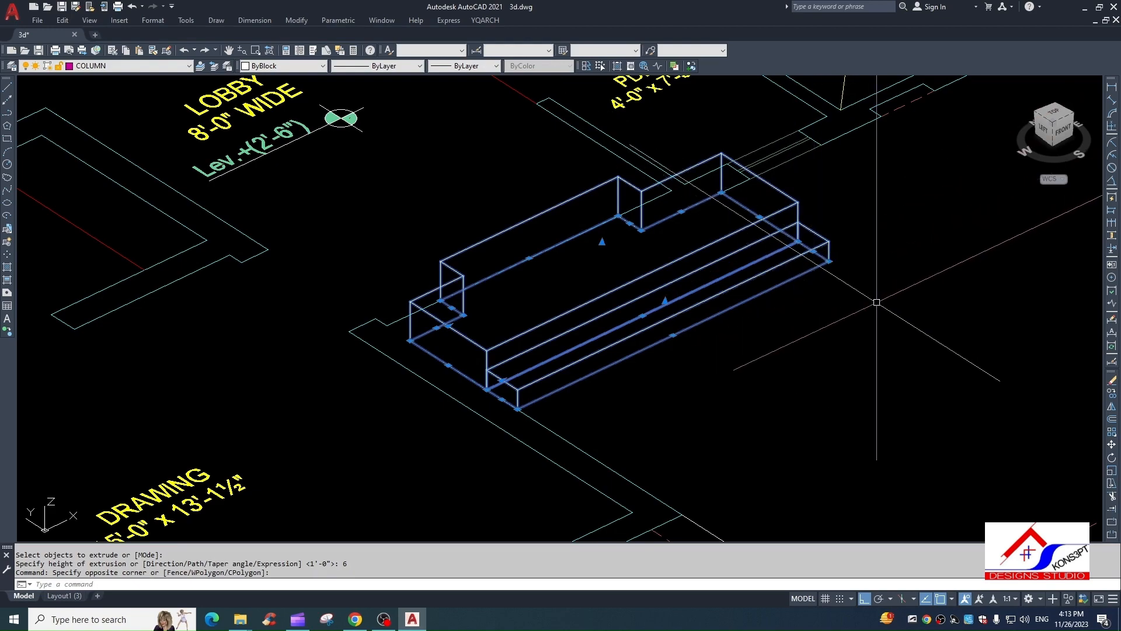
{"action": "type", "text": "M"}
{"action": "key", "text": "space"}
{"action": "scroll", "coordinate": [876, 302], "scroll_direction": "down", "scroll_amount": 4}
{"action": "scroll", "coordinate": [818, 222], "scroll_direction": "up", "scroll_amount": 4}
{"action": "left_click", "coordinate": [846, 214]}
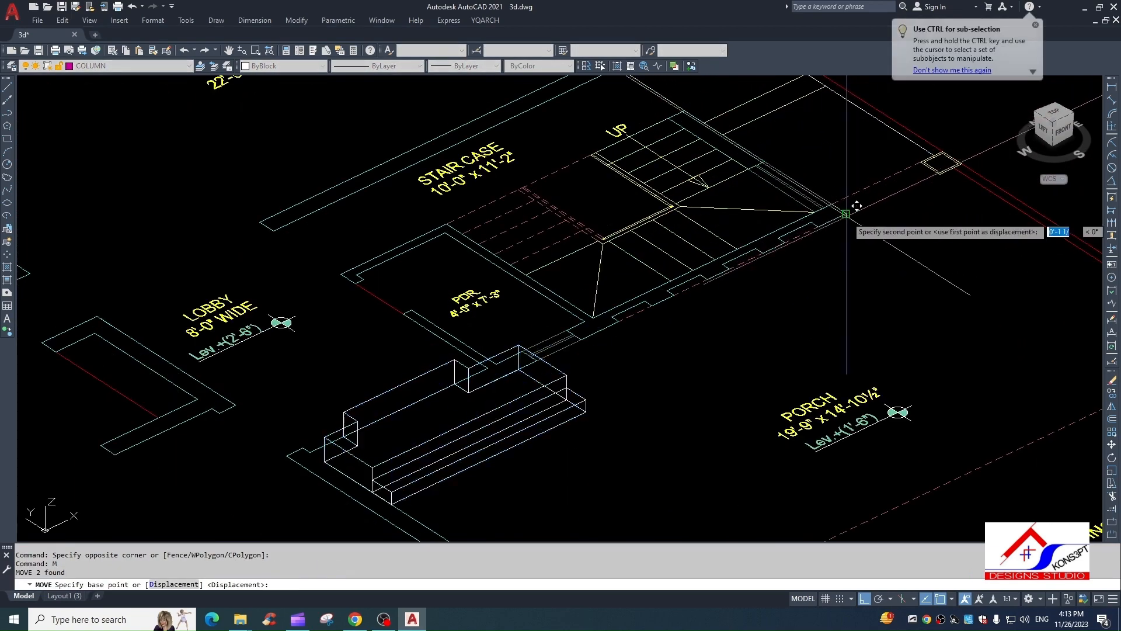
{"action": "scroll", "coordinate": [662, 353], "scroll_direction": "down", "scroll_amount": 6}
{"action": "middle_click_drag", "start_coordinate": [663, 356], "coordinate": [687, 285]}
{"action": "scroll", "coordinate": [608, 350], "scroll_direction": "down", "scroll_amount": 3}
{"action": "scroll", "coordinate": [456, 328], "scroll_direction": "up", "scroll_amount": 8}
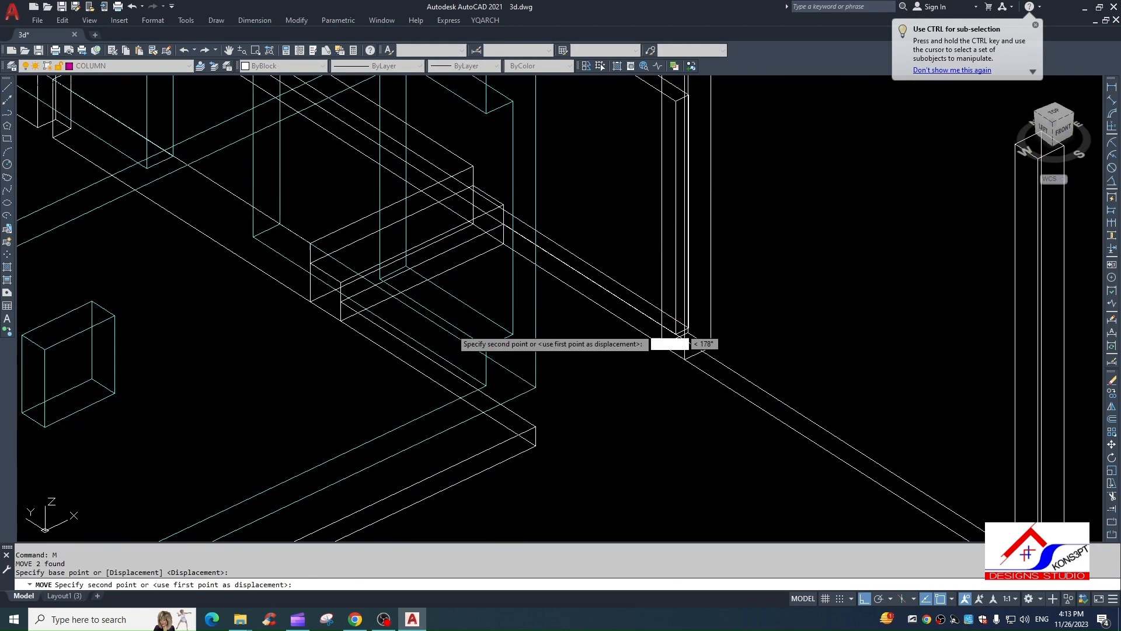
{"action": "left_click", "coordinate": [586, 358]}
Step: Switch the model to the Realistic visual style and view the end of the entrance steps up close
{"action": "scroll", "coordinate": [467, 339], "scroll_direction": "down", "scroll_amount": 2}
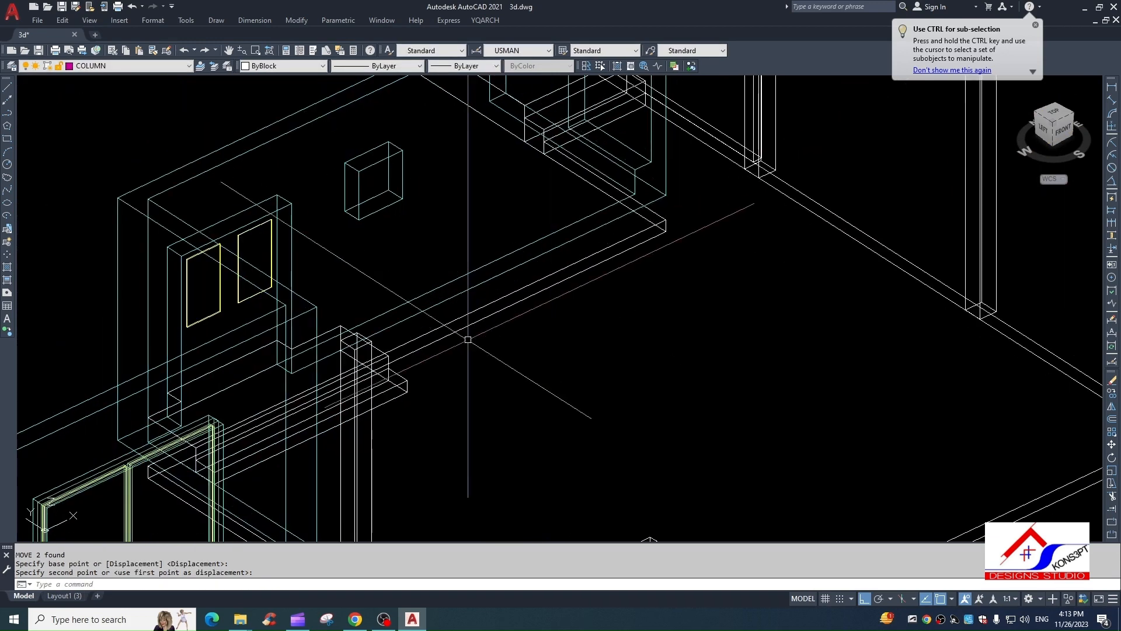
{"action": "scroll", "coordinate": [468, 340], "scroll_direction": "down", "scroll_amount": 2}
{"action": "middle_click_drag", "start_coordinate": [463, 383], "coordinate": [530, 327]}
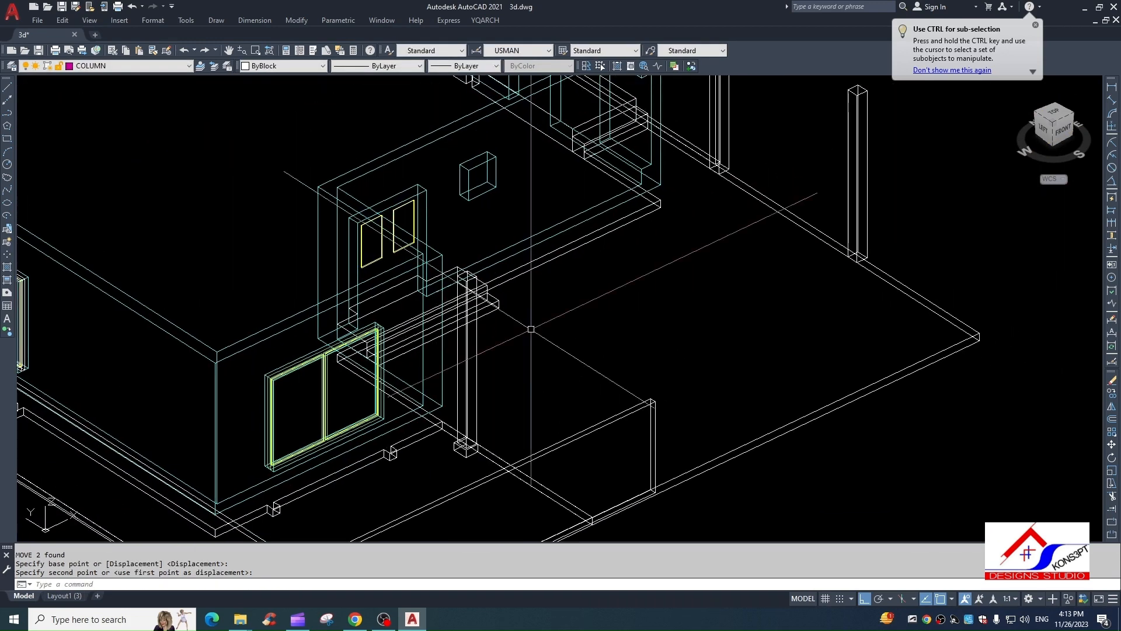
{"action": "left_click", "coordinate": [89, 21]}
{"action": "mouse_move", "coordinate": [130, 279]}
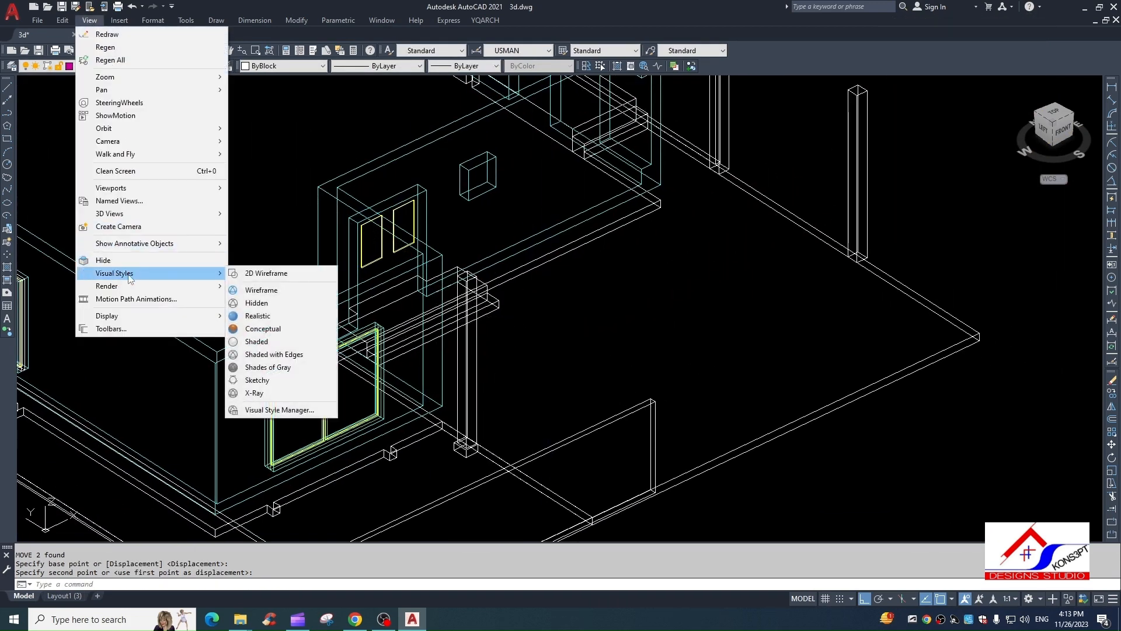
{"action": "left_click", "coordinate": [245, 320]}
{"action": "mouse_move", "coordinate": [652, 339]}
{"action": "middle_mouse_down"}
{"action": "mouse_move", "coordinate": [488, 361]}
{"action": "mouse_move", "coordinate": [404, 320]}
{"action": "middle_mouse_up"}
{"action": "scroll", "coordinate": [486, 344], "scroll_direction": "up", "scroll_amount": 6}
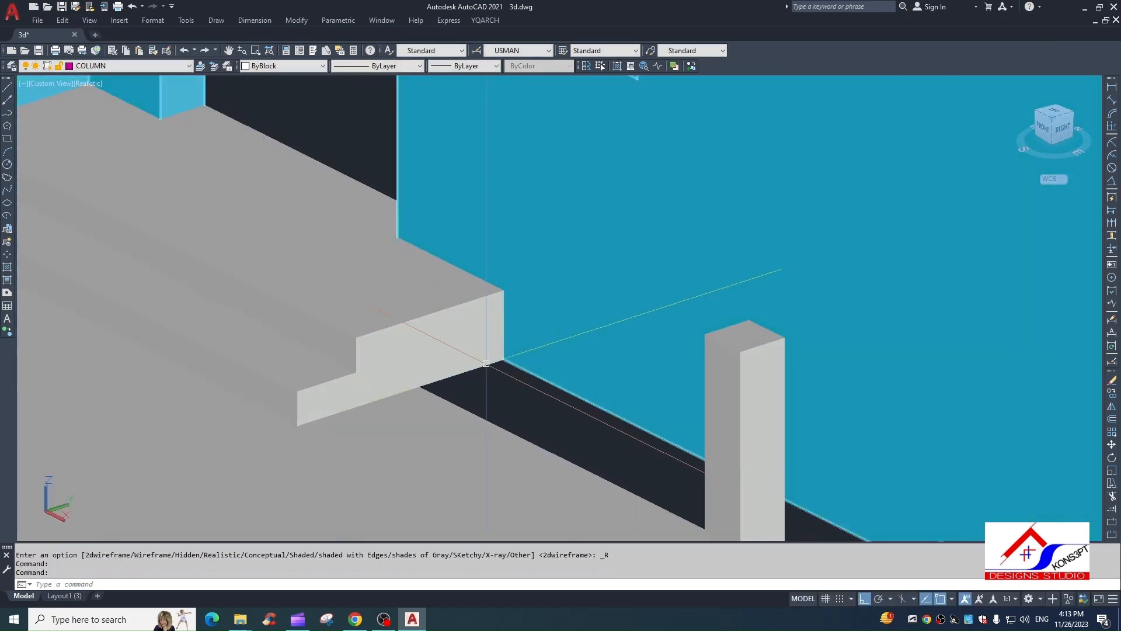
Step: Move both entrance step solids straight down so the landing's top corner meets the bottom corner of the wall
{"action": "left_click", "coordinate": [462, 373]}
{"action": "left_click", "coordinate": [439, 358]}
{"action": "left_click", "coordinate": [329, 378]}
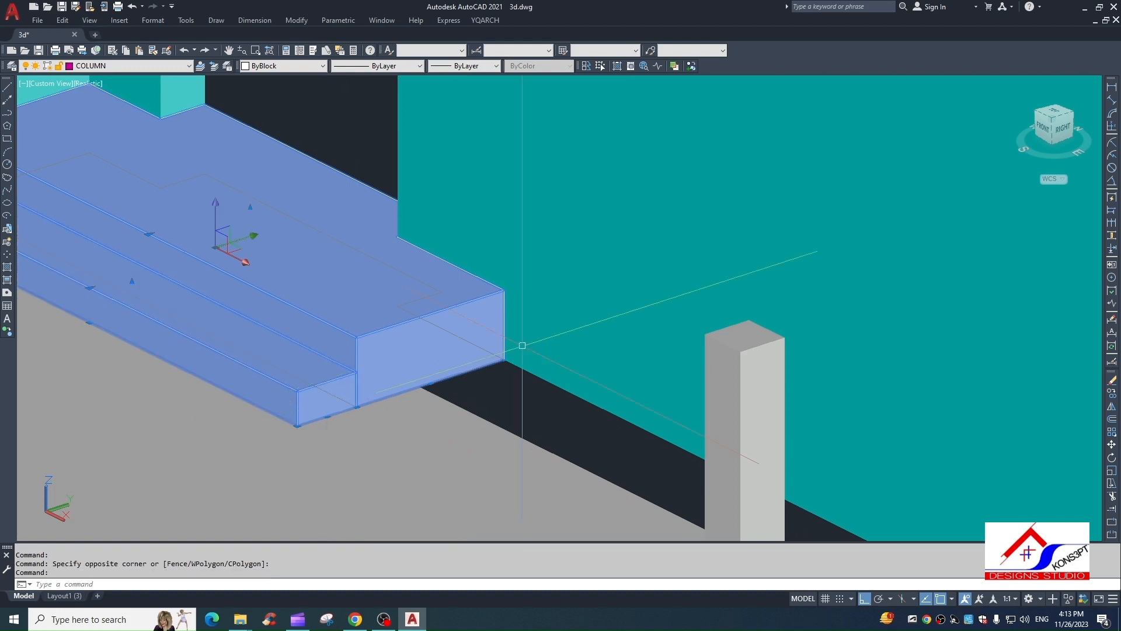
{"action": "key", "text": "Return"}
{"action": "type", "text": "m"}
{"action": "key", "text": "Return"}
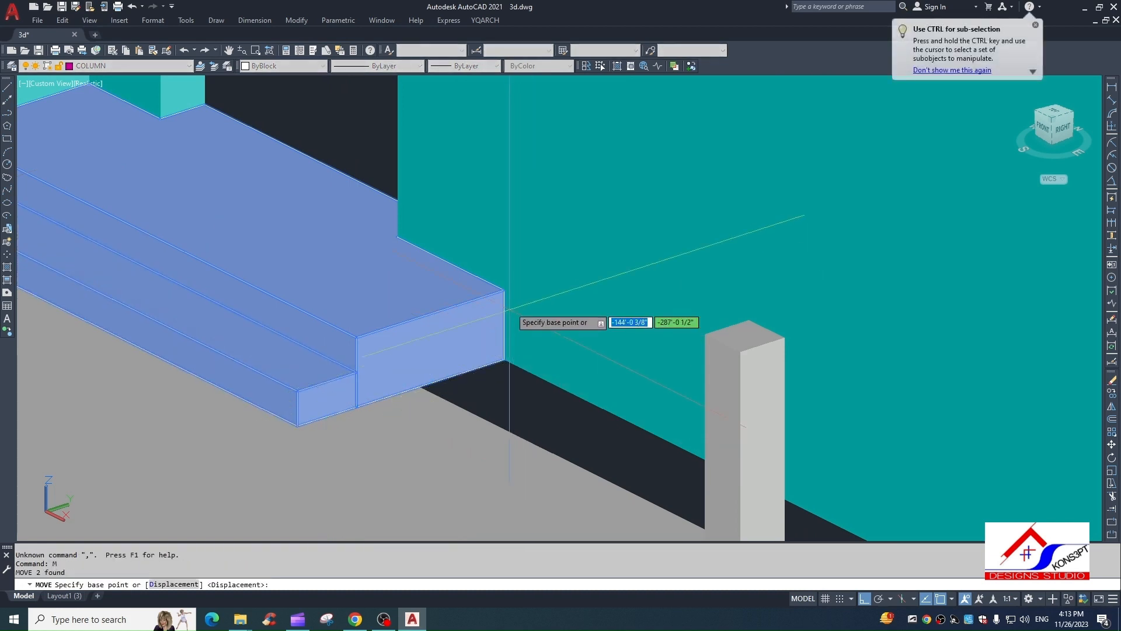
{"action": "left_click", "coordinate": [503, 290]}
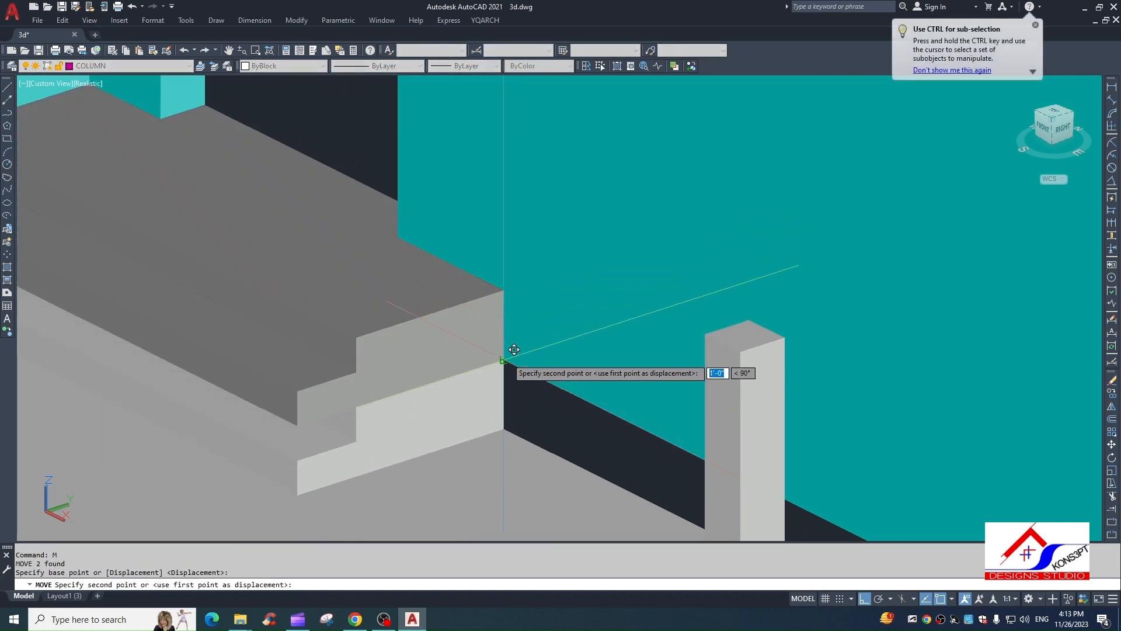
{"action": "left_click", "coordinate": [506, 357]}
Step: Examine the entrance steps and the gap between the walls and the slab from the front and from underneath
{"action": "scroll", "coordinate": [417, 112], "scroll_direction": "down", "scroll_amount": 5}
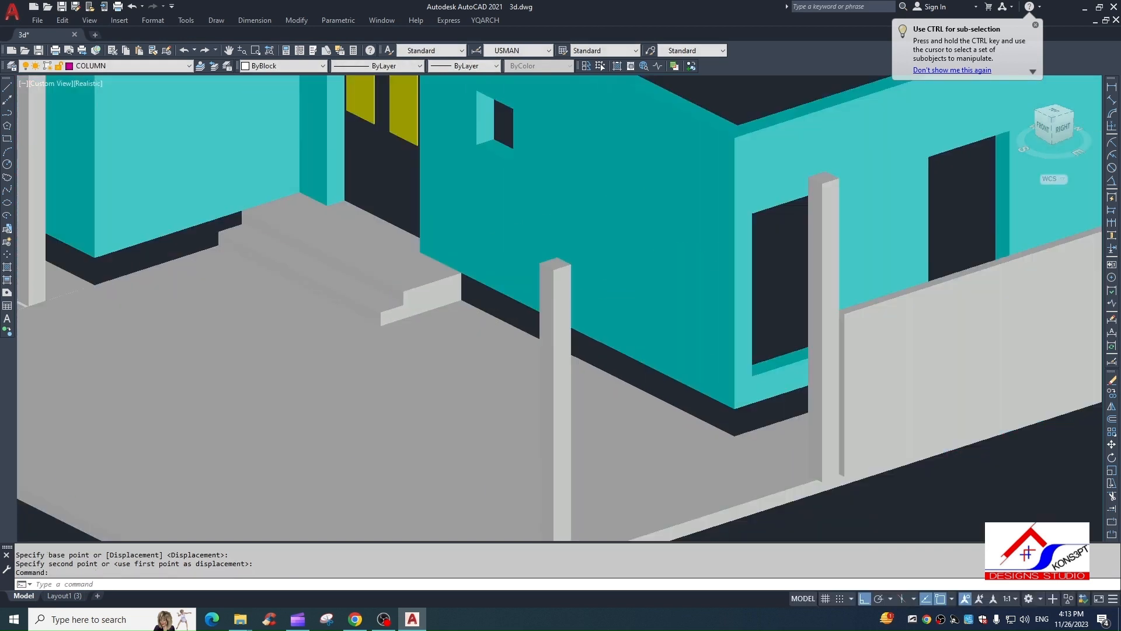
{"action": "scroll", "coordinate": [697, 306], "scroll_direction": "up", "scroll_amount": 5}
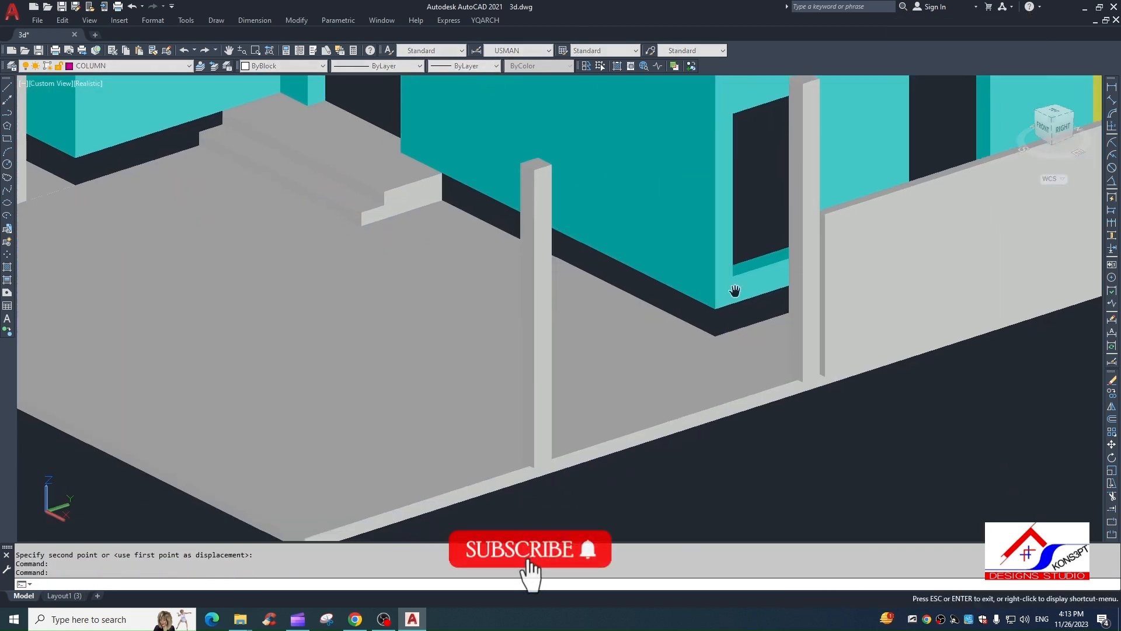
{"action": "scroll", "coordinate": [697, 307], "scroll_direction": "down", "scroll_amount": 5}
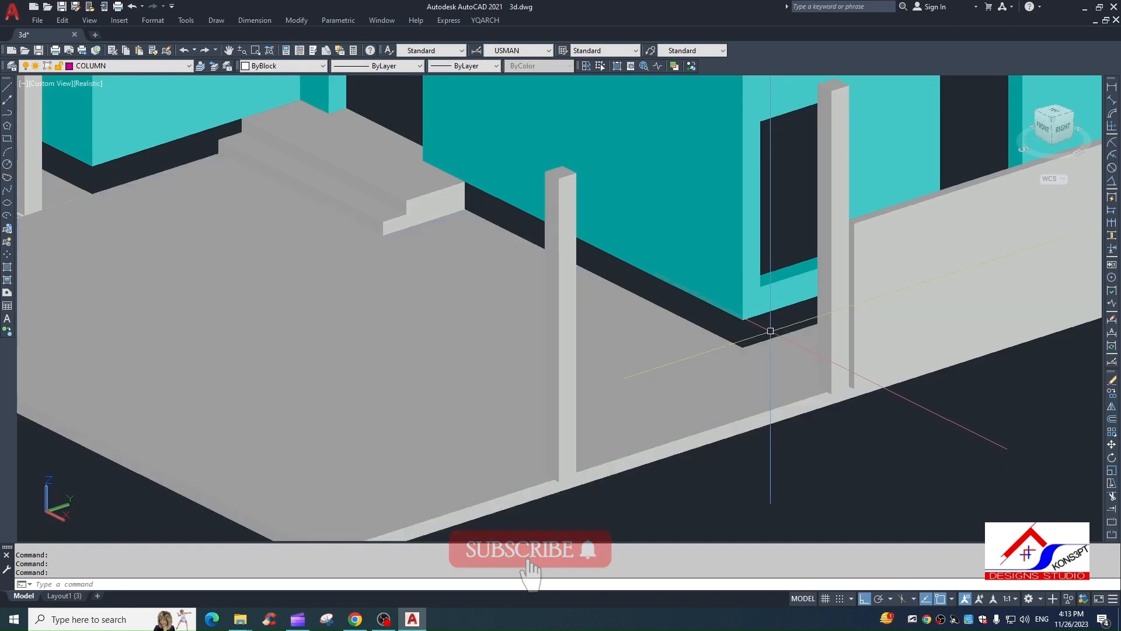
{"action": "scroll", "coordinate": [663, 357], "scroll_direction": "down", "scroll_amount": 5}
{"action": "key", "text": "Escape"}
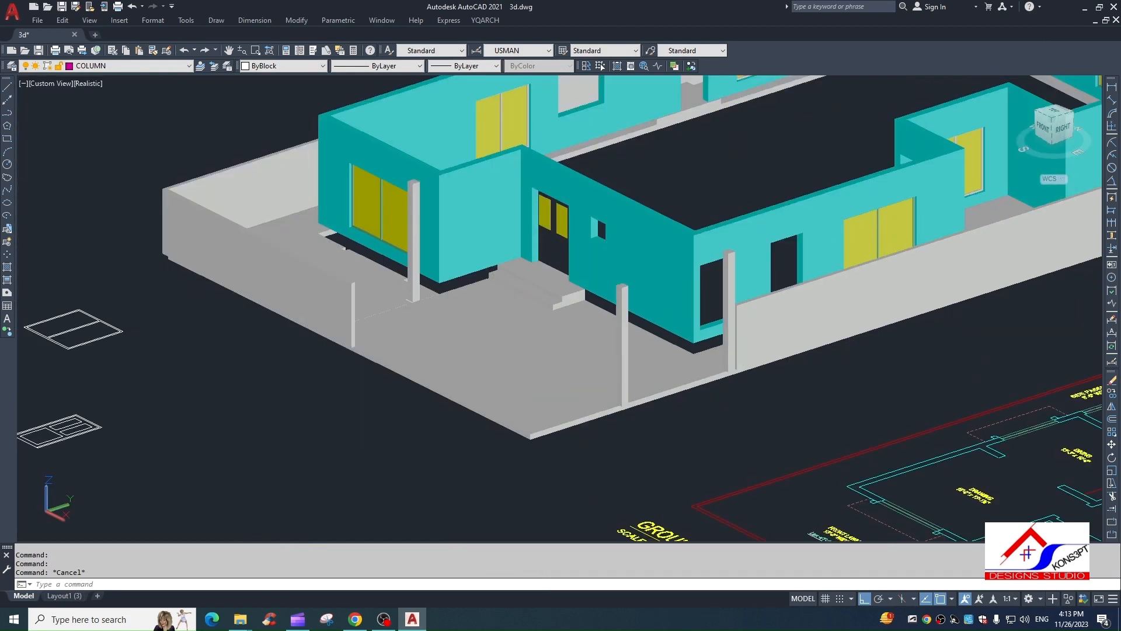
{"action": "middle_click_drag", "start_coordinate": [676, 380], "coordinate": [675, 421]}
{"action": "scroll", "coordinate": [405, 248], "scroll_direction": "up", "scroll_amount": 2}
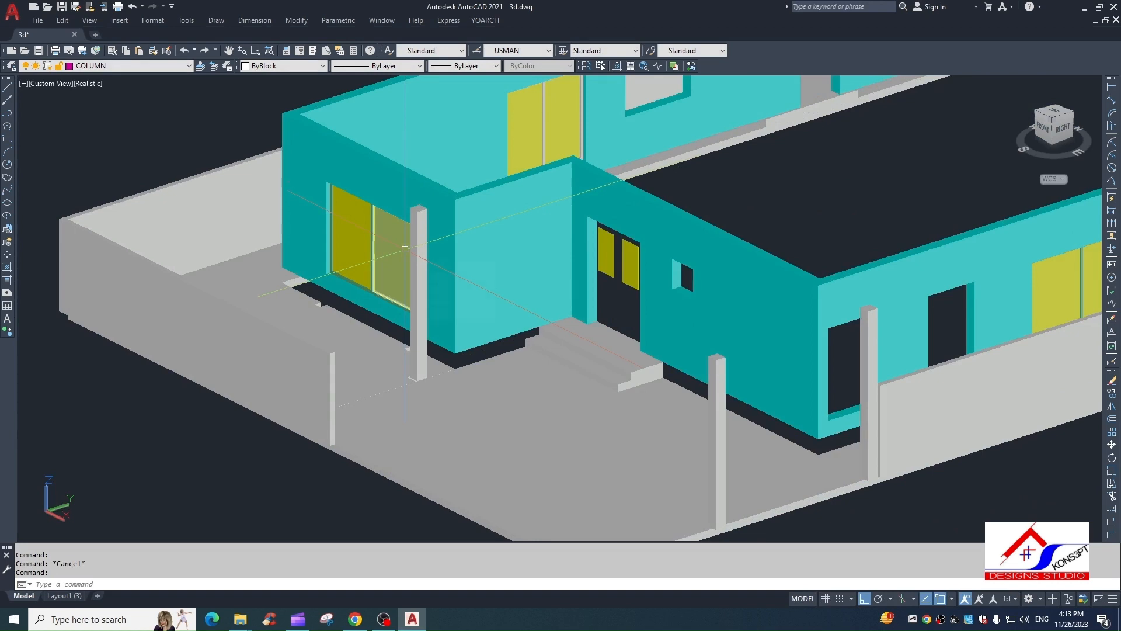
{"action": "middle_click_drag", "start_coordinate": [560, 412], "coordinate": [1031, 322], "text": "shift"}
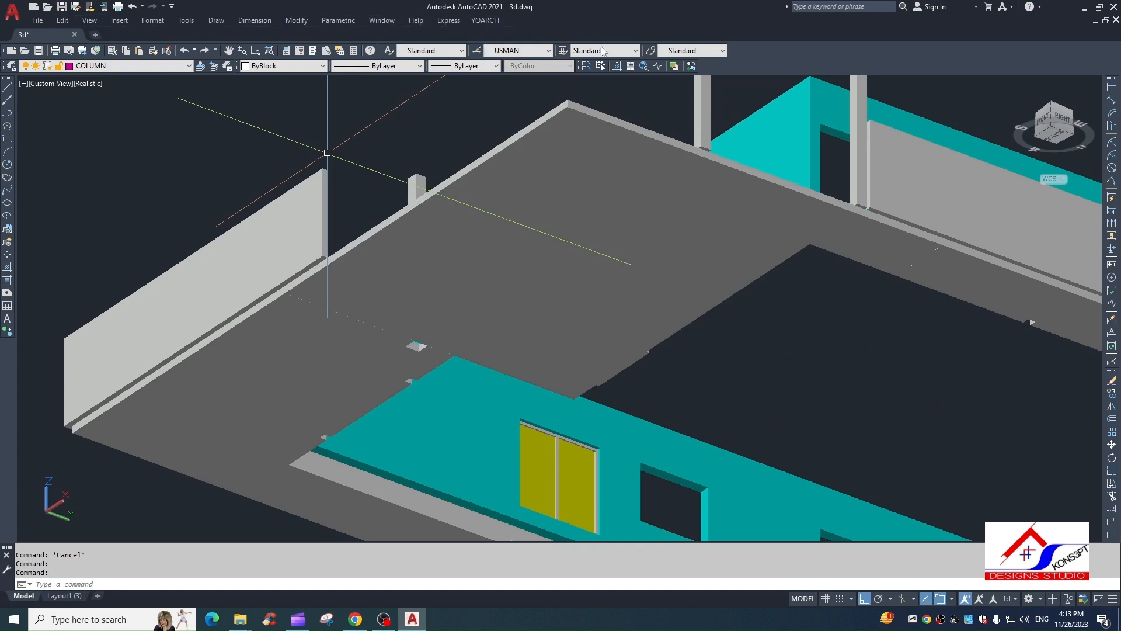
Step: Display the Solid Editing toolbar and dock it beside the other toolbars above the drawing area
{"action": "right_click", "coordinate": [747, 60]}
{"action": "mouse_move", "coordinate": [783, 63]}
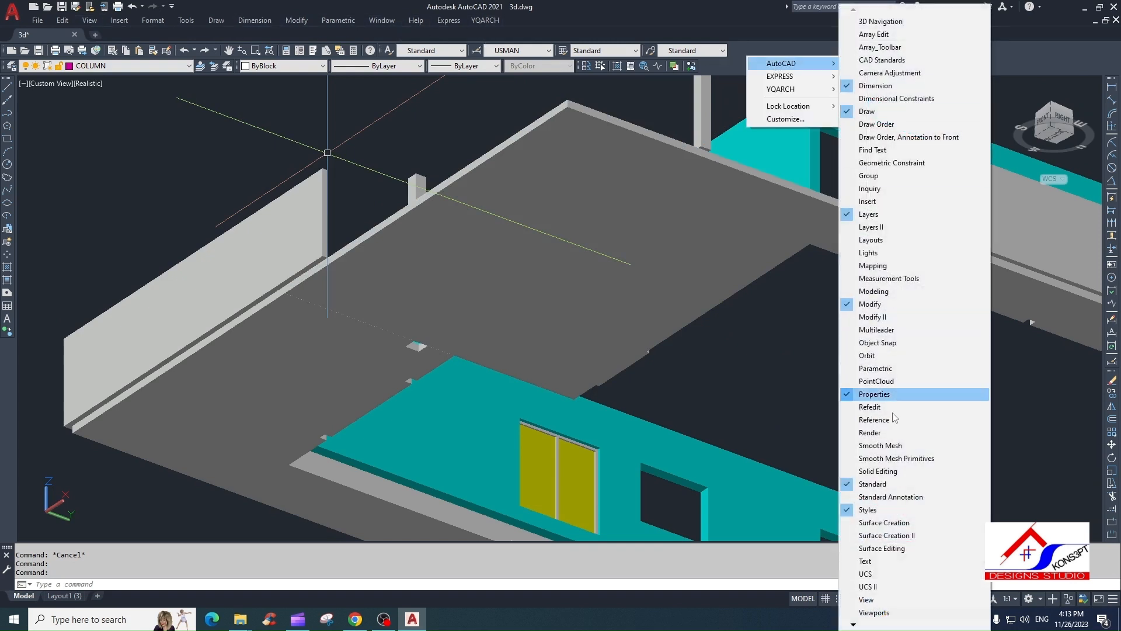
{"action": "left_click", "coordinate": [878, 472]}
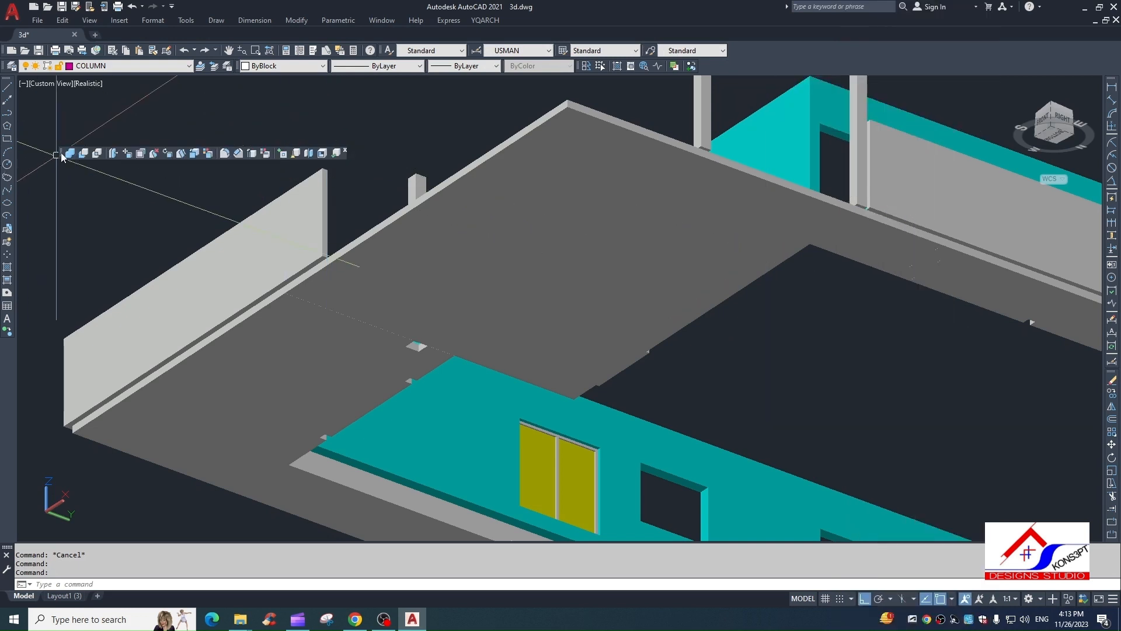
{"action": "left_click_drag", "start_coordinate": [61, 156], "coordinate": [465, 107]}
{"action": "left_click_drag", "start_coordinate": [744, 69], "coordinate": [745, 67]}
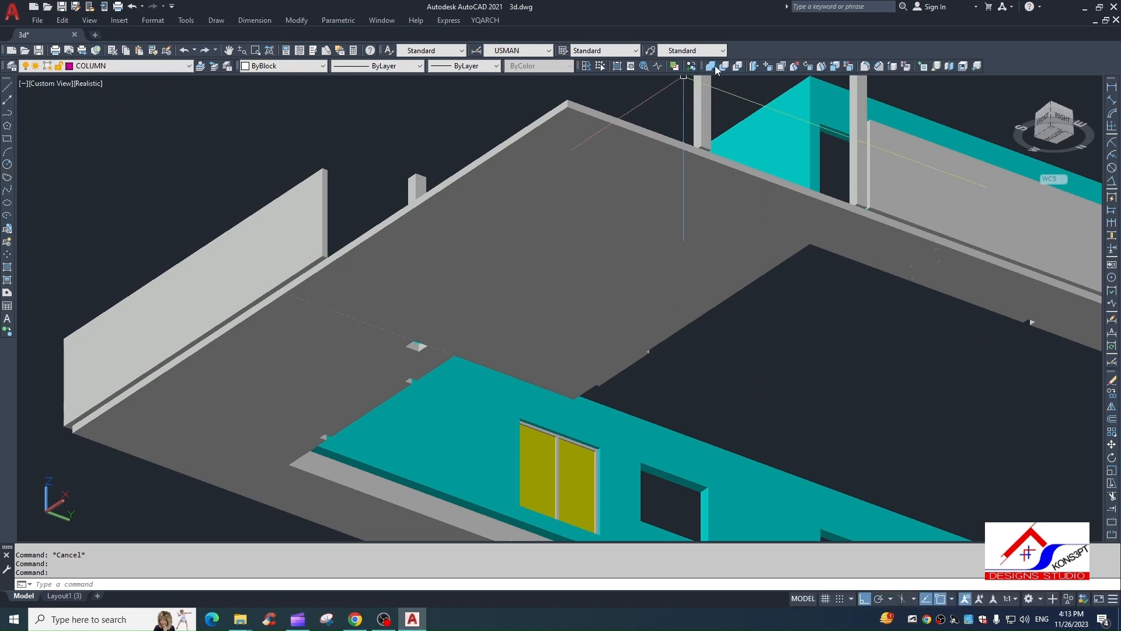
Step: Extrude the bottom face of the long side wall down by 12 inches with a taper angle of 0
{"action": "left_click", "coordinate": [755, 66]}
{"action": "scroll", "coordinate": [343, 484], "scroll_direction": "up", "scroll_amount": 5}
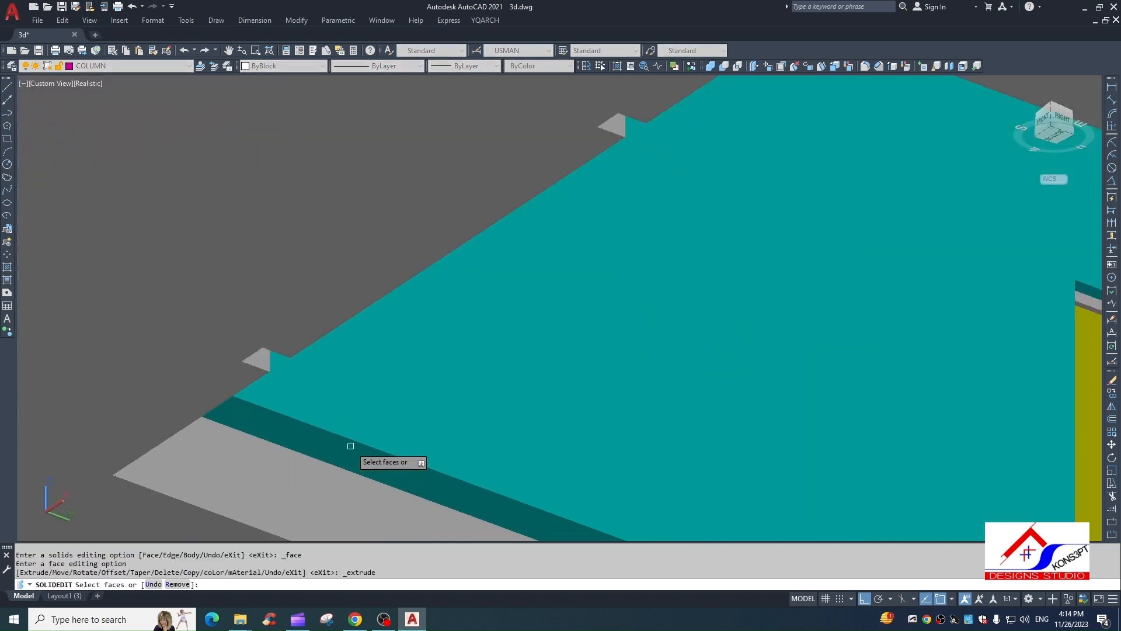
{"action": "left_click", "coordinate": [349, 456]}
{"action": "scroll", "coordinate": [377, 478], "scroll_direction": "down", "scroll_amount": 5}
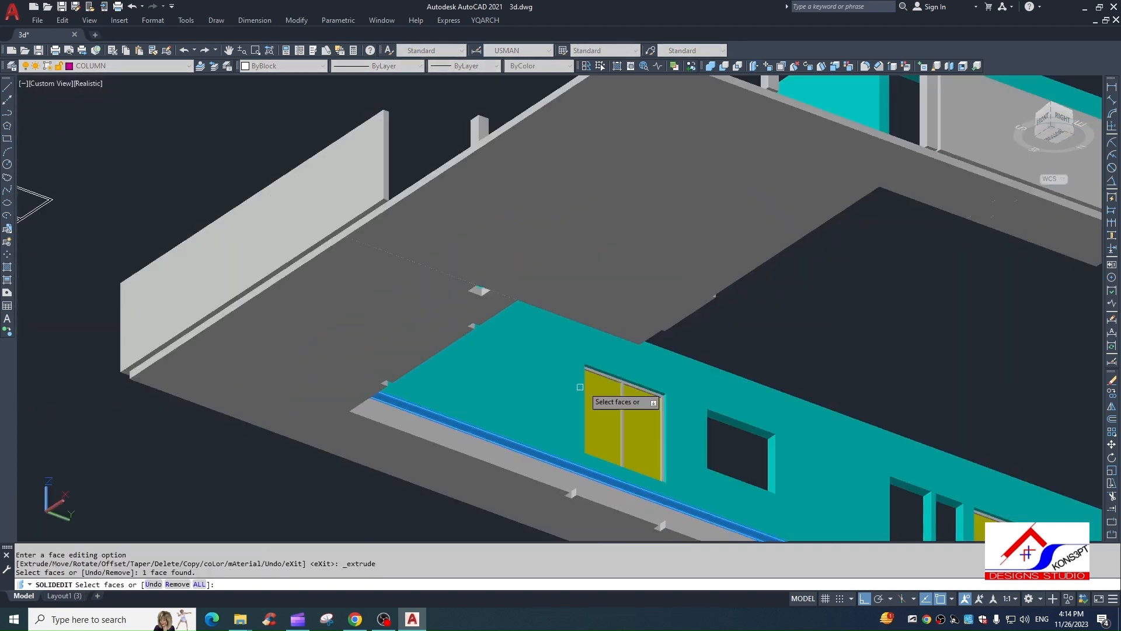
{"action": "key", "text": "Return"}
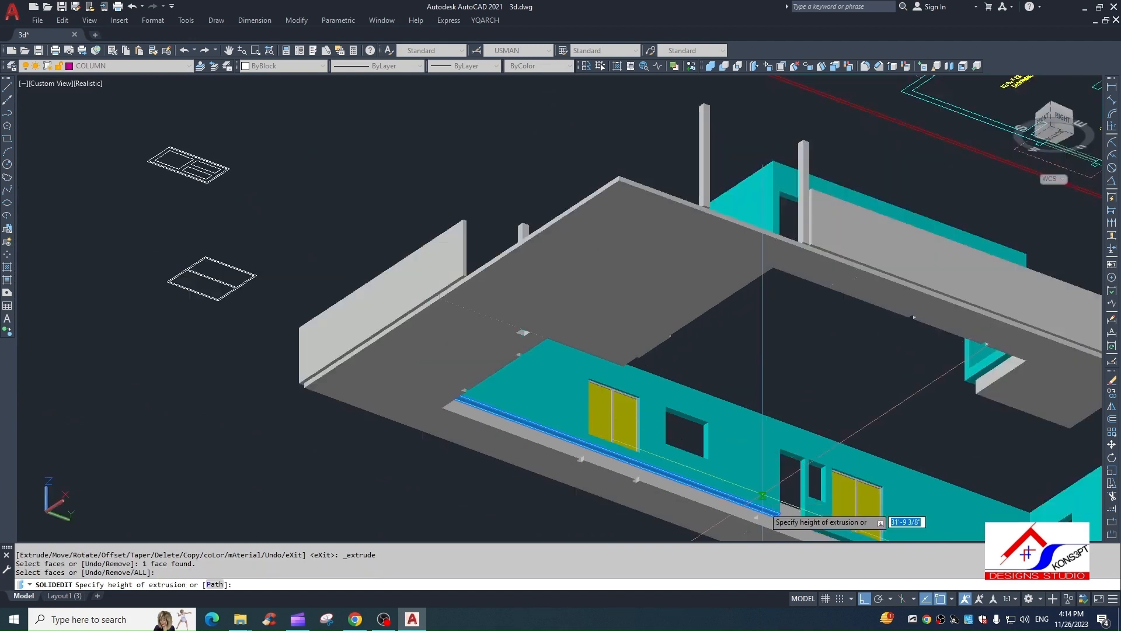
{"action": "left_click", "coordinate": [793, 374]}
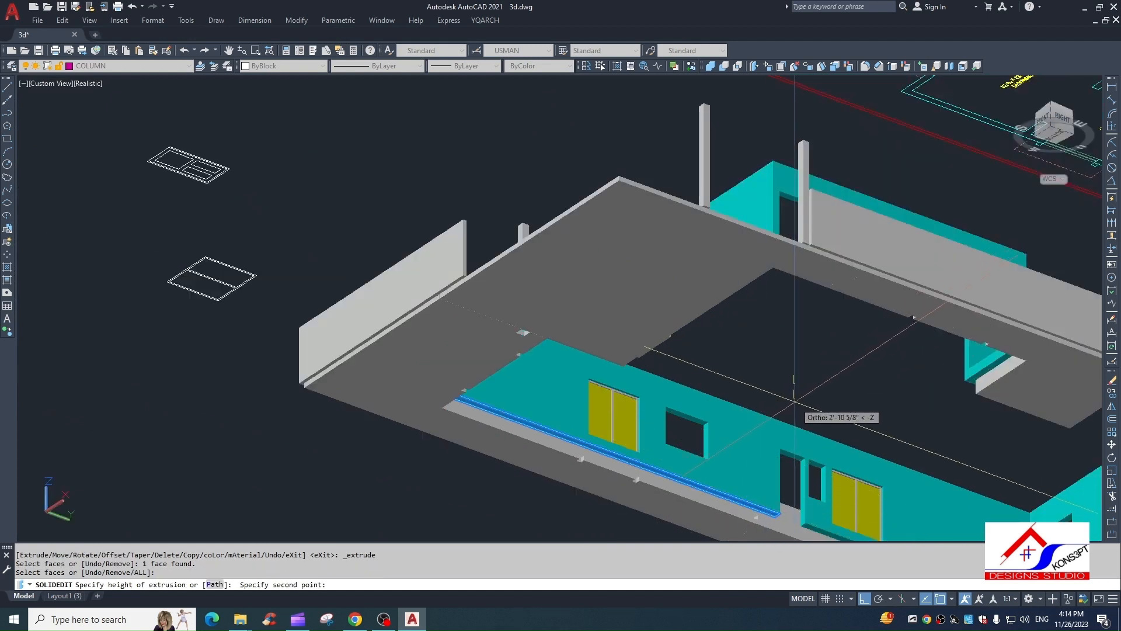
{"action": "key", "text": "Return"}
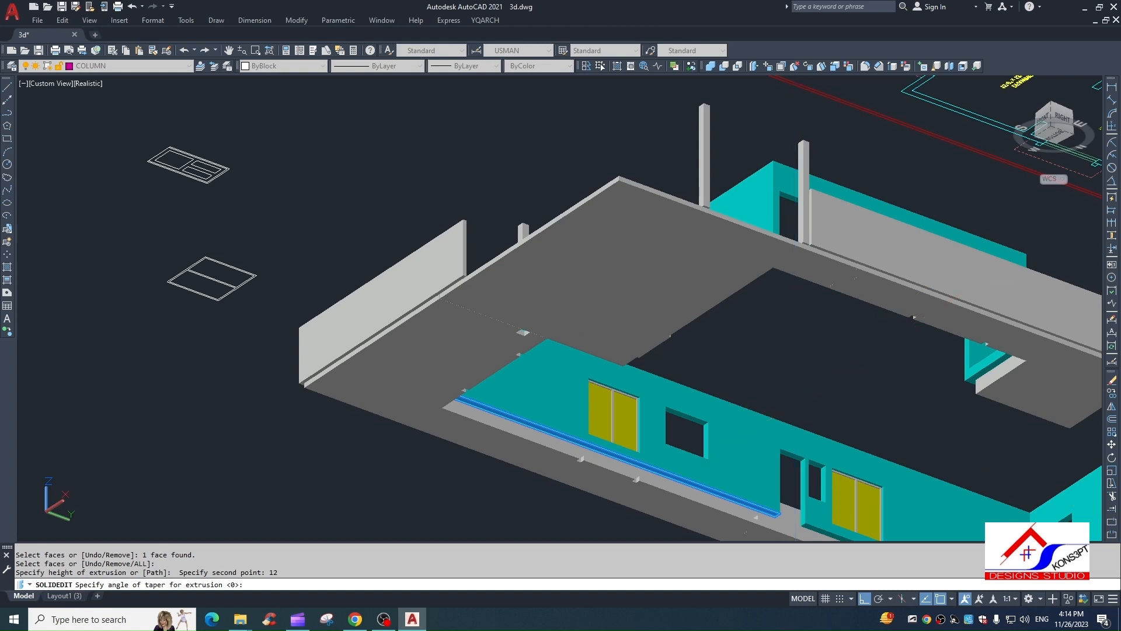
{"action": "key", "text": "Return"}
{"action": "middle_click_drag", "start_coordinate": [765, 448], "coordinate": [736, 368]}
Step: Extrude the bottom face of the long side wall's section beyond the door opening down by 12 inches
{"action": "scroll", "coordinate": [765, 448], "scroll_direction": "up", "scroll_amount": 5}
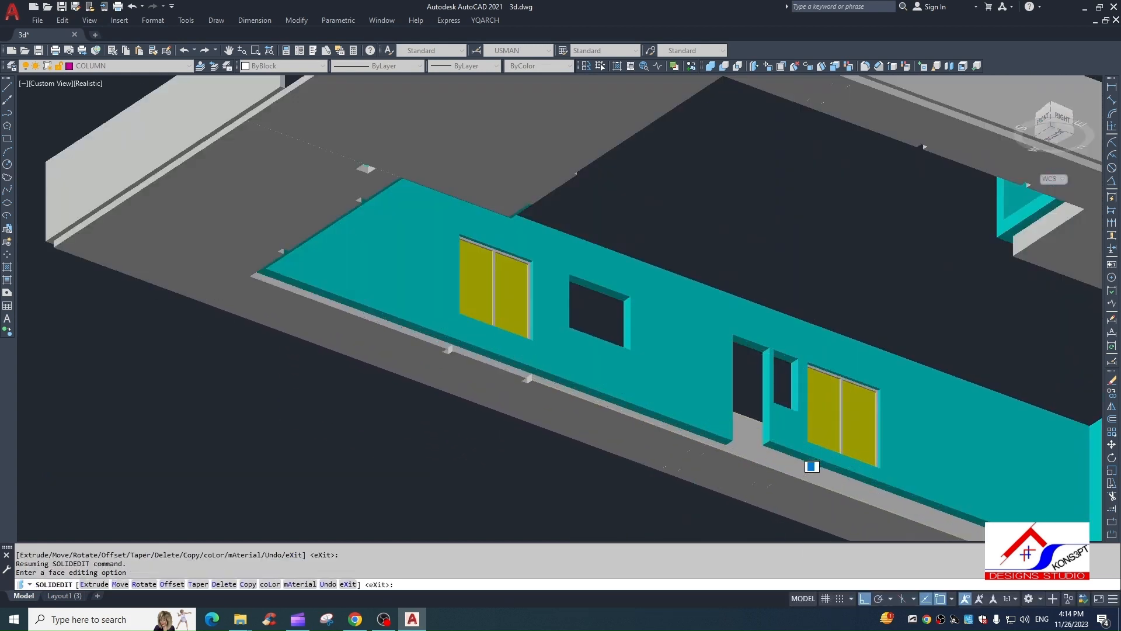
{"action": "key", "text": "Return"}
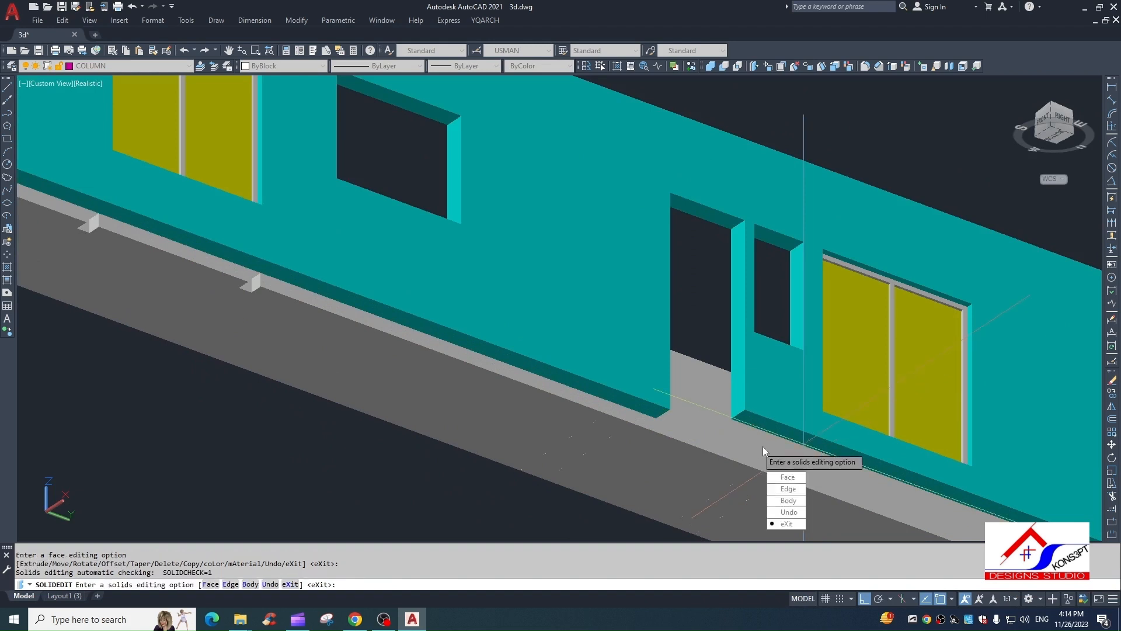
{"action": "left_click", "coordinate": [773, 475]}
{"action": "left_click", "coordinate": [792, 477]}
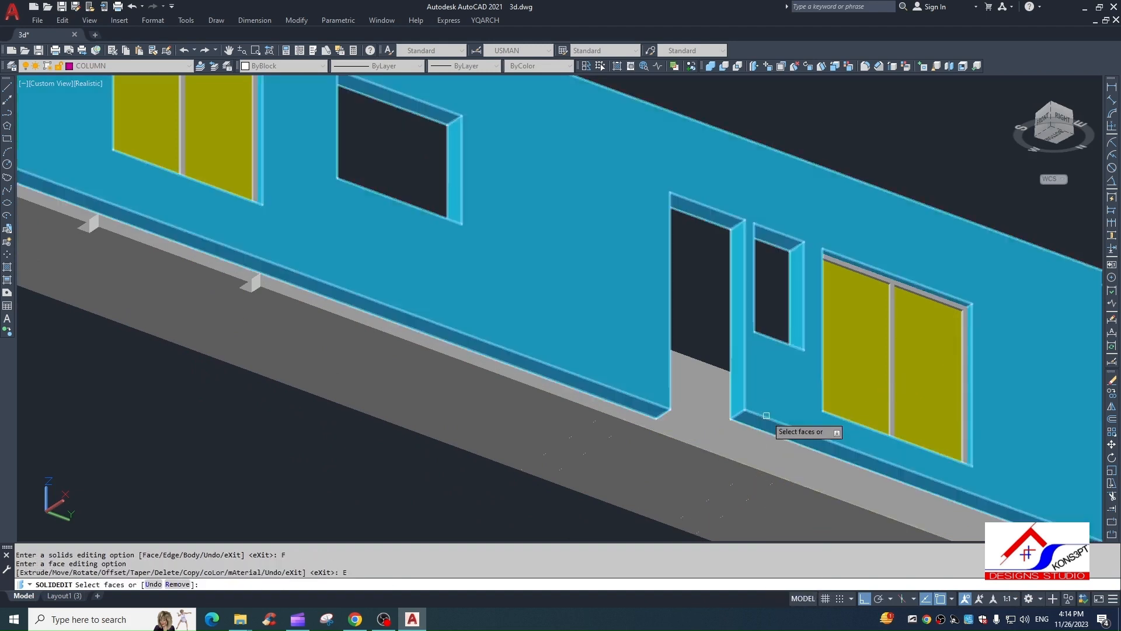
{"action": "scroll", "coordinate": [764, 428], "scroll_direction": "up", "scroll_amount": 5}
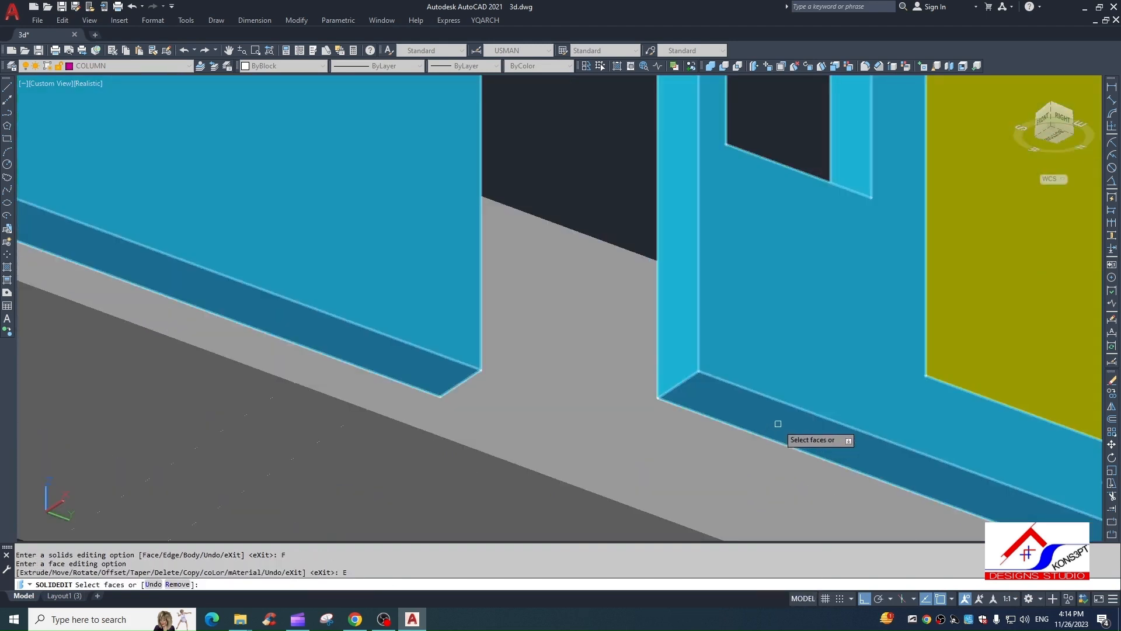
{"action": "left_click", "coordinate": [769, 423]}
{"action": "key", "text": "Return"}
{"action": "type", "text": "12"}
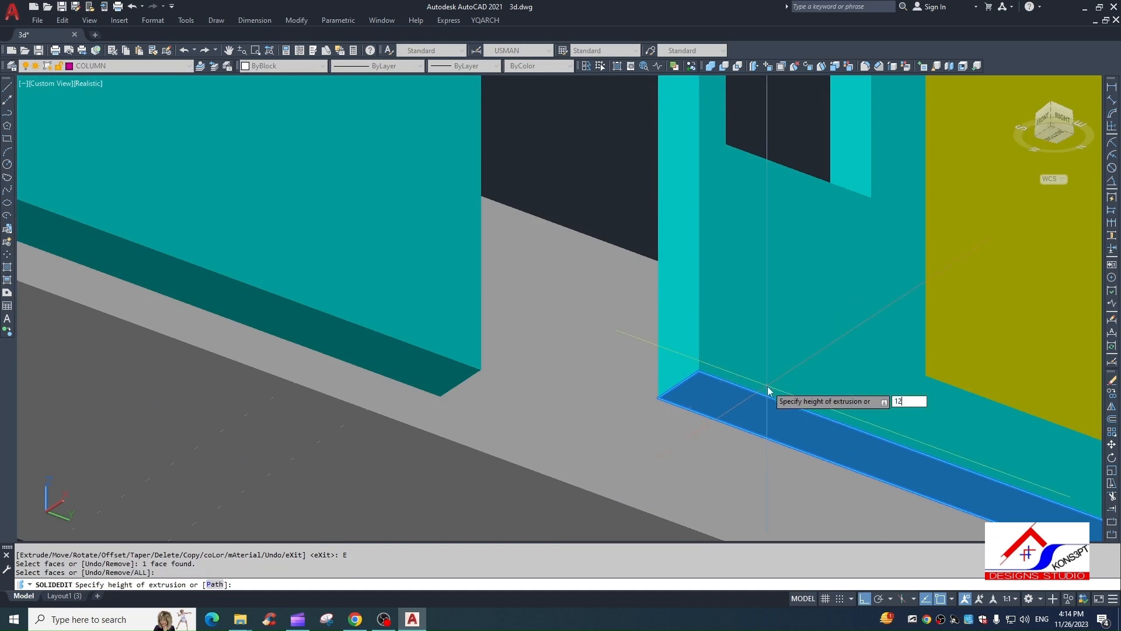
{"action": "key", "text": "Return"}
{"action": "scroll", "coordinate": [546, 330], "scroll_direction": "down", "scroll_amount": 5}
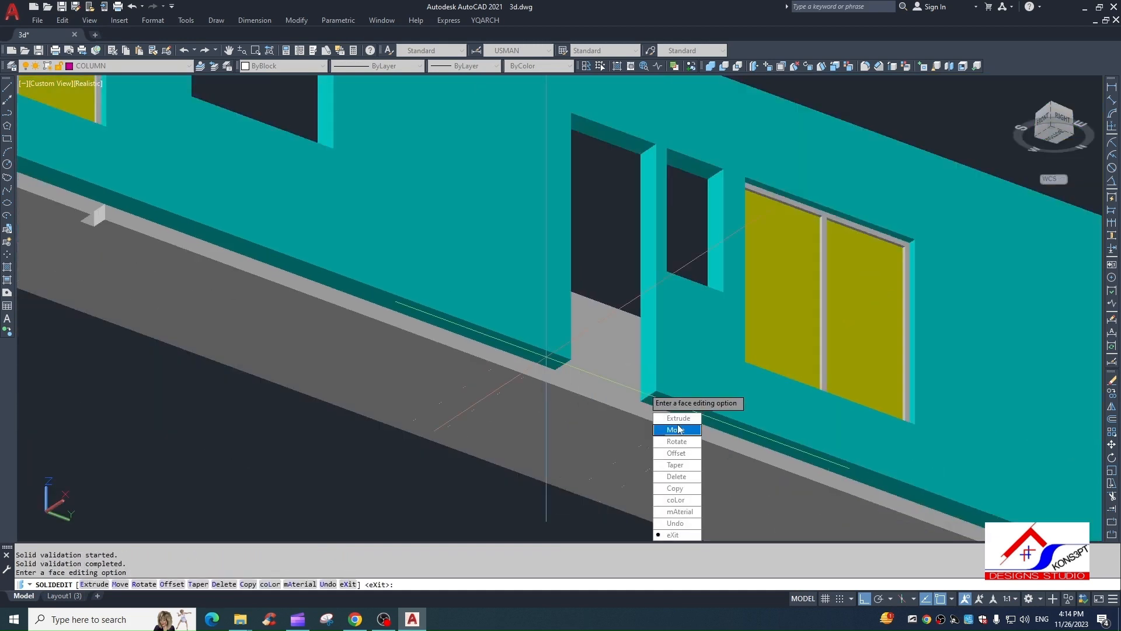
Step: Examine the house from underneath and around the front for walls whose bottom faces still stop above the slab
{"action": "left_click", "coordinate": [679, 418]}
{"action": "scroll", "coordinate": [763, 398], "scroll_direction": "down", "scroll_amount": 8}
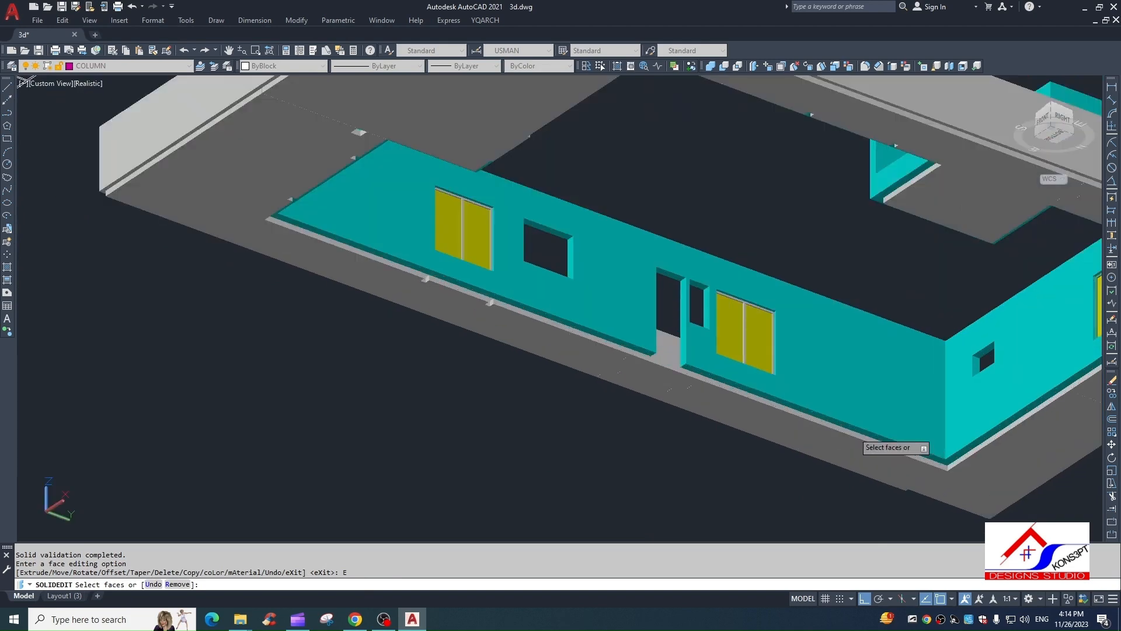
{"action": "scroll", "coordinate": [933, 470], "scroll_direction": "down", "scroll_amount": 3}
{"action": "scroll", "coordinate": [817, 333], "scroll_direction": "up", "scroll_amount": 4}
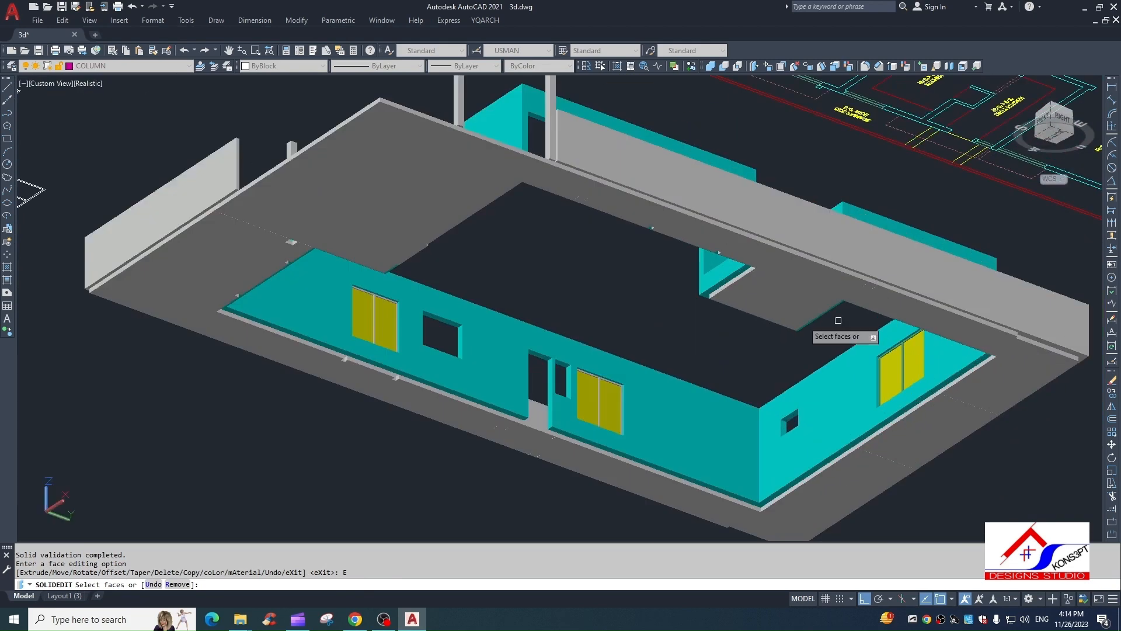
{"action": "middle_click_drag", "start_coordinate": [695, 318], "coordinate": [665, 304]}
{"action": "scroll", "coordinate": [664, 304], "scroll_direction": "down", "scroll_amount": 3}
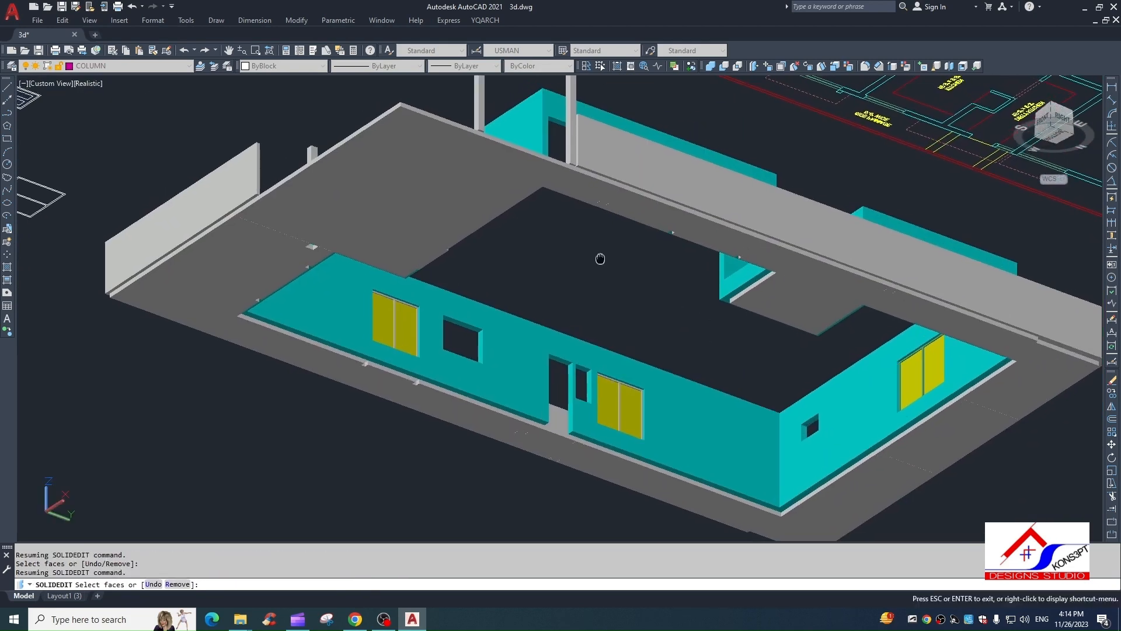
{"action": "middle_click_drag", "start_coordinate": [601, 257], "coordinate": [598, 334], "text": "shift"}
{"action": "scroll", "coordinate": [544, 208], "scroll_direction": "up", "scroll_amount": 3}
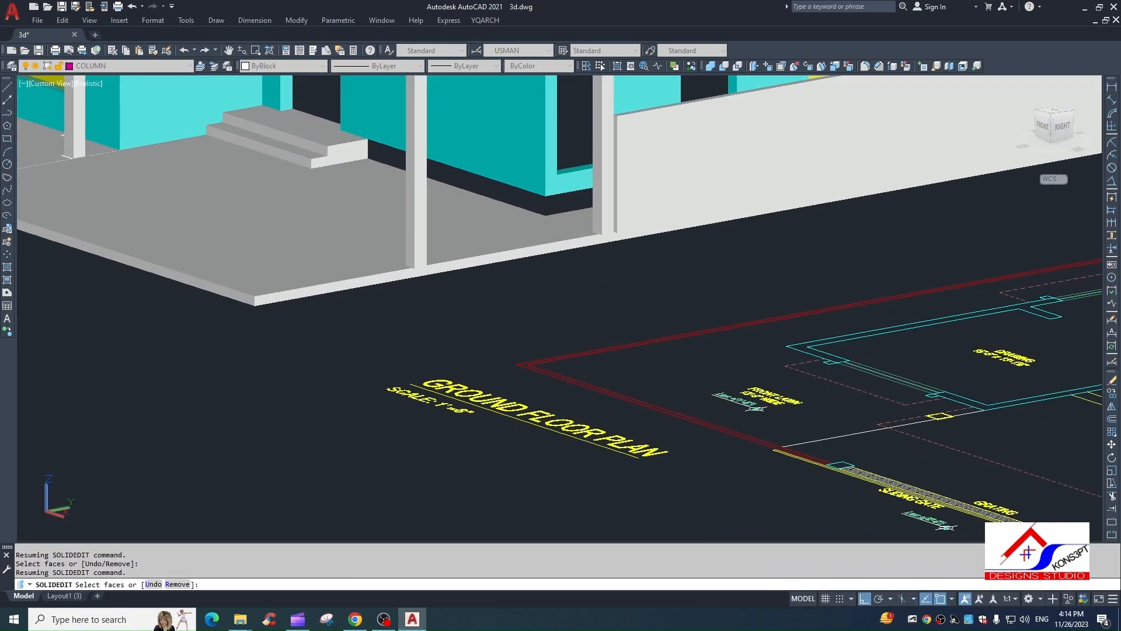
{"action": "middle_click_drag", "start_coordinate": [556, 258], "coordinate": [513, 152]}
{"action": "scroll", "coordinate": [514, 152], "scroll_direction": "down", "scroll_amount": 3}
{"action": "scroll", "coordinate": [514, 350], "scroll_direction": "down", "scroll_amount": 2}
{"action": "scroll", "coordinate": [444, 379], "scroll_direction": "up", "scroll_amount": 2}
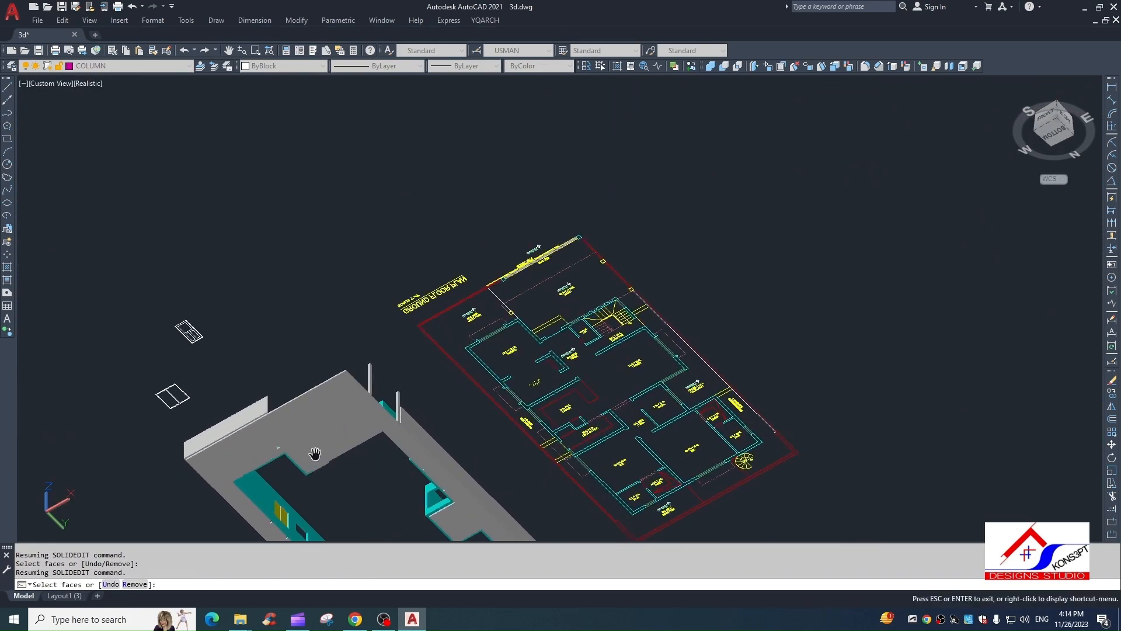
{"action": "middle_click_drag", "start_coordinate": [362, 462], "coordinate": [508, 336]}
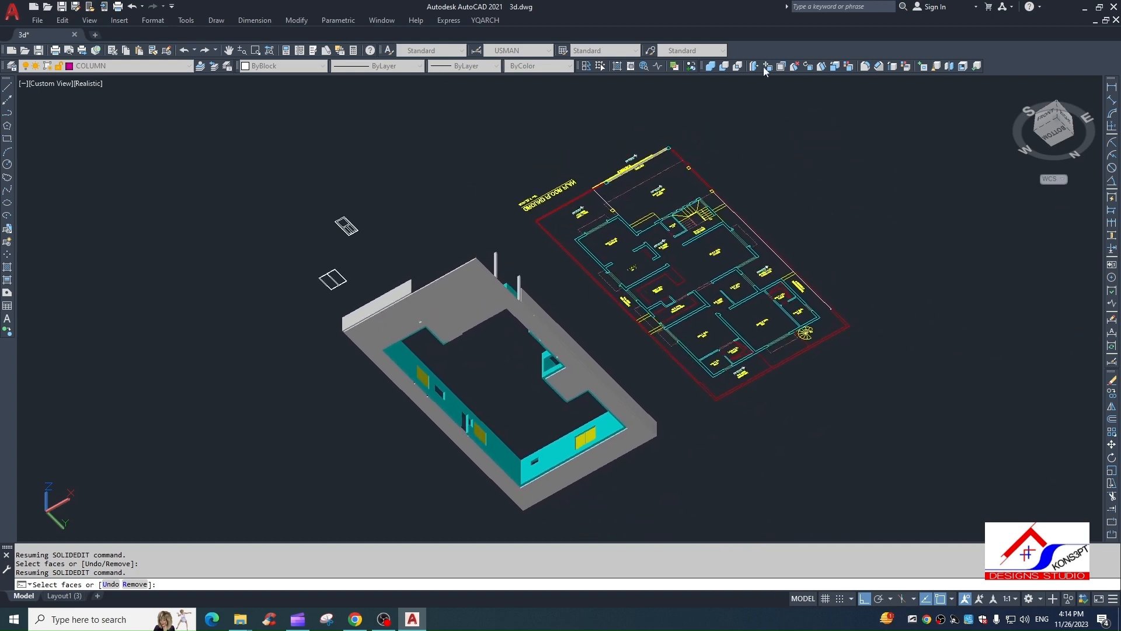
{"action": "scroll", "coordinate": [512, 355], "scroll_direction": "down", "scroll_amount": 3}
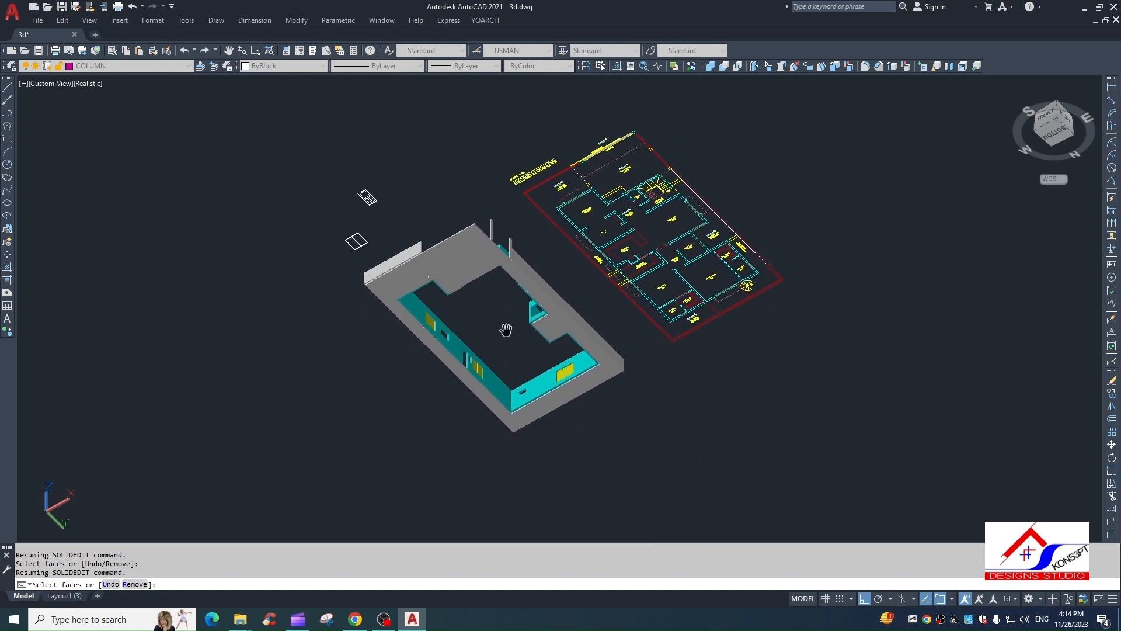
{"action": "middle_click_drag", "start_coordinate": [504, 351], "coordinate": [503, 356]}
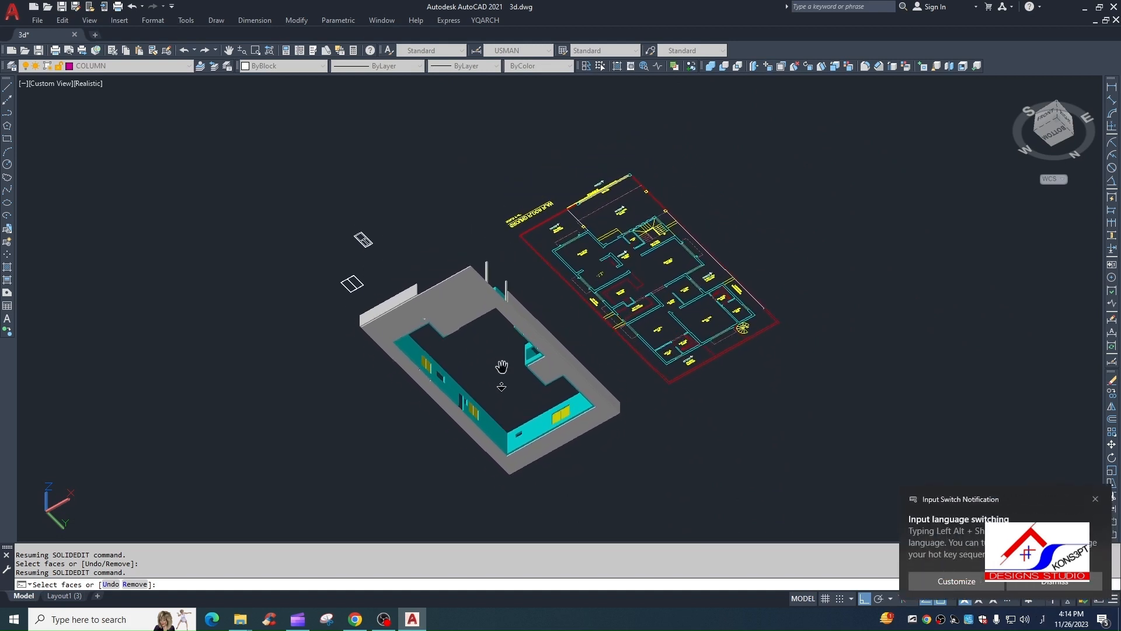
{"action": "middle_click_drag", "start_coordinate": [501, 367], "coordinate": [548, 303]}
Step: Switch the model to the SW Isometric view
{"action": "left_click", "coordinate": [89, 21]}
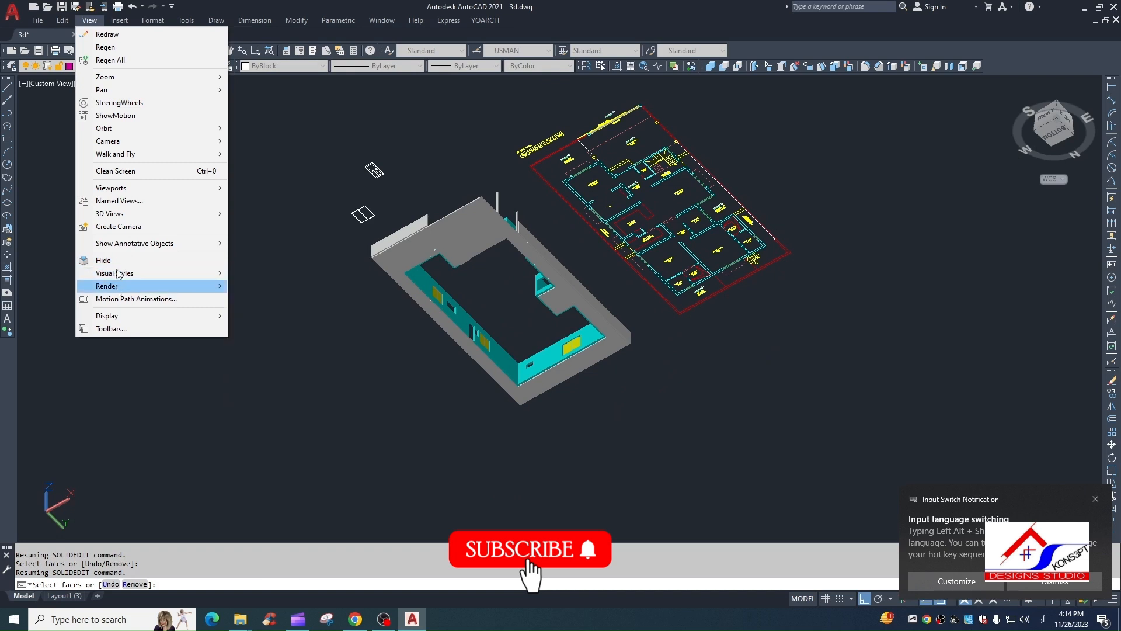
{"action": "mouse_move", "coordinate": [121, 278]}
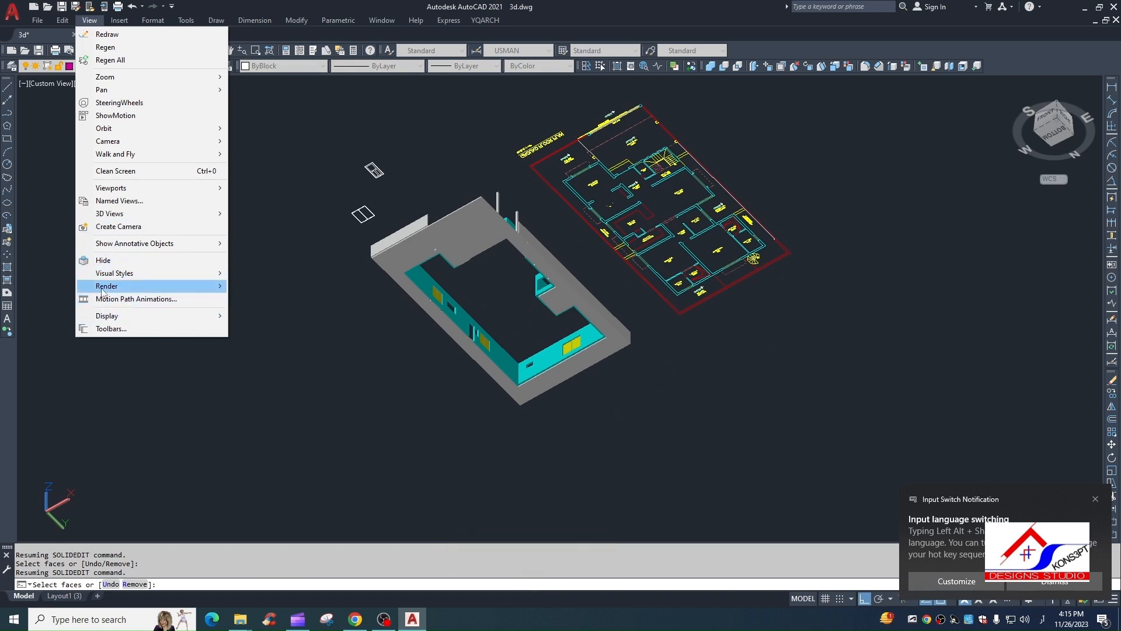
{"action": "mouse_move", "coordinate": [119, 217]}
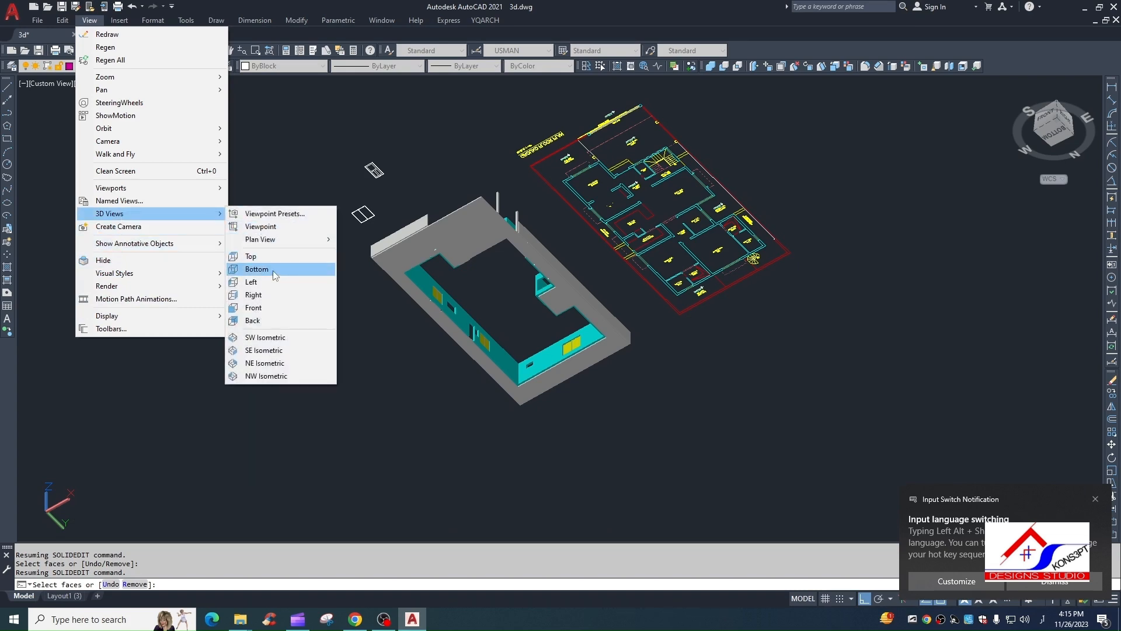
{"action": "left_click", "coordinate": [263, 338]}
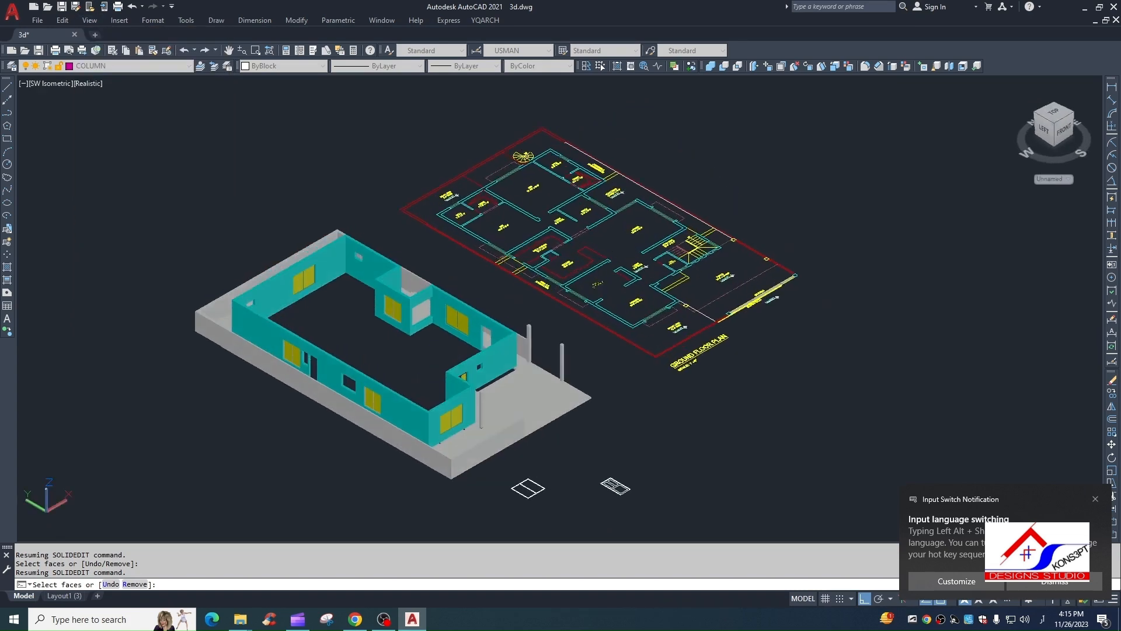
Step: Extrude the bottom face of the front corner wall beside the entrance down by 12 inches with a taper angle of 0
{"action": "scroll", "coordinate": [674, 421], "scroll_direction": "up", "scroll_amount": 5}
{"action": "middle_click_drag", "start_coordinate": [532, 494], "coordinate": [688, 395]}
{"action": "middle_click_drag", "start_coordinate": [648, 393], "coordinate": [782, 363], "text": "shift"}
{"action": "scroll", "coordinate": [810, 267], "scroll_direction": "up", "scroll_amount": 6}
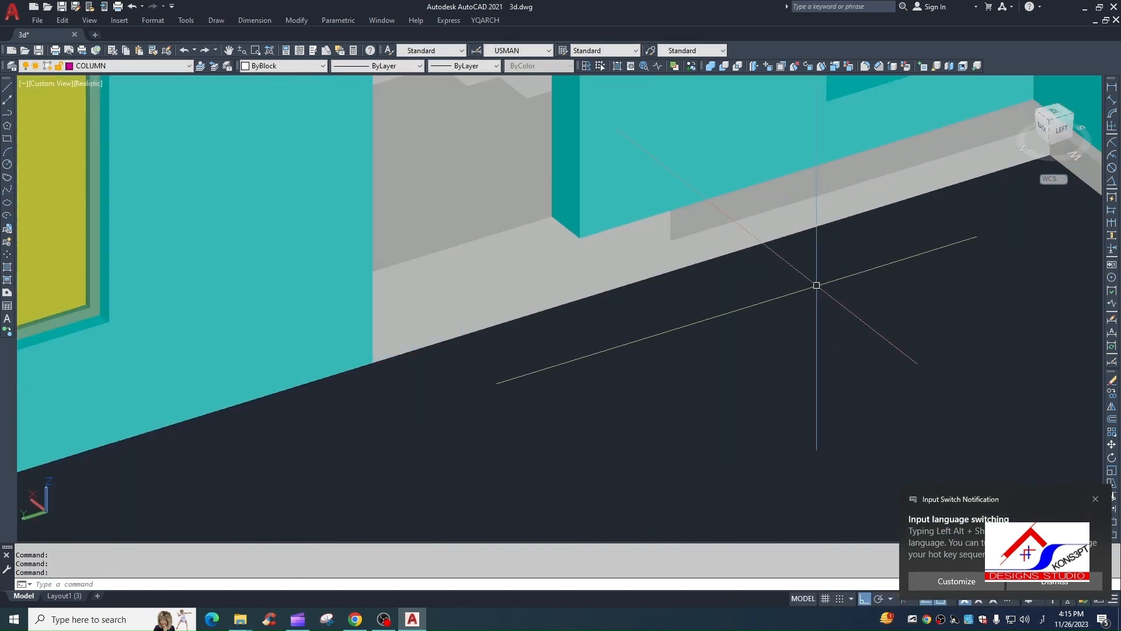
{"action": "middle_click_drag", "start_coordinate": [816, 285], "coordinate": [792, 179], "text": "shift"}
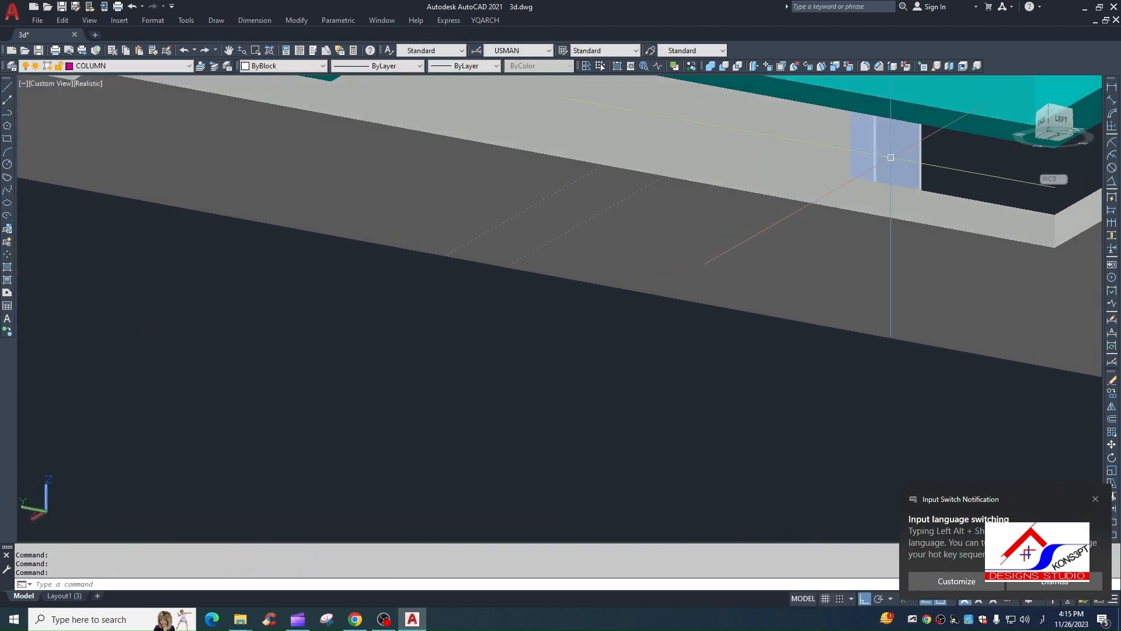
{"action": "left_click", "coordinate": [764, 66]}
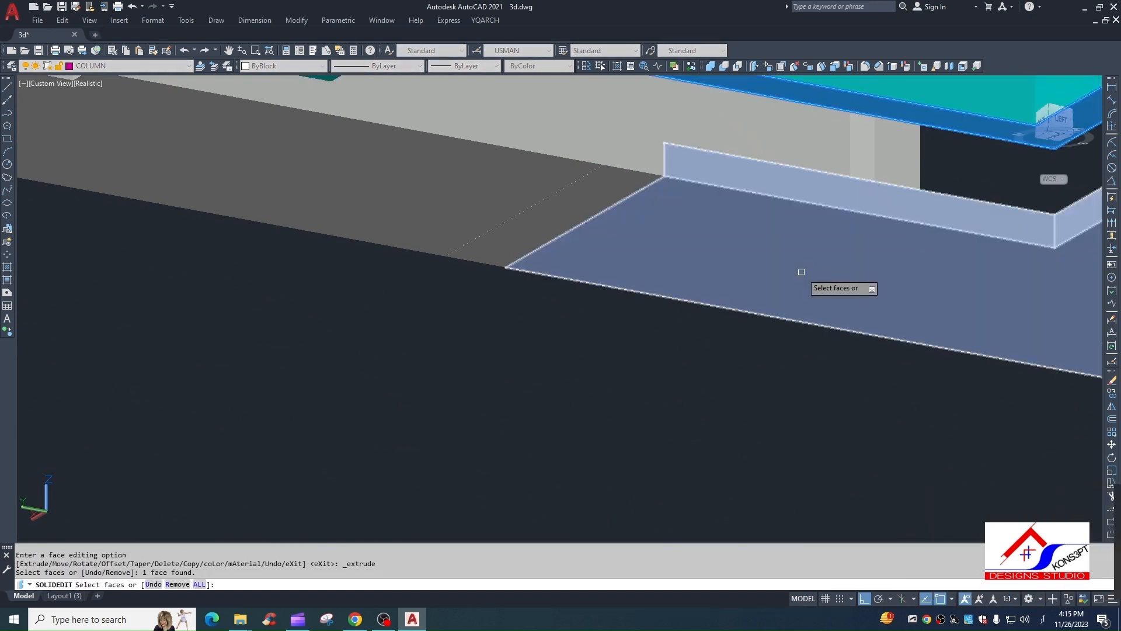
{"action": "key", "text": "Return"}
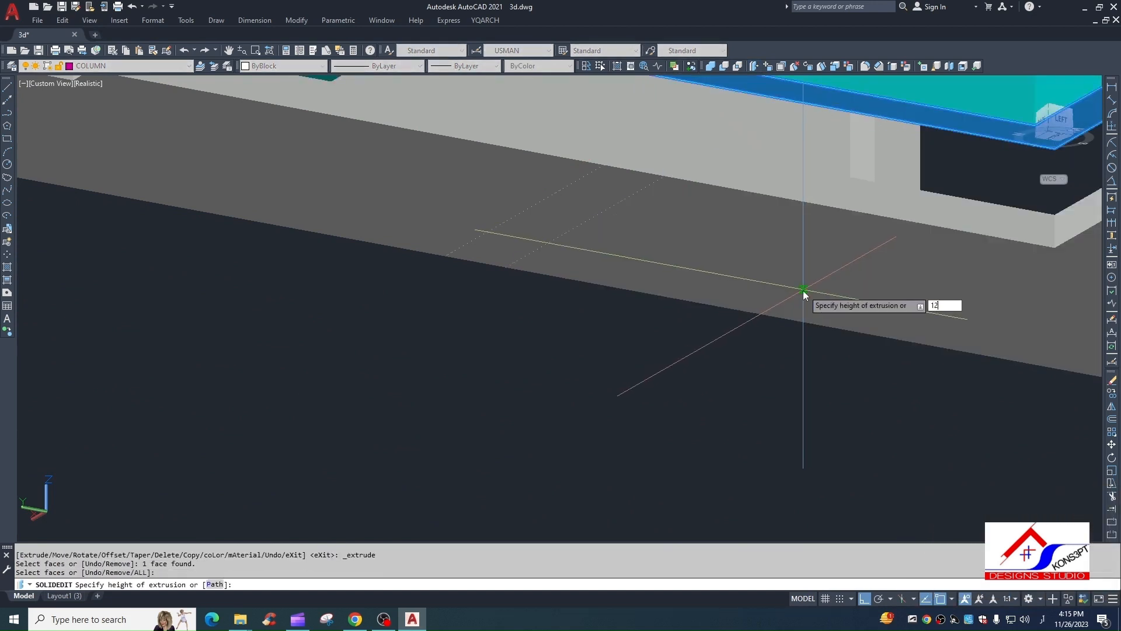
{"action": "type", "text": "12"}
{"action": "key", "text": "Return"}
{"action": "key", "text": "Return"}
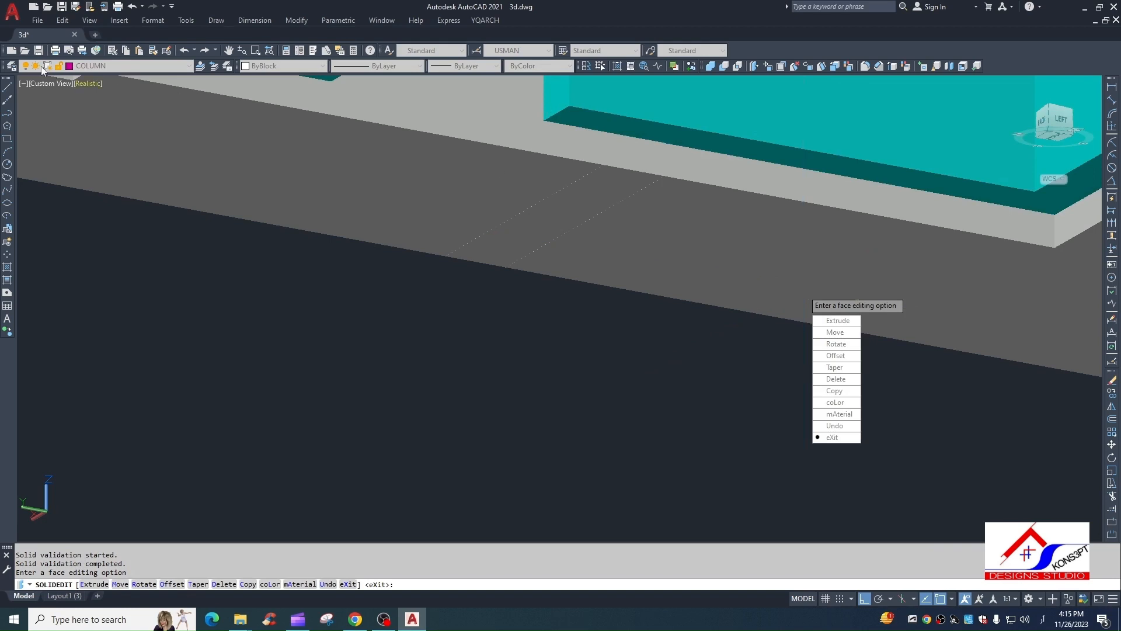
{"action": "key", "text": "Escape"}
Step: Examine the house from the sides, back and front, checking how the walls and entrance steps meet the slab
{"action": "scroll", "coordinate": [471, 195], "scroll_direction": "down", "scroll_amount": 8}
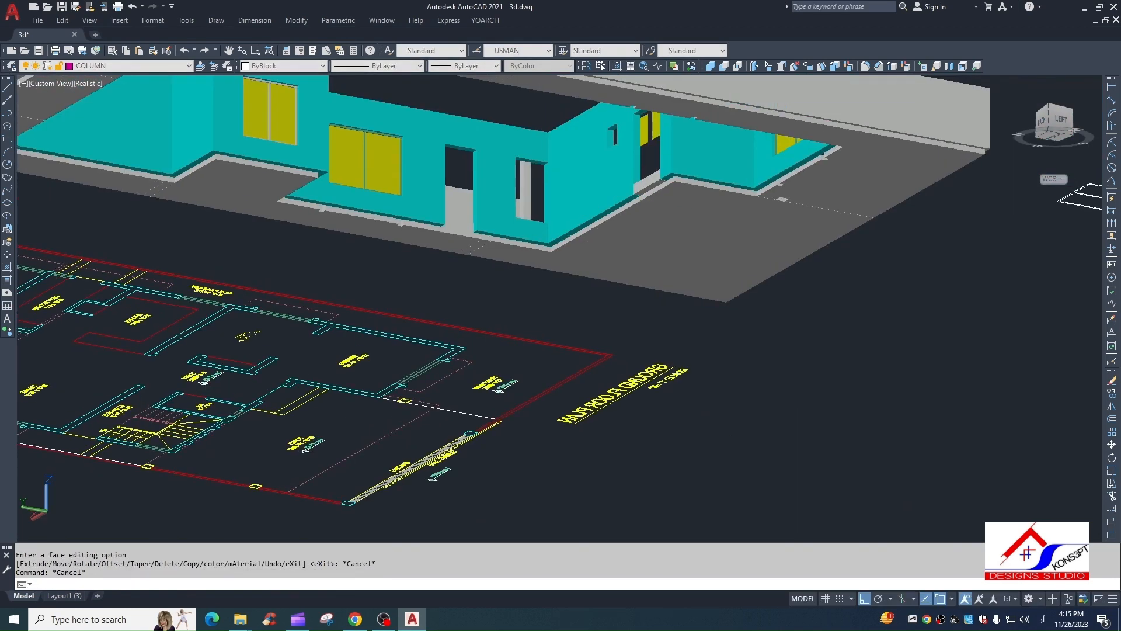
{"action": "middle_click_drag", "start_coordinate": [470, 195], "coordinate": [509, 380], "text": "shift"}
{"action": "scroll", "coordinate": [509, 381], "scroll_direction": "down", "scroll_amount": 8}
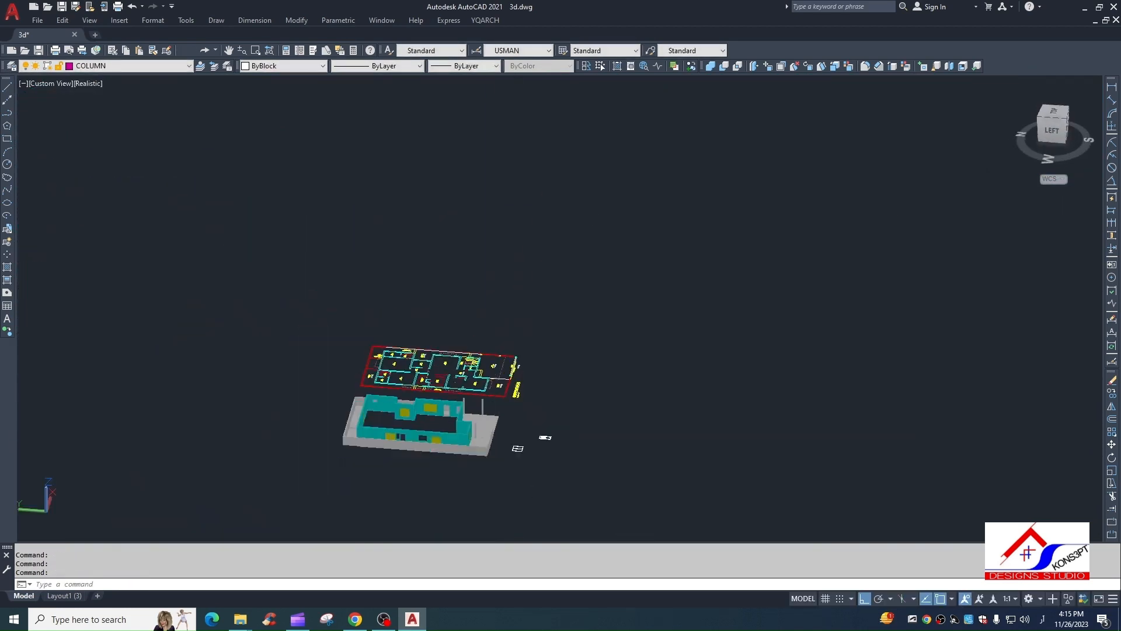
{"action": "middle_click_drag", "start_coordinate": [518, 448], "coordinate": [603, 327], "text": "shift"}
{"action": "middle_click_drag", "start_coordinate": [579, 401], "coordinate": [522, 351]}
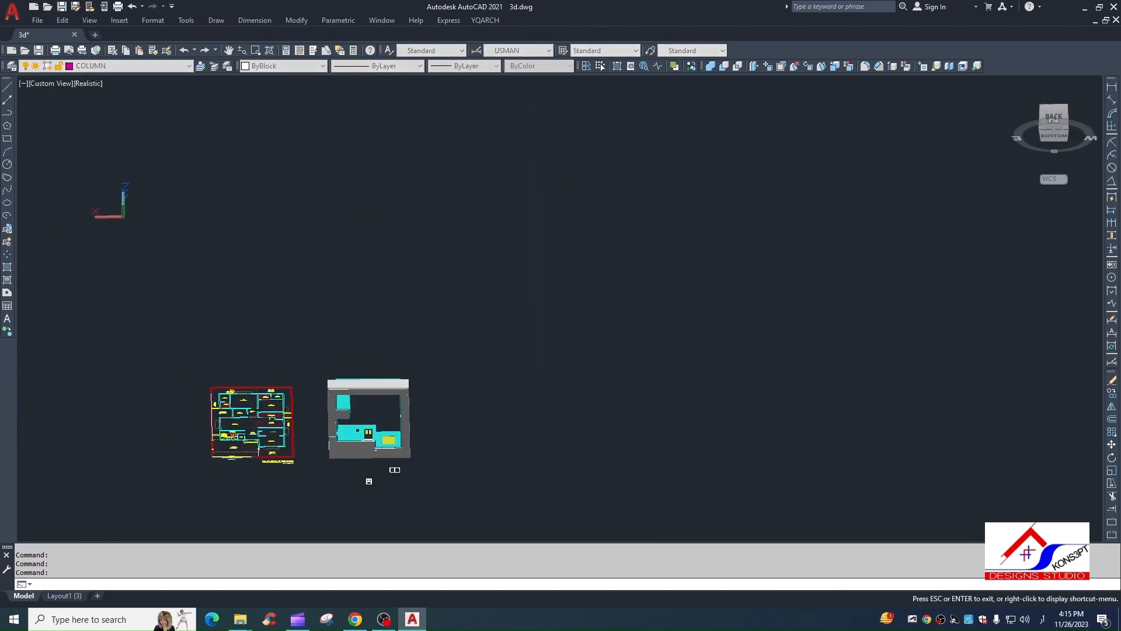
{"action": "middle_click_drag", "start_coordinate": [390, 432], "coordinate": [374, 514], "text": "shift"}
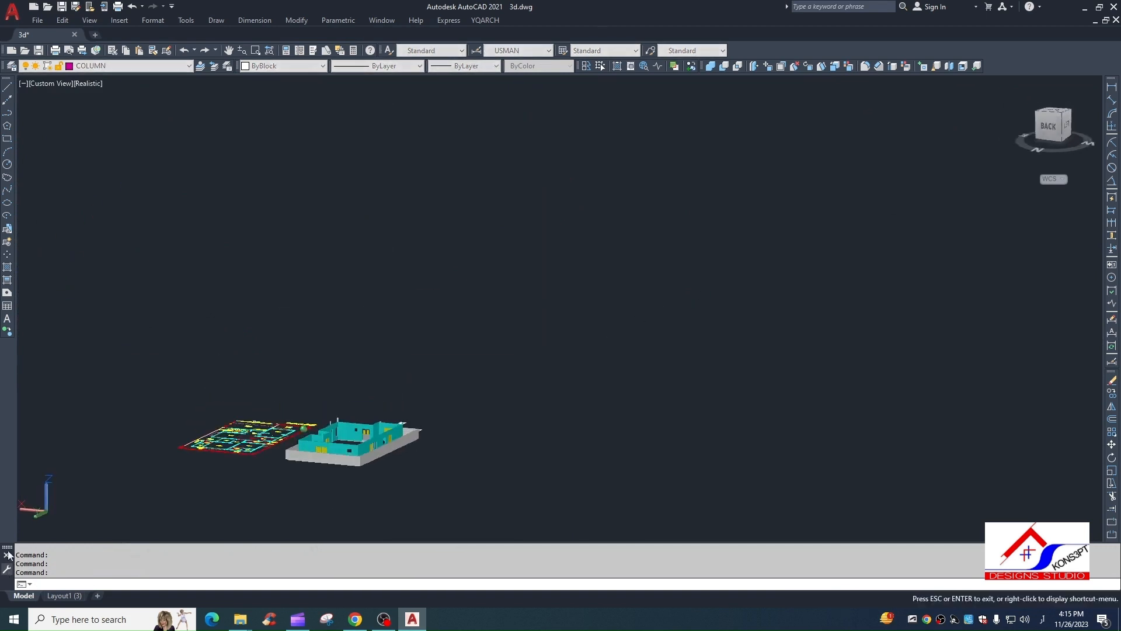
{"action": "middle_click_drag", "start_coordinate": [206, 482], "coordinate": [67, 458], "text": "shift"}
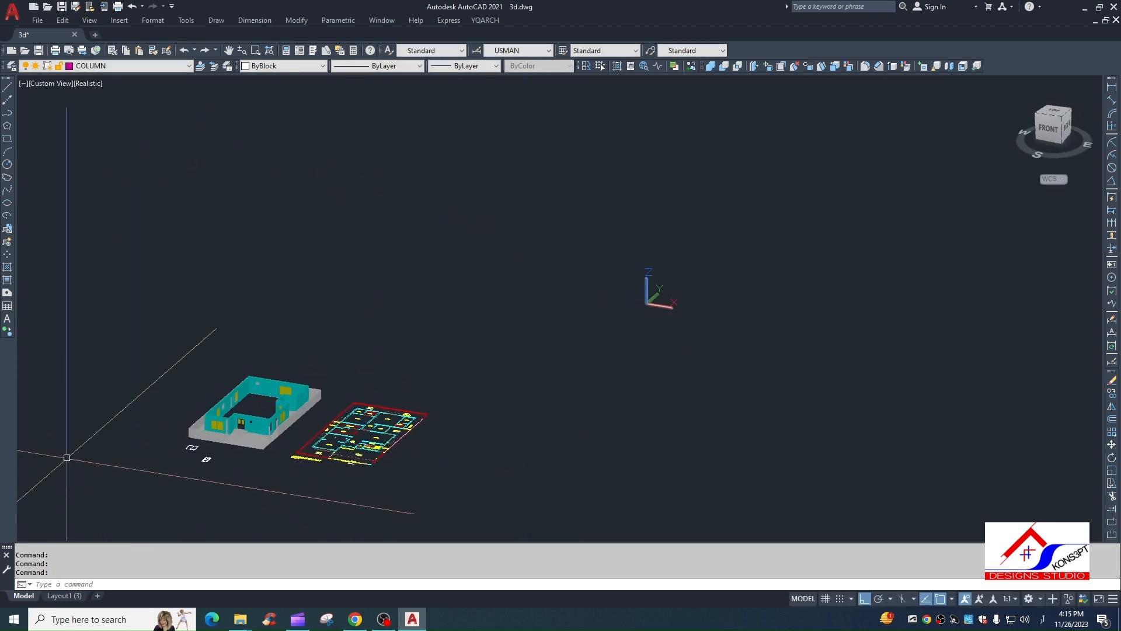
{"action": "scroll", "coordinate": [96, 441], "scroll_direction": "up", "scroll_amount": 6}
{"action": "scroll", "coordinate": [619, 438], "scroll_direction": "up", "scroll_amount": 6}
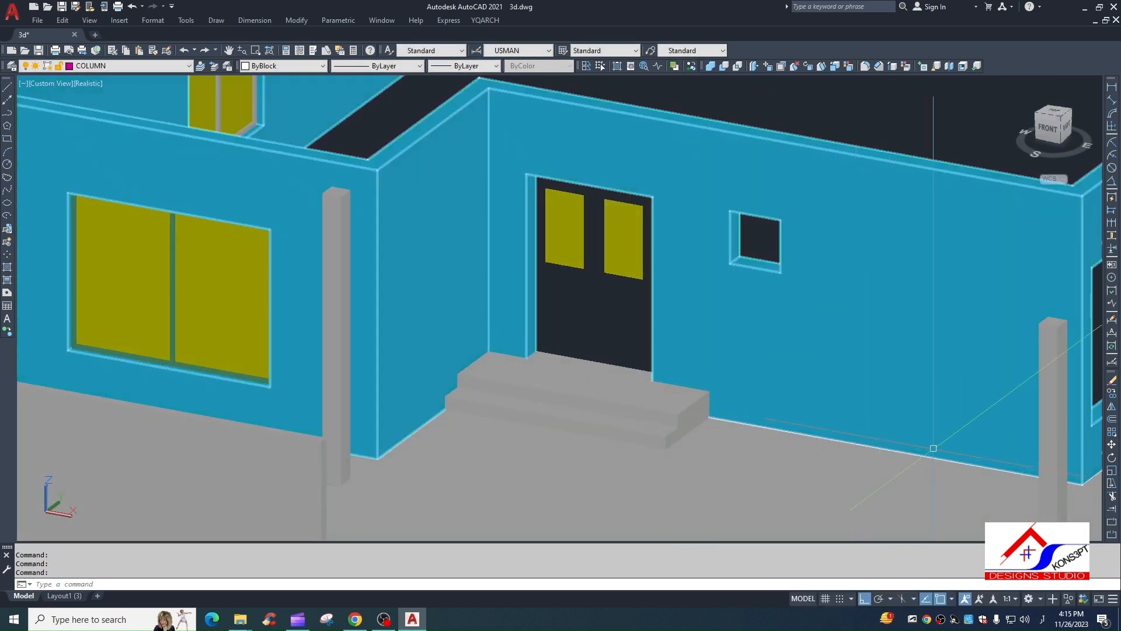
{"action": "scroll", "coordinate": [612, 325], "scroll_direction": "down", "scroll_amount": 10}
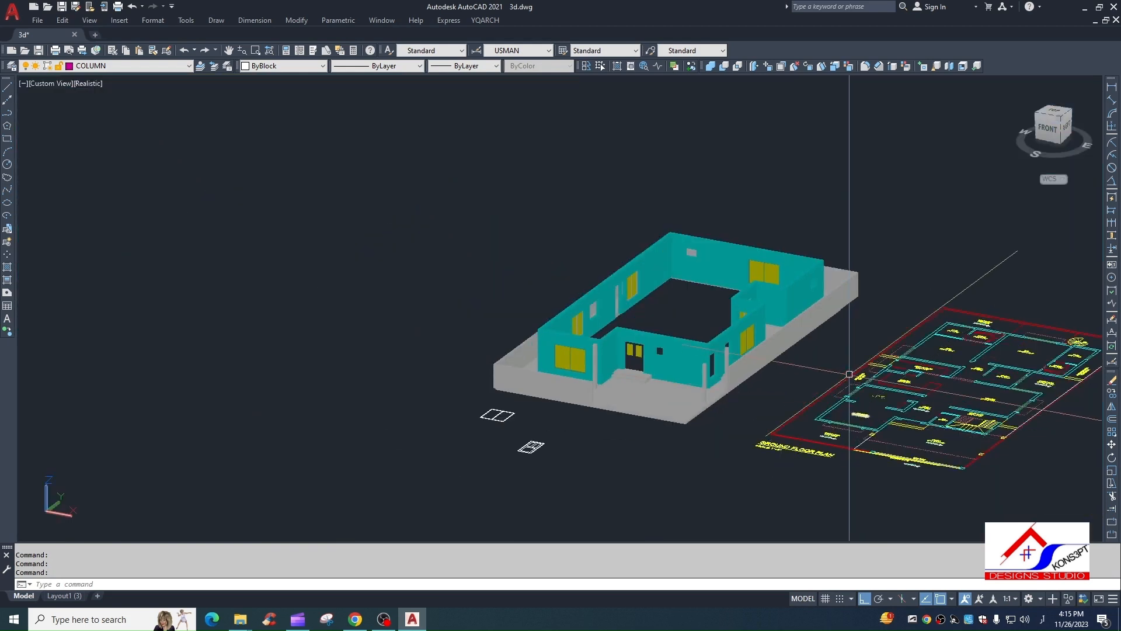
{"action": "scroll", "coordinate": [786, 388], "scroll_direction": "up", "scroll_amount": 4}
{"action": "scroll", "coordinate": [616, 404], "scroll_direction": "up", "scroll_amount": 5}
{"action": "middle_click_drag", "start_coordinate": [620, 350], "coordinate": [578, 418]}
{"action": "scroll", "coordinate": [573, 330], "scroll_direction": "down", "scroll_amount": 9}
Step: Close the small notch in the slab beside the window wall by extruding its inner face to the opposite corner with taper 0
{"action": "scroll", "coordinate": [604, 260], "scroll_direction": "up", "scroll_amount": 4}
{"action": "scroll", "coordinate": [544, 214], "scroll_direction": "up", "scroll_amount": 10}
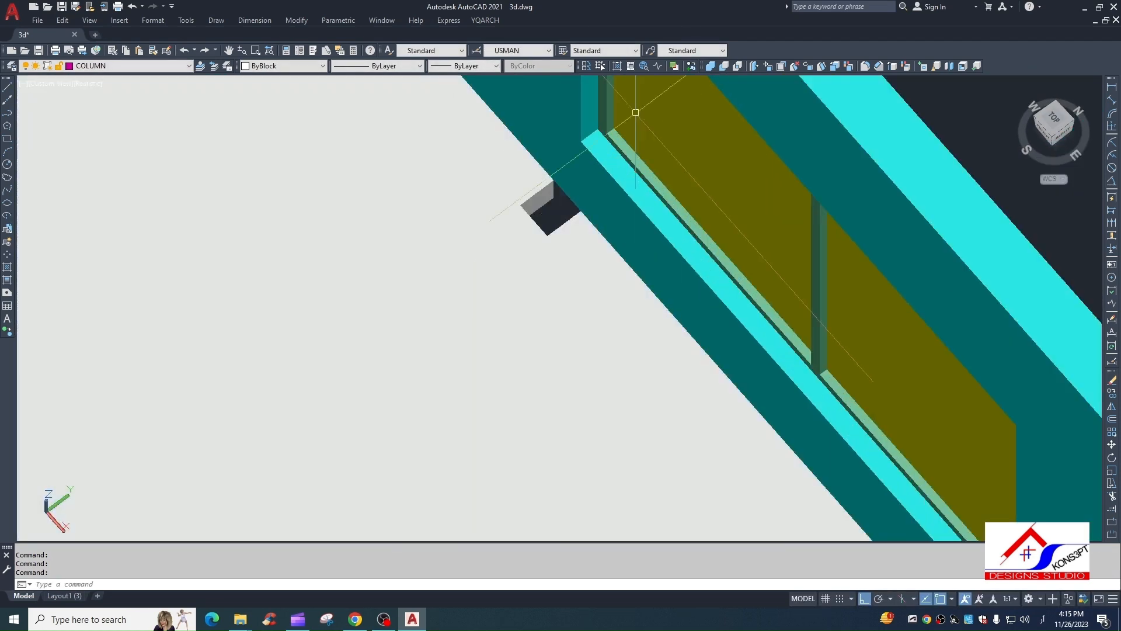
{"action": "left_click", "coordinate": [754, 66]}
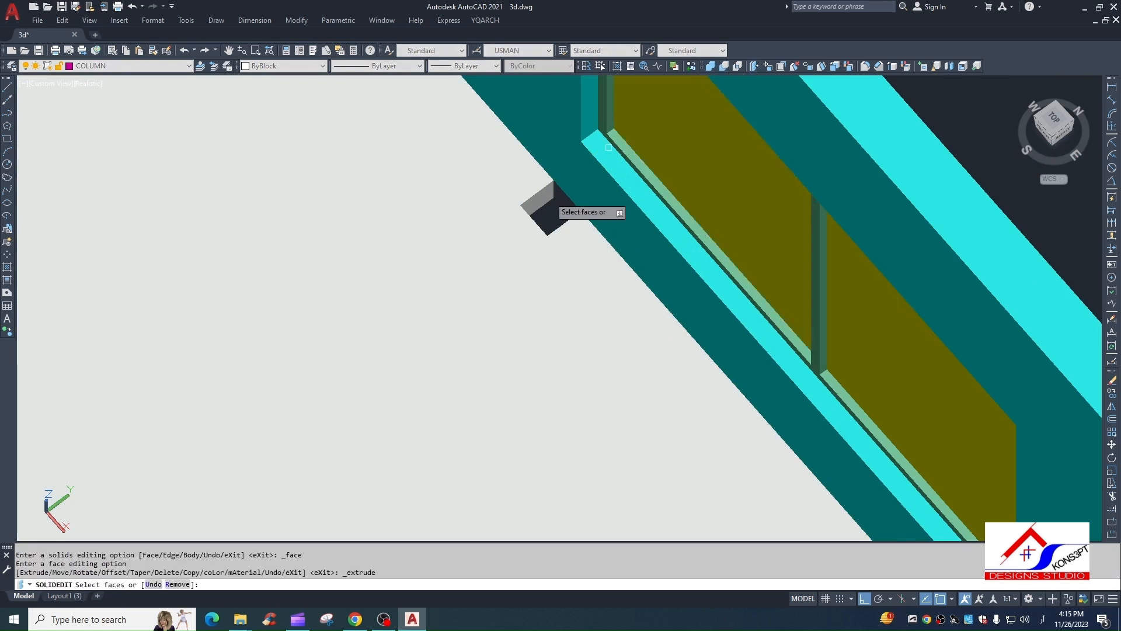
{"action": "left_click", "coordinate": [541, 202]}
{"action": "scroll", "coordinate": [546, 198], "scroll_direction": "up", "scroll_amount": 3}
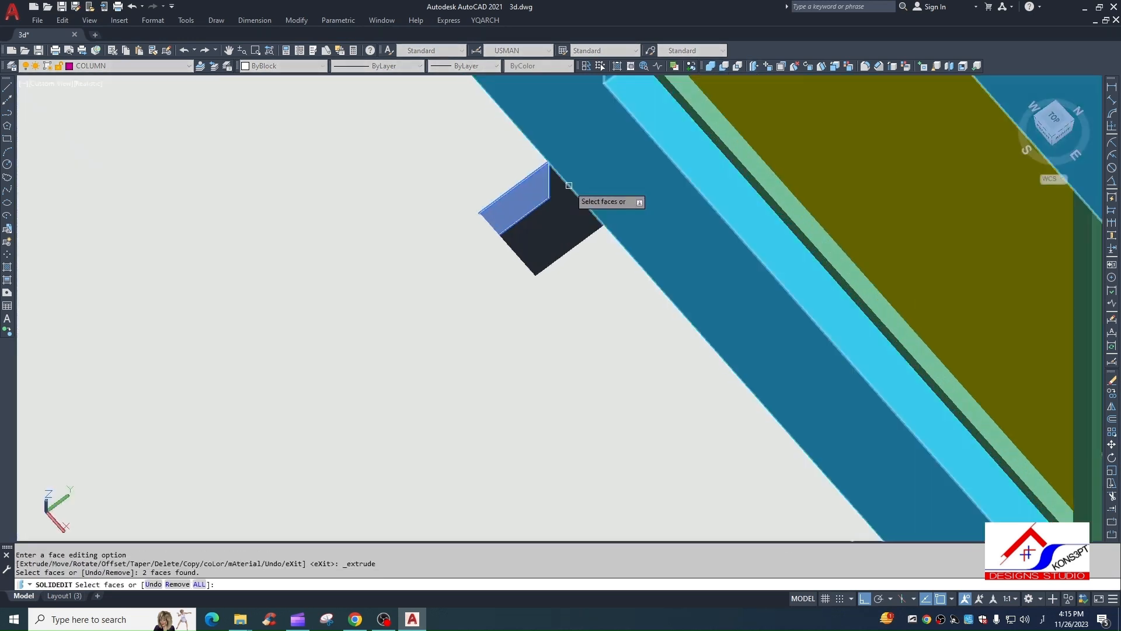
{"action": "key", "text": "Return"}
{"action": "left_click", "coordinate": [548, 161]}
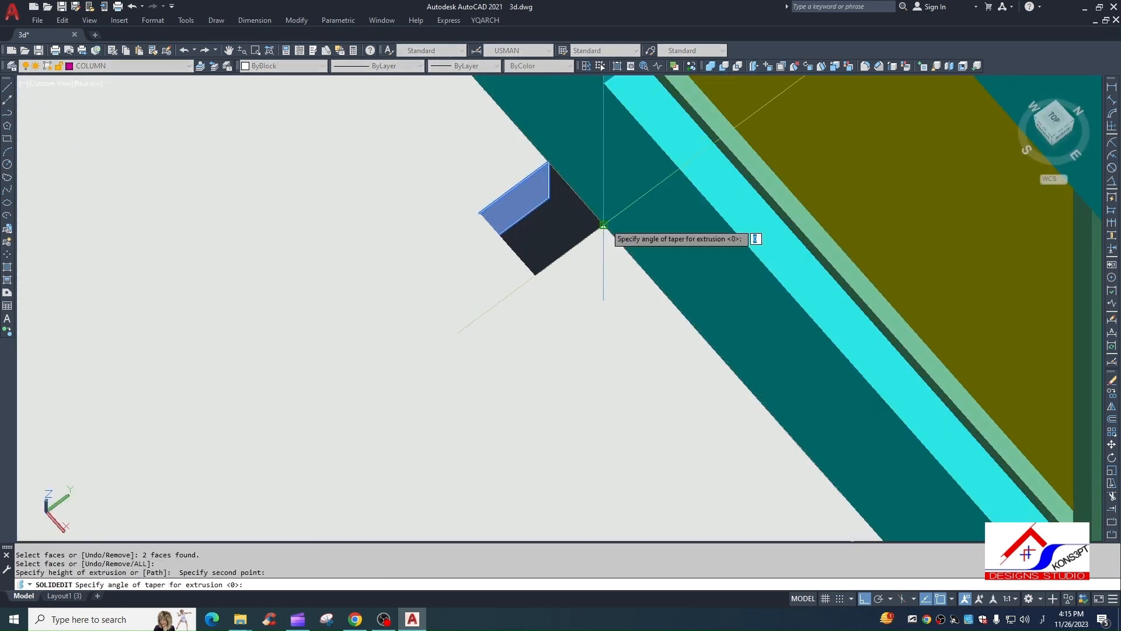
{"action": "key", "text": "Return"}
{"action": "key", "text": "Return"}
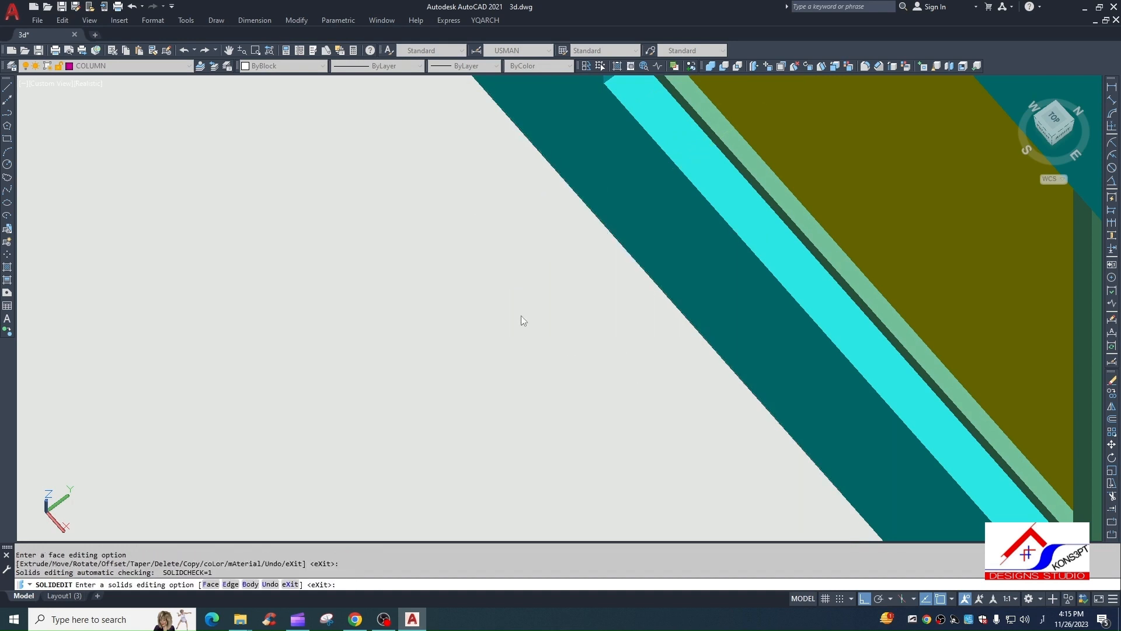
Step: Examine the house model around the front column and entrance, and compare it with the ground floor plan beside it
{"action": "key", "text": "Escape"}
{"action": "scroll", "coordinate": [521, 319], "scroll_direction": "down", "scroll_amount": 10}
{"action": "middle_click_drag", "start_coordinate": [638, 376], "coordinate": [601, 357]}
{"action": "scroll", "coordinate": [534, 387], "scroll_direction": "up", "scroll_amount": 6}
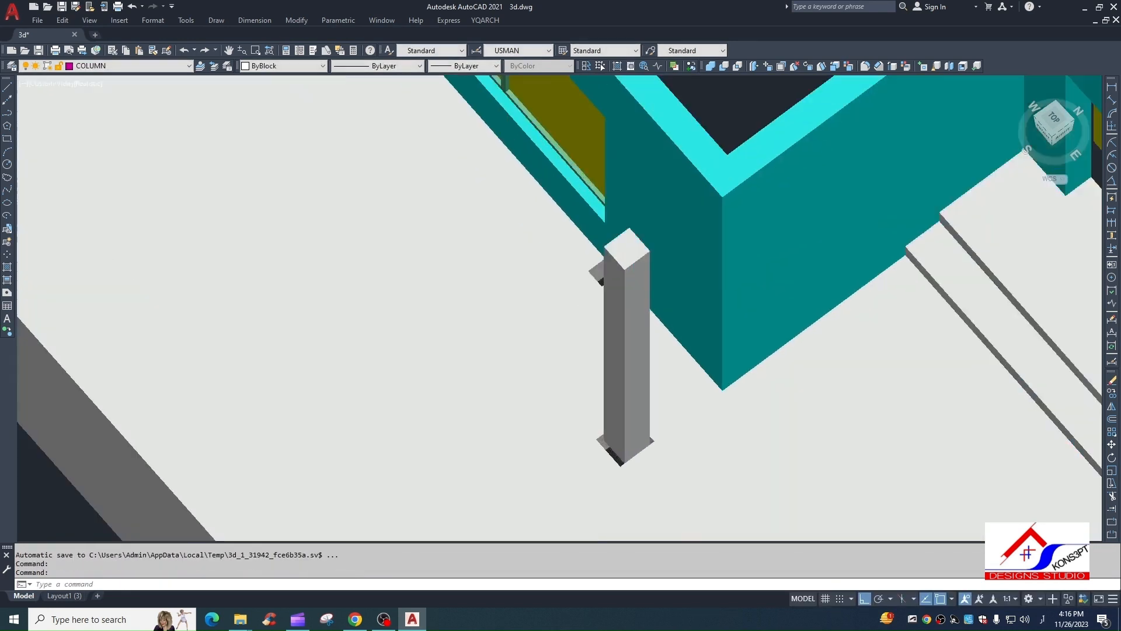
{"action": "scroll", "coordinate": [560, 388], "scroll_direction": "up", "scroll_amount": 2}
{"action": "scroll", "coordinate": [790, 474], "scroll_direction": "down", "scroll_amount": 10}
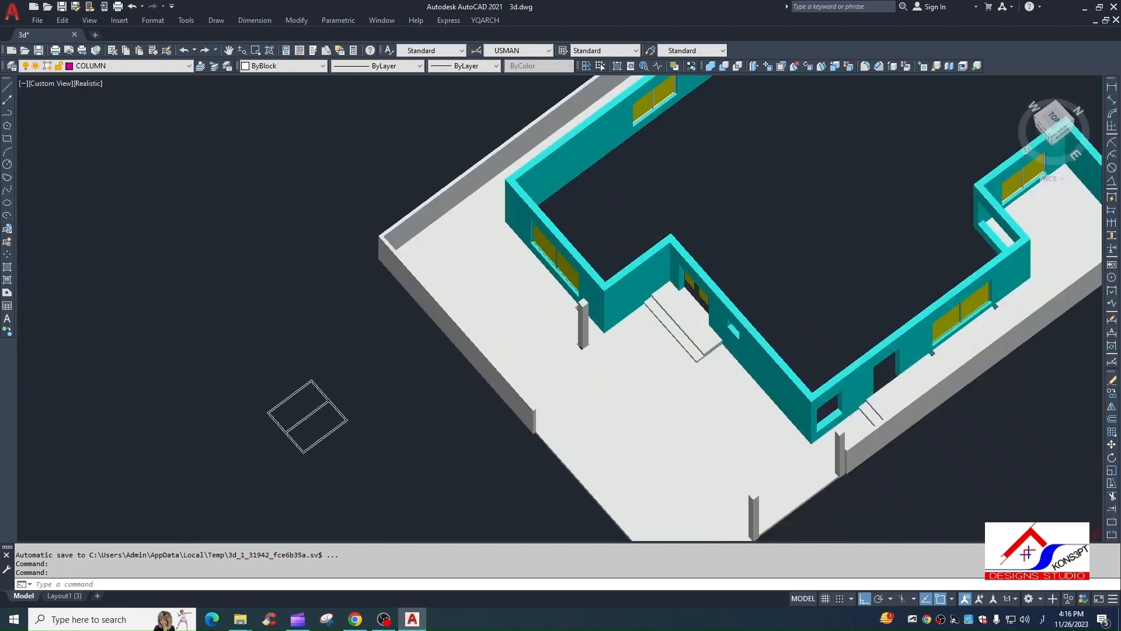
{"action": "scroll", "coordinate": [791, 473], "scroll_direction": "up", "scroll_amount": 8}
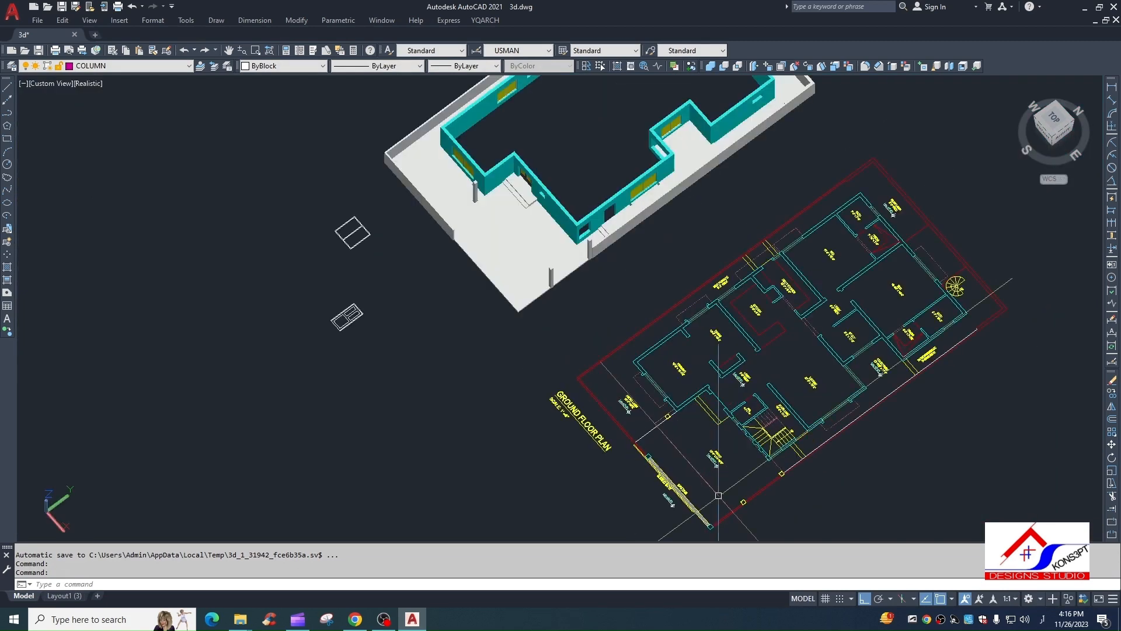
{"action": "scroll", "coordinate": [759, 444], "scroll_direction": "down", "scroll_amount": 6}
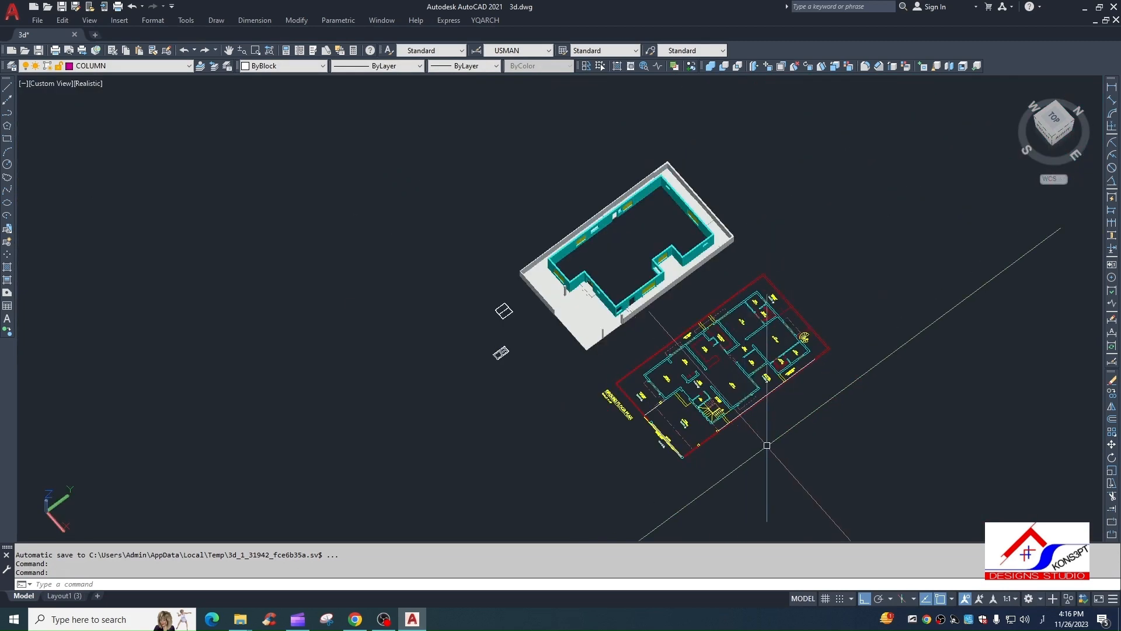
{"action": "scroll", "coordinate": [736, 412], "scroll_direction": "up", "scroll_amount": 5}
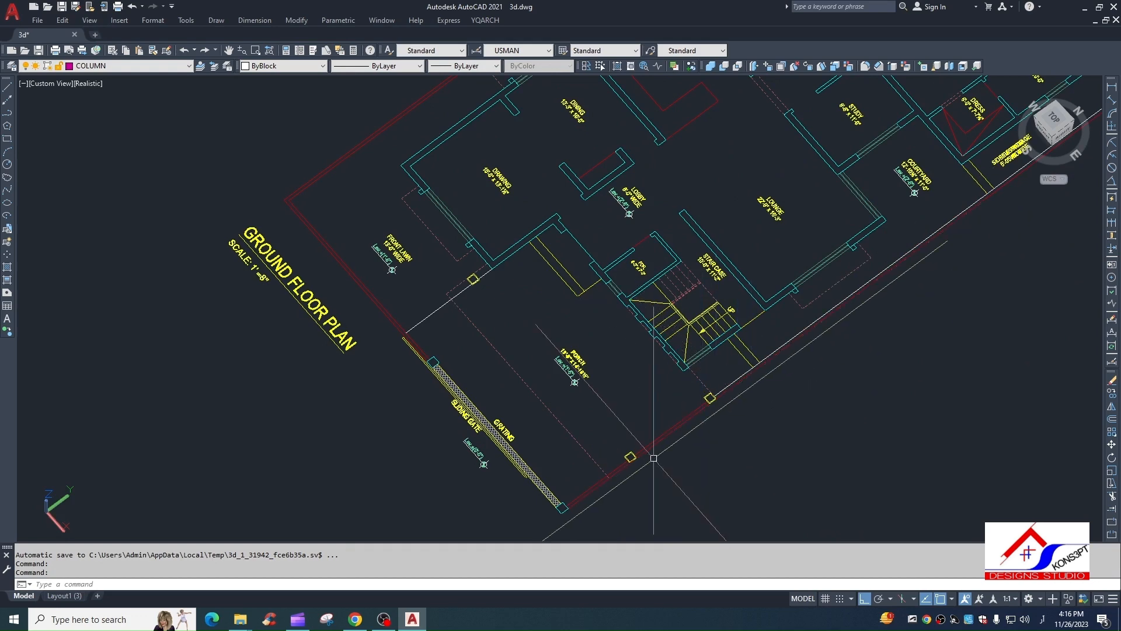
{"action": "scroll", "coordinate": [440, 302], "scroll_direction": "down", "scroll_amount": 5}
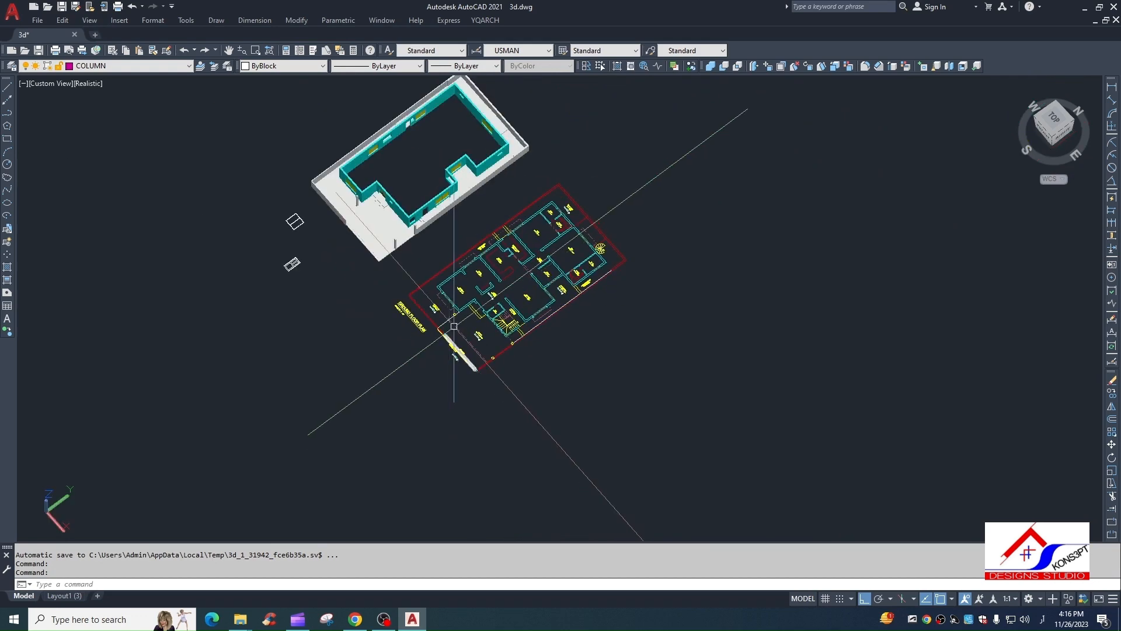
{"action": "scroll", "coordinate": [467, 315], "scroll_direction": "up", "scroll_amount": 8}
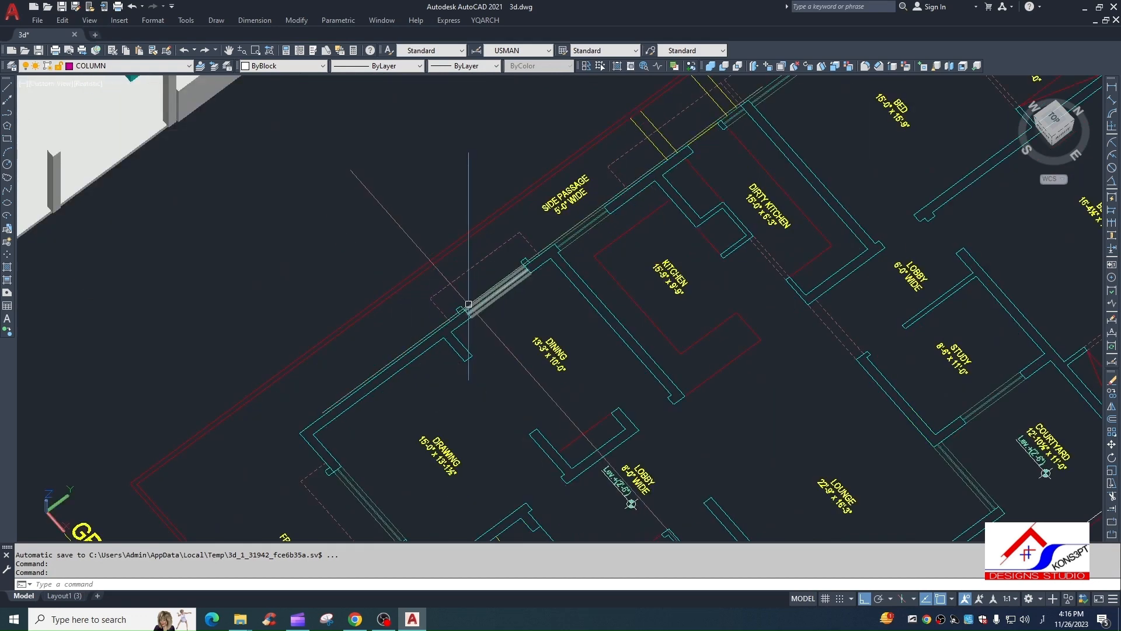
{"action": "double_click", "coordinate": [468, 303]}
{"action": "key", "text": "Escape"}
{"action": "key", "text": "Escape"}
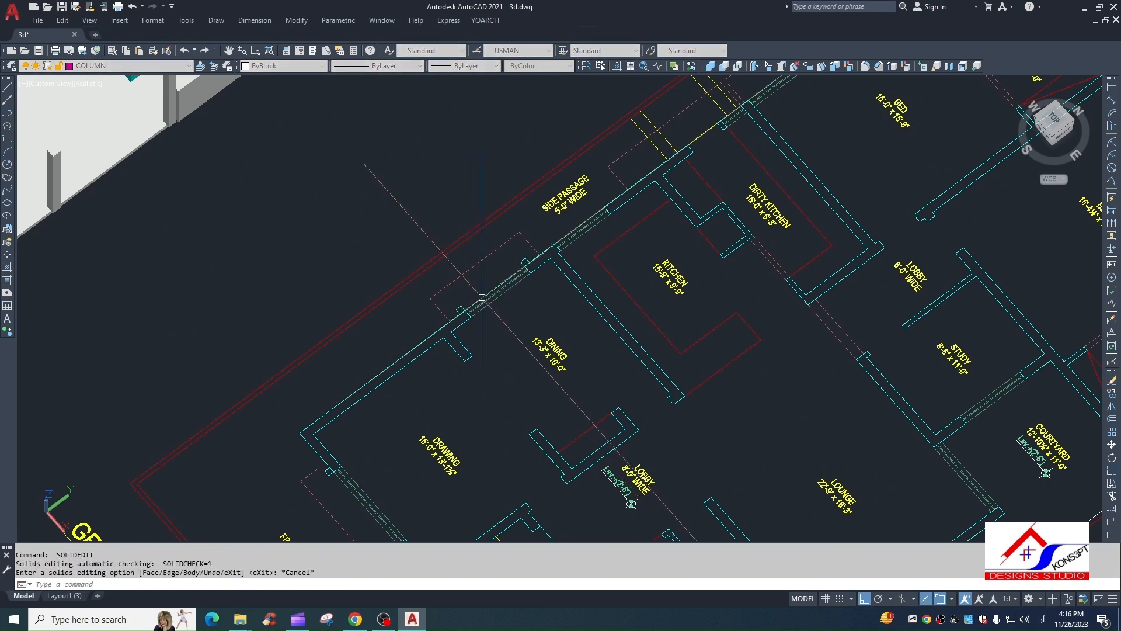
{"action": "key", "text": "Escape"}
{"action": "type", "text": "ب"}
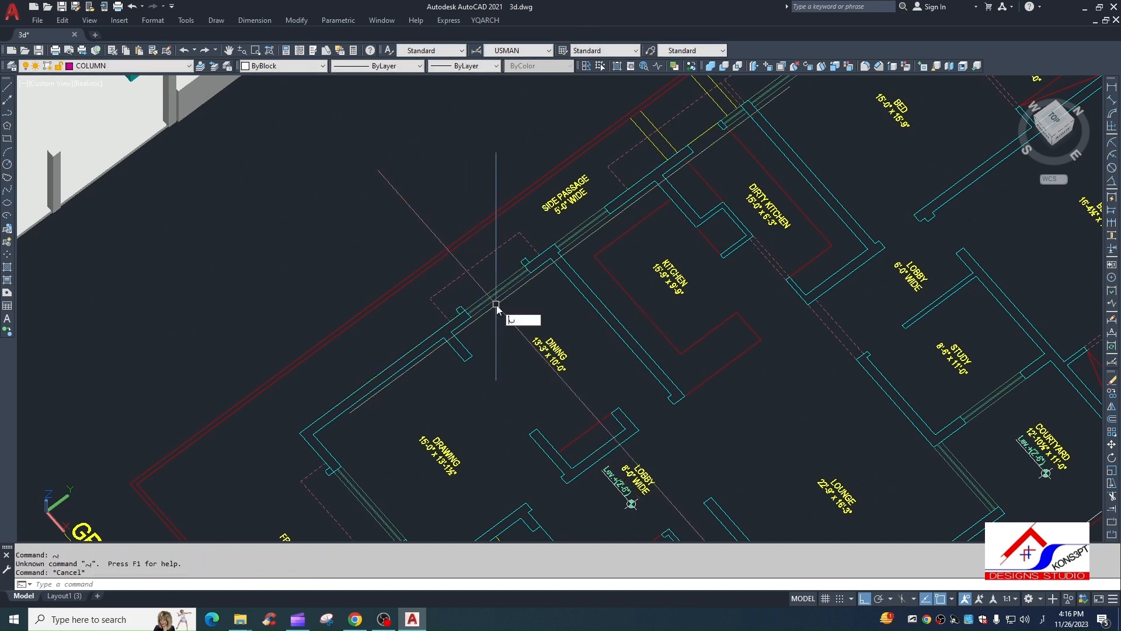
{"action": "key", "text": "Escape"}
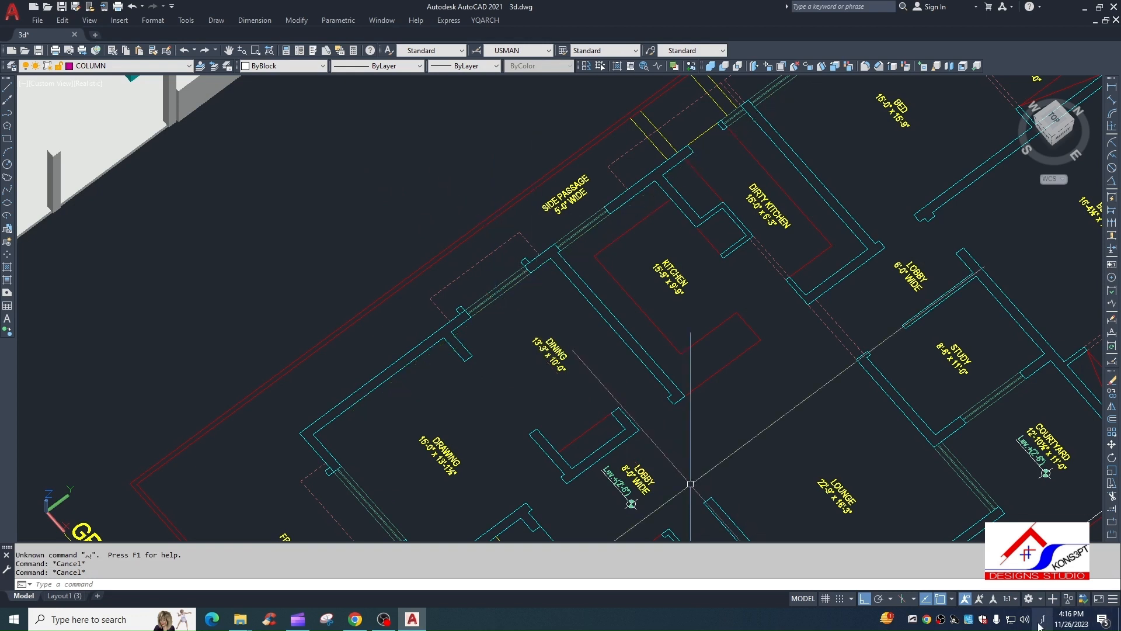
Step: Switch the keyboard input language to English
{"action": "left_click", "coordinate": [742, 433]}
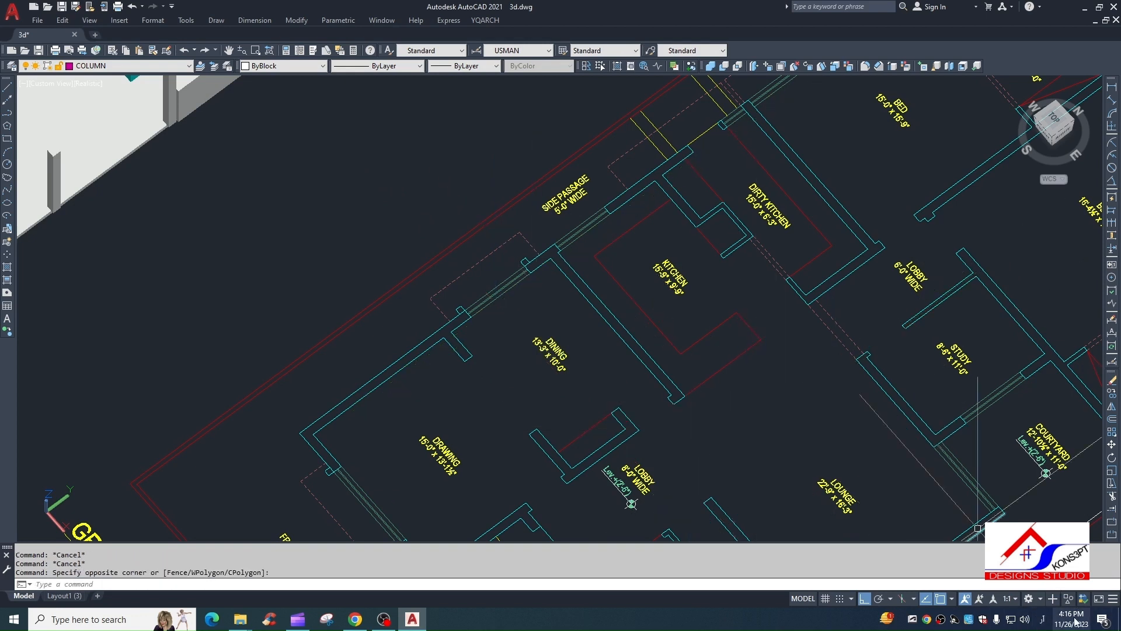
{"action": "left_click", "coordinate": [1044, 618]}
{"action": "left_click", "coordinate": [1016, 509]}
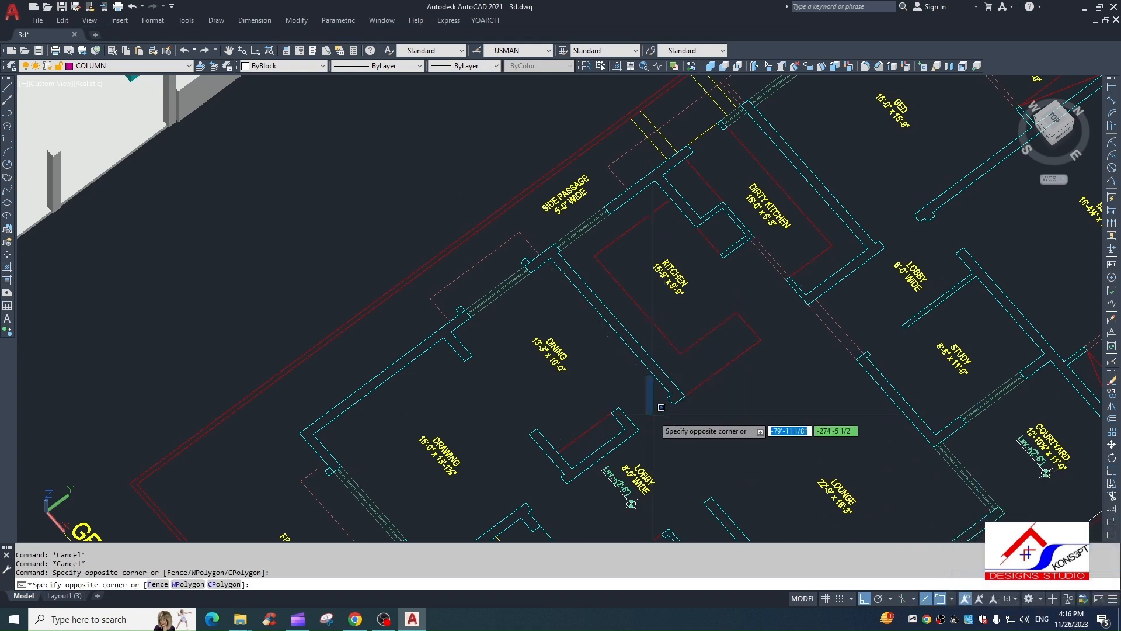
{"action": "key", "text": "Escape"}
Step: Try to create a boundary from an internal point at the dining room window in the ground floor plan
{"action": "type", "text": "b"}
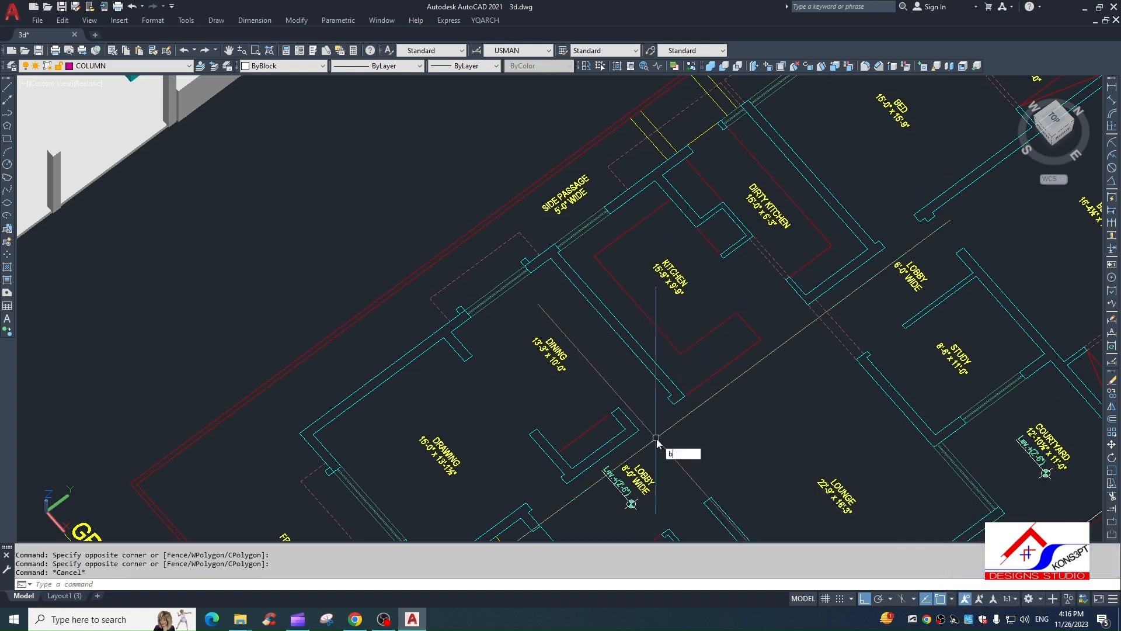
{"action": "type", "text": "o"}
{"action": "key", "text": "Return"}
{"action": "left_click", "coordinate": [426, 151]}
{"action": "left_click", "coordinate": [497, 284]}
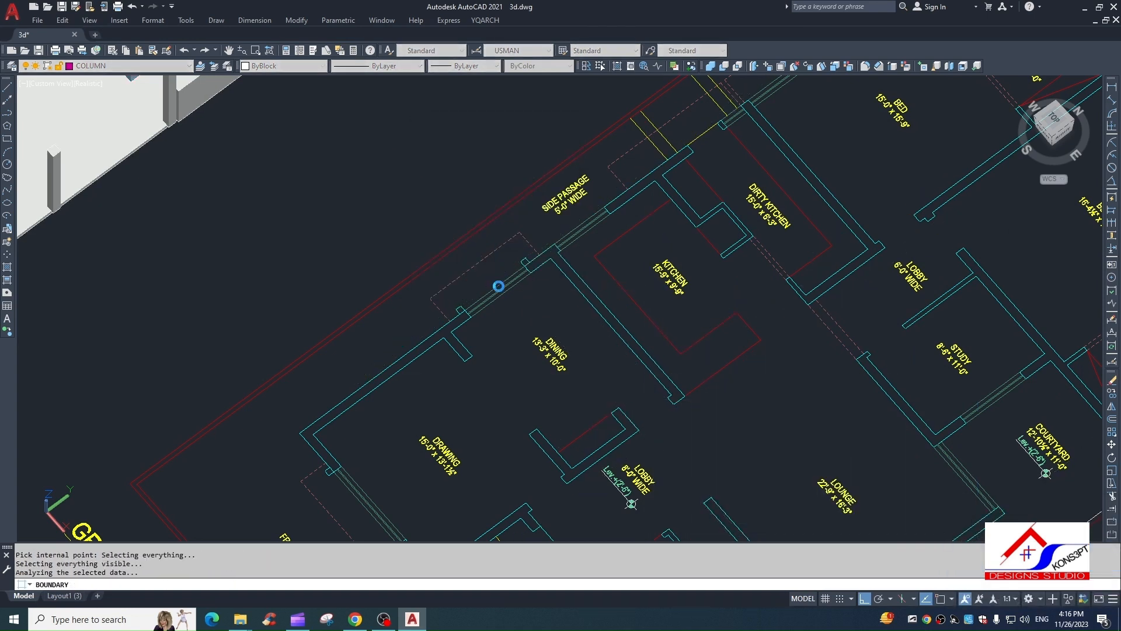
{"action": "scroll", "coordinate": [499, 284], "scroll_direction": "up", "scroll_amount": 5}
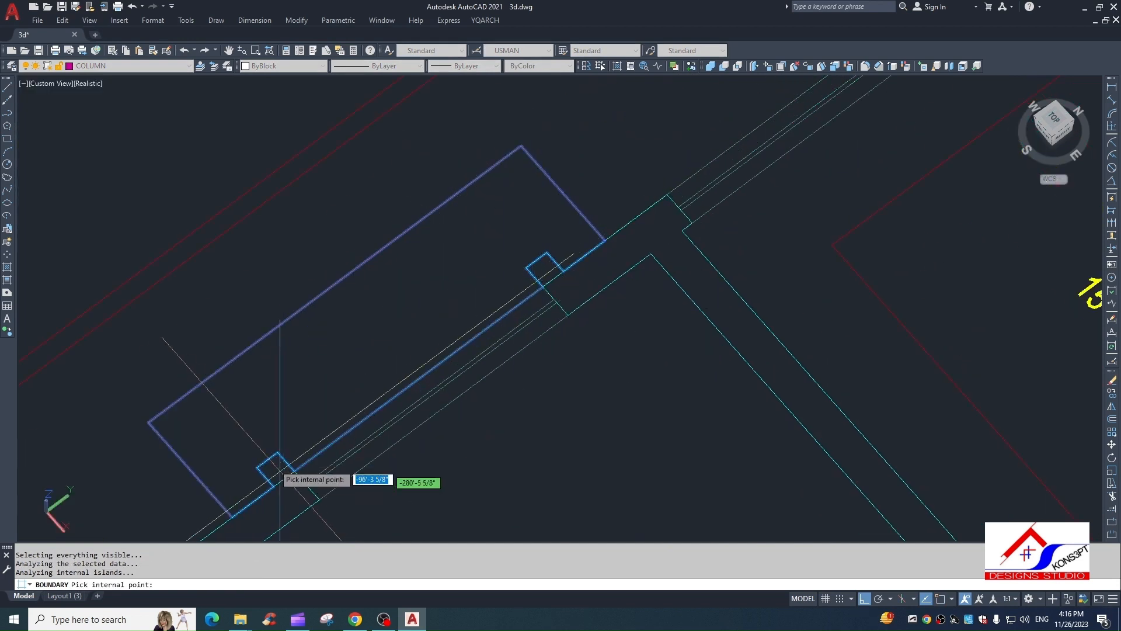
{"action": "key", "text": "Escape"}
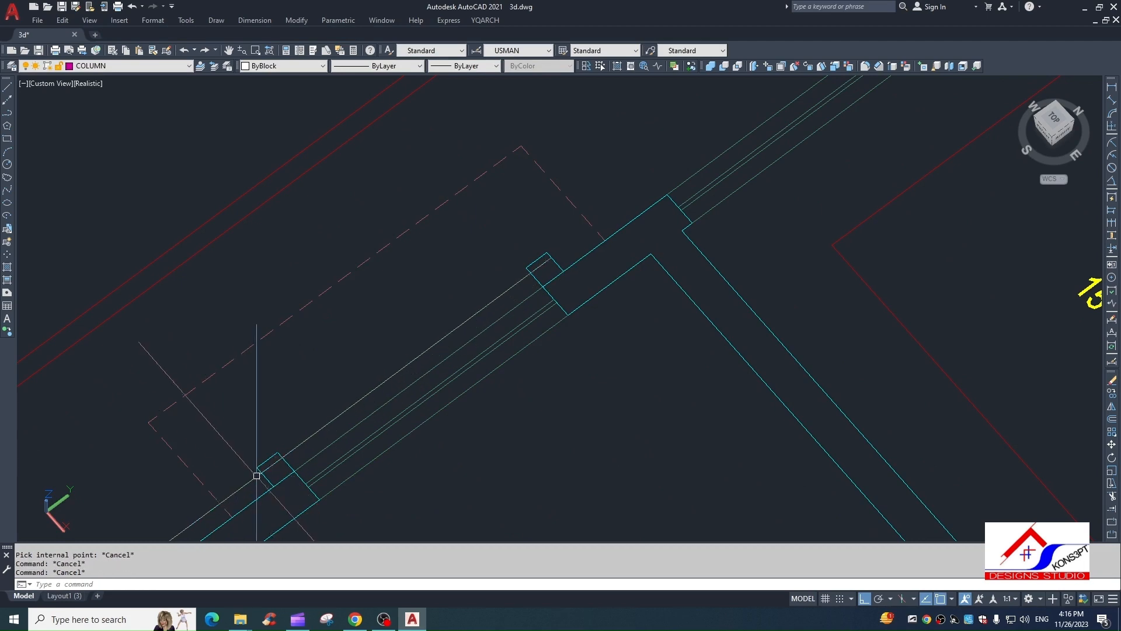
Step: Examine the dining room window lines in the plan and view the house model from the front
{"action": "scroll", "coordinate": [277, 456], "scroll_direction": "up", "scroll_amount": 3}
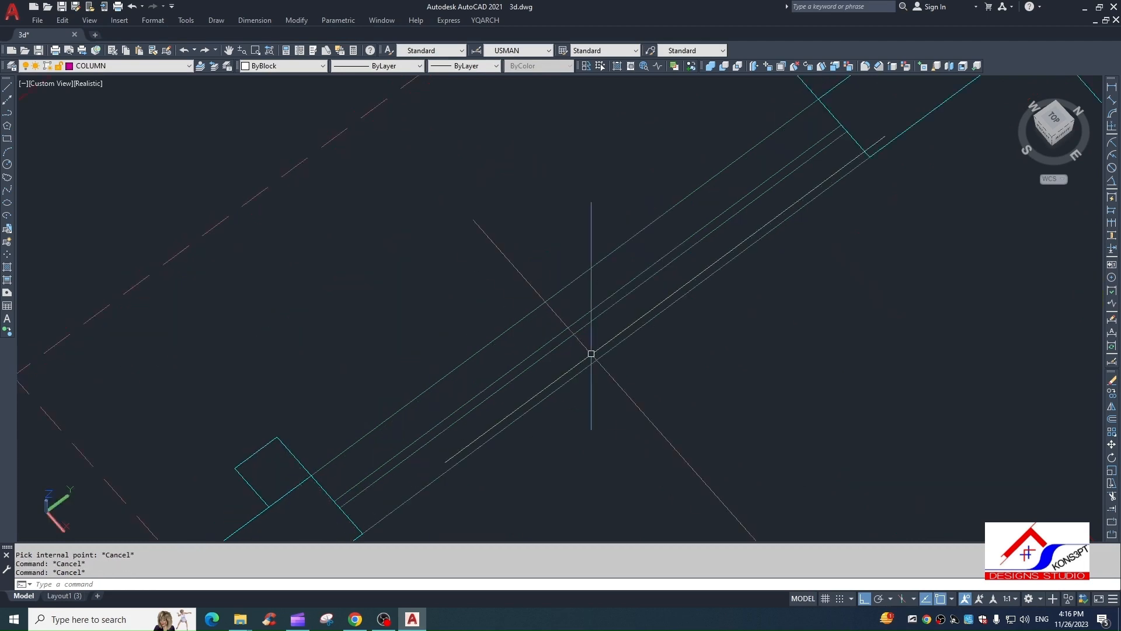
{"action": "scroll", "coordinate": [590, 353], "scroll_direction": "down", "scroll_amount": 10}
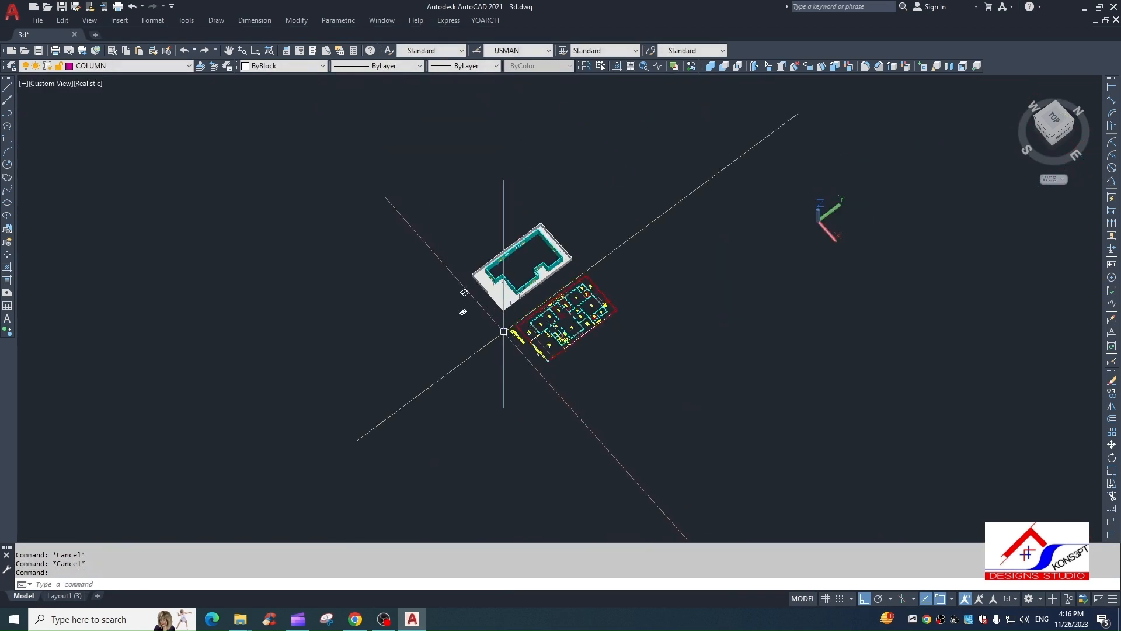
{"action": "scroll", "coordinate": [506, 327], "scroll_direction": "up", "scroll_amount": 6}
{"action": "middle_click_drag", "start_coordinate": [548, 441], "coordinate": [936, 328]}
{"action": "scroll", "coordinate": [782, 404], "scroll_direction": "up", "scroll_amount": 3}
{"action": "scroll", "coordinate": [532, 461], "scroll_direction": "down", "scroll_amount": 4}
{"action": "scroll", "coordinate": [639, 478], "scroll_direction": "down", "scroll_amount": 2}
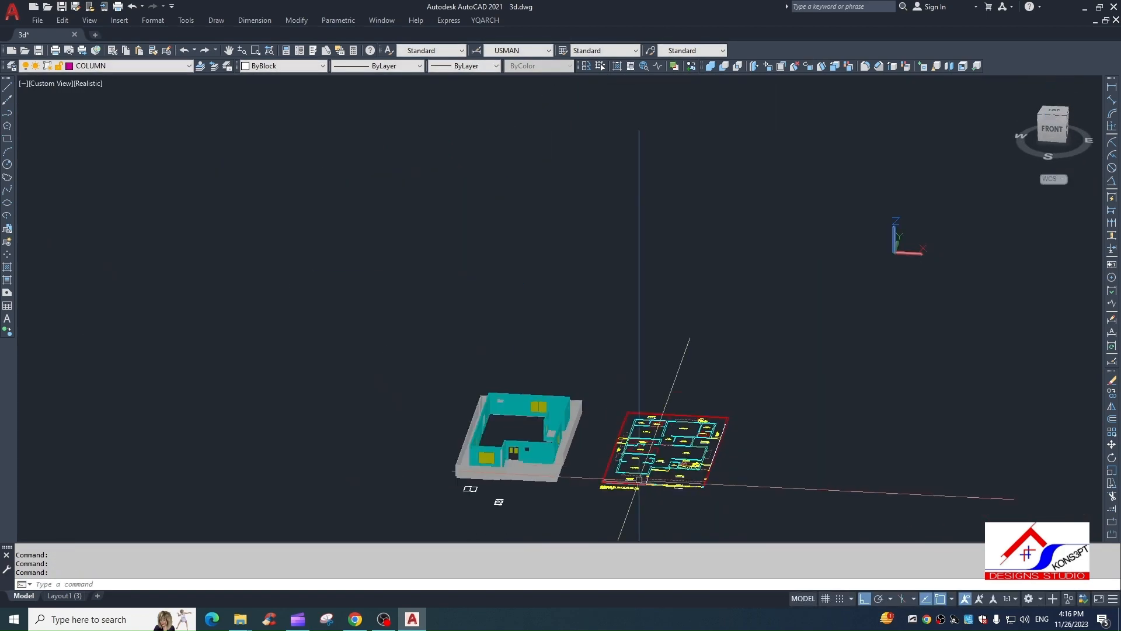
{"action": "scroll", "coordinate": [638, 480], "scroll_direction": "up", "scroll_amount": 5}
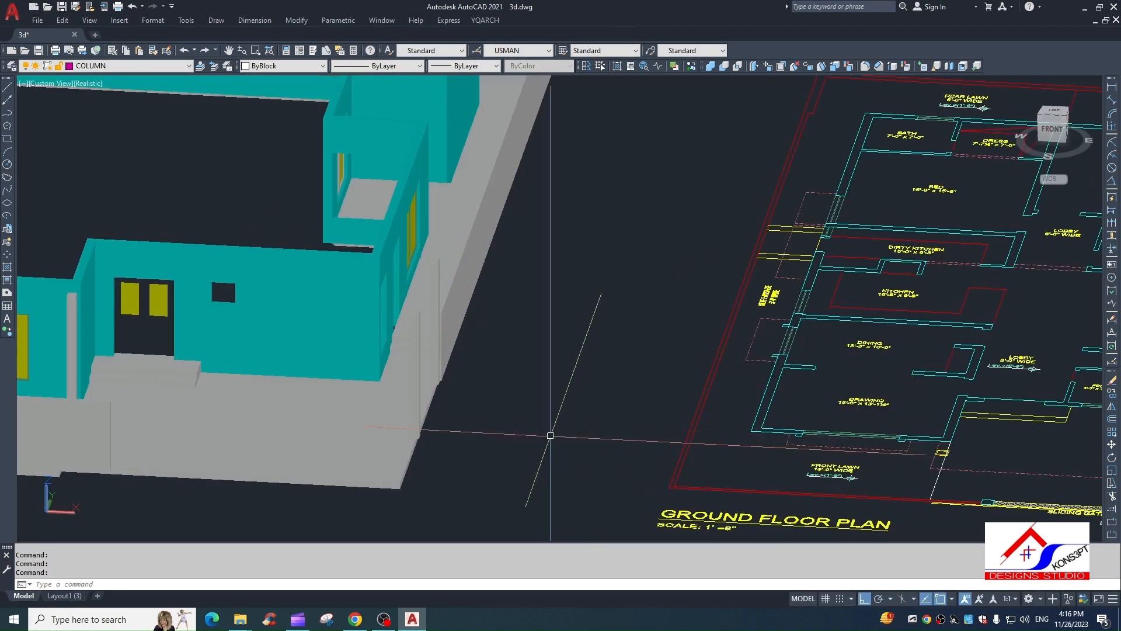
{"action": "scroll", "coordinate": [550, 435], "scroll_direction": "down", "scroll_amount": 4}
{"action": "mouse_move", "coordinate": [576, 426]}
{"action": "middle_mouse_down", "text": "shift"}
{"action": "mouse_move", "coordinate": [545, 420]}
{"action": "mouse_move", "coordinate": [612, 408]}
{"action": "mouse_move", "coordinate": [589, 411]}
{"action": "middle_mouse_up", "text": "shift"}
Step: Assign the compound wall around the house to the thin wall layer
{"action": "left_click", "coordinate": [627, 343]}
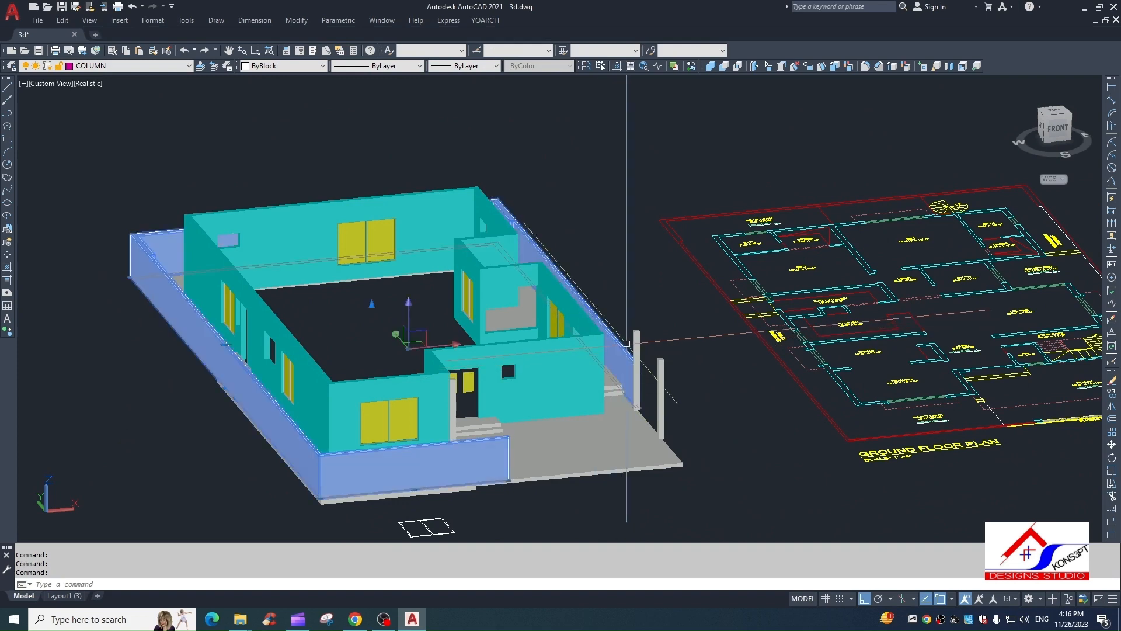
{"action": "left_click", "coordinate": [134, 65]}
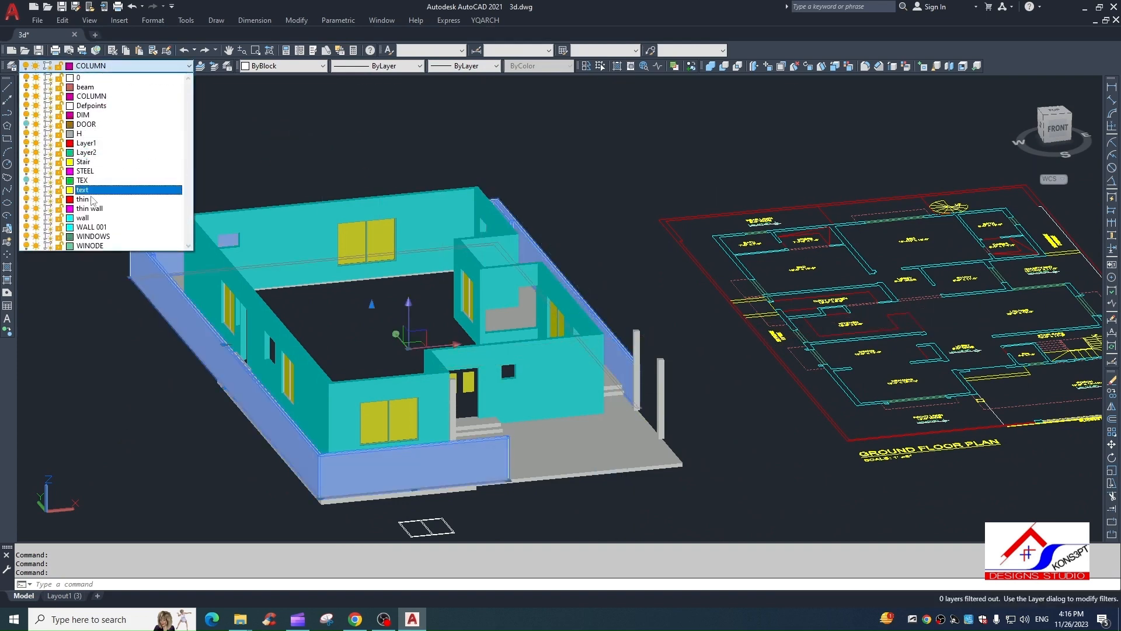
{"action": "left_click", "coordinate": [105, 211]}
{"action": "key", "text": "Escape"}
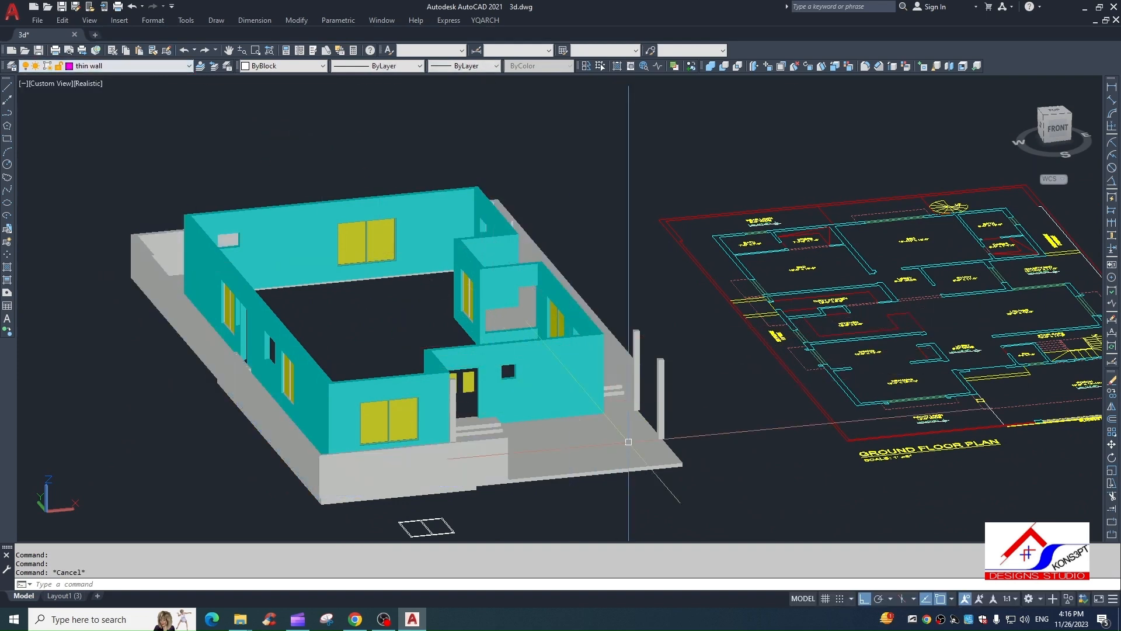
Step: Set the compound wall's colour to ByLayer
{"action": "scroll", "coordinate": [631, 430], "scroll_direction": "up", "scroll_amount": 5}
{"action": "scroll", "coordinate": [622, 384], "scroll_direction": "down", "scroll_amount": 2}
{"action": "left_click", "coordinate": [612, 298]}
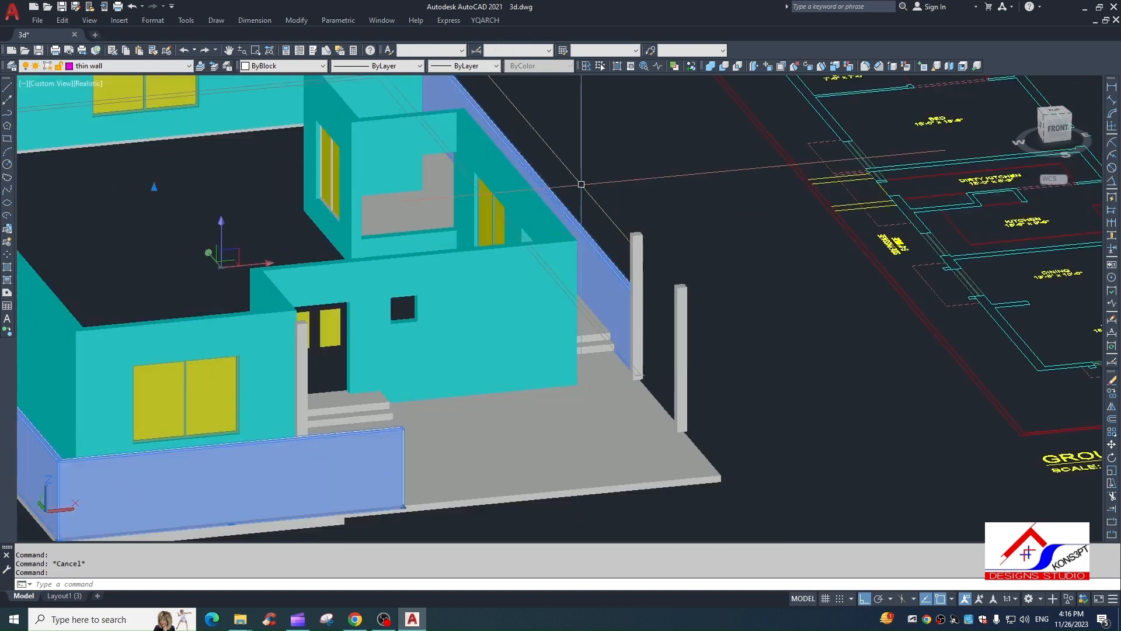
{"action": "left_click", "coordinate": [302, 66]}
{"action": "left_click", "coordinate": [286, 77]}
{"action": "key", "text": "Escape"}
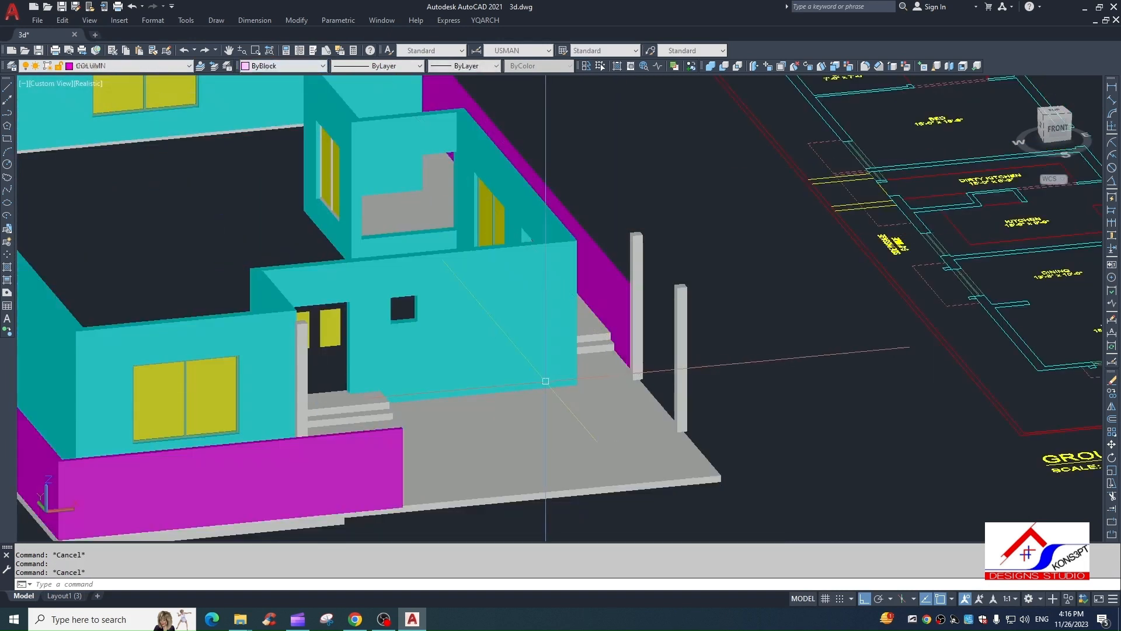
Step: Set the current colour for new objects to ByLayer
{"action": "left_click", "coordinate": [283, 66]}
{"action": "left_click", "coordinate": [269, 77]}
{"action": "key", "text": "Escape"}
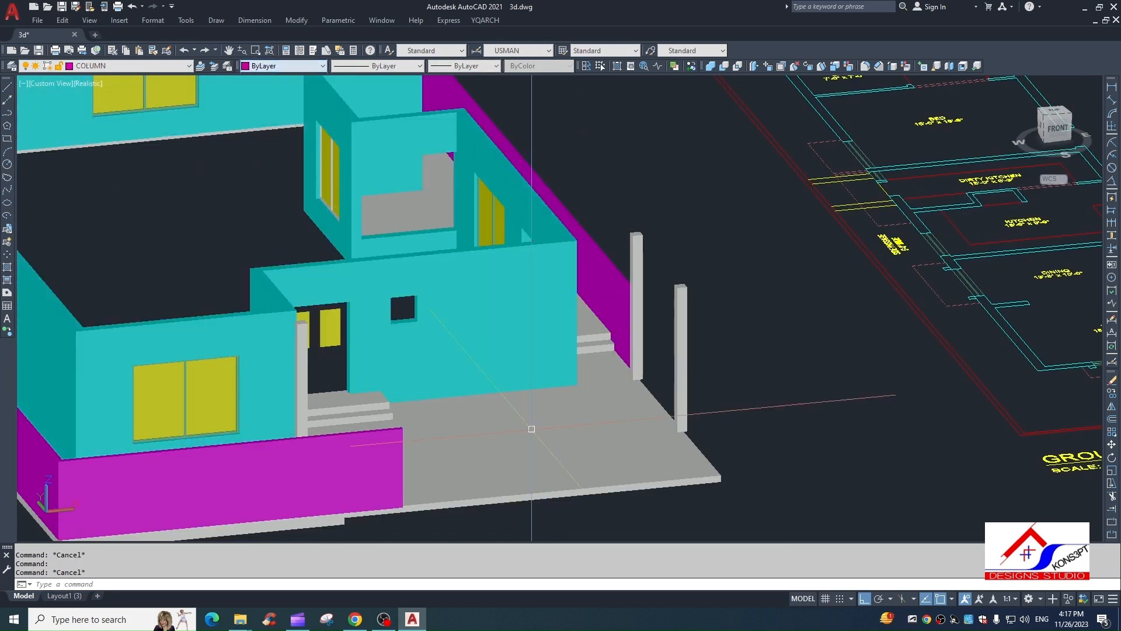
Step: Assign the porch floor slab in front of the entrance to layer H
{"action": "left_click", "coordinate": [562, 435]}
{"action": "left_click", "coordinate": [124, 65]}
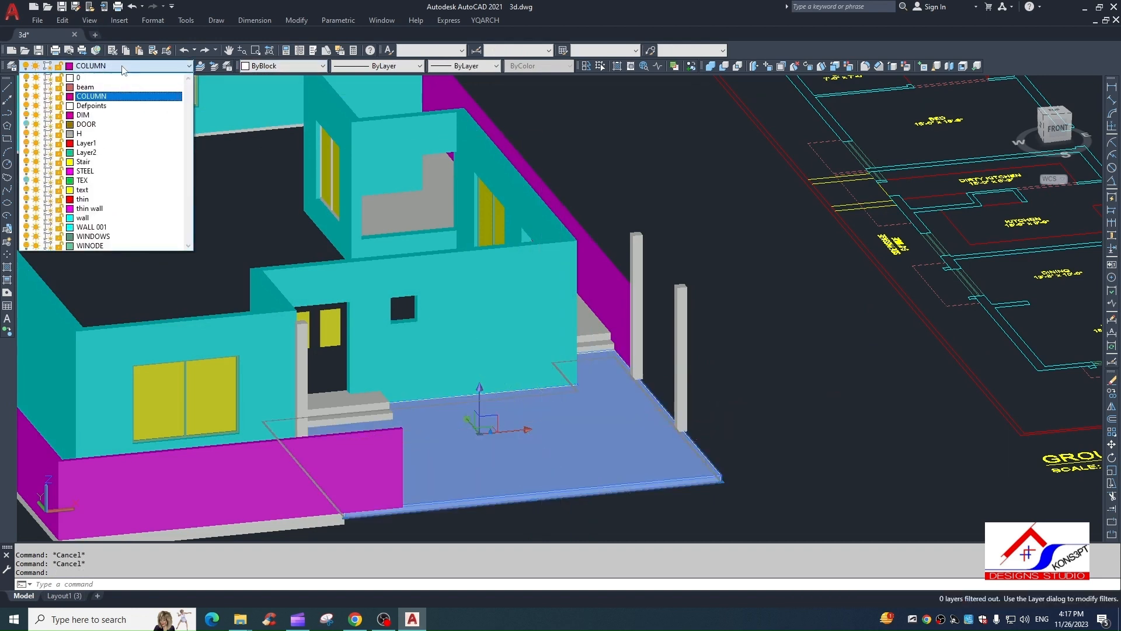
{"action": "left_click", "coordinate": [90, 137]}
{"action": "key", "text": "Escape"}
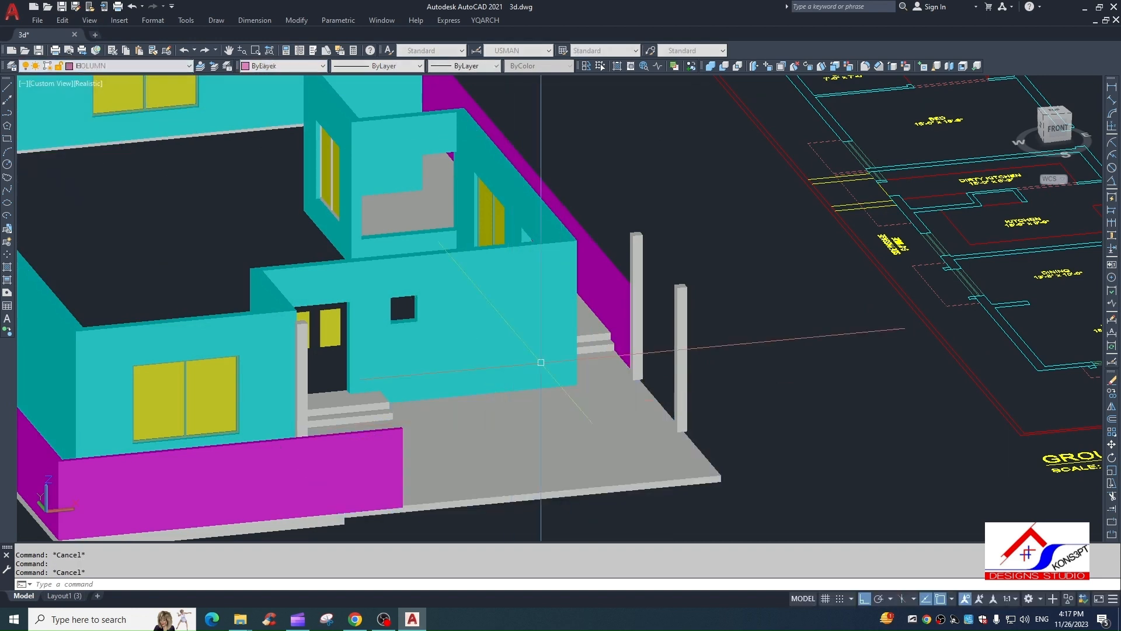
Step: Assign the green-area floor slabs and steps along both side passages and the front lawn to layer TEX and turn all layers on
{"action": "middle_click_drag", "start_coordinate": [597, 358], "coordinate": [358, 461]}
{"action": "left_click", "coordinate": [350, 441]}
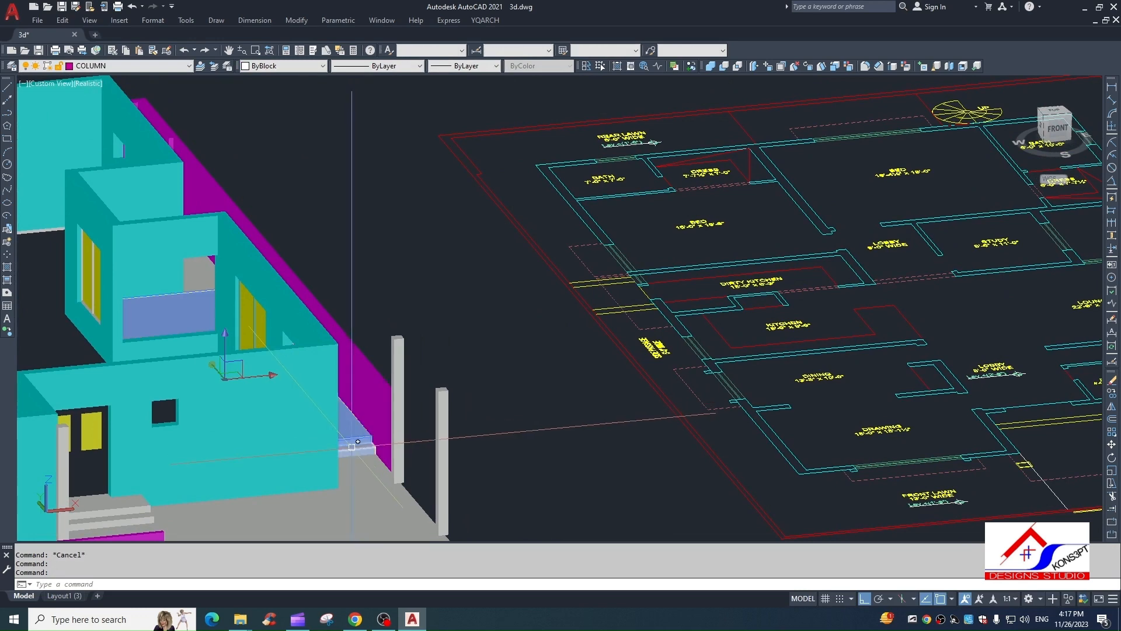
{"action": "middle_click_drag", "start_coordinate": [396, 426], "coordinate": [380, 461], "text": "shift"}
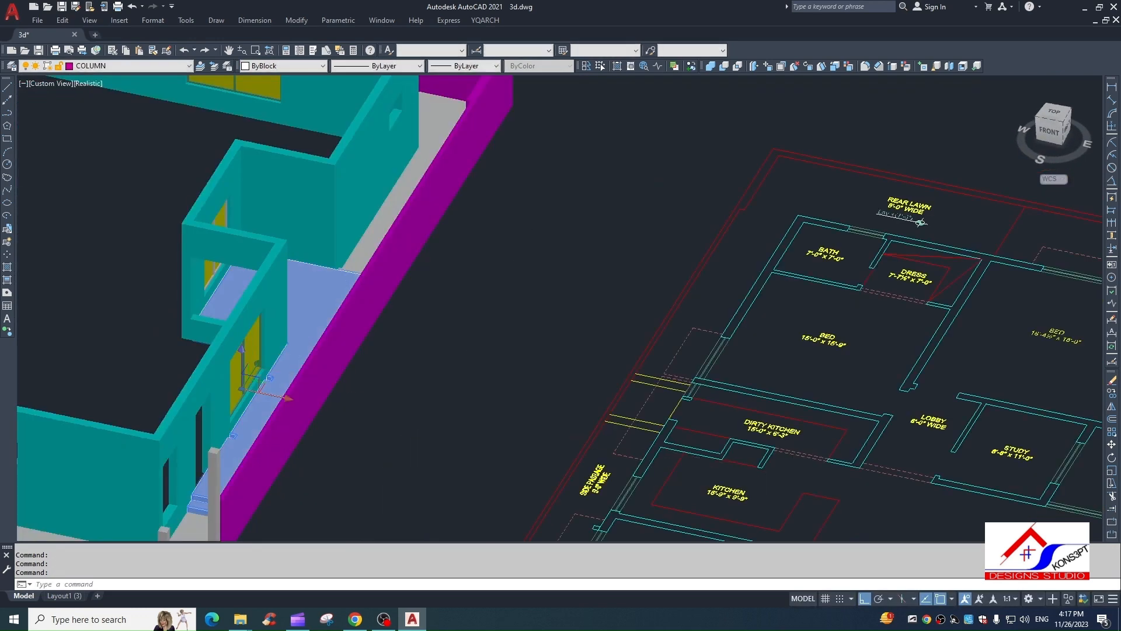
{"action": "scroll", "coordinate": [441, 325], "scroll_direction": "down", "scroll_amount": 4}
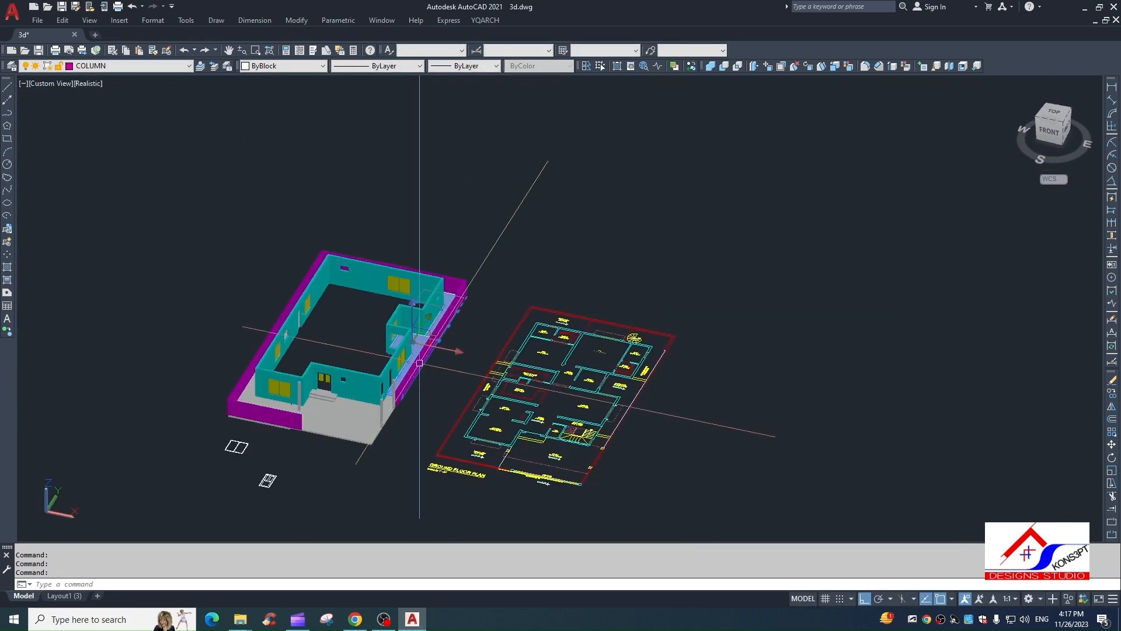
{"action": "left_click", "coordinate": [450, 374]}
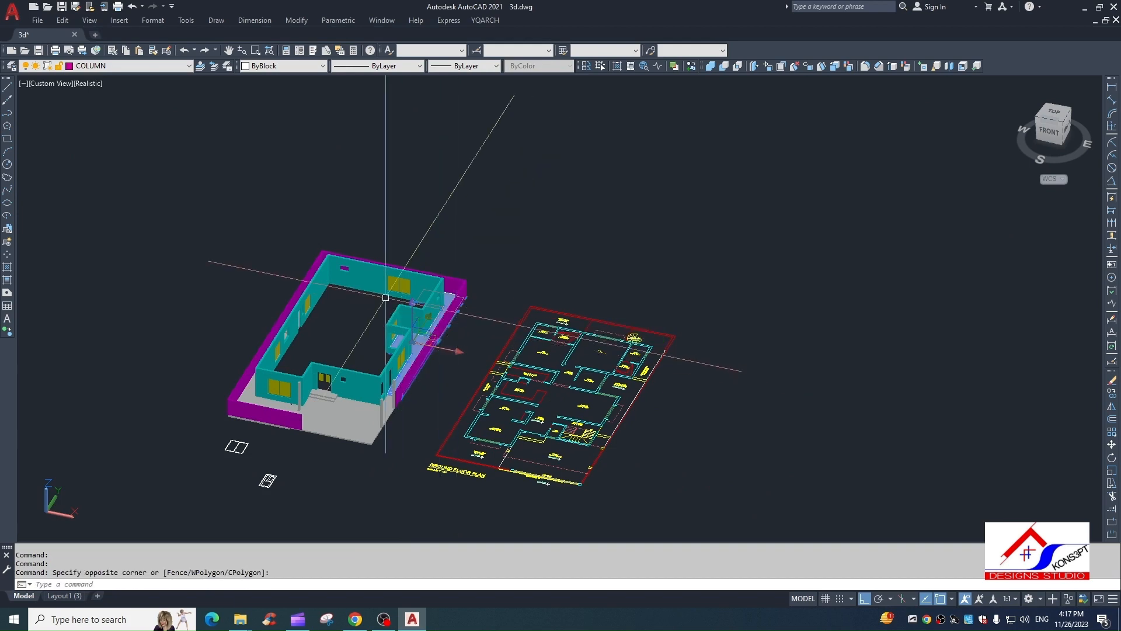
{"action": "scroll", "coordinate": [342, 253], "scroll_direction": "up", "scroll_amount": 2}
{"action": "middle_click_drag", "start_coordinate": [474, 248], "coordinate": [402, 317]}
{"action": "middle_click_drag", "start_coordinate": [336, 394], "coordinate": [461, 331]}
{"action": "scroll", "coordinate": [304, 488], "scroll_direction": "up", "scroll_amount": 4}
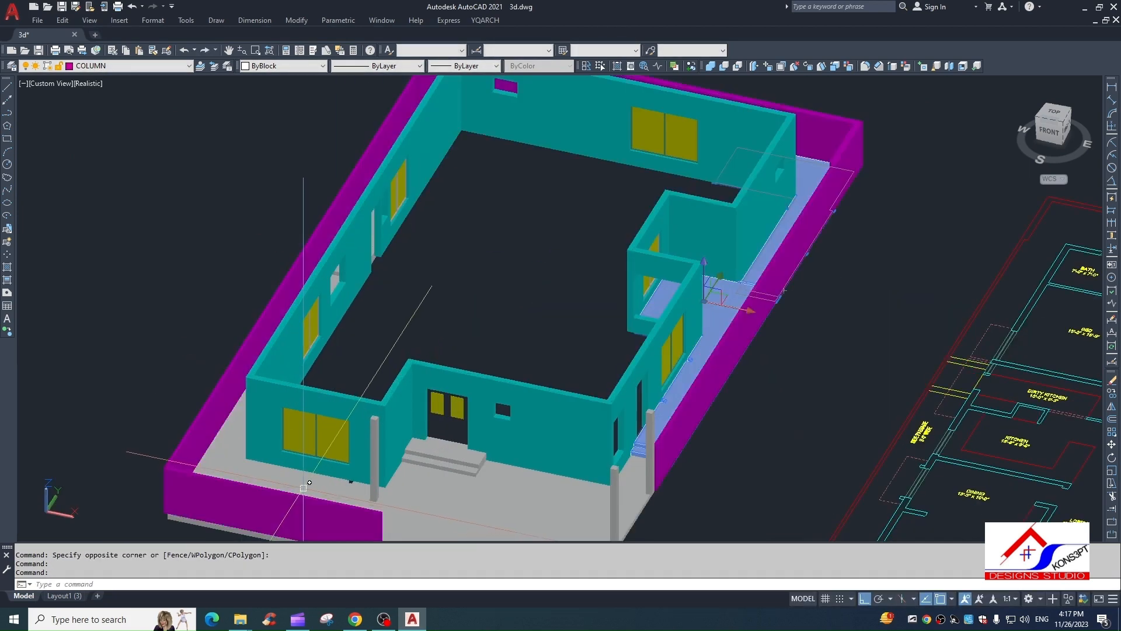
{"action": "middle_click_drag", "start_coordinate": [312, 476], "coordinate": [444, 430], "text": "shift"}
{"action": "middle_click_drag", "start_coordinate": [362, 365], "coordinate": [224, 435]}
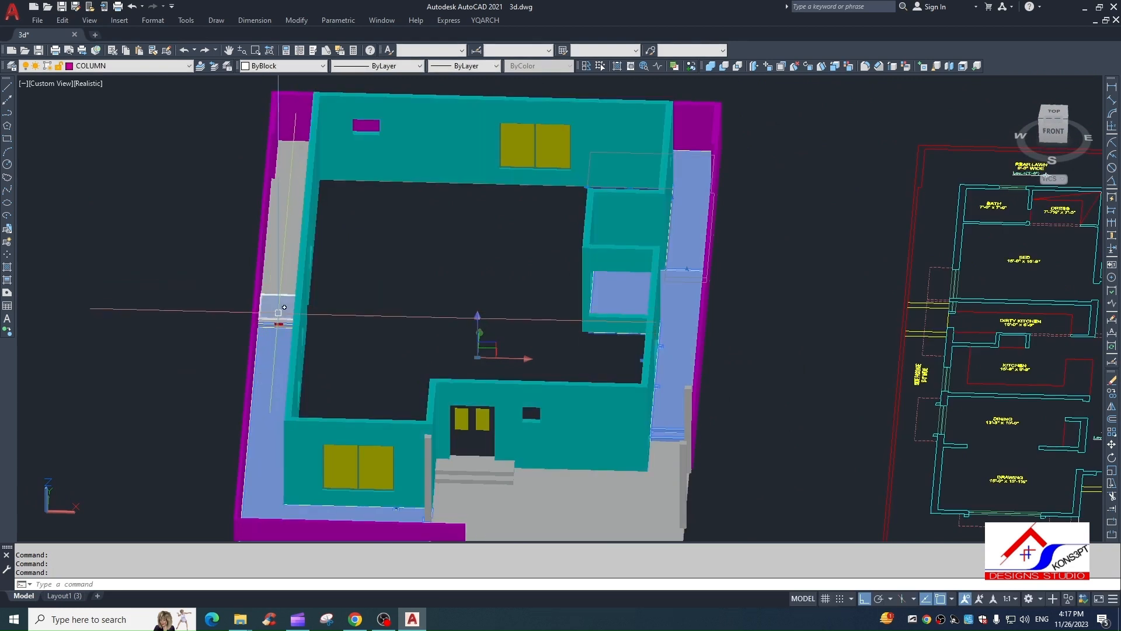
{"action": "left_click", "coordinate": [279, 321], "text": "ctrl"}
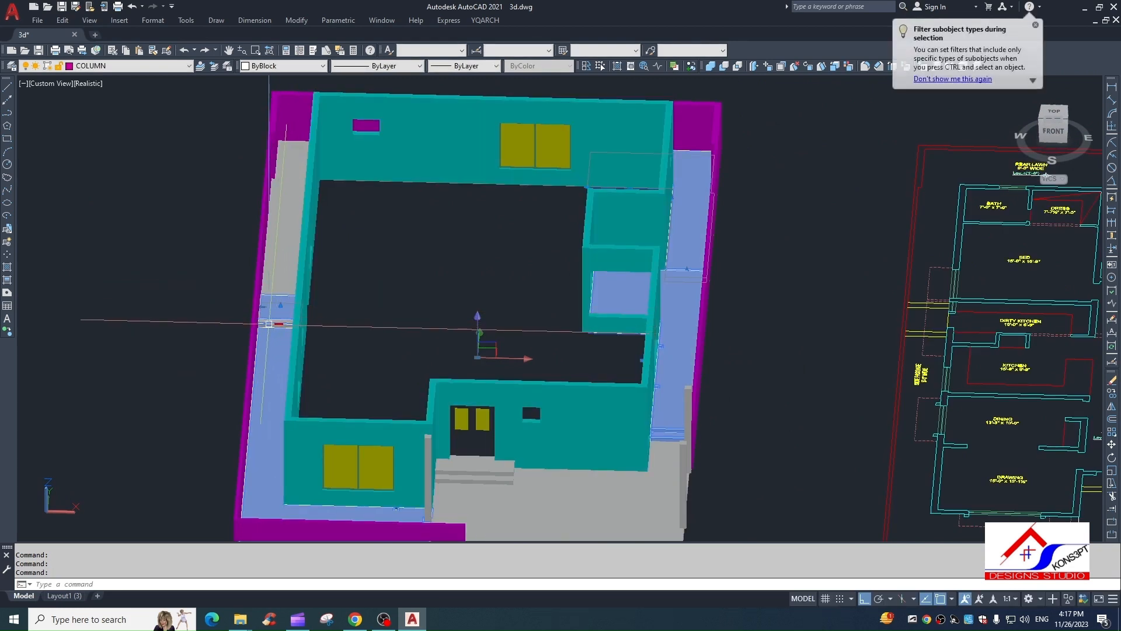
{"action": "left_click", "coordinate": [225, 308]}
{"action": "left_click", "coordinate": [309, 340]}
{"action": "left_click", "coordinate": [286, 255]}
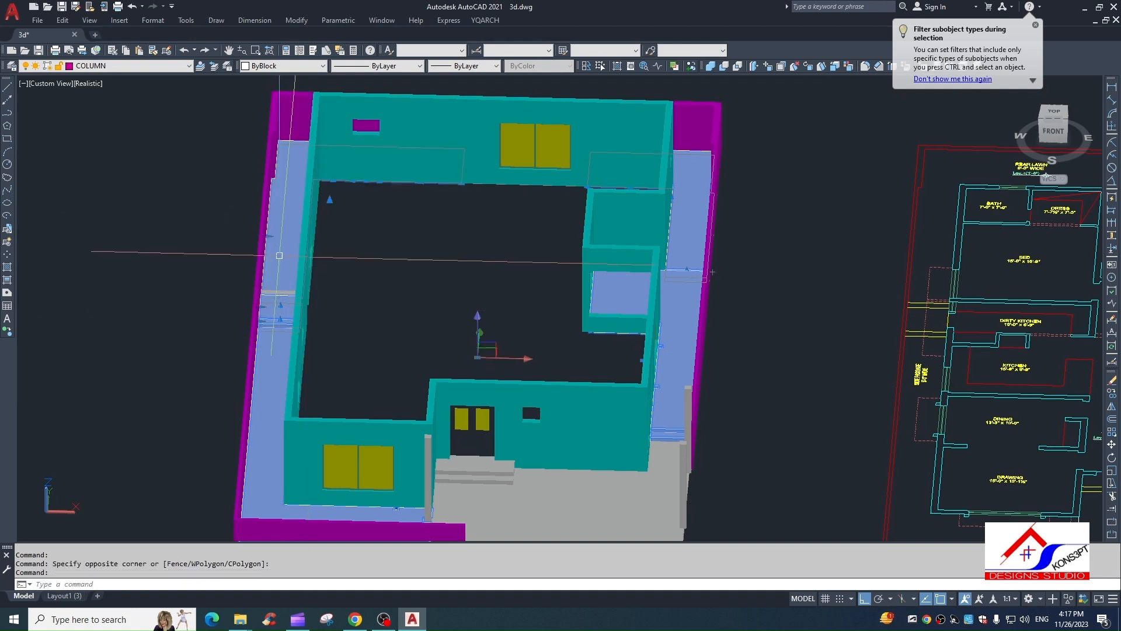
{"action": "left_click", "coordinate": [158, 67]}
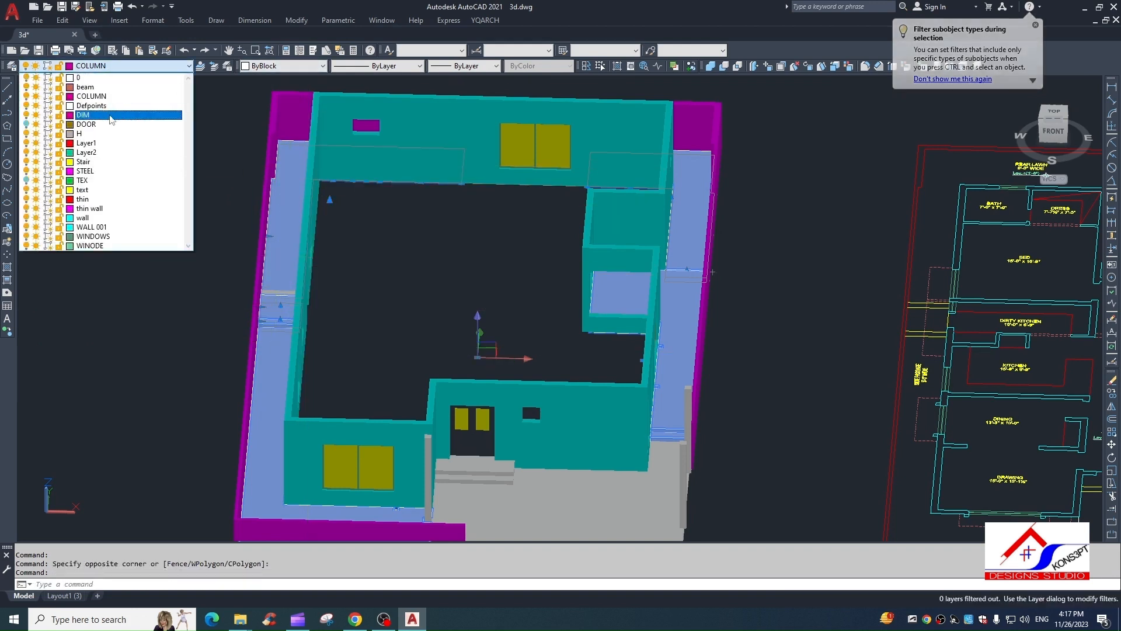
{"action": "left_click", "coordinate": [89, 181]}
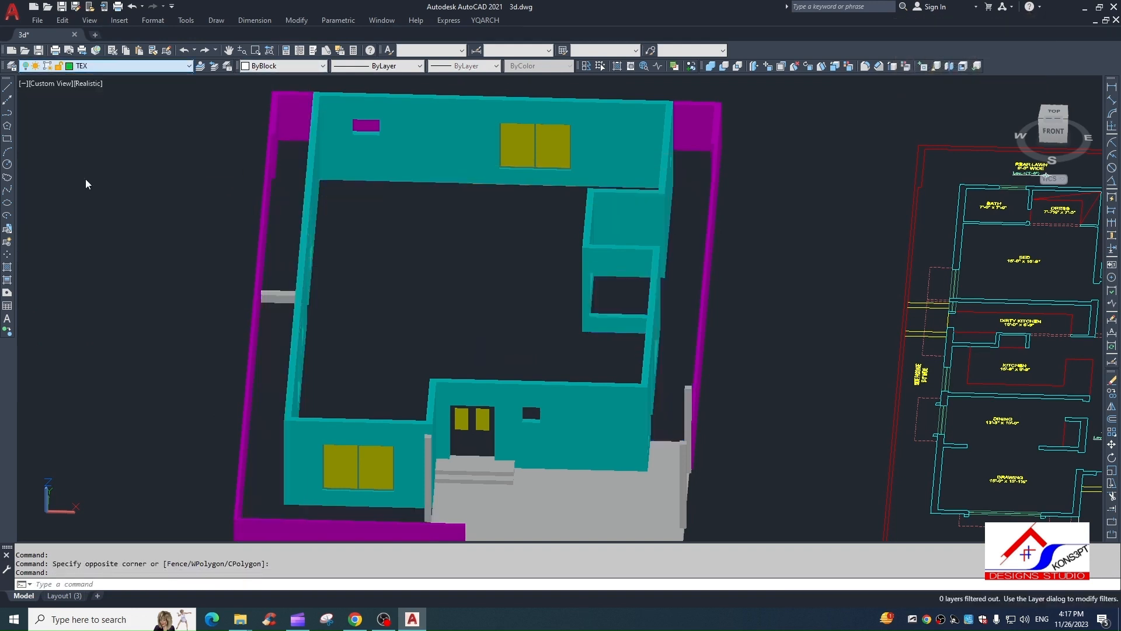
{"action": "type", "text": "LAYON"}
{"action": "key", "text": "Return"}
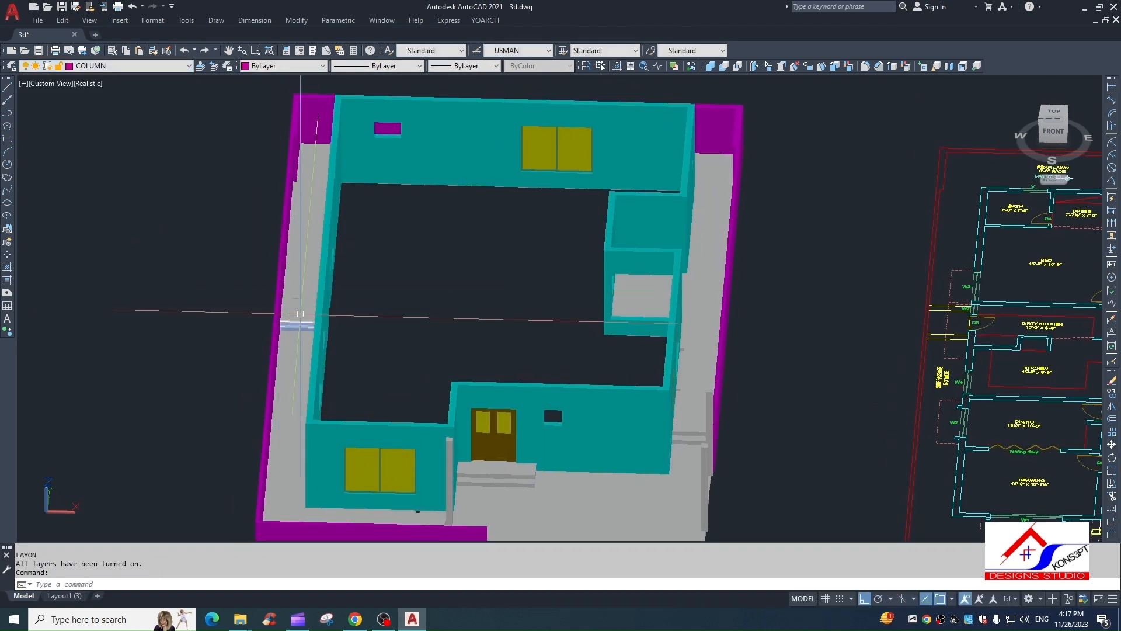
Step: Set the colour of the front lawn and side passage slabs and their steps to ByLayer
{"action": "left_click", "coordinate": [292, 239]}
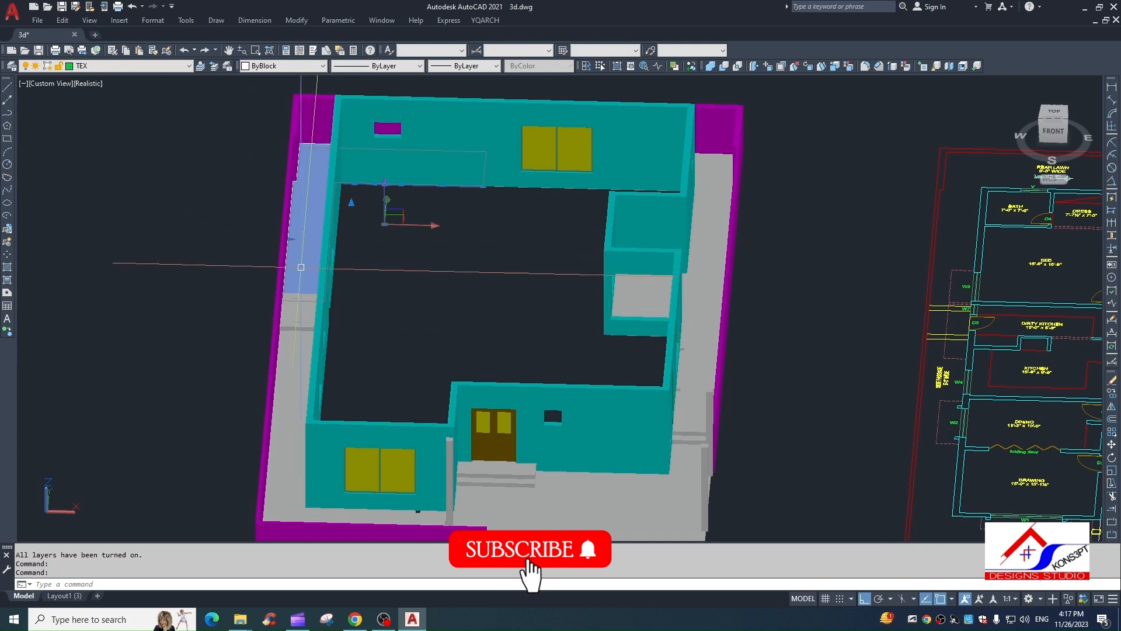
{"action": "left_click", "coordinate": [297, 316]}
{"action": "left_click", "coordinate": [205, 250]}
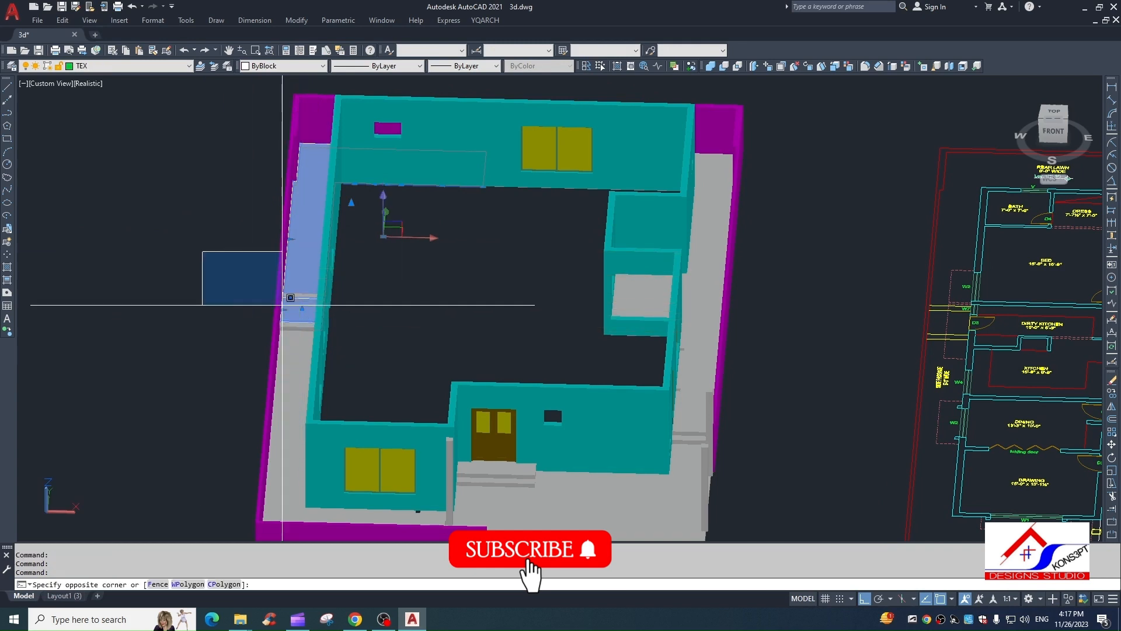
{"action": "left_click", "coordinate": [300, 367]}
{"action": "left_click", "coordinate": [283, 407]}
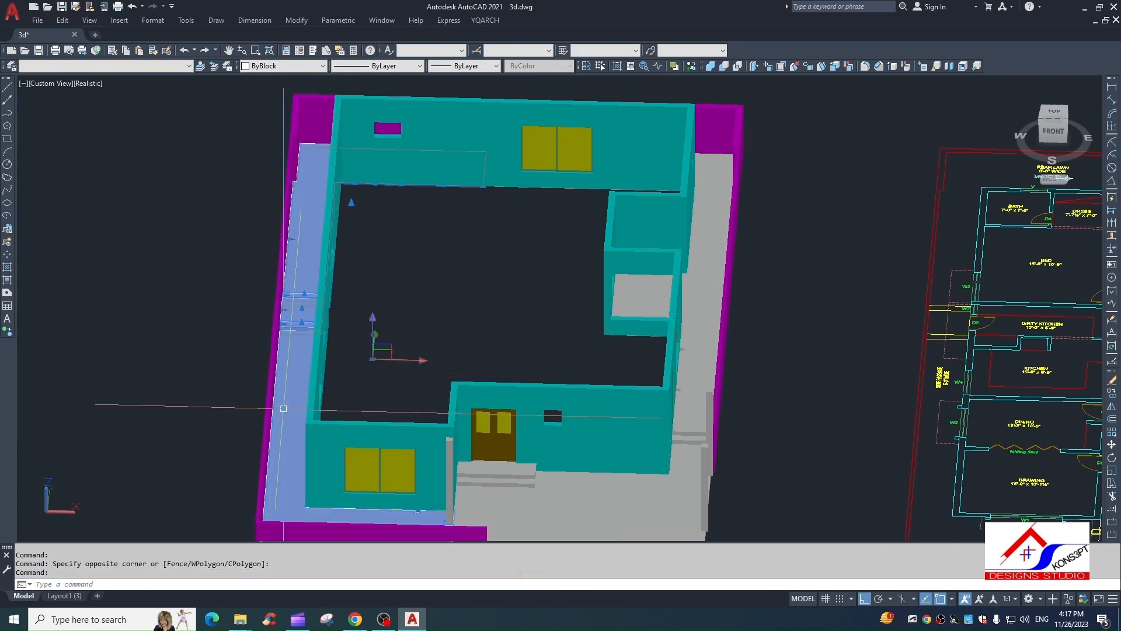
{"action": "left_click", "coordinate": [696, 422]}
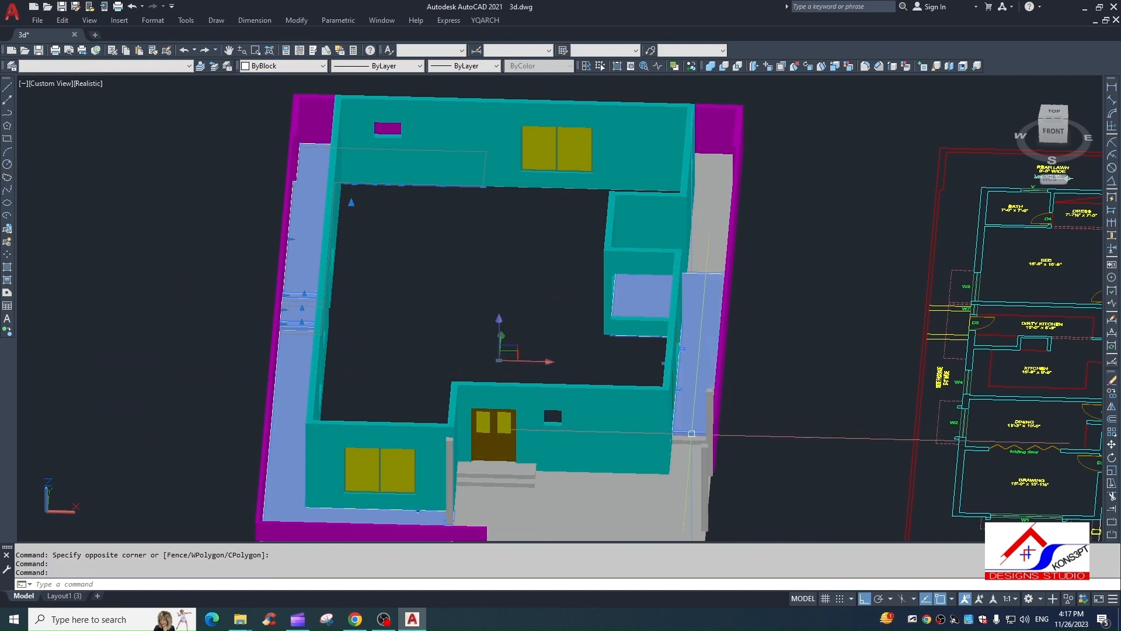
{"action": "left_click", "coordinate": [676, 235]}
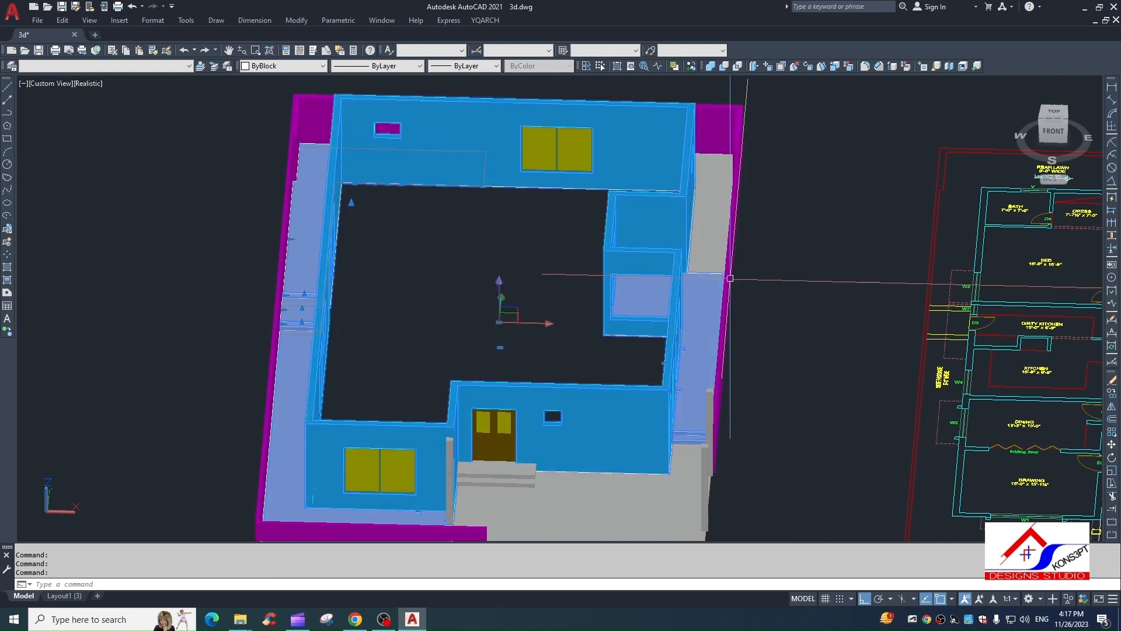
{"action": "middle_click_drag", "start_coordinate": [686, 224], "coordinate": [673, 319]}
{"action": "left_click", "coordinate": [653, 182]}
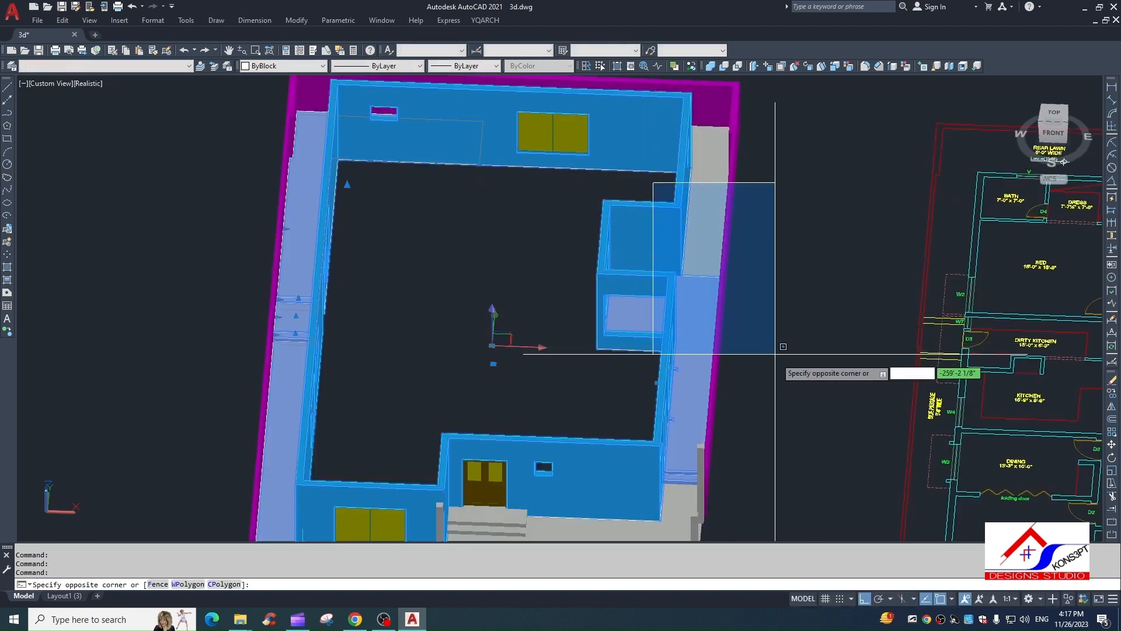
{"action": "key", "text": "Escape"}
{"action": "key", "text": "Escape"}
{"action": "scroll", "coordinate": [672, 245], "scroll_direction": "down", "scroll_amount": 4}
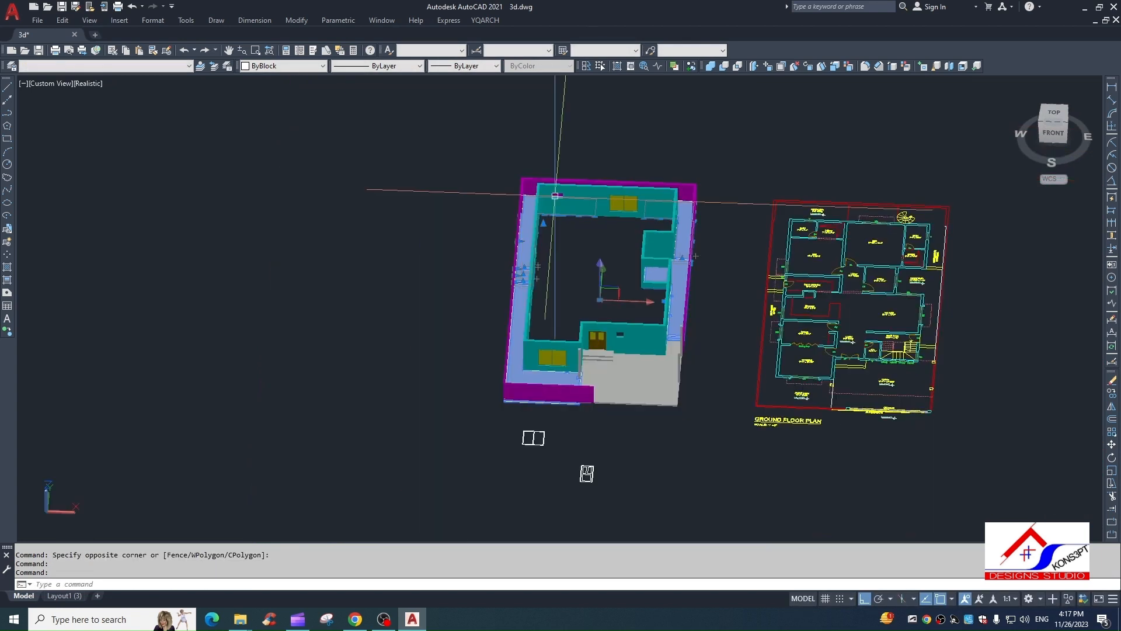
{"action": "key", "text": "Escape"}
{"action": "key", "text": "Escape"}
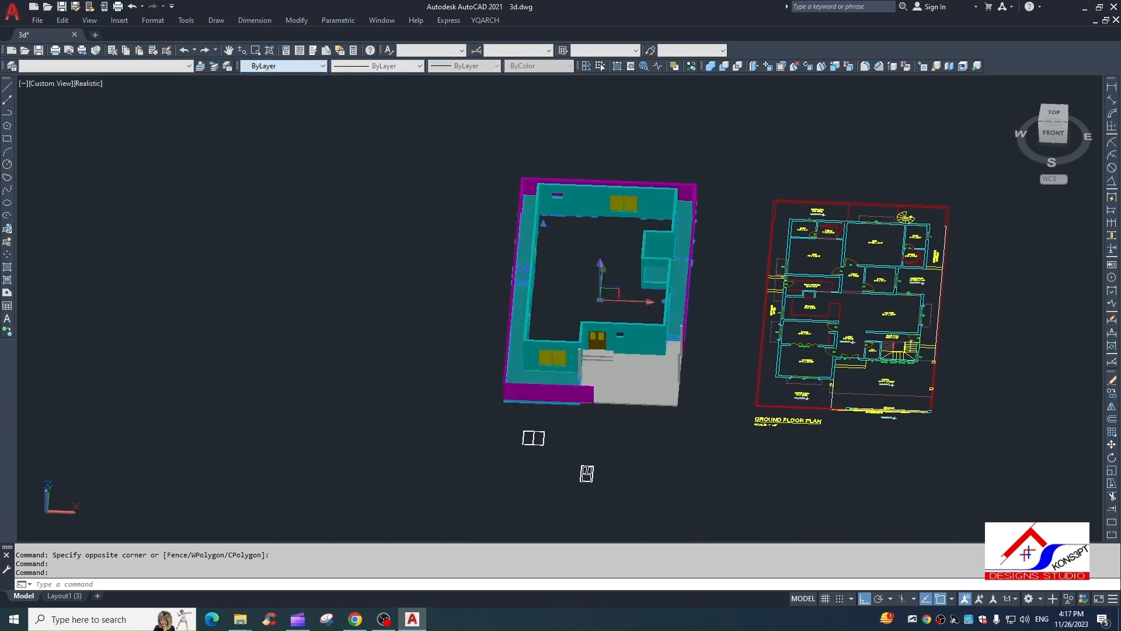
Step: Examine the recoloured slabs around the house and the threshold of the side door above the passage steps
{"action": "scroll", "coordinate": [599, 409], "scroll_direction": "up", "scroll_amount": 4}
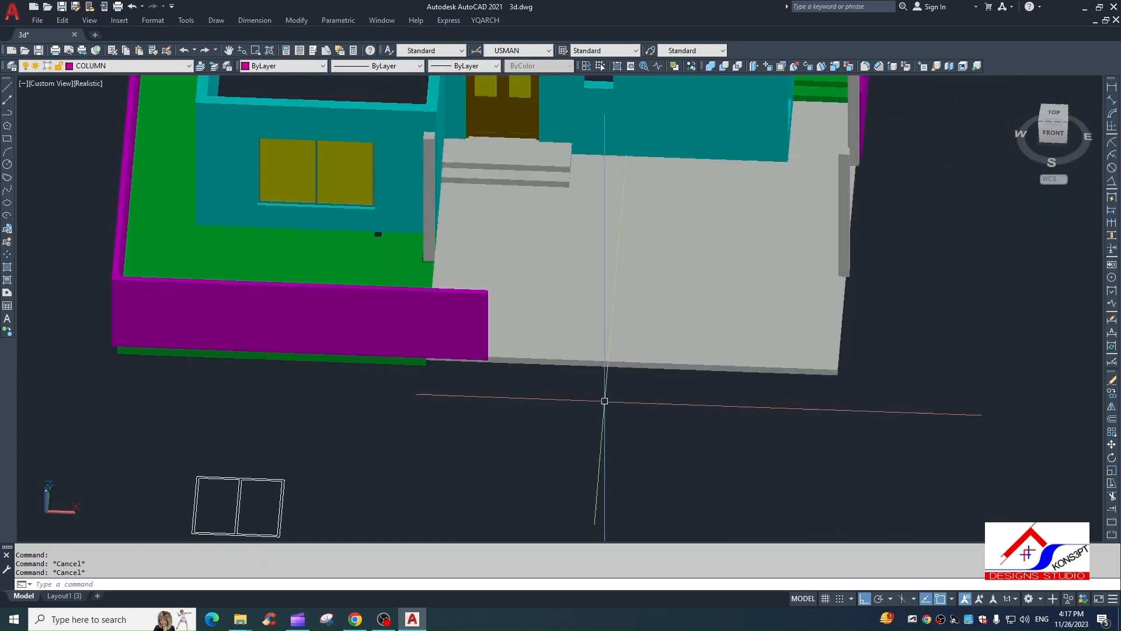
{"action": "scroll", "coordinate": [641, 355], "scroll_direction": "down", "scroll_amount": 3}
{"action": "middle_click_drag", "start_coordinate": [641, 355], "coordinate": [561, 492], "text": "shift"}
{"action": "middle_click_drag", "start_coordinate": [627, 353], "coordinate": [633, 198]}
{"action": "scroll", "coordinate": [593, 444], "scroll_direction": "up", "scroll_amount": 3}
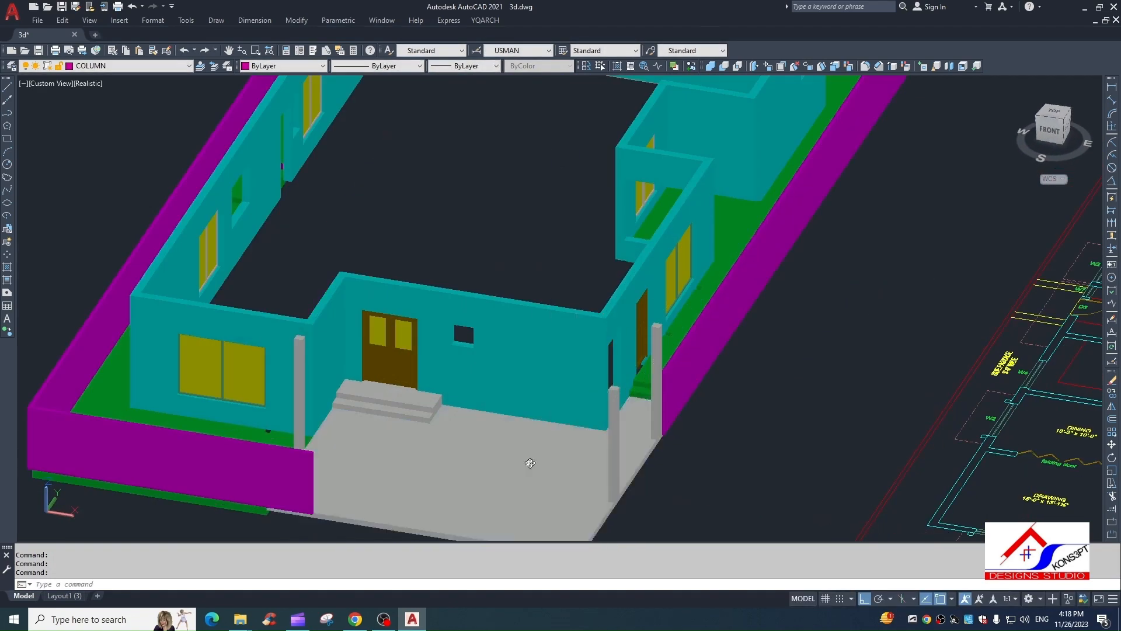
{"action": "mouse_move", "coordinate": [531, 460]}
{"action": "middle_mouse_down"}
{"action": "mouse_move", "coordinate": [530, 402]}
{"action": "mouse_move", "coordinate": [551, 442]}
{"action": "mouse_move", "coordinate": [475, 445]}
{"action": "mouse_move", "coordinate": [671, 450]}
{"action": "mouse_move", "coordinate": [529, 451]}
{"action": "middle_mouse_up"}
{"action": "scroll", "coordinate": [552, 433], "scroll_direction": "down", "scroll_amount": 1}
{"action": "scroll", "coordinate": [529, 450], "scroll_direction": "down", "scroll_amount": 5}
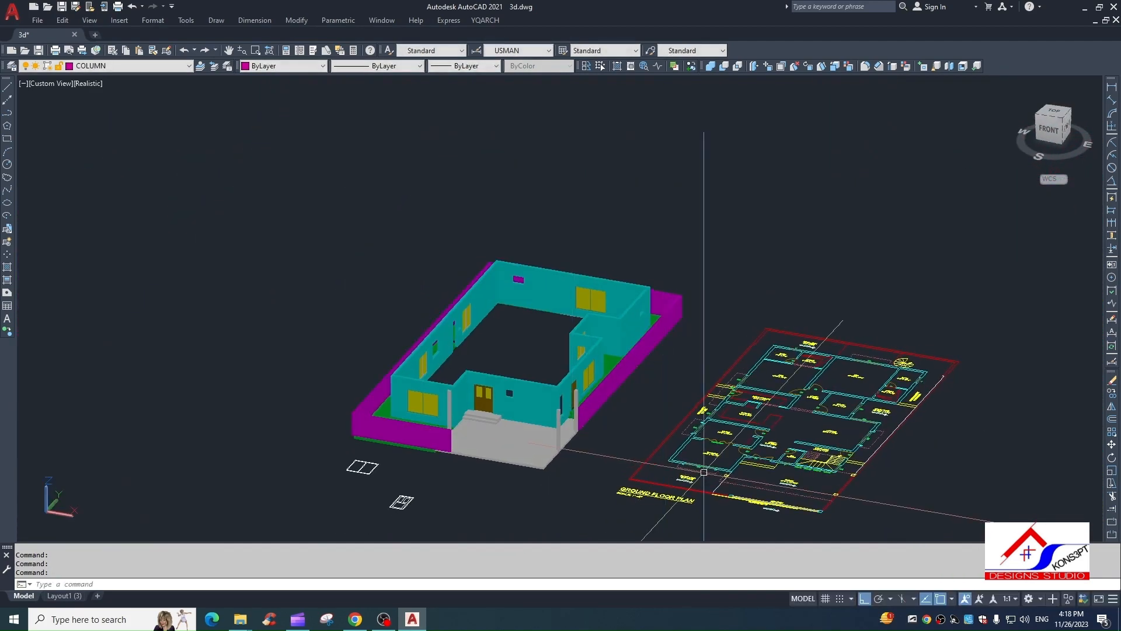
{"action": "scroll", "coordinate": [736, 485], "scroll_direction": "up", "scroll_amount": 5}
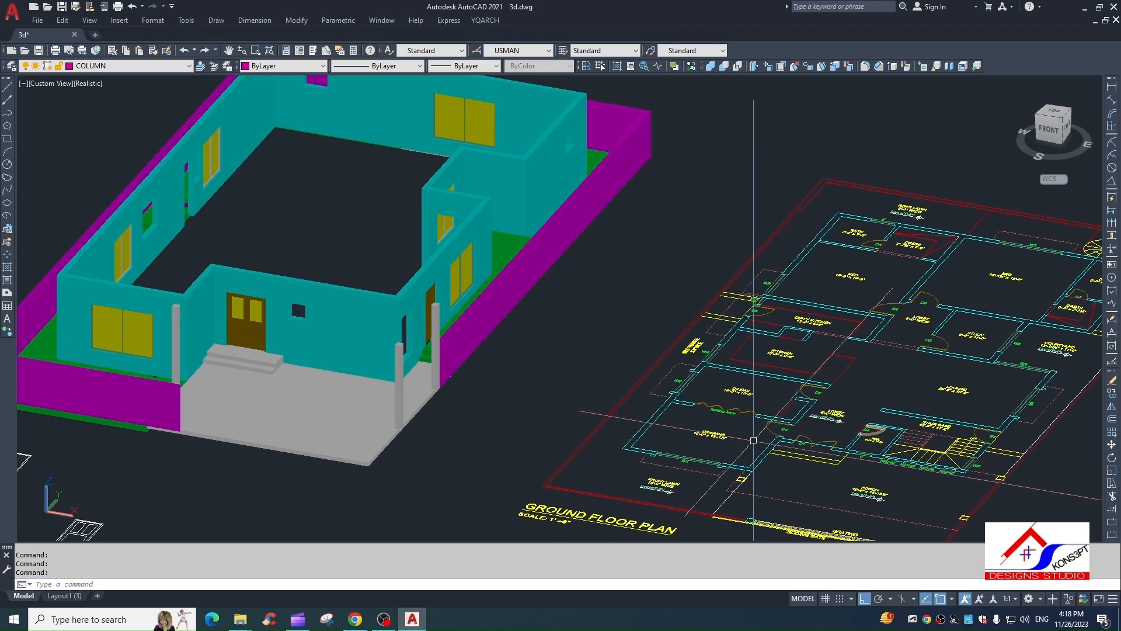
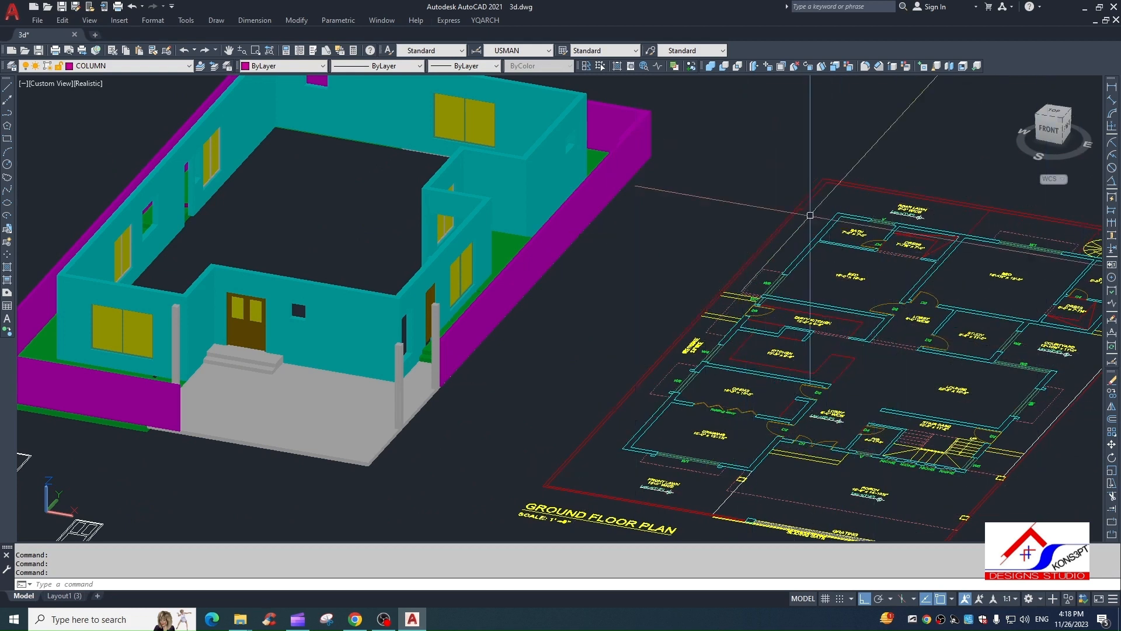
{"action": "scroll", "coordinate": [467, 333], "scroll_direction": "up", "scroll_amount": 5}
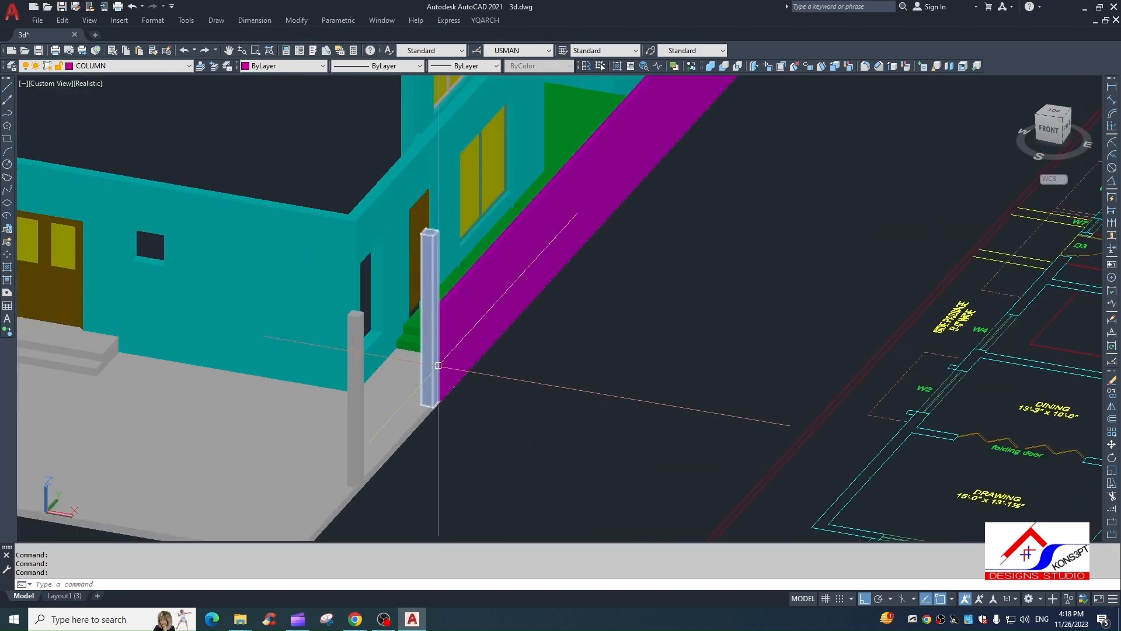
{"action": "scroll", "coordinate": [426, 281], "scroll_direction": "up", "scroll_amount": 3}
{"action": "middle_click_drag", "start_coordinate": [404, 315], "coordinate": [348, 323]}
{"action": "middle_click", "coordinate": [348, 325], "text": "shift"}
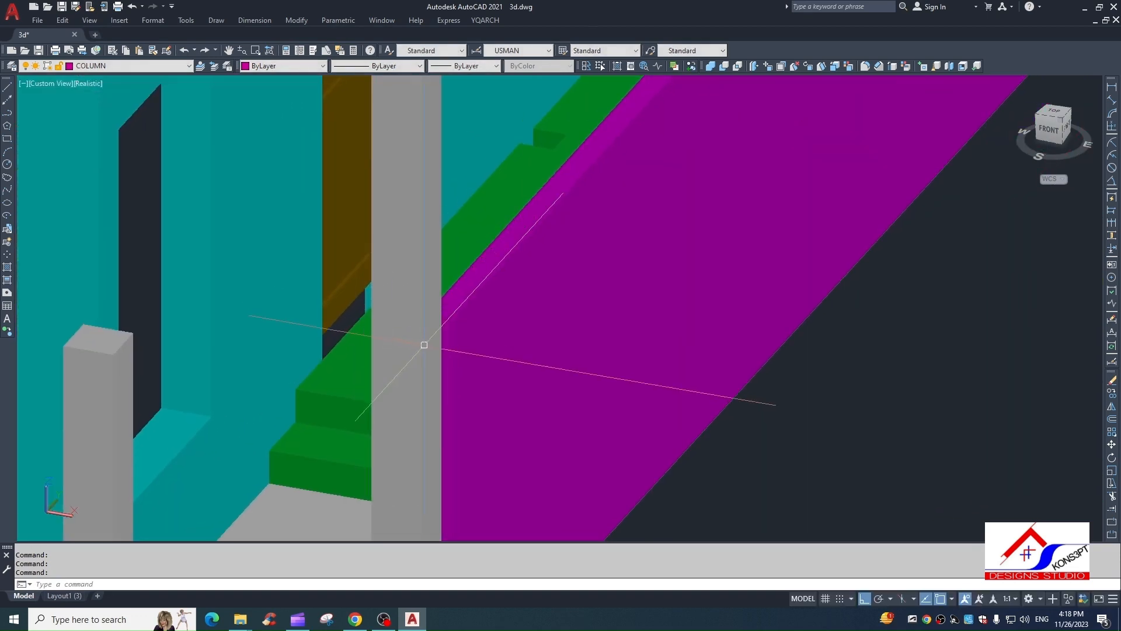
{"action": "middle_click_drag", "start_coordinate": [425, 345], "coordinate": [299, 423], "text": "shift"}
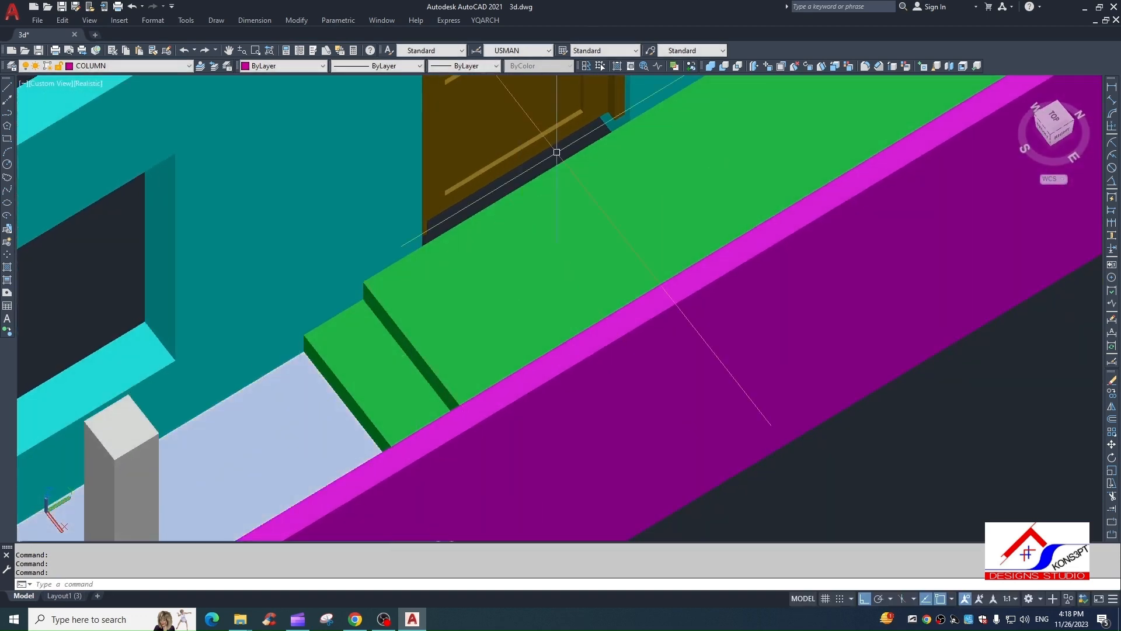
{"action": "scroll", "coordinate": [557, 152], "scroll_direction": "down", "scroll_amount": 3}
{"action": "scroll", "coordinate": [611, 116], "scroll_direction": "down", "scroll_amount": 2}
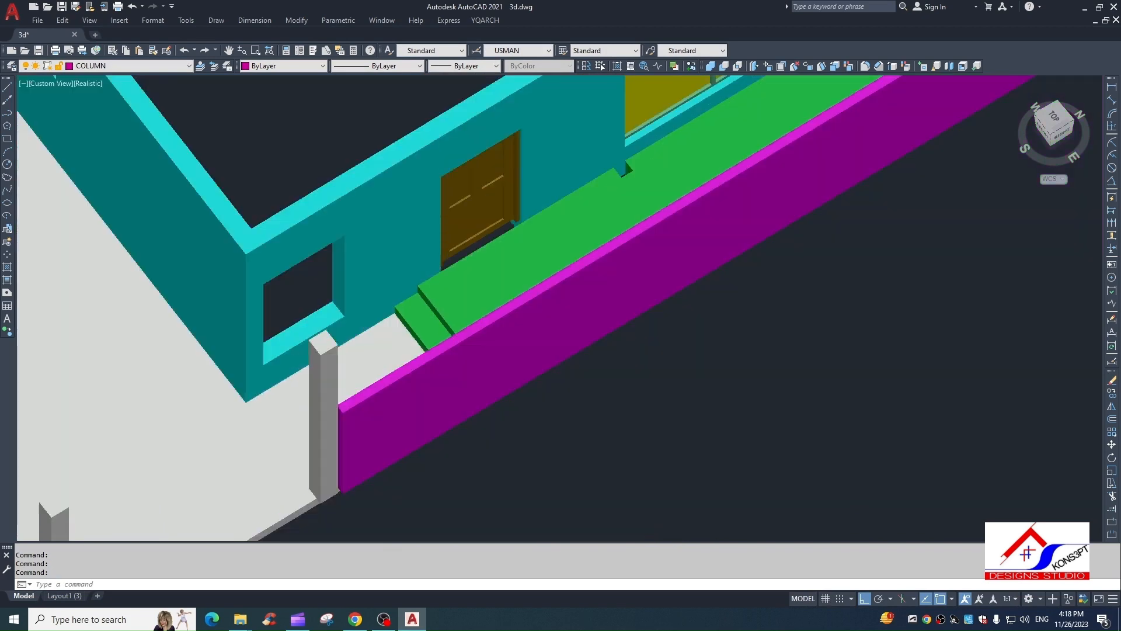
Step: Draw a rectangle across the wall opening of door D2 beside the staircase in the ground floor plan
{"action": "scroll", "coordinate": [545, 350], "scroll_direction": "down", "scroll_amount": 3}
{"action": "scroll", "coordinate": [721, 475], "scroll_direction": "down", "scroll_amount": 2}
{"action": "middle_click_drag", "start_coordinate": [707, 420], "coordinate": [512, 222]}
{"action": "scroll", "coordinate": [708, 507], "scroll_direction": "up", "scroll_amount": 3}
{"action": "middle_click_drag", "start_coordinate": [637, 432], "coordinate": [655, 404], "text": "shift"}
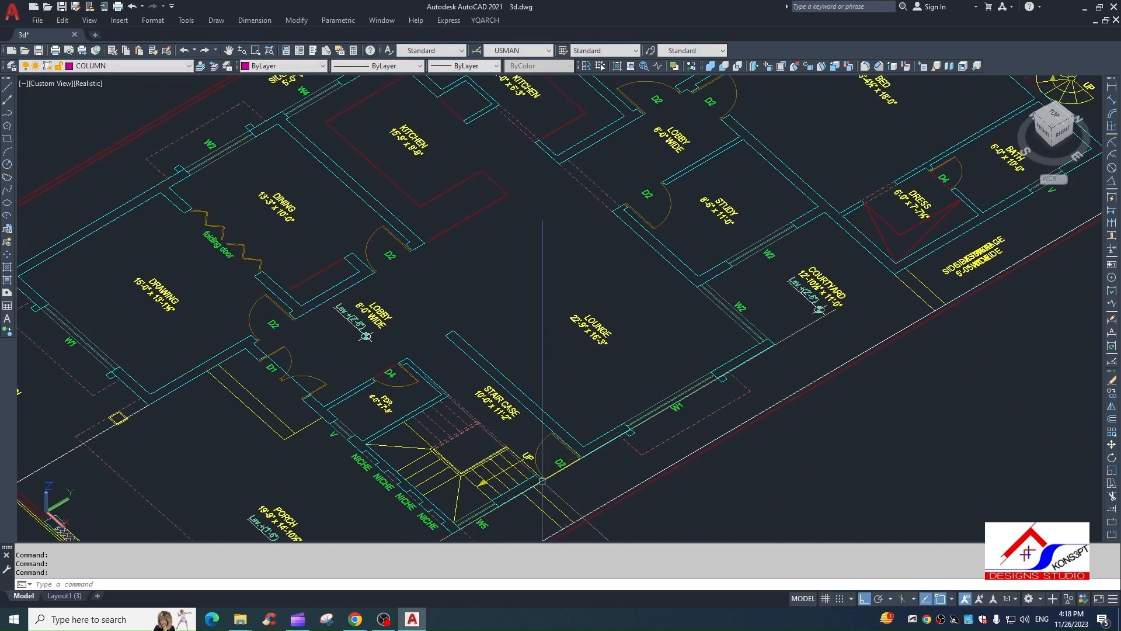
{"action": "scroll", "coordinate": [542, 481], "scroll_direction": "up", "scroll_amount": 3}
{"action": "key", "text": "Return"}
{"action": "scroll", "coordinate": [547, 492], "scroll_direction": "up", "scroll_amount": 3}
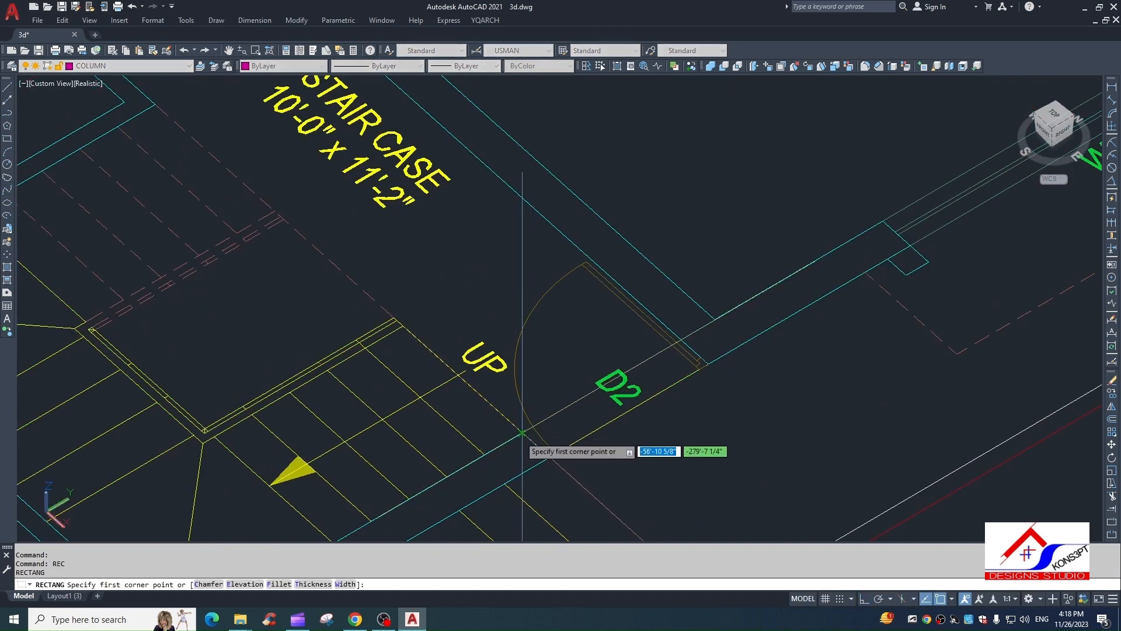
{"action": "left_click", "coordinate": [540, 449]}
{"action": "left_click", "coordinate": [713, 366]}
{"action": "type", "text": "ext"}
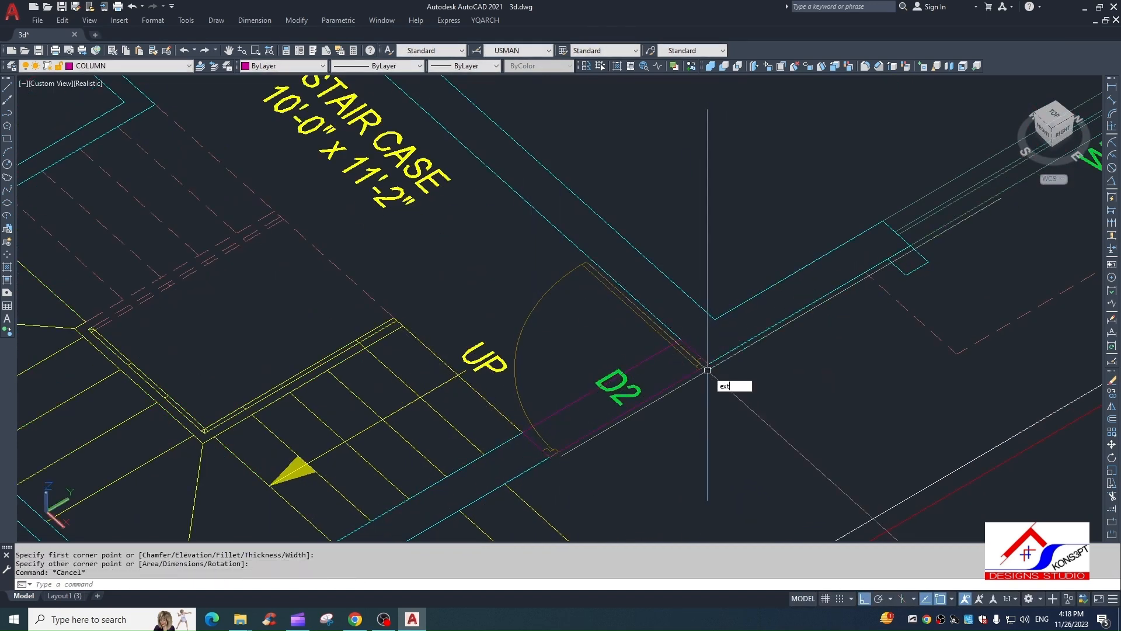
{"action": "key", "text": "Return"}
{"action": "left_click", "coordinate": [707, 365]}
{"action": "key", "text": "Return"}
{"action": "key", "text": "Escape"}
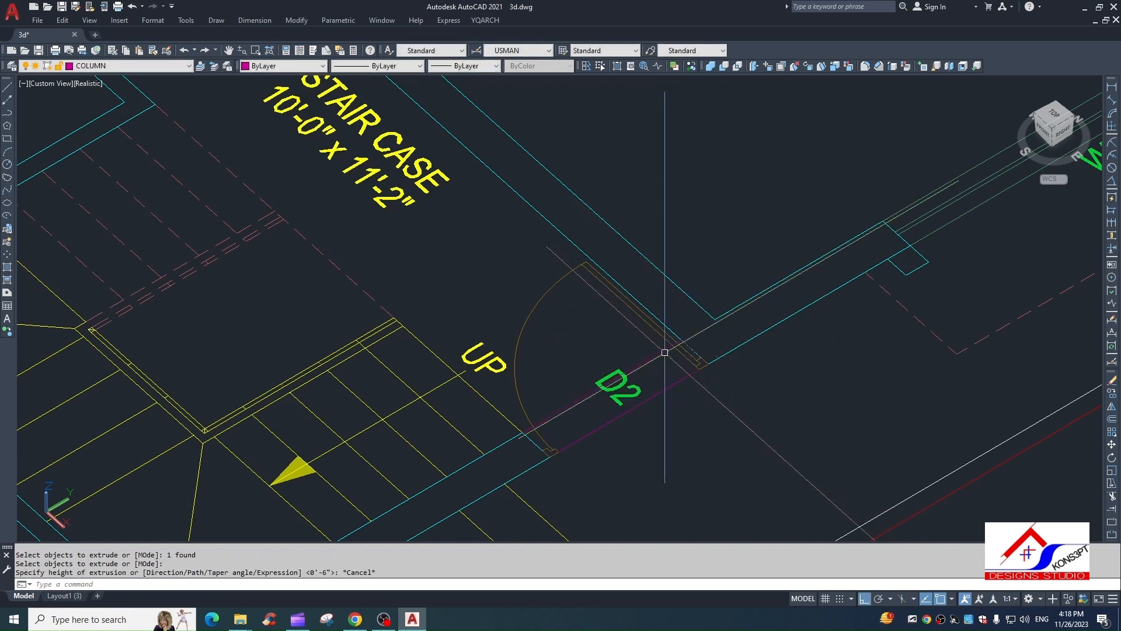
Step: Extrude the rectangle in the D2 door opening to a height of 12 inches and select the resulting block
{"action": "left_click", "coordinate": [657, 355]}
{"action": "type", "text": "ext"}
{"action": "key", "text": "Return"}
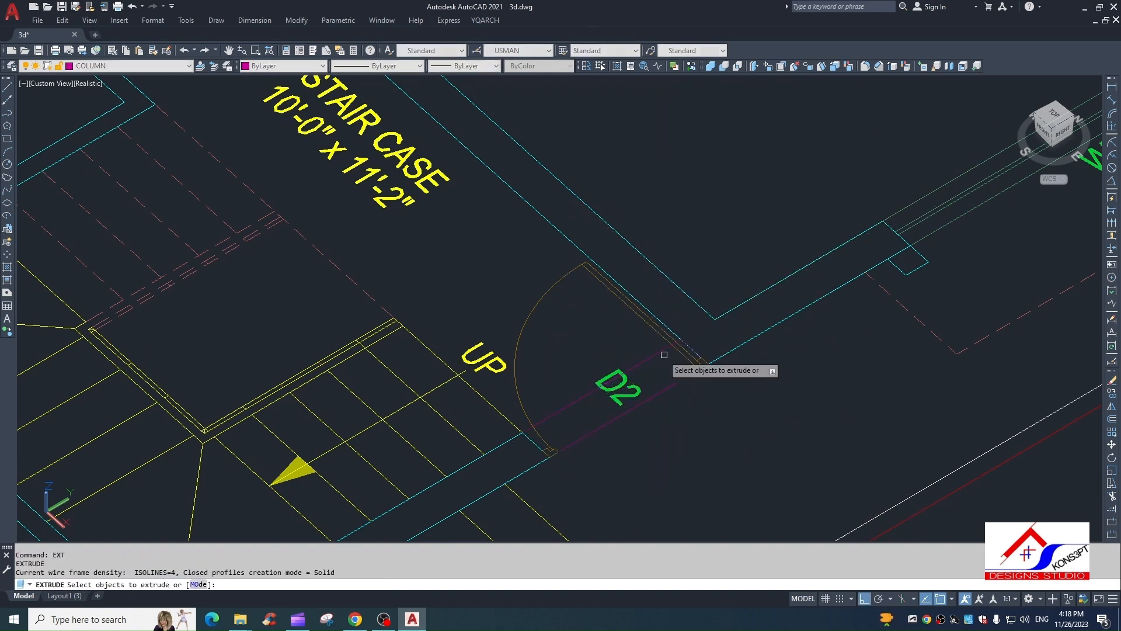
{"action": "left_click", "coordinate": [658, 353]}
{"action": "key", "text": "Return"}
{"action": "type", "text": "12"}
{"action": "key", "text": "Return"}
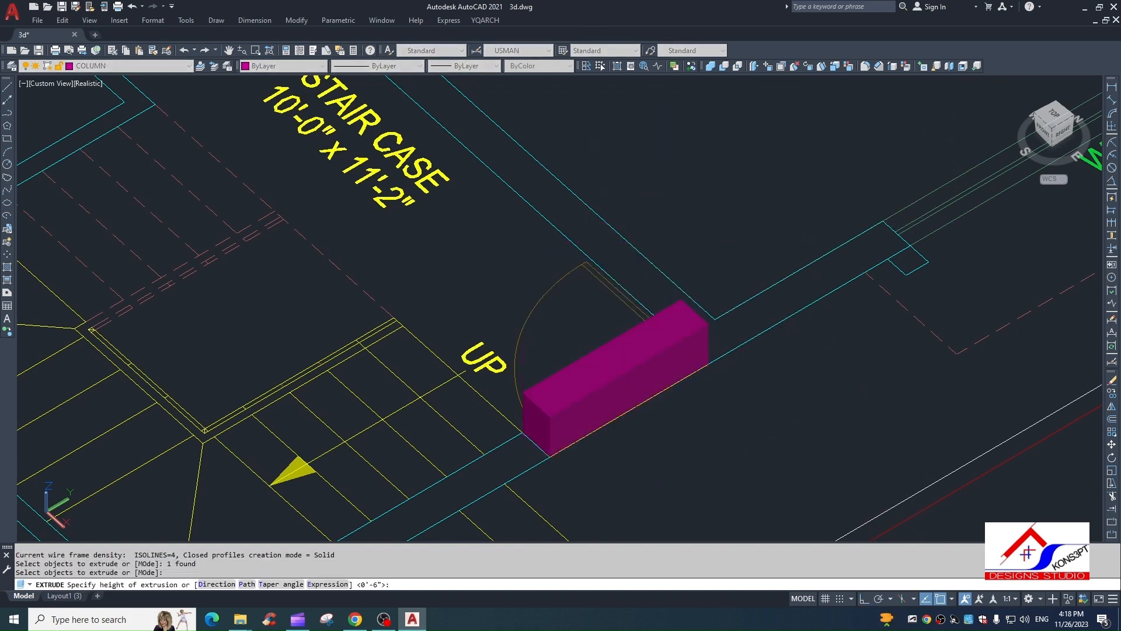
{"action": "left_click", "coordinate": [619, 365]}
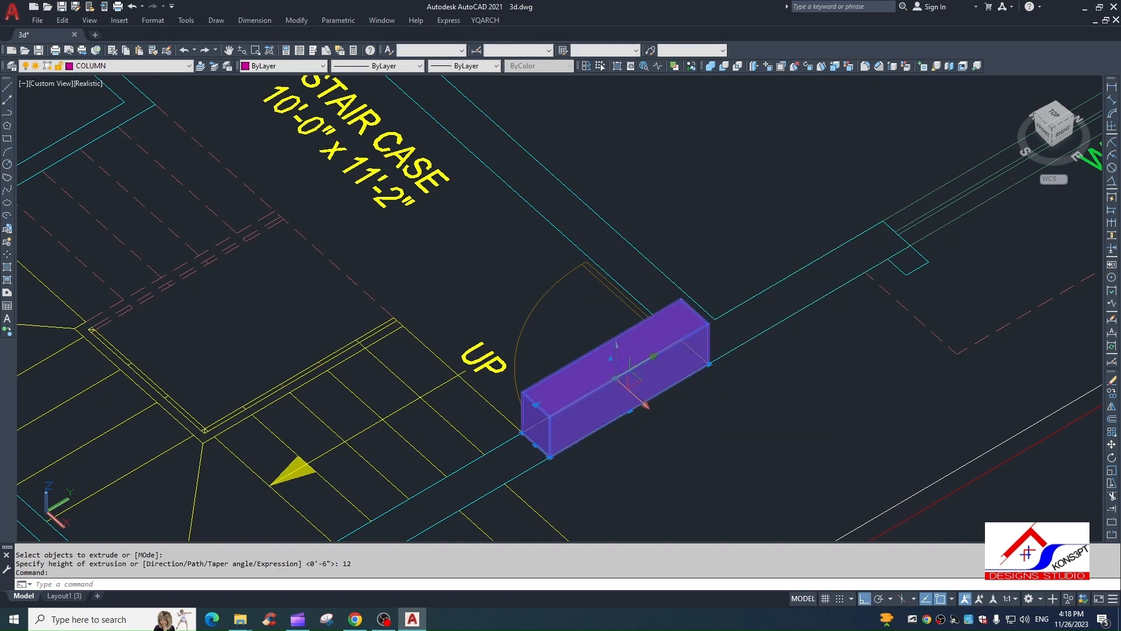
{"action": "type", "text": "m"}
{"action": "key", "text": "Return"}
{"action": "type", "text": "n"}
{"action": "key", "text": "Return"}
{"action": "left_click", "coordinate": [709, 364]}
{"action": "scroll", "coordinate": [762, 354], "scroll_direction": "down", "scroll_amount": 7}
{"action": "scroll", "coordinate": [770, 378], "scroll_direction": "up", "scroll_amount": 3}
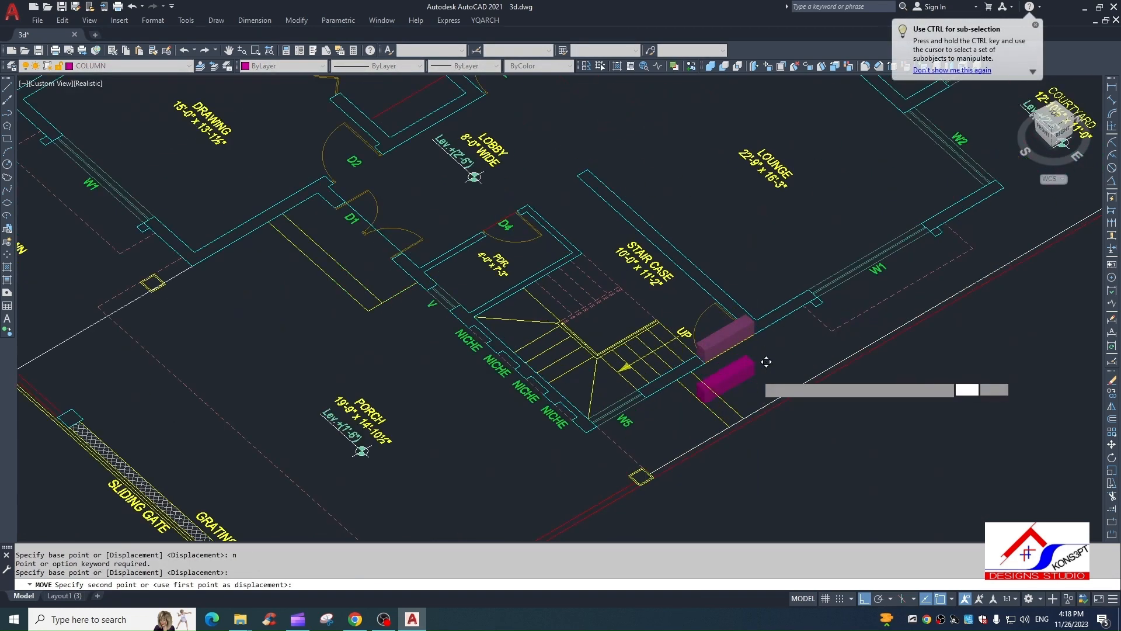
{"action": "key", "text": "Escape"}
Step: Move the extruded block from door D2 in the ground floor plan to the side door opening of the 3D house
{"action": "key", "text": "Return"}
{"action": "left_click", "coordinate": [754, 318]}
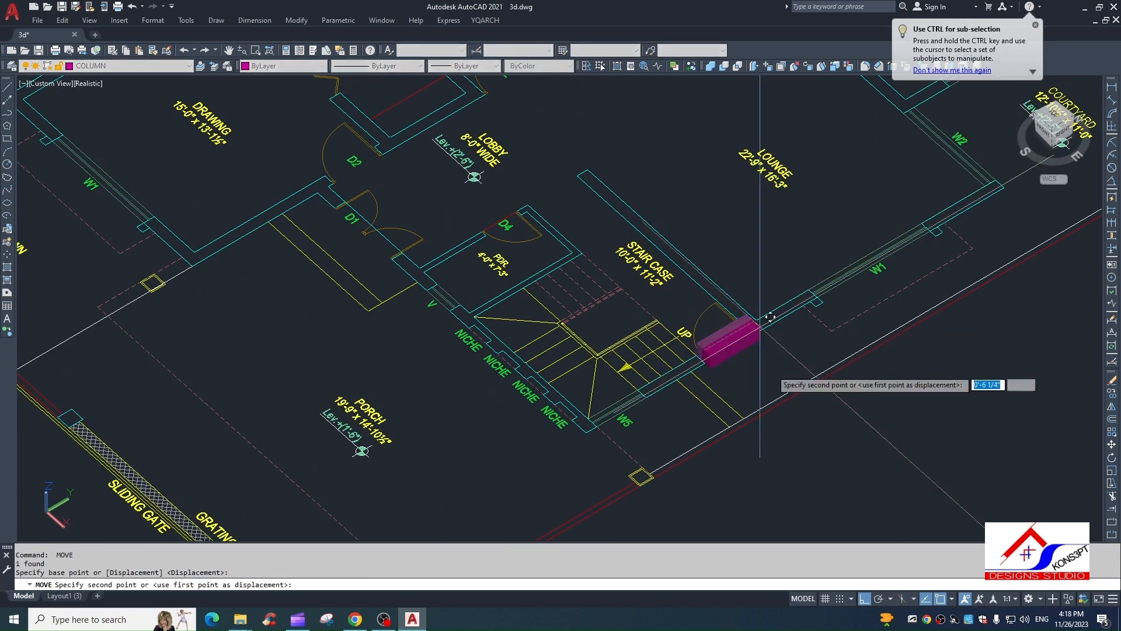
{"action": "scroll", "coordinate": [753, 324], "scroll_direction": "down", "scroll_amount": 5}
{"action": "scroll", "coordinate": [652, 286], "scroll_direction": "up", "scroll_amount": 5}
{"action": "scroll", "coordinate": [753, 260], "scroll_direction": "up", "scroll_amount": 5}
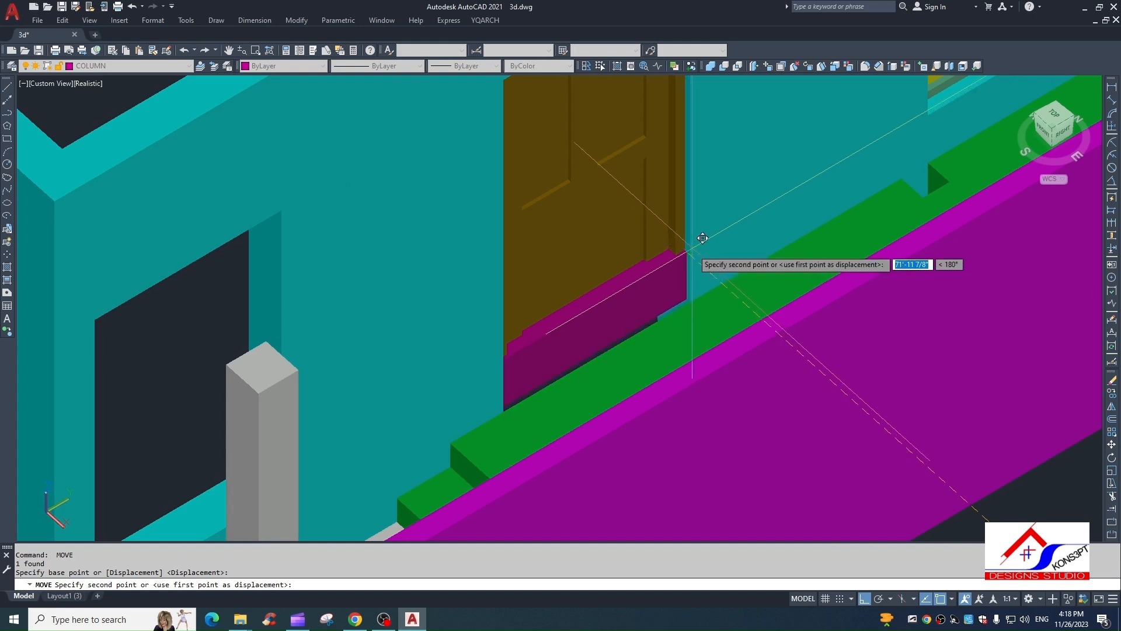
{"action": "left_click", "coordinate": [693, 261]}
{"action": "key", "text": "Escape"}
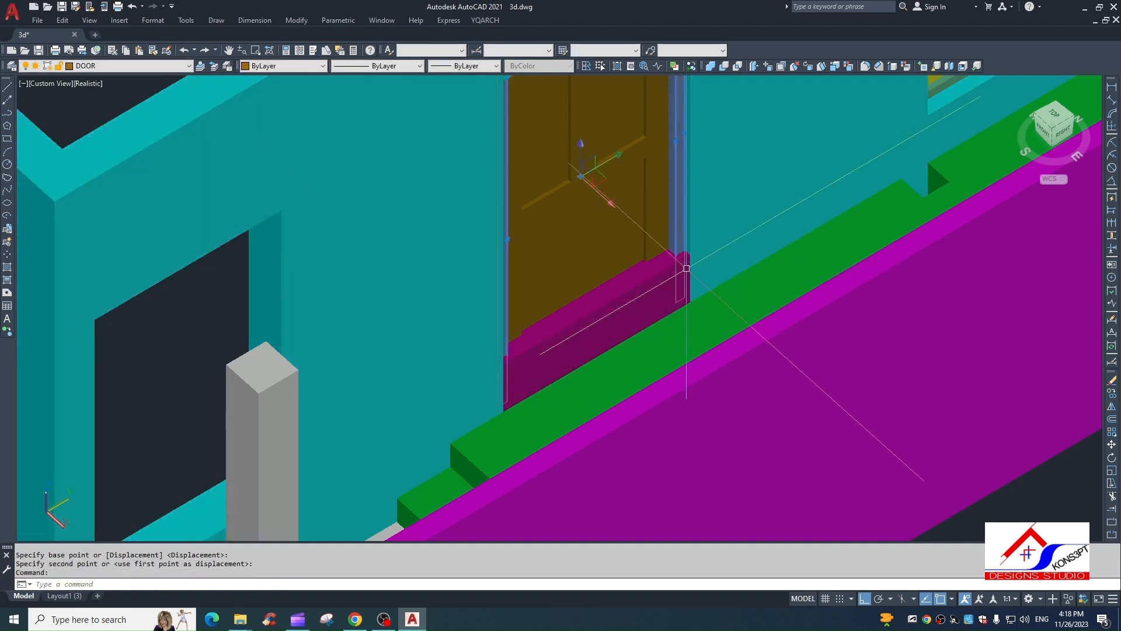
Step: Move the block down from its top outer corner to the top edge of the side passage slab under the door
{"action": "left_click", "coordinate": [658, 273]}
{"action": "type", "text": "M"}
{"action": "key", "text": "Return"}
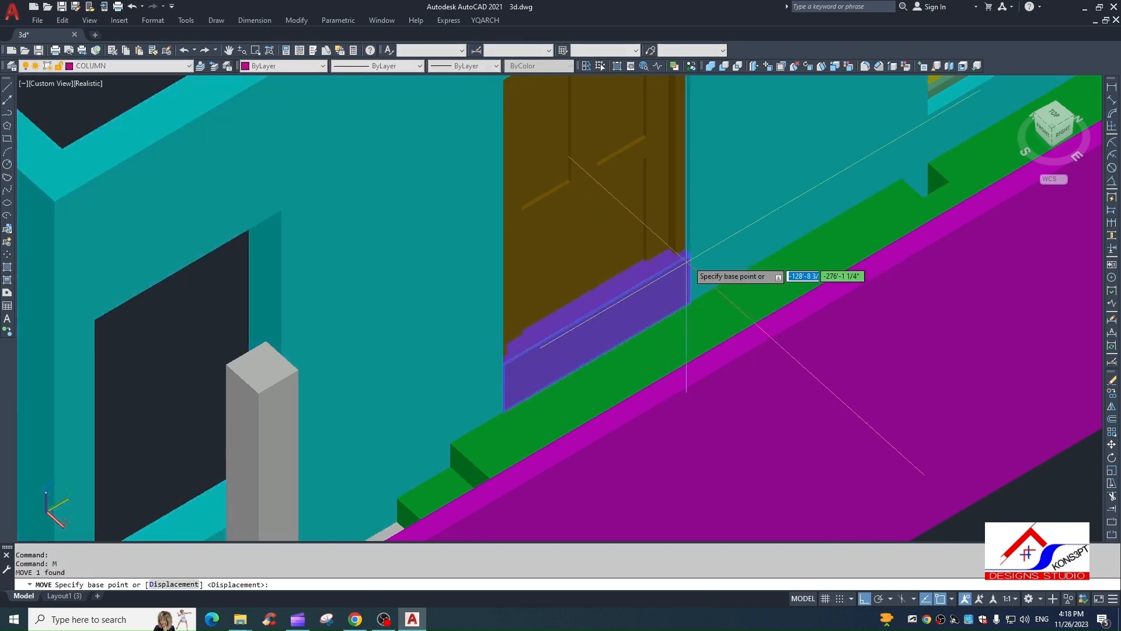
{"action": "left_click", "coordinate": [688, 261]}
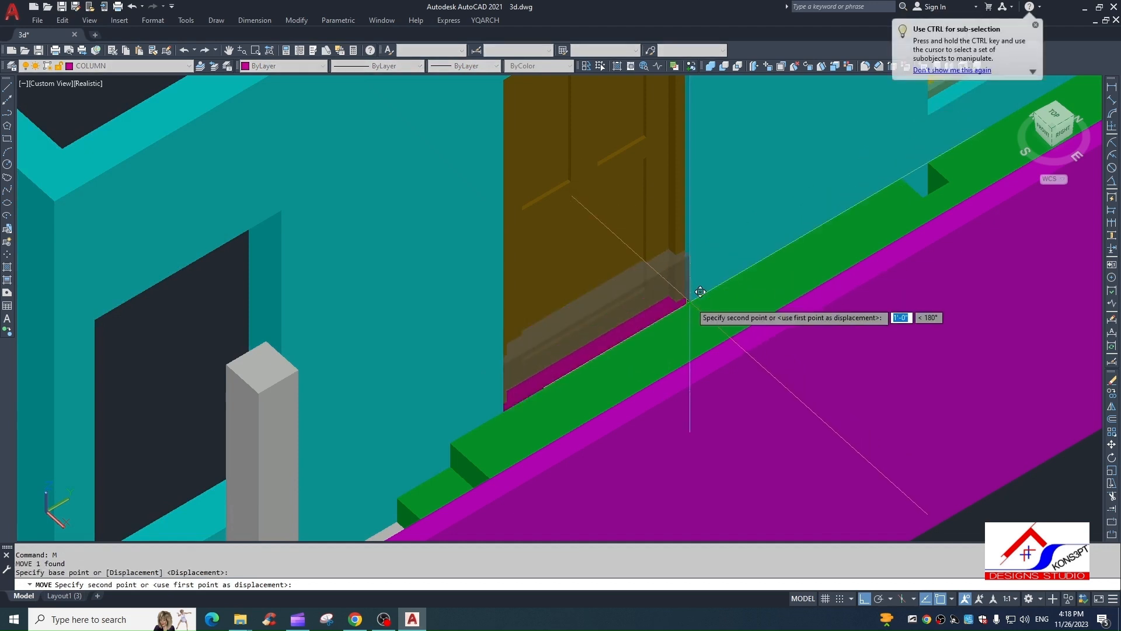
{"action": "left_click", "coordinate": [690, 302]}
{"action": "key", "text": "Escape"}
Step: Match the properties of the green side passage slab onto the block under the side door
{"action": "type", "text": "MA"}
{"action": "key", "text": "Return"}
{"action": "left_click", "coordinate": [695, 335]}
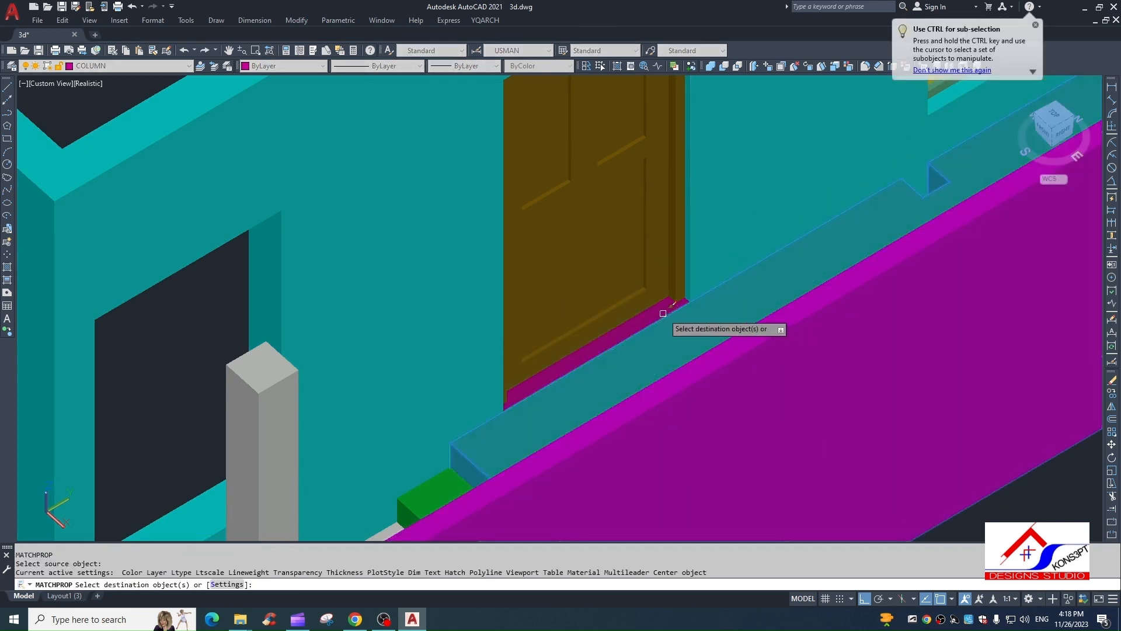
{"action": "left_click", "coordinate": [677, 358]}
{"action": "key", "text": "Escape"}
{"action": "key", "text": "Escape"}
Step: Examine the filled side door threshold and the whole house model beside the ground floor plan
{"action": "scroll", "coordinate": [863, 426], "scroll_direction": "down", "scroll_amount": 5}
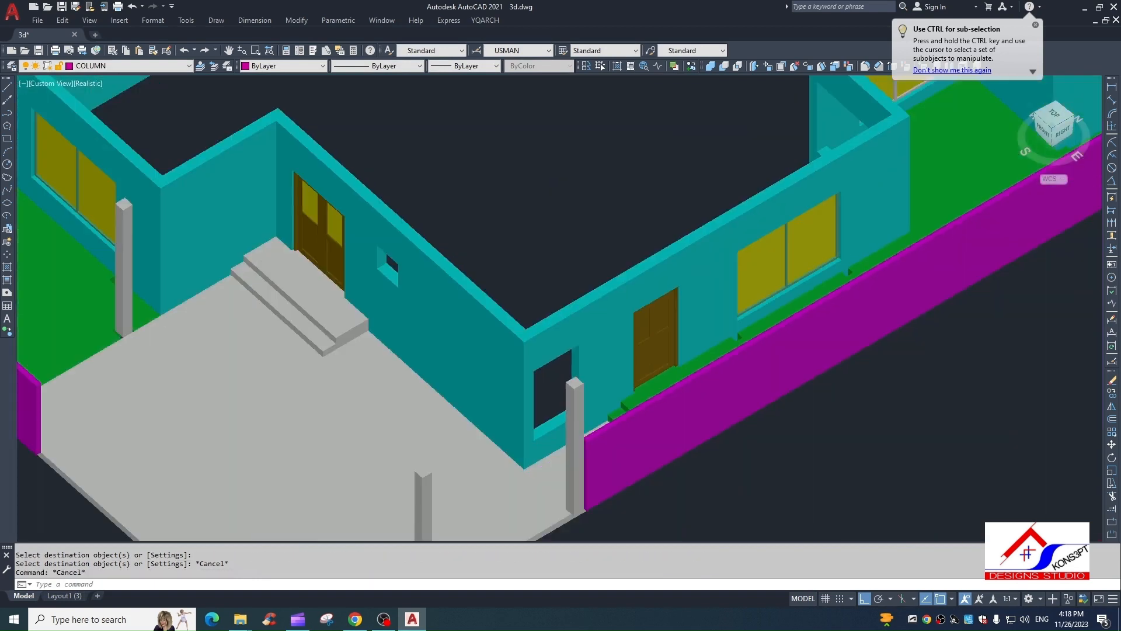
{"action": "scroll", "coordinate": [681, 389], "scroll_direction": "up", "scroll_amount": 2}
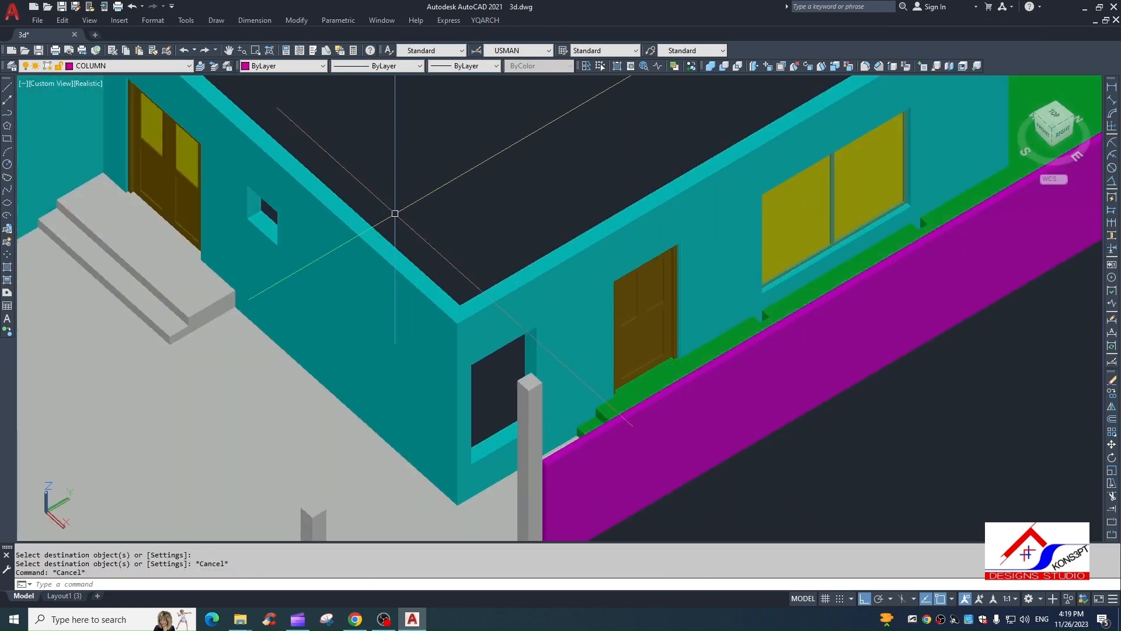
{"action": "scroll", "coordinate": [660, 388], "scroll_direction": "down", "scroll_amount": 7}
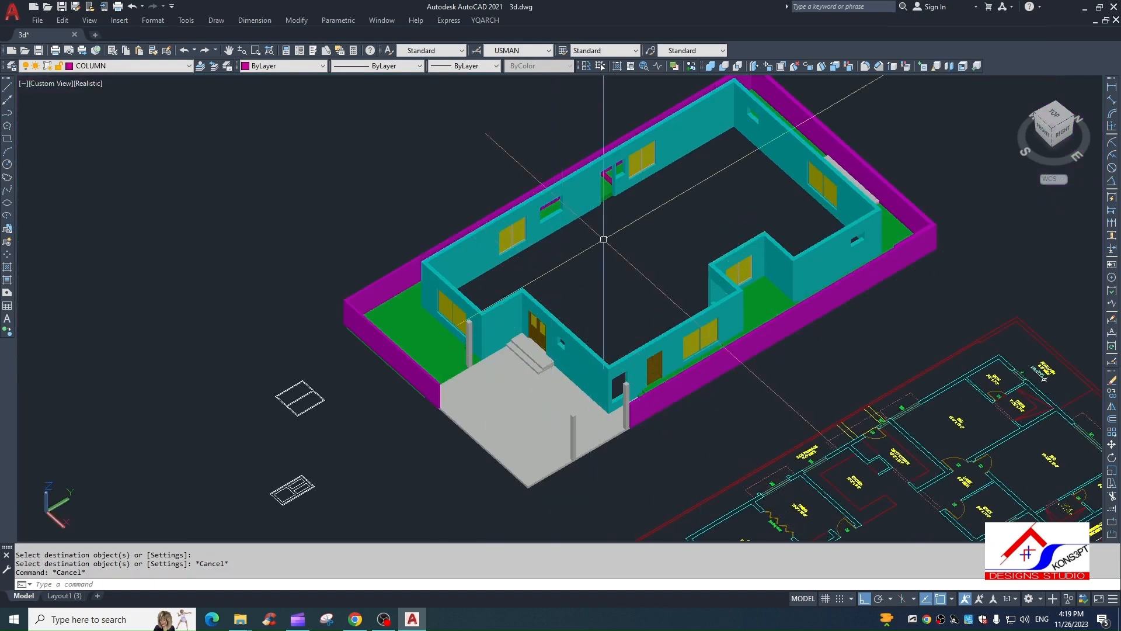
{"action": "scroll", "coordinate": [785, 444], "scroll_direction": "down", "scroll_amount": 4}
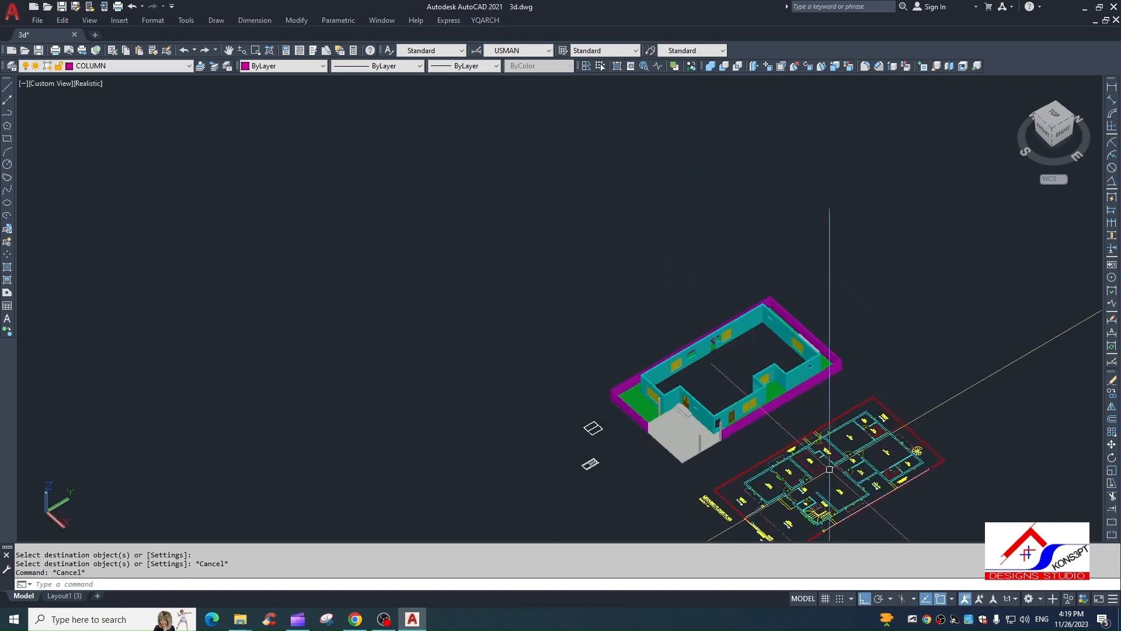
{"action": "middle_click_drag", "start_coordinate": [829, 469], "coordinate": [806, 444], "text": "shift"}
{"action": "scroll", "coordinate": [874, 501], "scroll_direction": "up", "scroll_amount": 6}
{"action": "middle_click_drag", "start_coordinate": [562, 438], "coordinate": [799, 485], "text": "shift"}
{"action": "scroll", "coordinate": [629, 354], "scroll_direction": "down", "scroll_amount": 6}
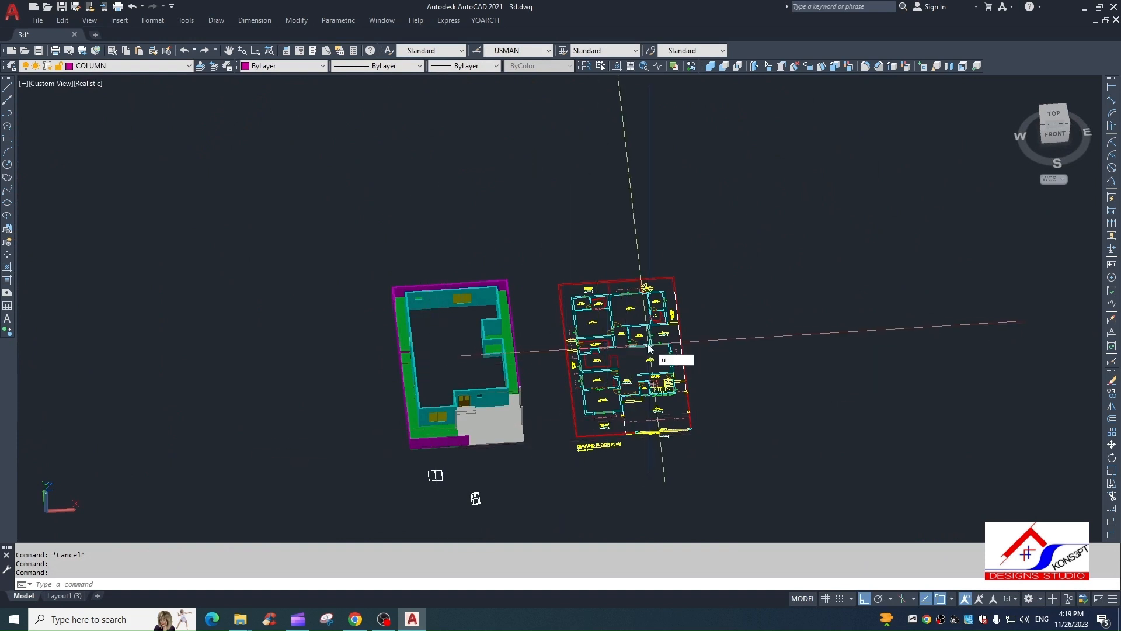
Step: Switch the model to the SW Isometric view
{"action": "type", "text": "UCS"}
{"action": "key", "text": "Return"}
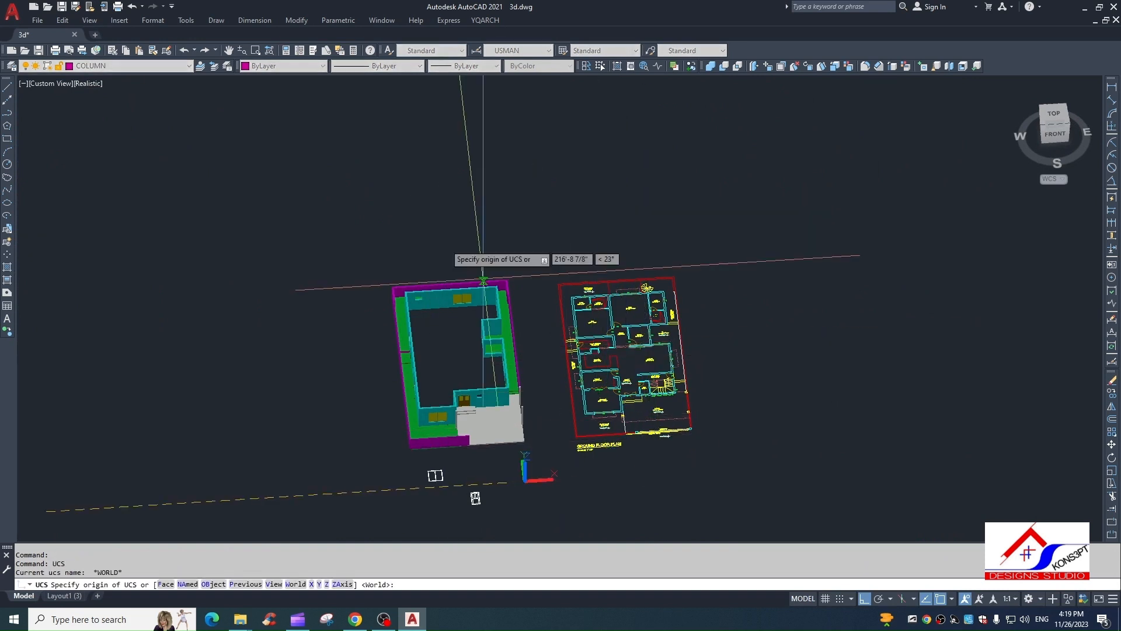
{"action": "left_click", "coordinate": [89, 20]}
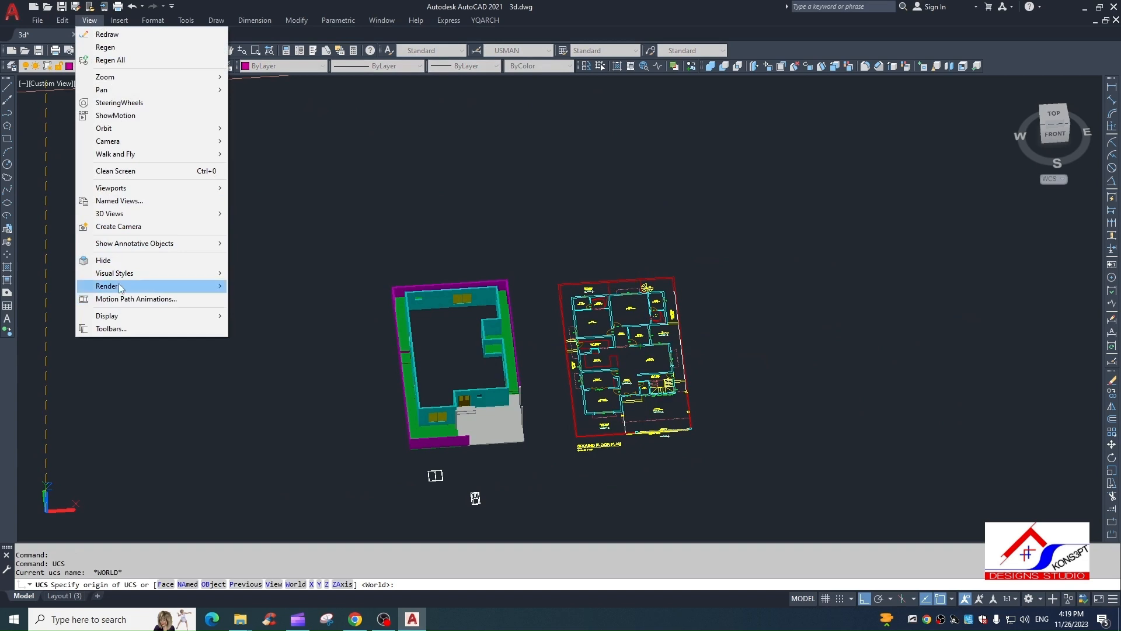
{"action": "mouse_move", "coordinate": [146, 213]}
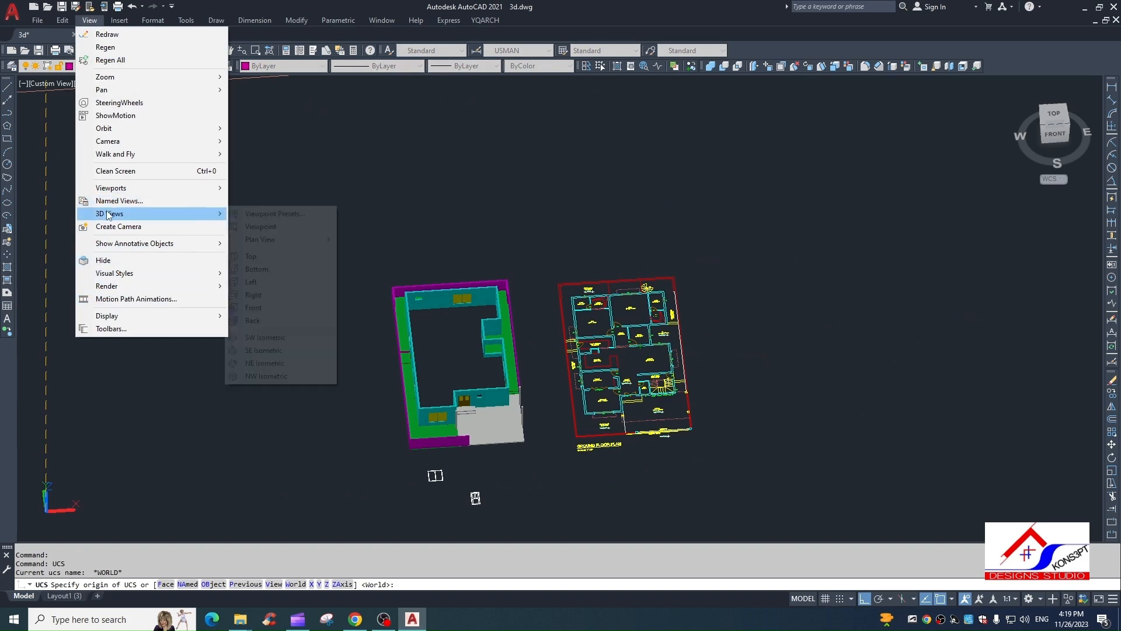
{"action": "left_click", "coordinate": [259, 338]}
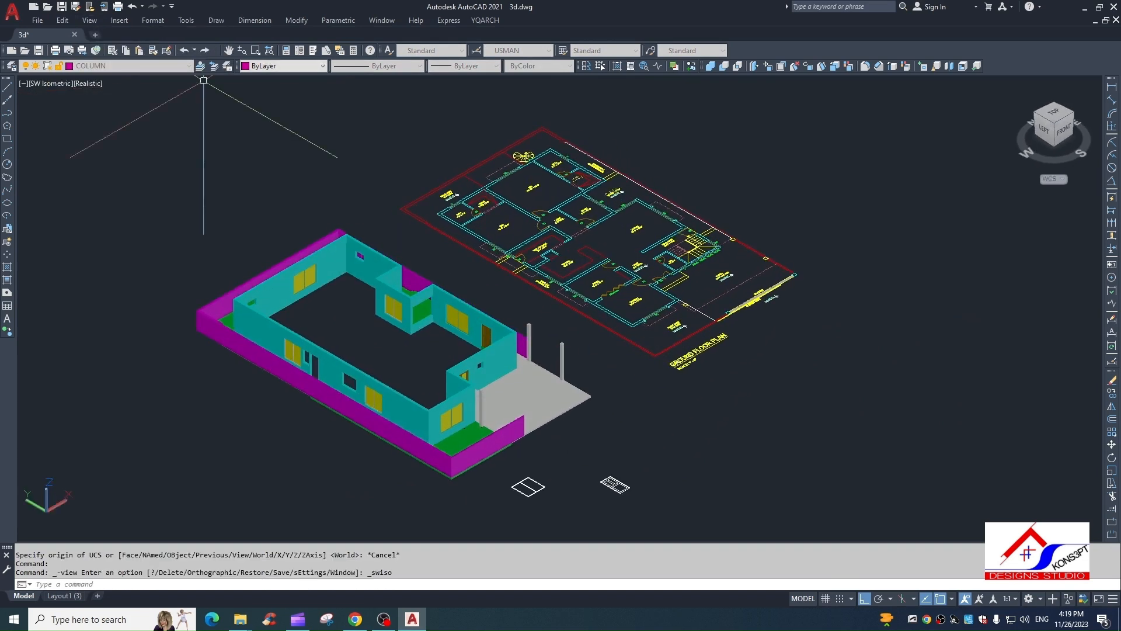
Step: Start a polyline along the plan's outer wall face from the rear bath corner, past the dress and around the courtyard side of the study
{"action": "key", "text": "Return"}
{"action": "scroll", "coordinate": [345, 181], "scroll_direction": "up", "scroll_amount": 2}
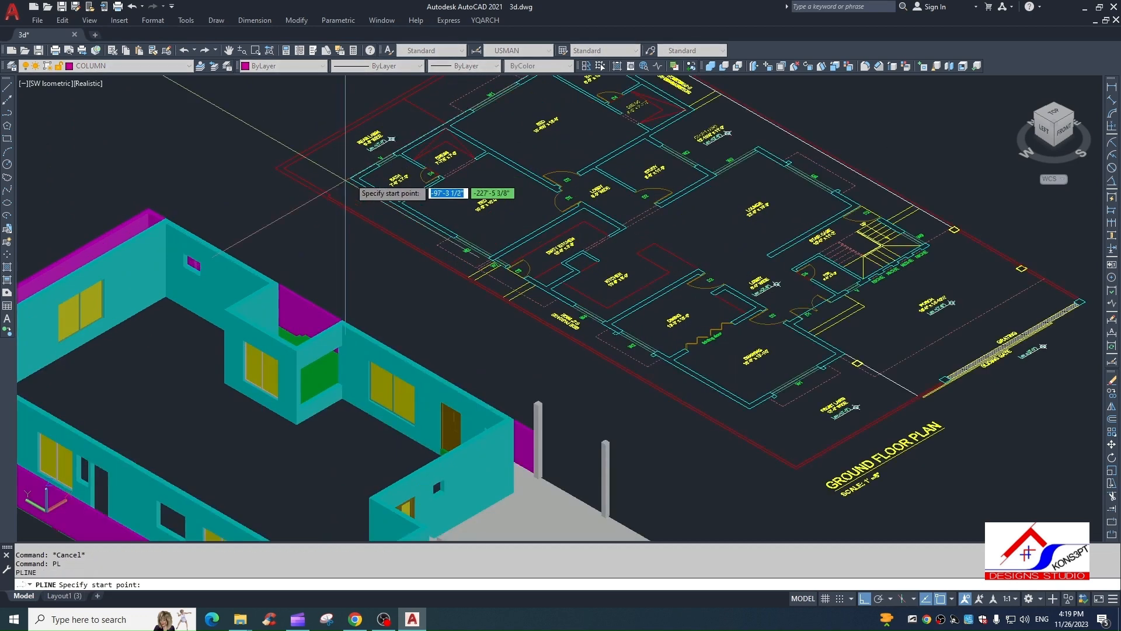
{"action": "middle_click_drag", "start_coordinate": [521, 128], "coordinate": [454, 278]}
{"action": "scroll", "coordinate": [513, 197], "scroll_direction": "up", "scroll_amount": 2}
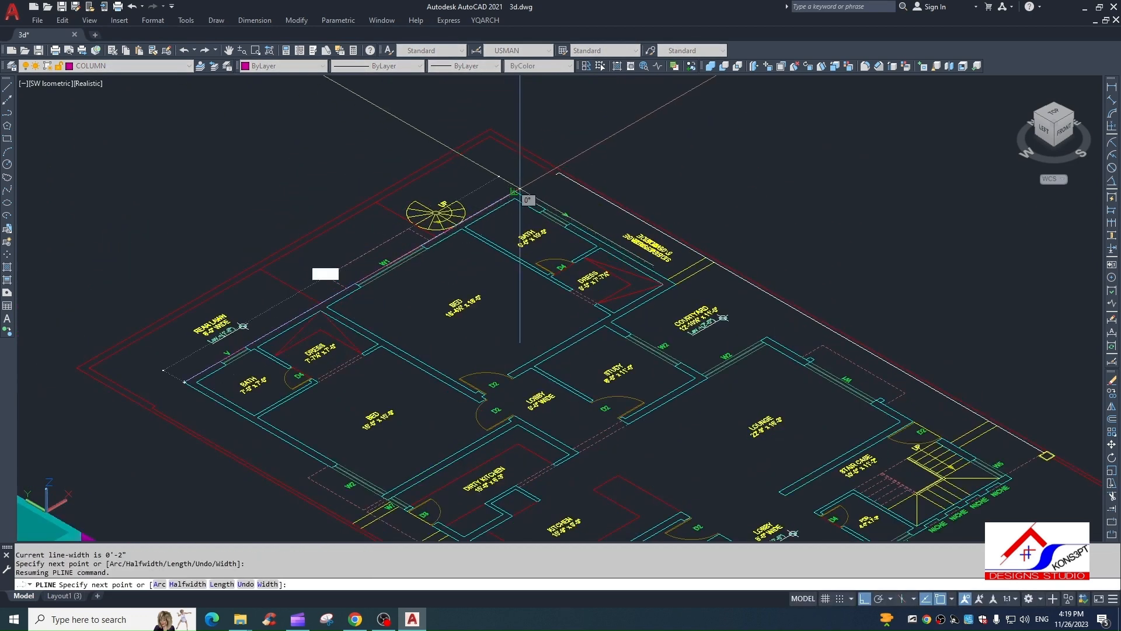
{"action": "left_click", "coordinate": [514, 191]}
{"action": "scroll", "coordinate": [676, 287], "scroll_direction": "up", "scroll_amount": 2}
{"action": "left_click", "coordinate": [676, 285]}
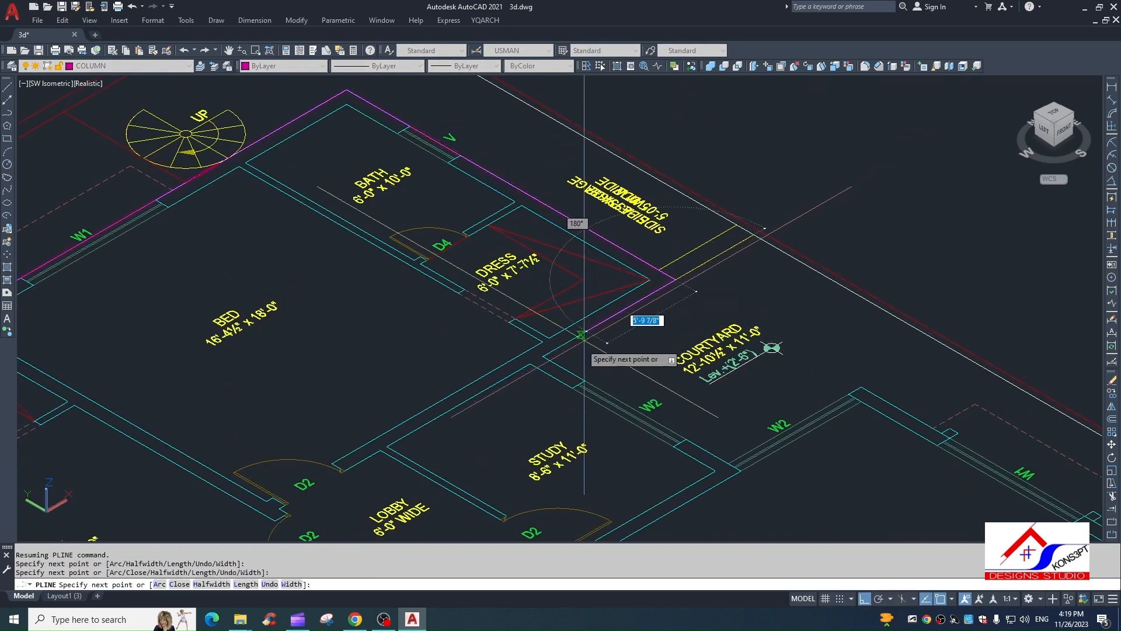
{"action": "left_click", "coordinate": [543, 355]}
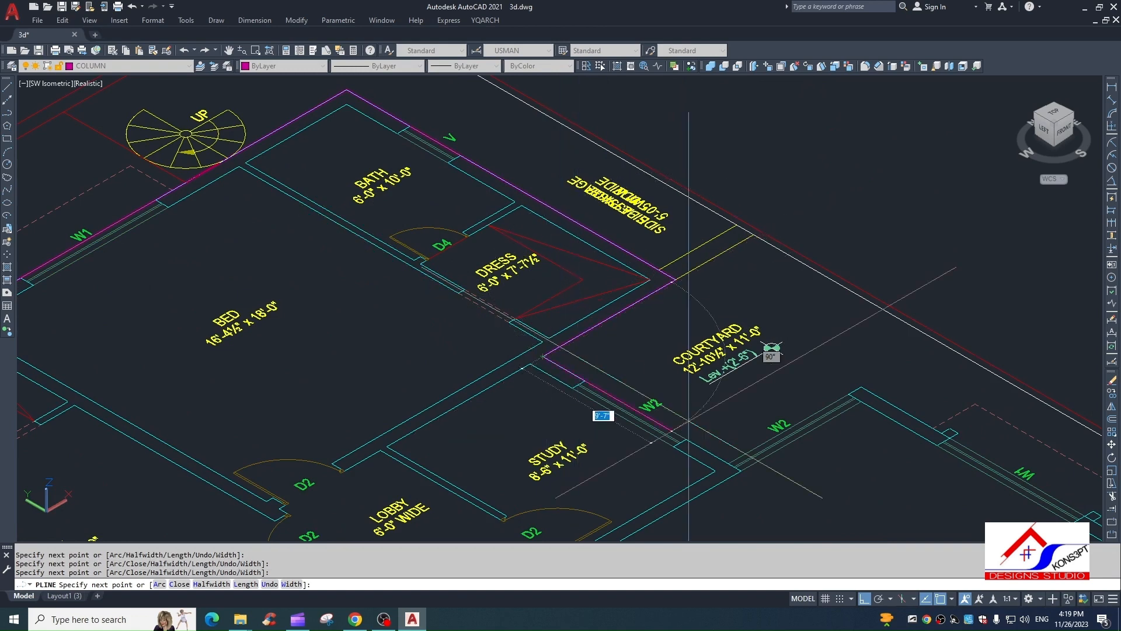
{"action": "left_click", "coordinate": [729, 463]}
Step: Continue the polyline around the outer walls of the lounge and staircase and along the porch to the drawing room's front corner
{"action": "scroll", "coordinate": [862, 397], "scroll_direction": "down", "scroll_amount": 3}
{"action": "middle_click_drag", "start_coordinate": [862, 397], "coordinate": [648, 348], "text": "shift"}
{"action": "middle_click_drag", "start_coordinate": [729, 197], "coordinate": [684, 291]}
{"action": "scroll", "coordinate": [685, 291], "scroll_direction": "down", "scroll_amount": 1}
{"action": "middle_click_drag", "start_coordinate": [679, 353], "coordinate": [580, 510], "text": "shift"}
{"action": "left_click_drag", "start_coordinate": [580, 509], "coordinate": [434, 517], "text": "shift"}
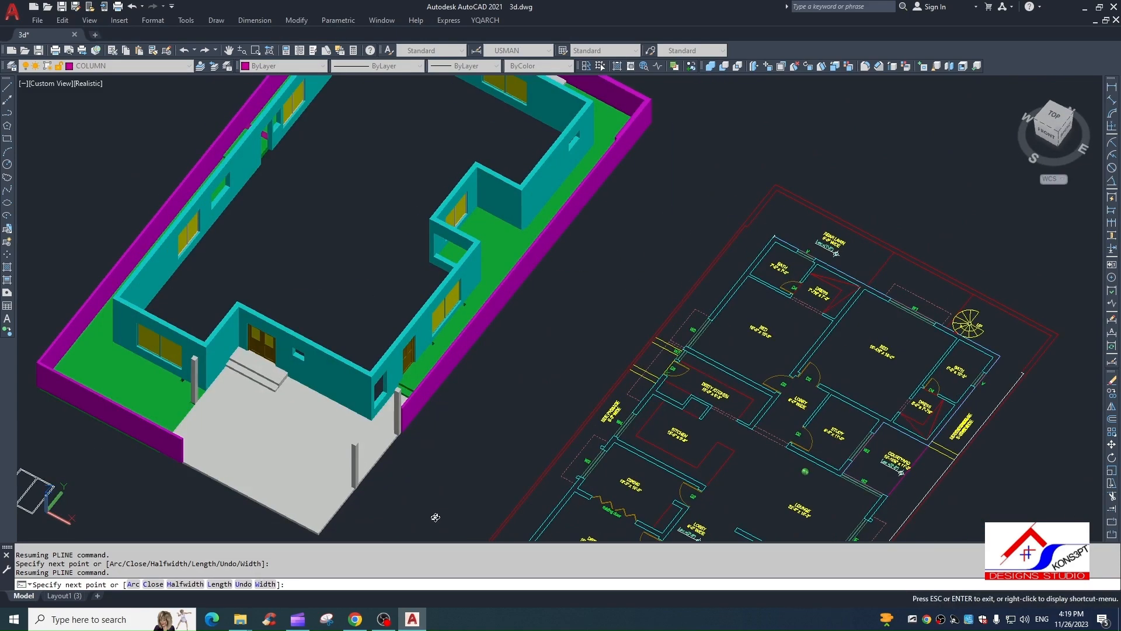
{"action": "scroll", "coordinate": [847, 444], "scroll_direction": "down", "scroll_amount": 8}
{"action": "middle_click_drag", "start_coordinate": [844, 461], "coordinate": [851, 395], "text": "shift"}
{"action": "scroll", "coordinate": [834, 449], "scroll_direction": "up", "scroll_amount": 6}
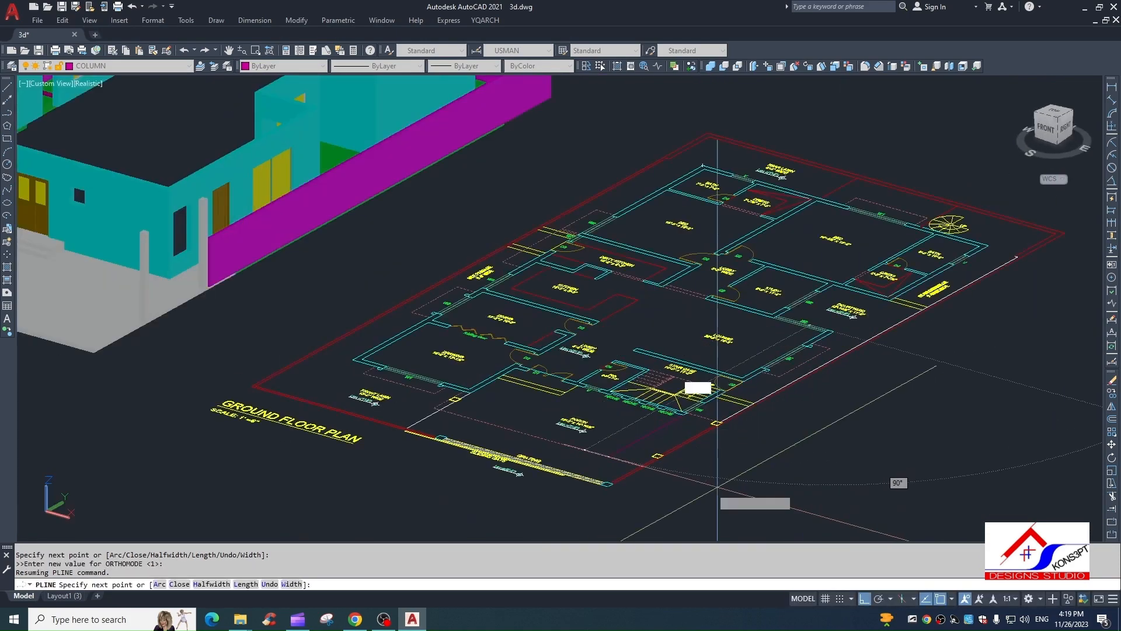
{"action": "scroll", "coordinate": [692, 425], "scroll_direction": "up", "scroll_amount": 5}
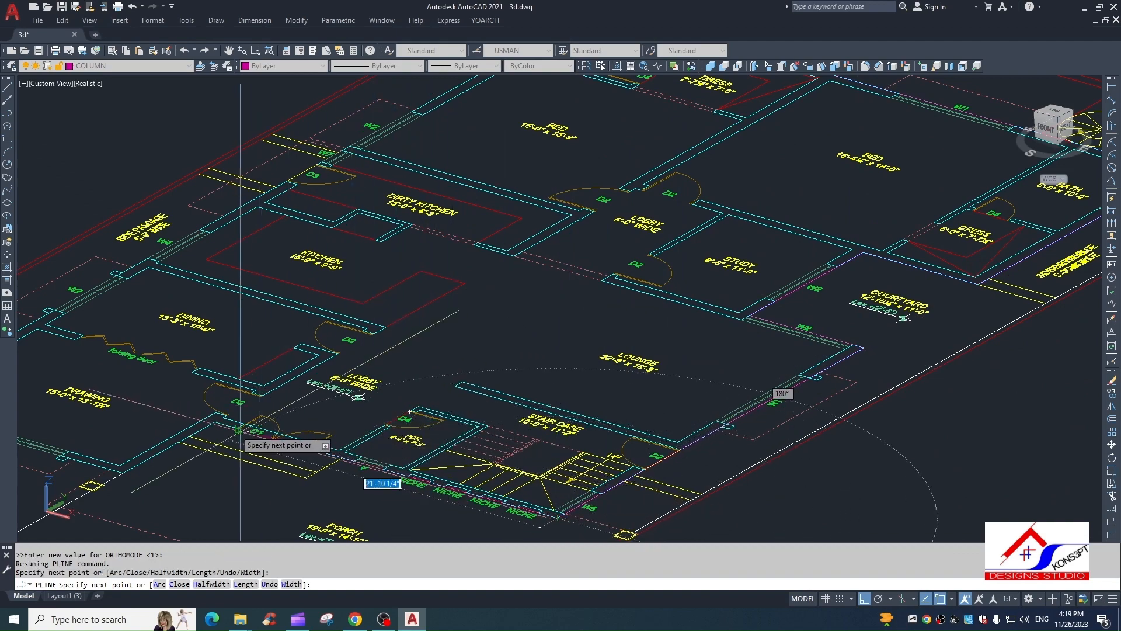
{"action": "left_click", "coordinate": [214, 423]}
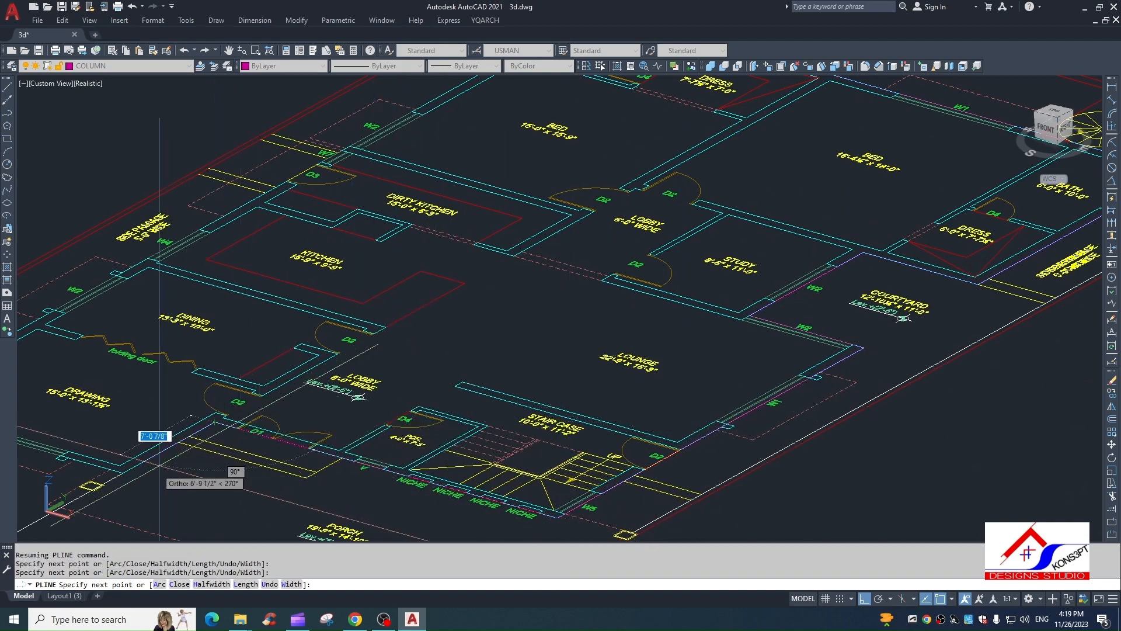
{"action": "left_click", "coordinate": [123, 472]}
Step: Carry the polyline across the drawing room's front wall to its far corner and close the outline at the rear bath
{"action": "middle_click_drag", "start_coordinate": [154, 375], "coordinate": [403, 392], "text": "shift"}
{"action": "scroll", "coordinate": [336, 435], "scroll_direction": "down", "scroll_amount": 5}
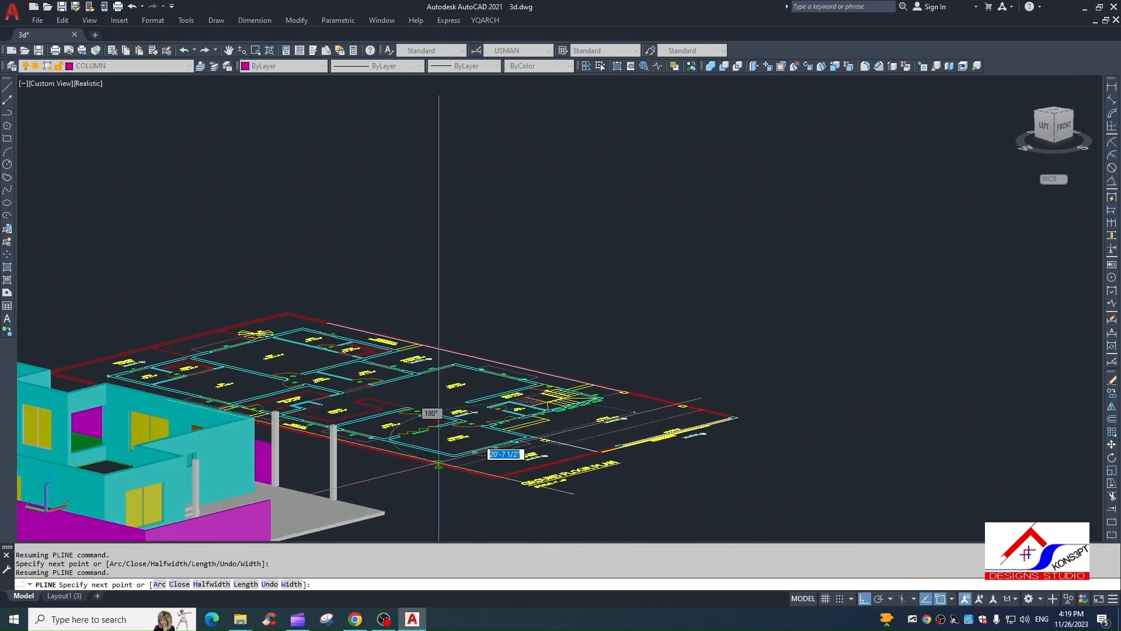
{"action": "middle_click_drag", "start_coordinate": [448, 459], "coordinate": [455, 515]}
{"action": "middle_click_drag", "start_coordinate": [403, 417], "coordinate": [389, 477], "text": "shift"}
{"action": "scroll", "coordinate": [494, 481], "scroll_direction": "down", "scroll_amount": 5}
{"action": "middle_click_drag", "start_coordinate": [479, 525], "coordinate": [472, 400]}
{"action": "scroll", "coordinate": [470, 406], "scroll_direction": "up", "scroll_amount": 9}
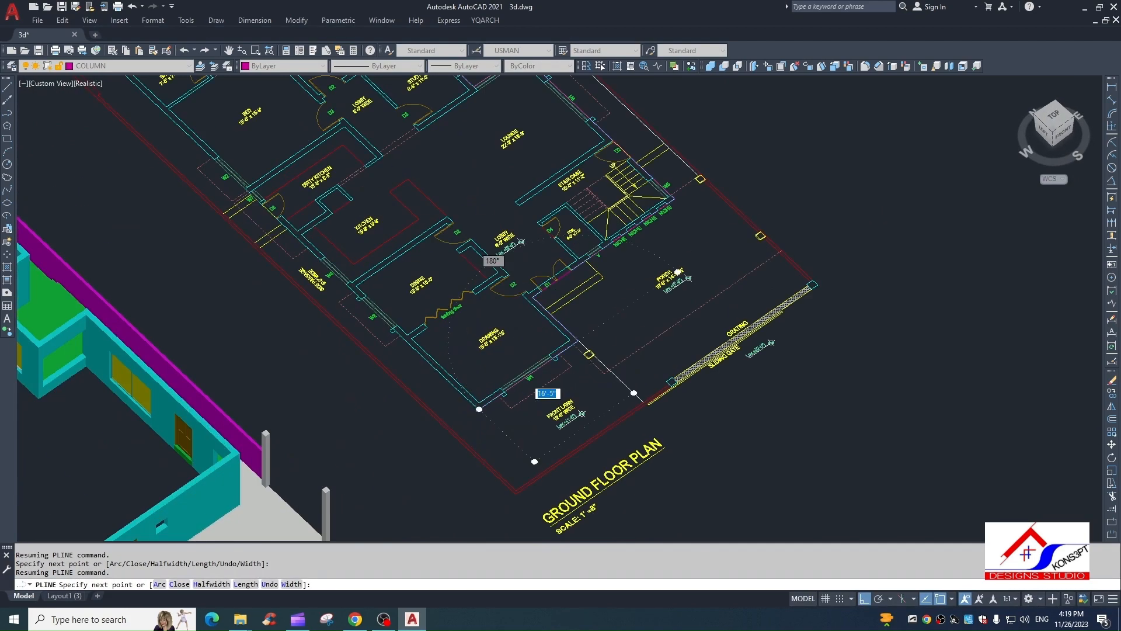
{"action": "scroll", "coordinate": [489, 403], "scroll_direction": "down", "scroll_amount": 5}
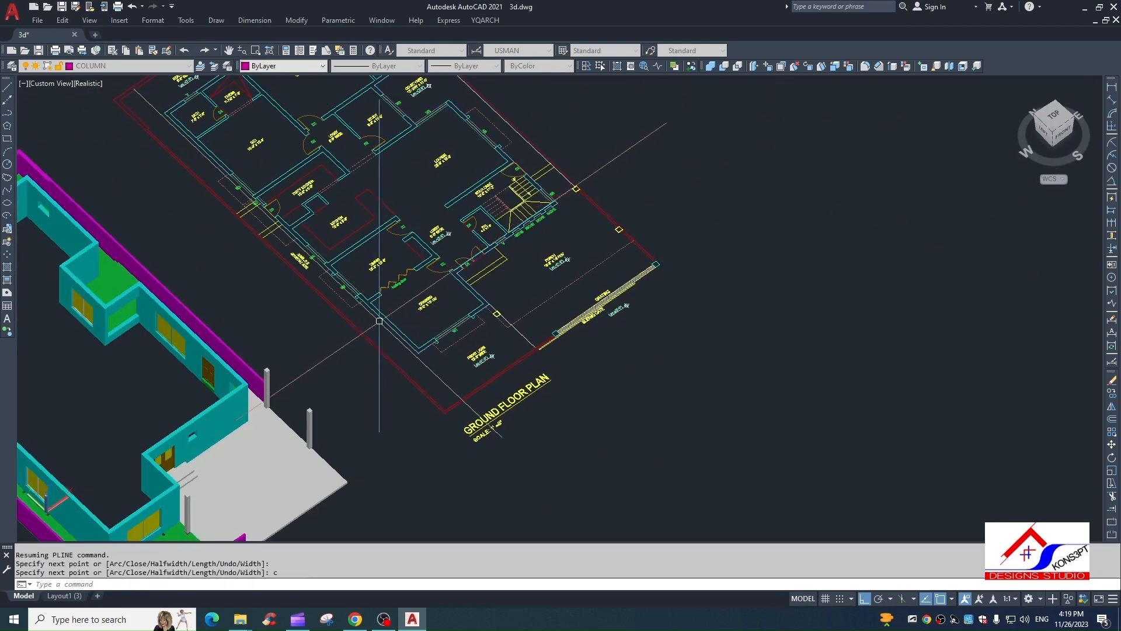
{"action": "scroll", "coordinate": [427, 344], "scroll_direction": "down", "scroll_amount": 3}
{"action": "type", "text": "c"}
{"action": "key", "text": "Return"}
{"action": "key", "text": "Escape"}
{"action": "key", "text": "Escape"}
Step: Offset the closed house outline 9 inches inward
{"action": "scroll", "coordinate": [366, 193], "scroll_direction": "up", "scroll_amount": 3}
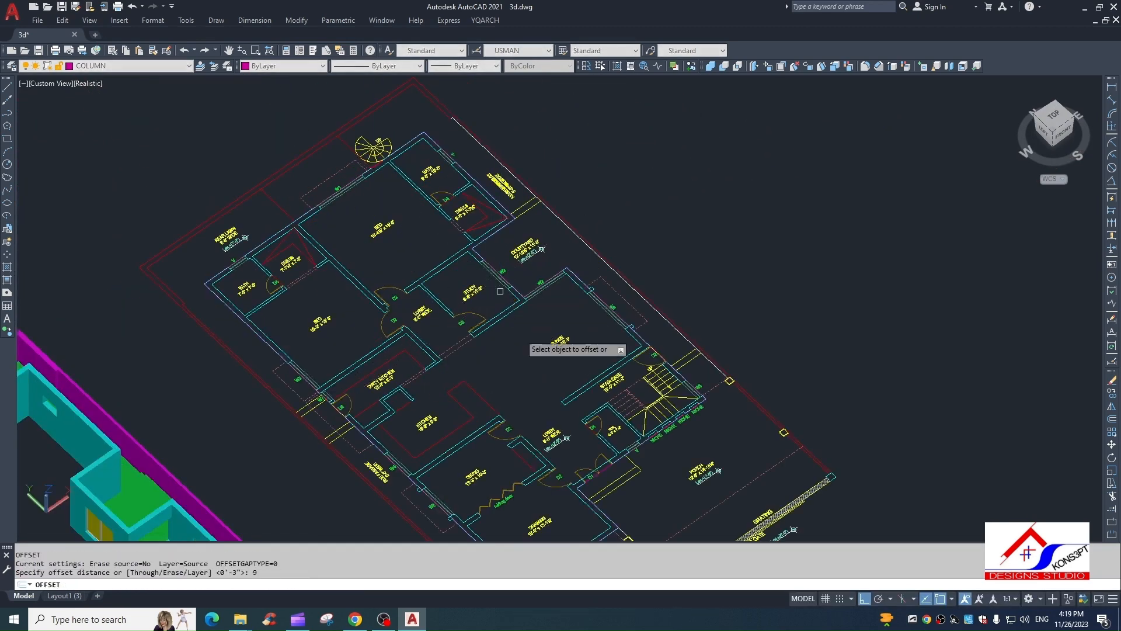
{"action": "left_click", "coordinate": [574, 272]}
{"action": "left_click", "coordinate": [566, 299]}
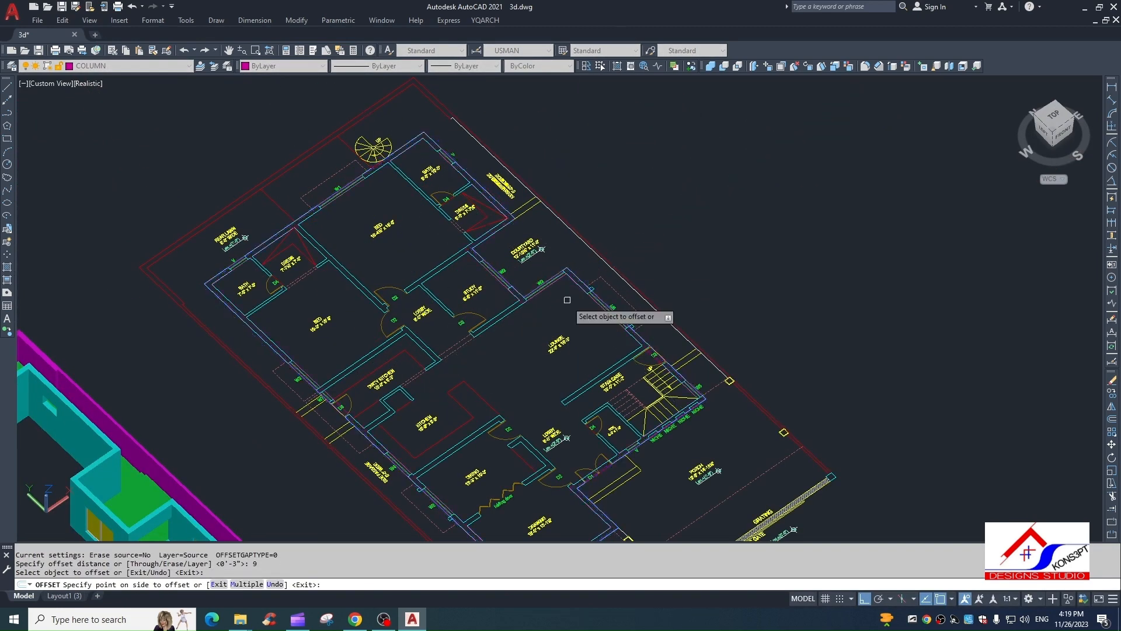
{"action": "scroll", "coordinate": [577, 281], "scroll_direction": "up", "scroll_amount": 2}
{"action": "key", "text": "Escape"}
{"action": "key", "text": "Escape"}
Step: Extrude the inner offset outline to a height of 6 inches
{"action": "type", "text": "ex"}
{"action": "key", "text": "Return"}
{"action": "left_click", "coordinate": [578, 282]}
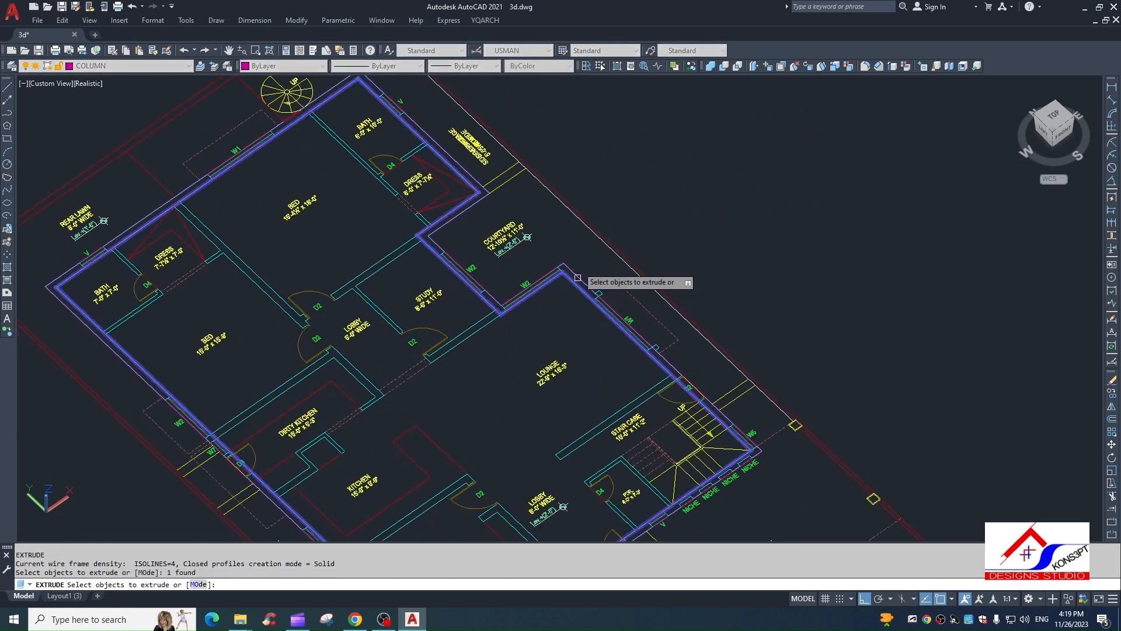
{"action": "key", "text": "Return"}
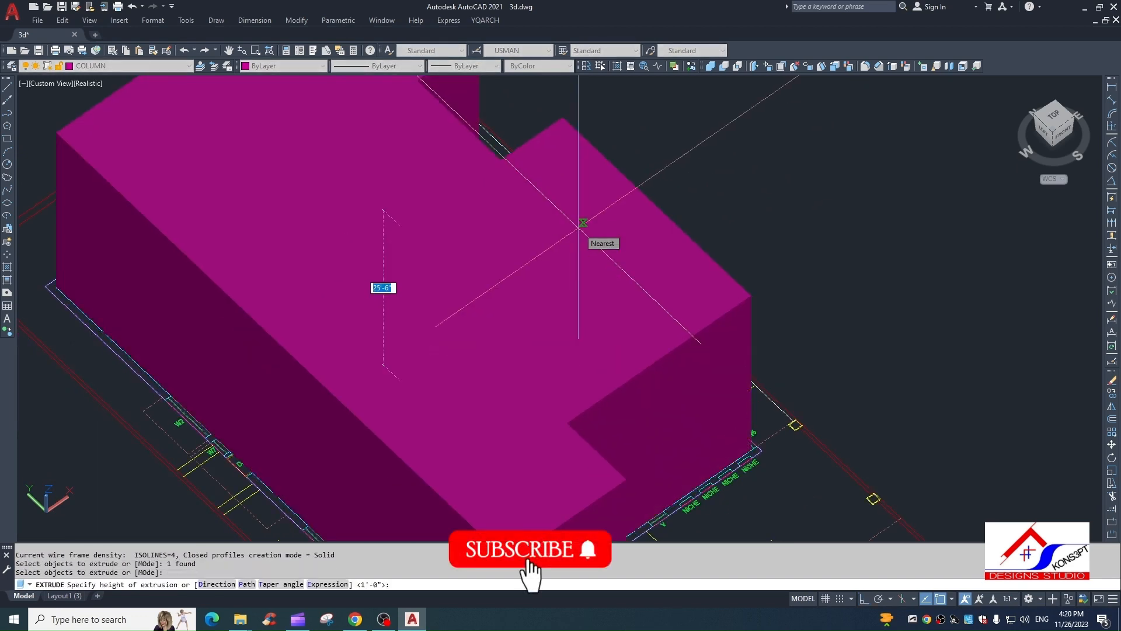
{"action": "key", "text": "Return"}
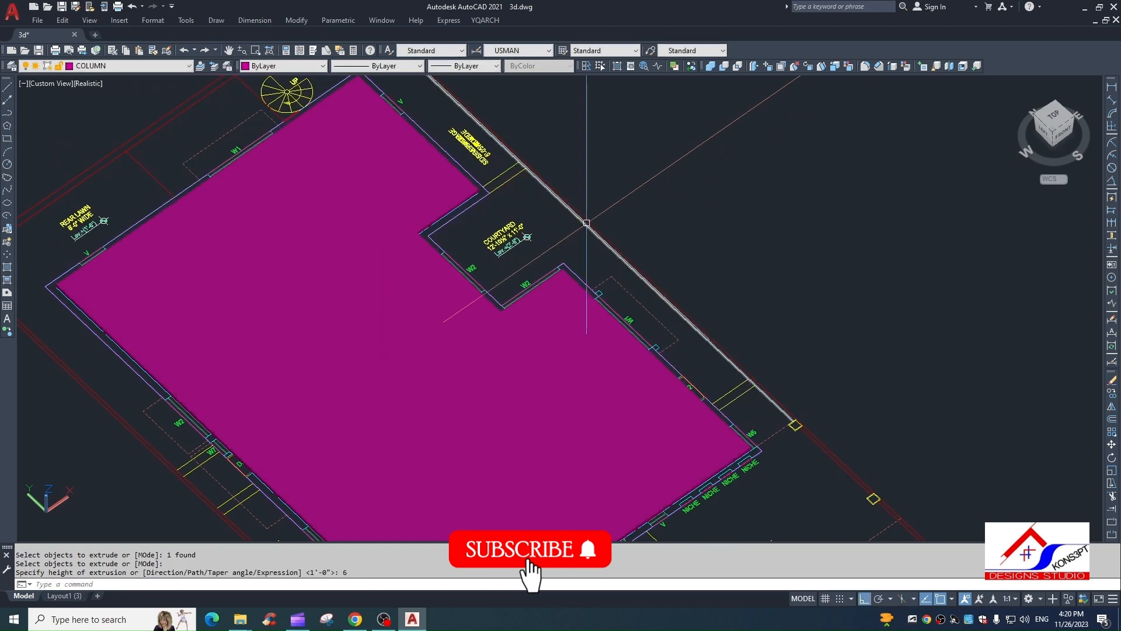
{"action": "key", "text": "Escape"}
Step: Move the extruded floor slab from the plan into the 3D house, matching its courtyard corner to the base of the corresponding wall corner
{"action": "left_click", "coordinate": [672, 373]}
{"action": "type", "text": "M"}
{"action": "key", "text": "Return"}
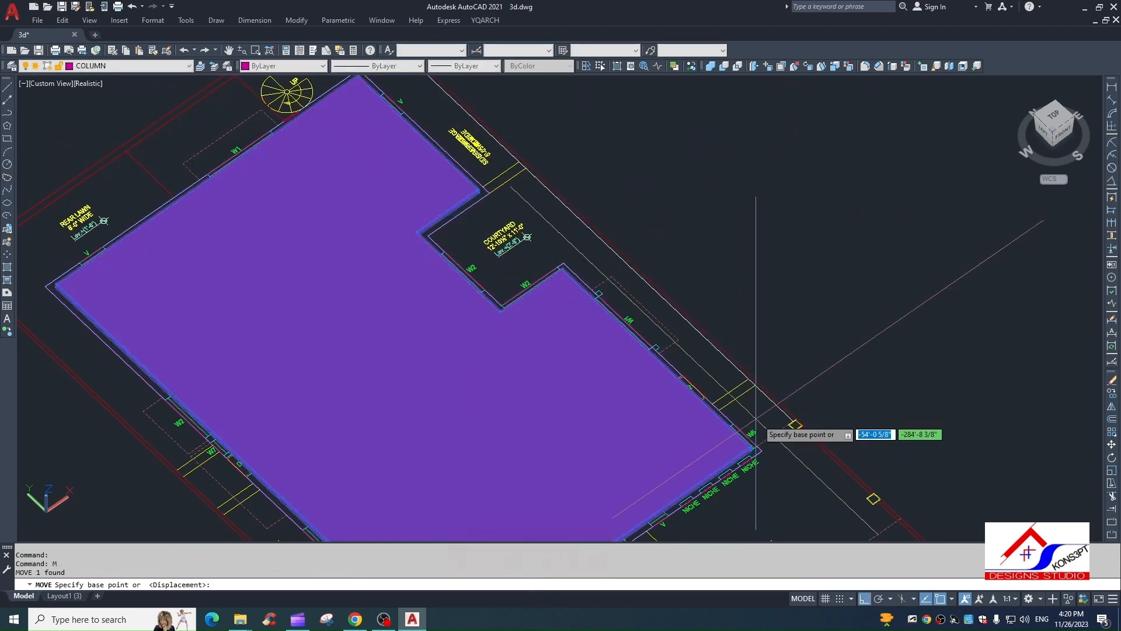
{"action": "scroll", "coordinate": [753, 432], "scroll_direction": "up", "scroll_amount": 6}
{"action": "scroll", "coordinate": [672, 419], "scroll_direction": "down", "scroll_amount": 5}
{"action": "scroll", "coordinate": [277, 207], "scroll_direction": "up", "scroll_amount": 2}
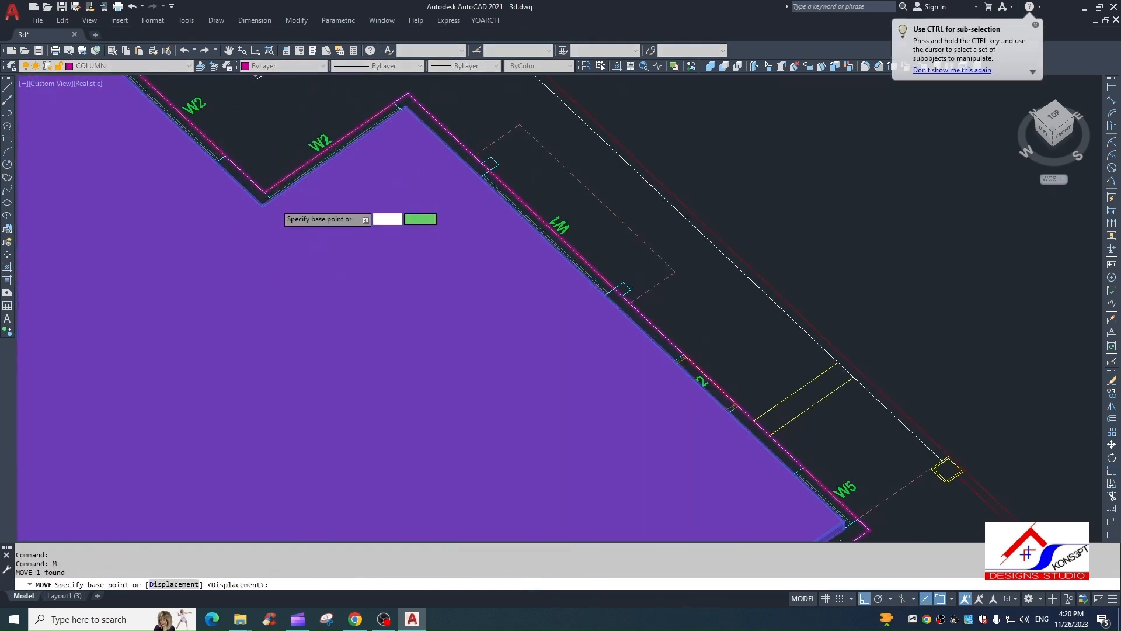
{"action": "left_click", "coordinate": [261, 206]}
{"action": "scroll", "coordinate": [261, 206], "scroll_direction": "down", "scroll_amount": 6}
{"action": "scroll", "coordinate": [398, 400], "scroll_direction": "up", "scroll_amount": 5}
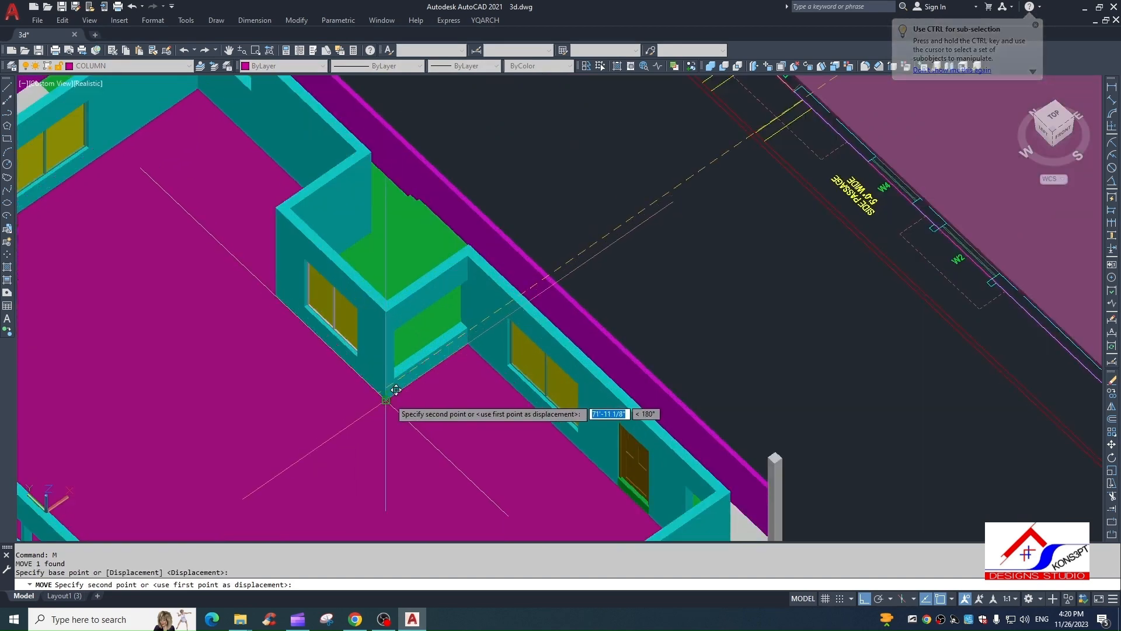
{"action": "scroll", "coordinate": [396, 390], "scroll_direction": "down", "scroll_amount": 8}
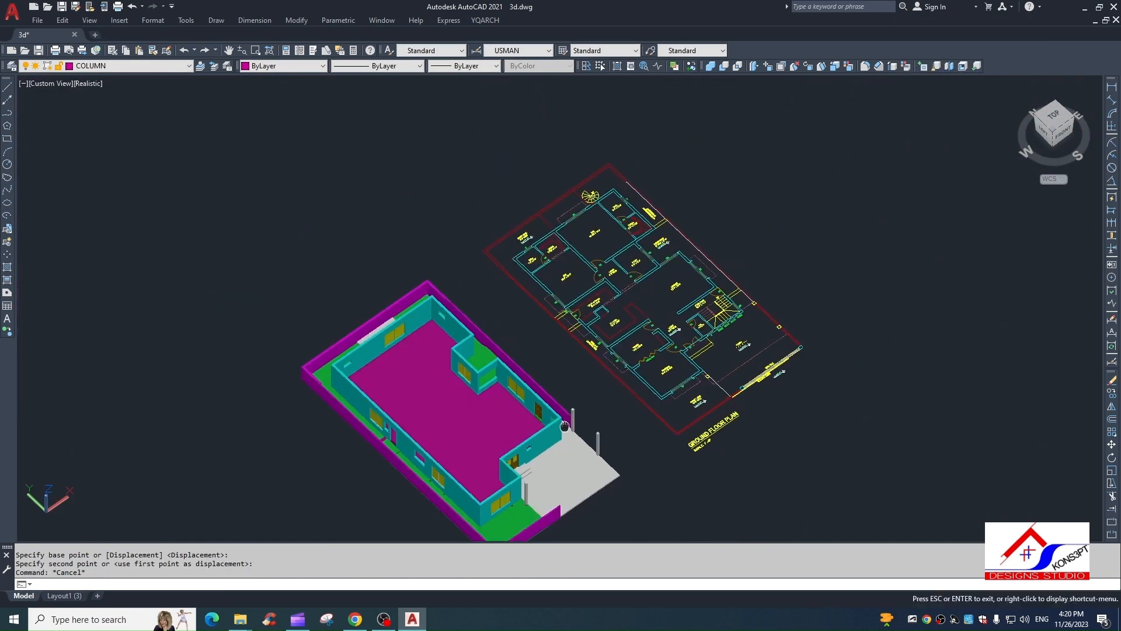
{"action": "key", "text": "Escape"}
Step: Examine the placed floor slab inside the house walls from several distances and angles
{"action": "scroll", "coordinate": [471, 462], "scroll_direction": "up", "scroll_amount": 7}
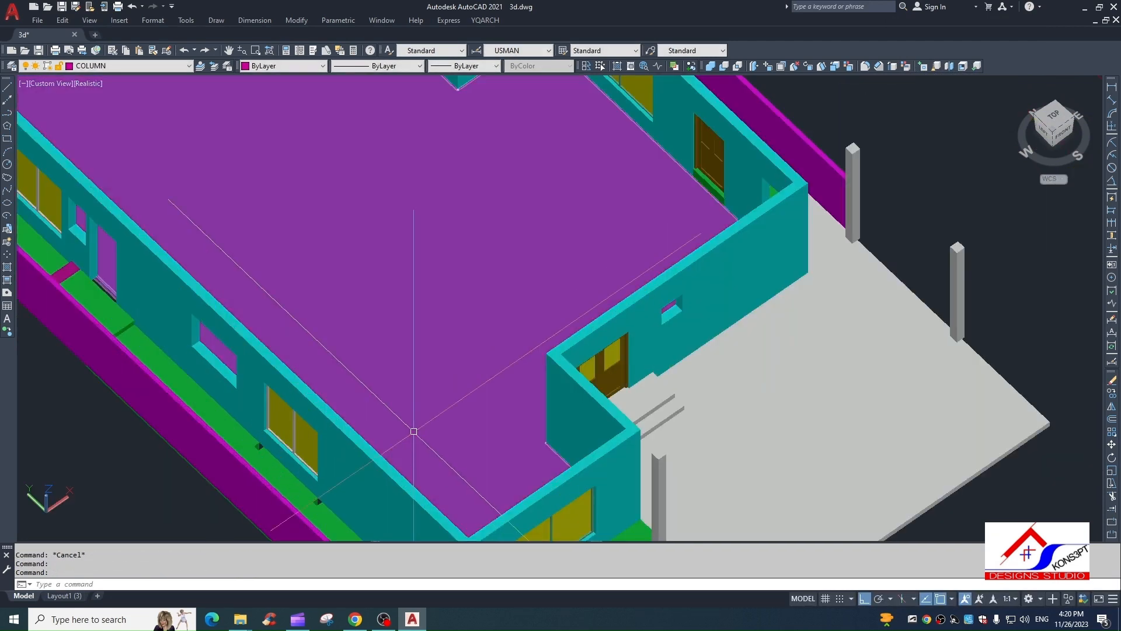
{"action": "middle_click_drag", "start_coordinate": [492, 467], "coordinate": [425, 445]}
{"action": "scroll", "coordinate": [388, 468], "scroll_direction": "down", "scroll_amount": 3}
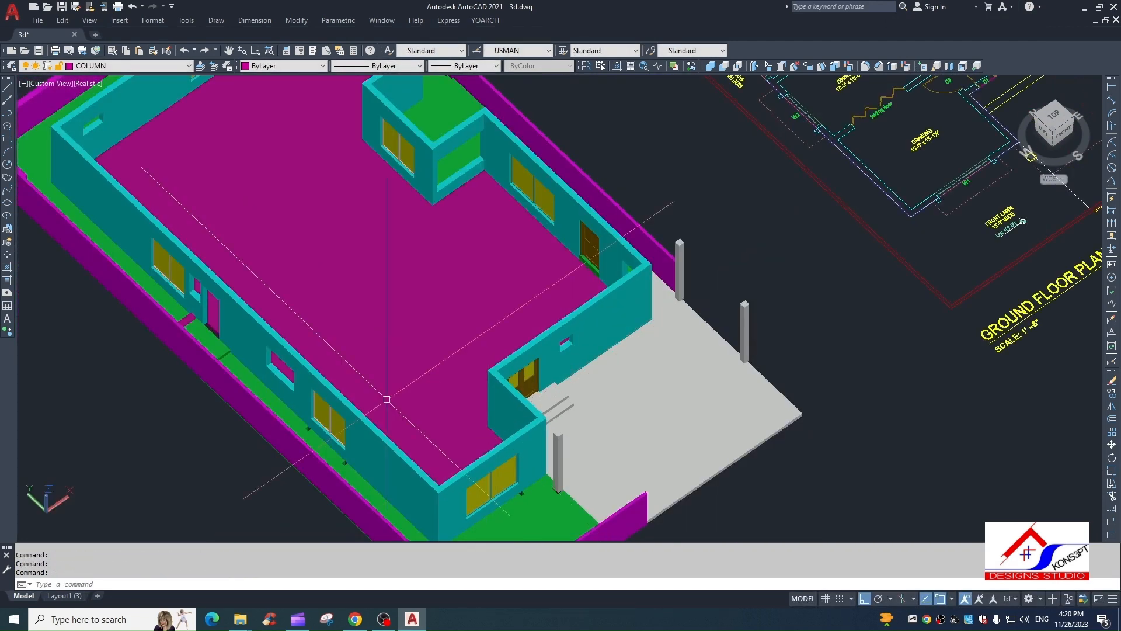
{"action": "scroll", "coordinate": [462, 416], "scroll_direction": "down", "scroll_amount": 4}
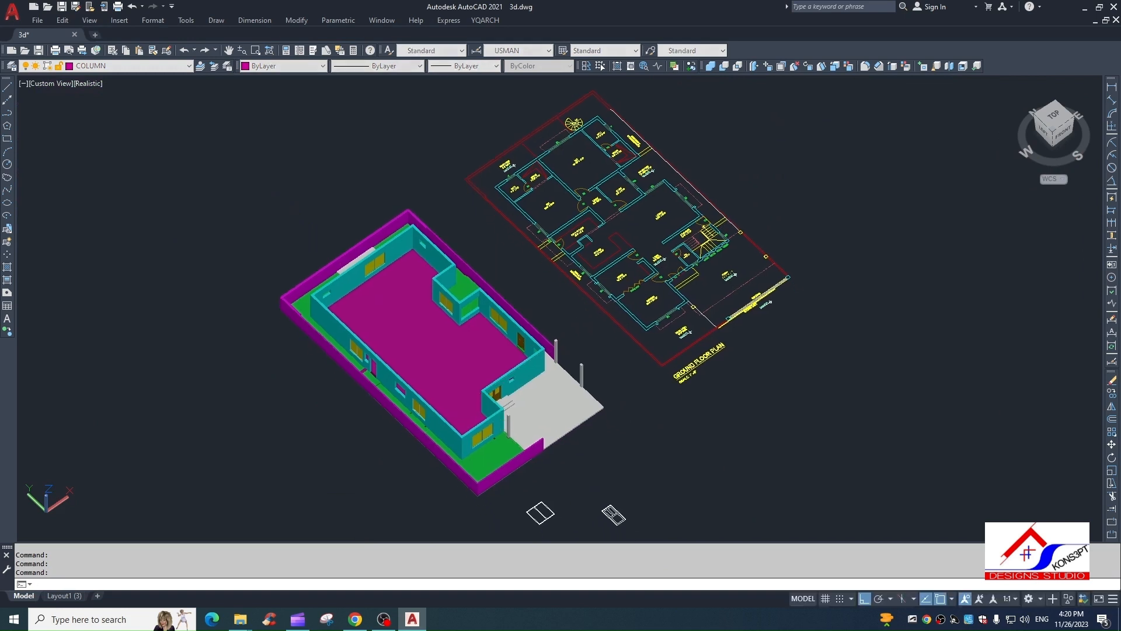
{"action": "scroll", "coordinate": [495, 414], "scroll_direction": "up", "scroll_amount": 3}
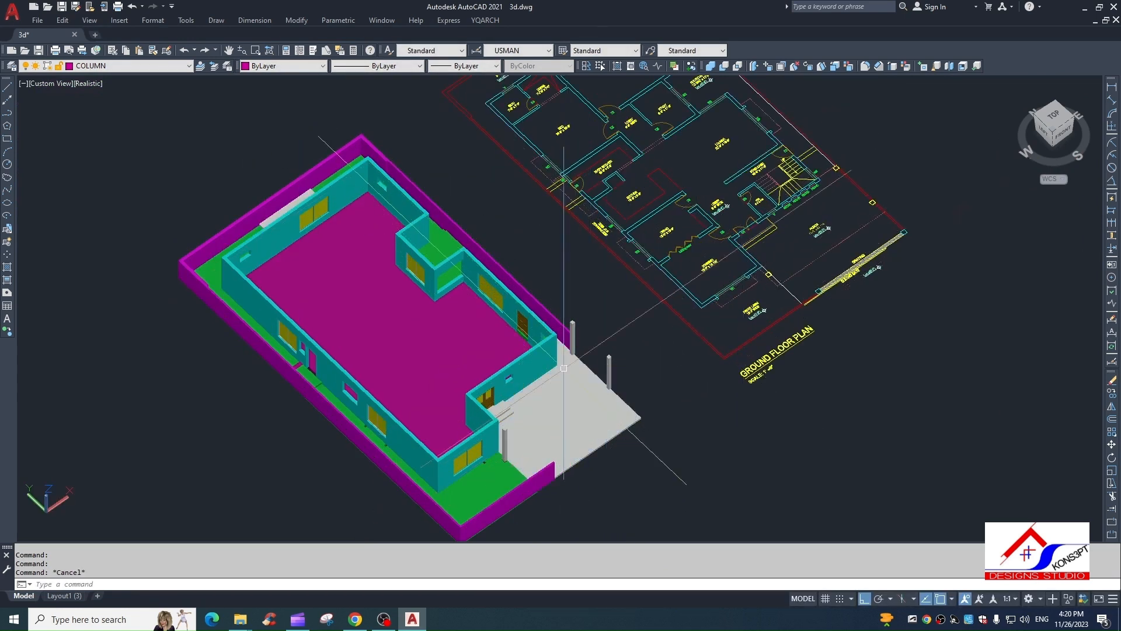
{"action": "scroll", "coordinate": [563, 368], "scroll_direction": "down", "scroll_amount": 3}
{"action": "middle_click_drag", "start_coordinate": [563, 368], "coordinate": [620, 279], "text": "shift"}
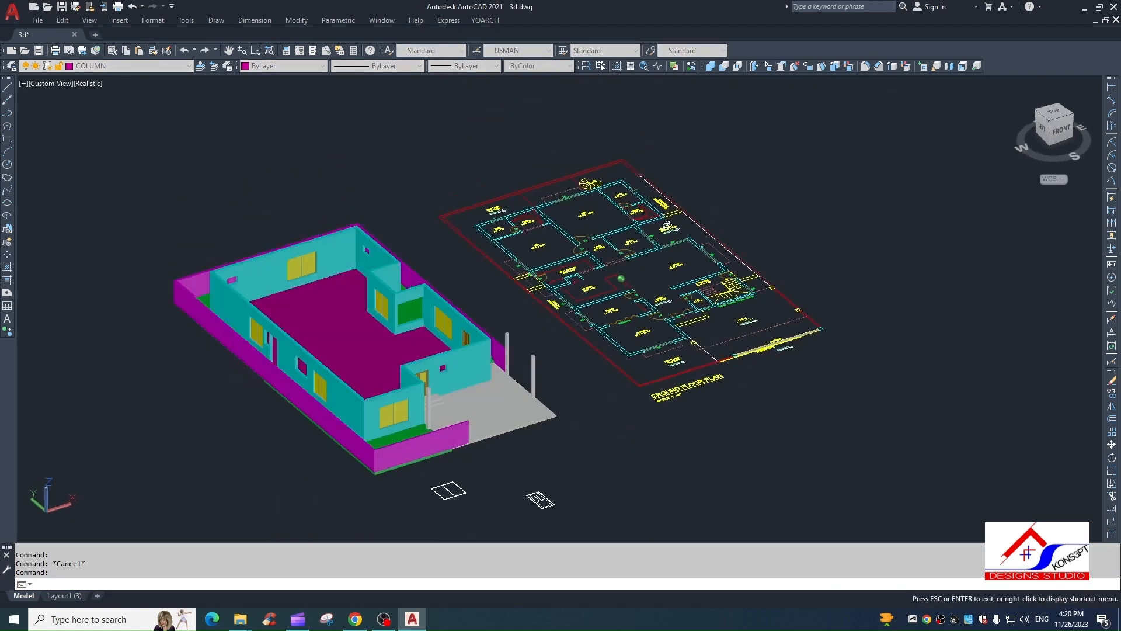
{"action": "middle_click_drag", "start_coordinate": [667, 225], "coordinate": [680, 241], "text": "shift"}
Step: Start a polyline at the rear bath's outer corner on the plan and trace the rear wall and the dashed projection outside bedroom window W1
{"action": "scroll", "coordinate": [596, 169], "scroll_direction": "up", "scroll_amount": 3}
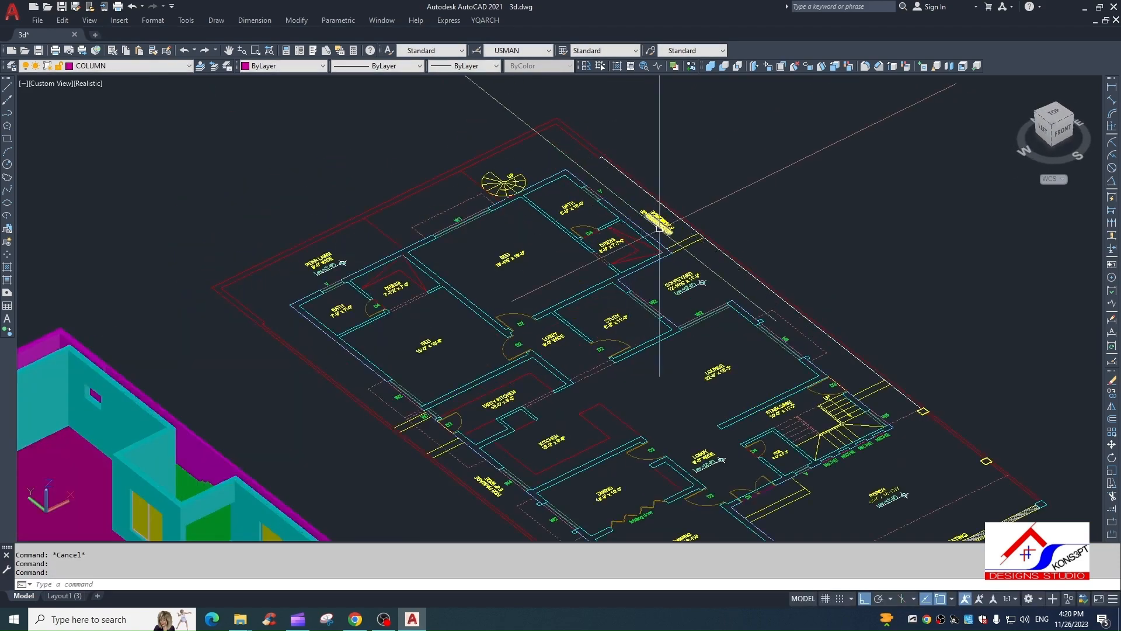
{"action": "scroll", "coordinate": [563, 354], "scroll_direction": "down", "scroll_amount": 3}
{"action": "middle_click_drag", "start_coordinate": [564, 354], "coordinate": [510, 467], "text": "shift"}
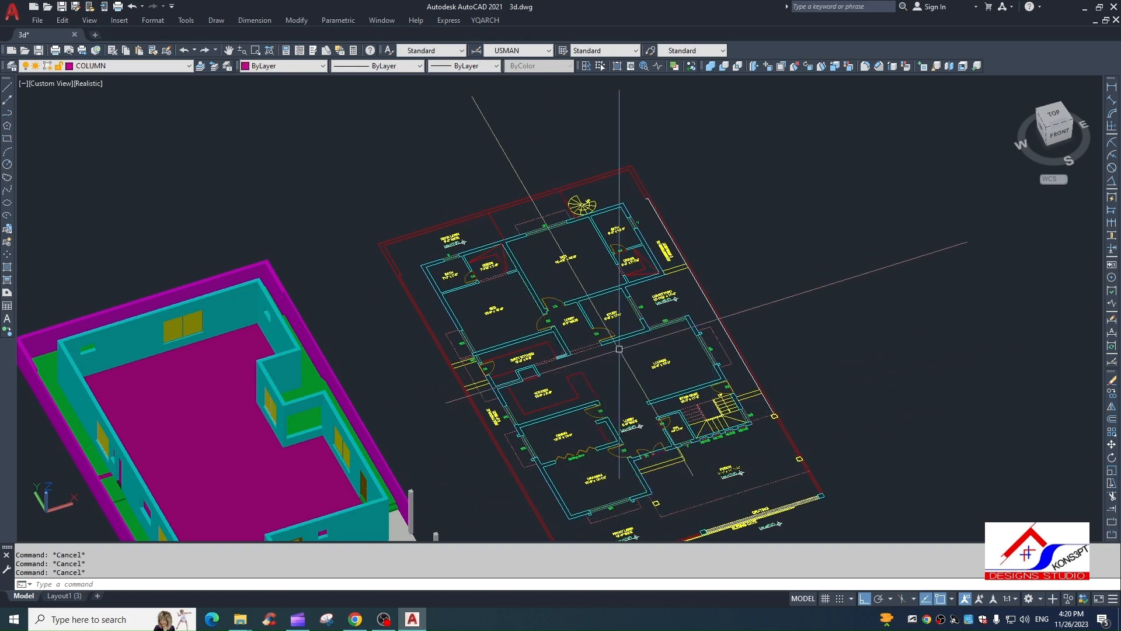
{"action": "key", "text": "Return"}
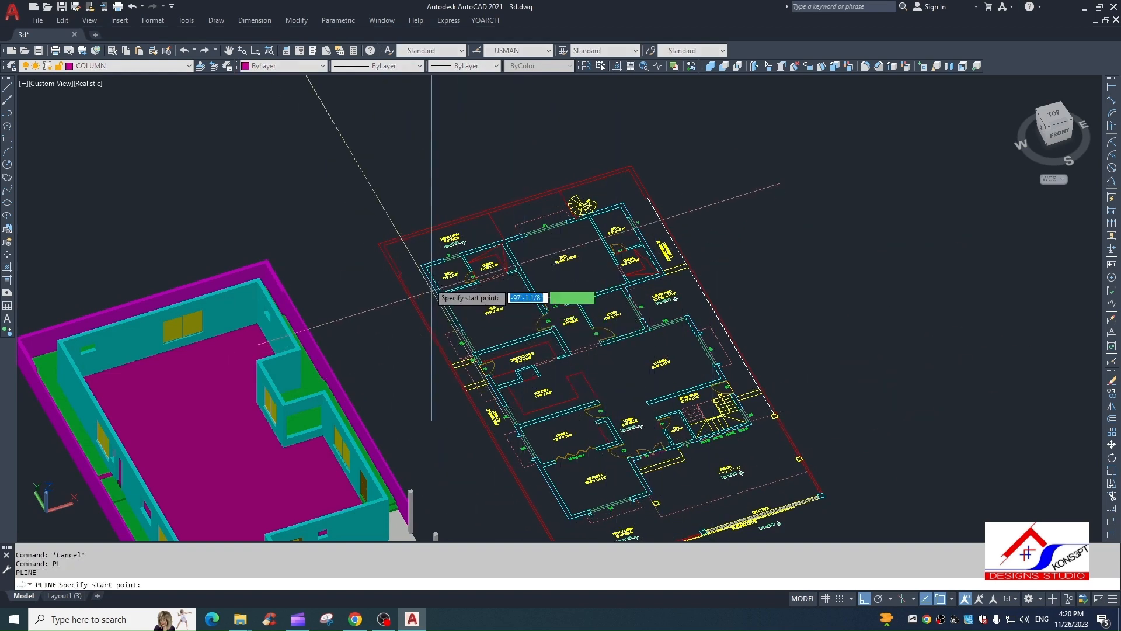
{"action": "scroll", "coordinate": [429, 268], "scroll_direction": "up", "scroll_amount": 4}
{"action": "left_click", "coordinate": [405, 240]}
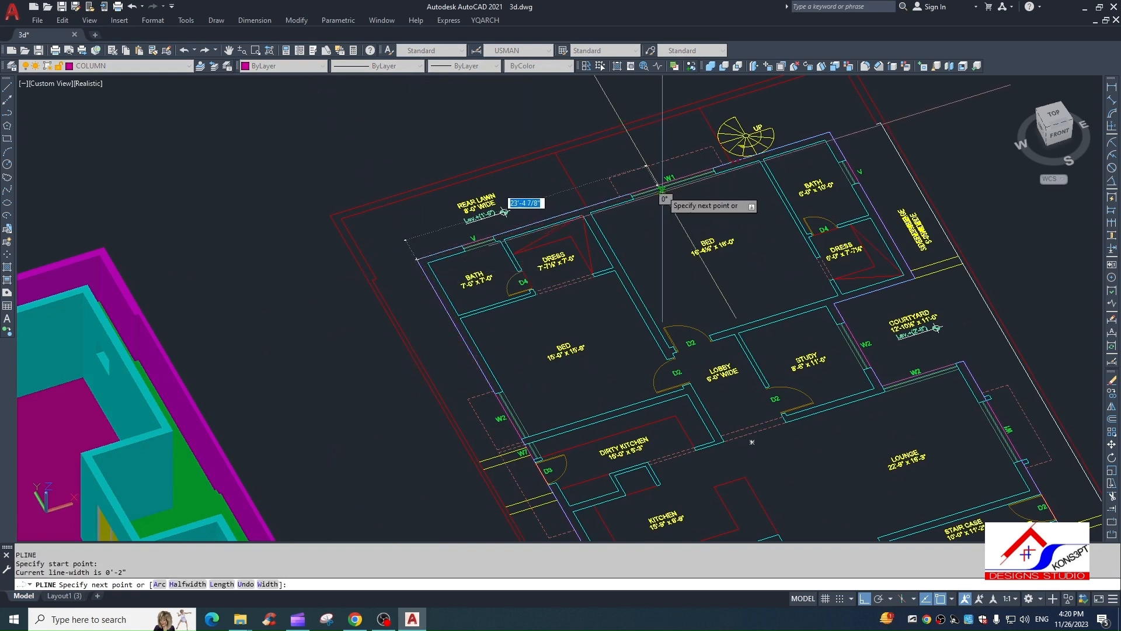
{"action": "left_click", "coordinate": [620, 197]}
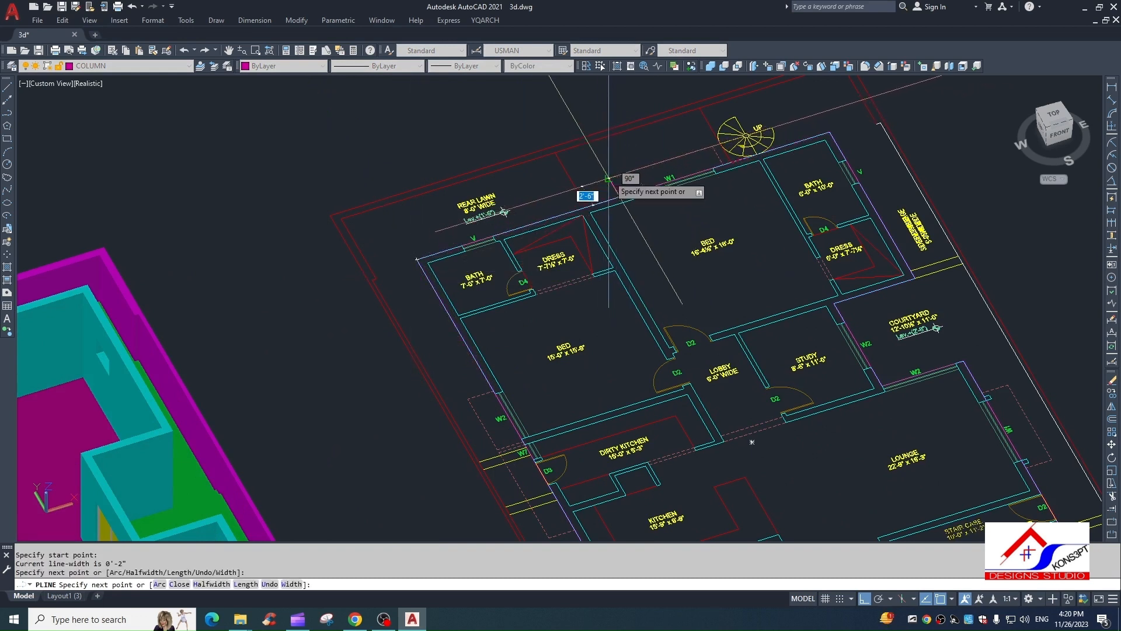
{"action": "left_click", "coordinate": [609, 180]}
{"action": "left_click", "coordinate": [712, 146]}
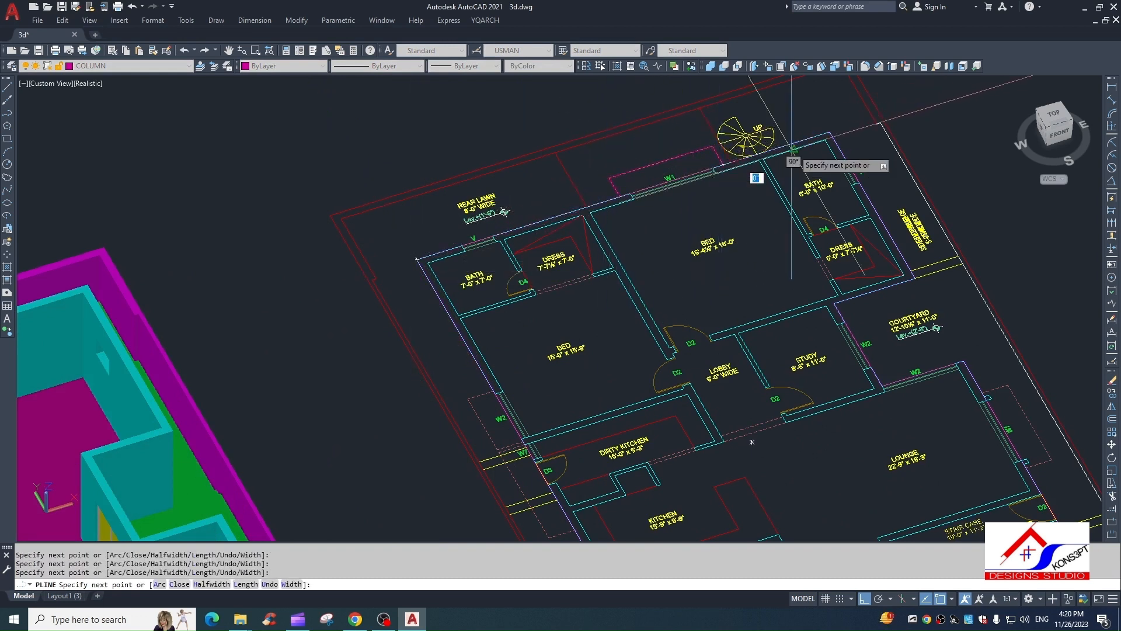
Step: Continue the polyline down the bath and dress side wall and around the courtyard recess to the lounge's outer wall
{"action": "scroll", "coordinate": [881, 236], "scroll_direction": "up", "scroll_amount": 2}
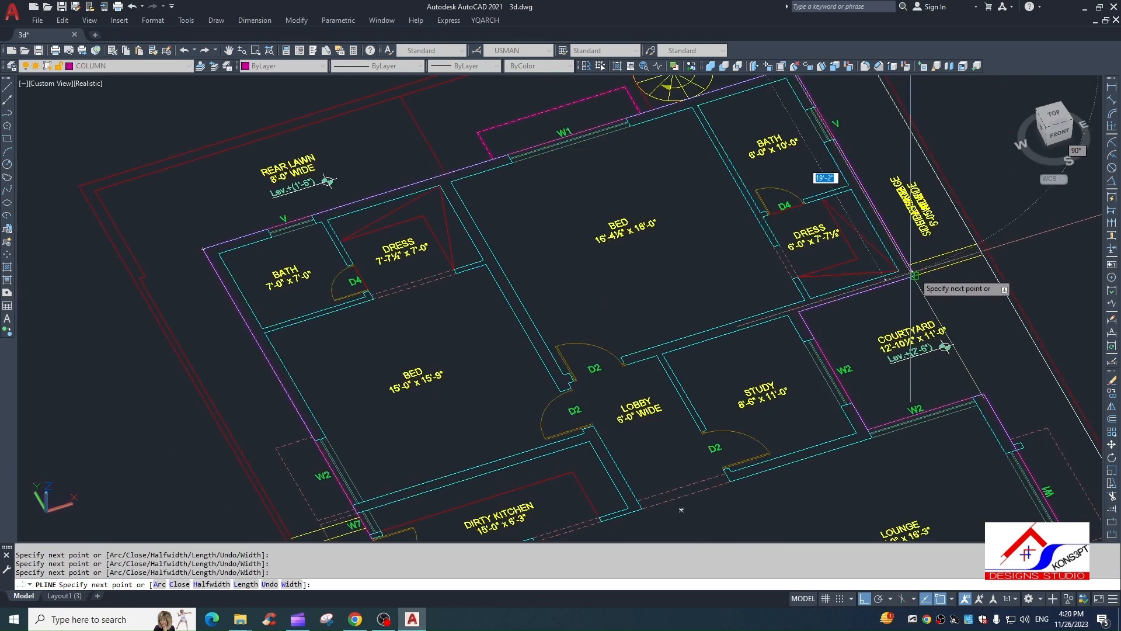
{"action": "left_click", "coordinate": [912, 273]}
{"action": "left_click", "coordinate": [799, 312]}
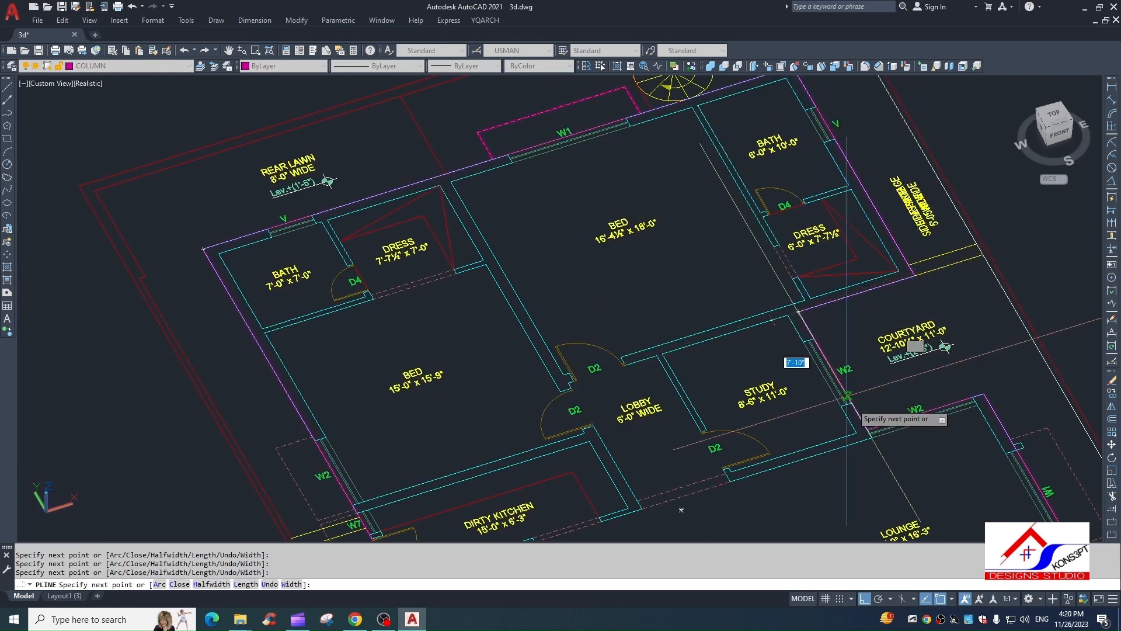
{"action": "left_click", "coordinate": [867, 428]}
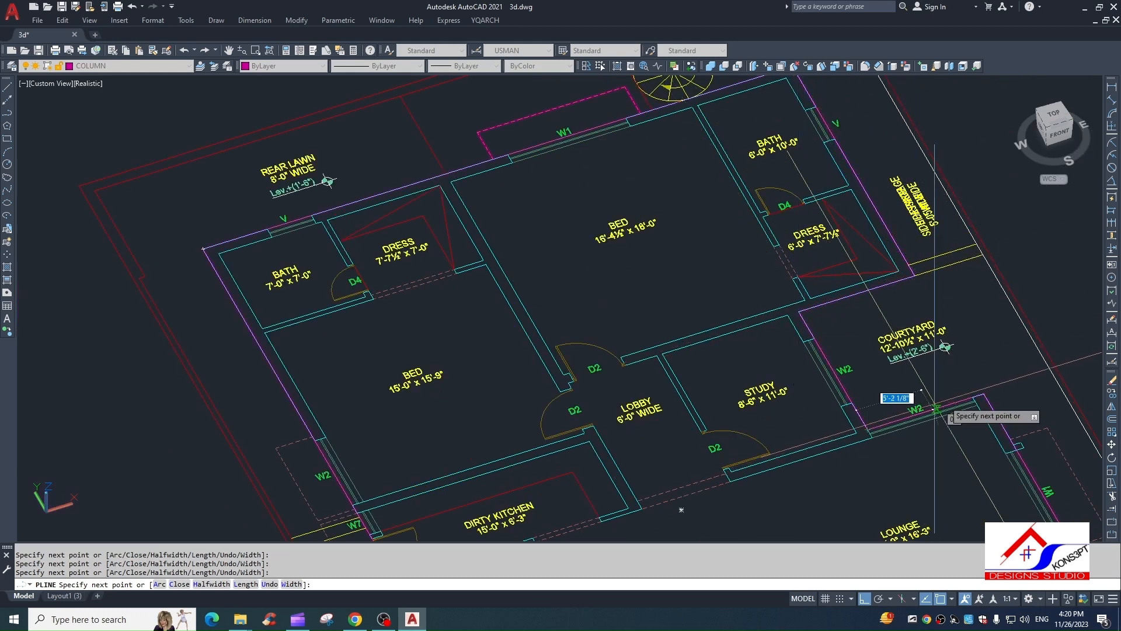
{"action": "left_click", "coordinate": [1009, 441]}
Step: Carry the polyline around the dashed projection outside lounge window W1 and along the staircase wall to its porch corner
{"action": "middle_click_drag", "start_coordinate": [1047, 428], "coordinate": [642, 379], "text": "shift"}
{"action": "scroll", "coordinate": [984, 390], "scroll_direction": "down", "scroll_amount": 5}
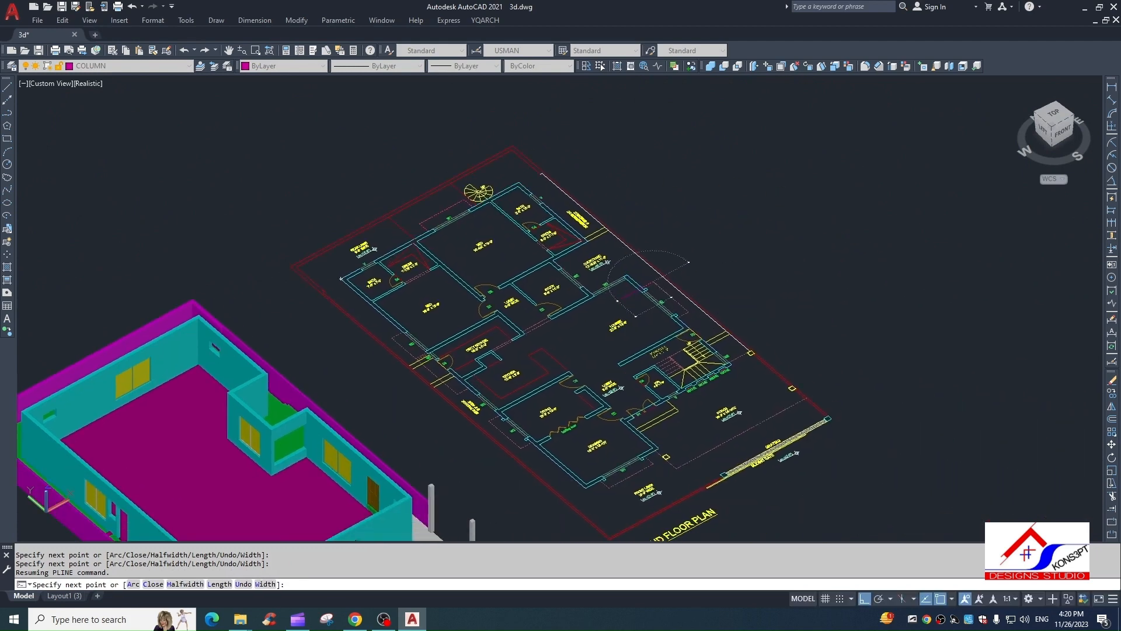
{"action": "scroll", "coordinate": [643, 379], "scroll_direction": "up", "scroll_amount": 6}
{"action": "left_click", "coordinate": [596, 270]}
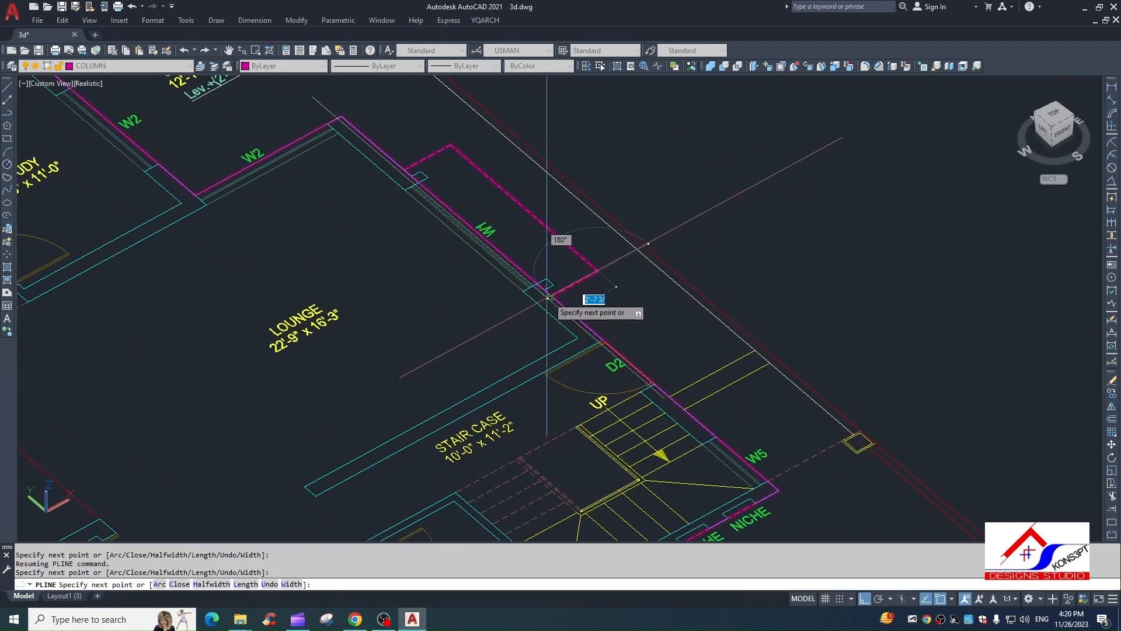
{"action": "left_click", "coordinate": [552, 293]}
{"action": "left_click", "coordinate": [777, 488]}
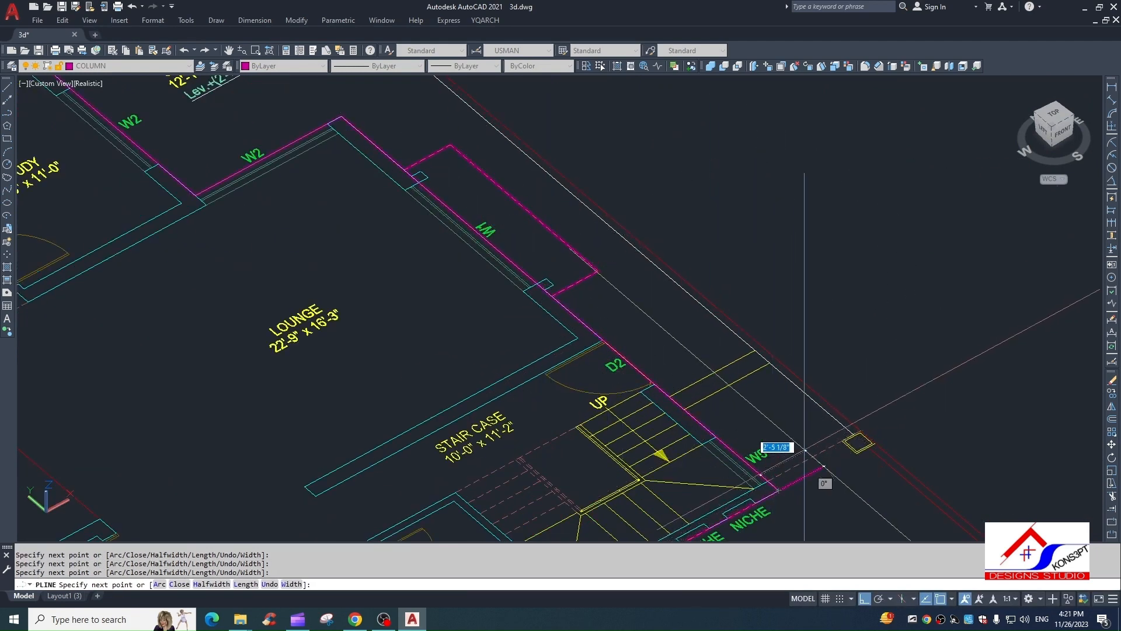
{"action": "left_click", "coordinate": [776, 490]}
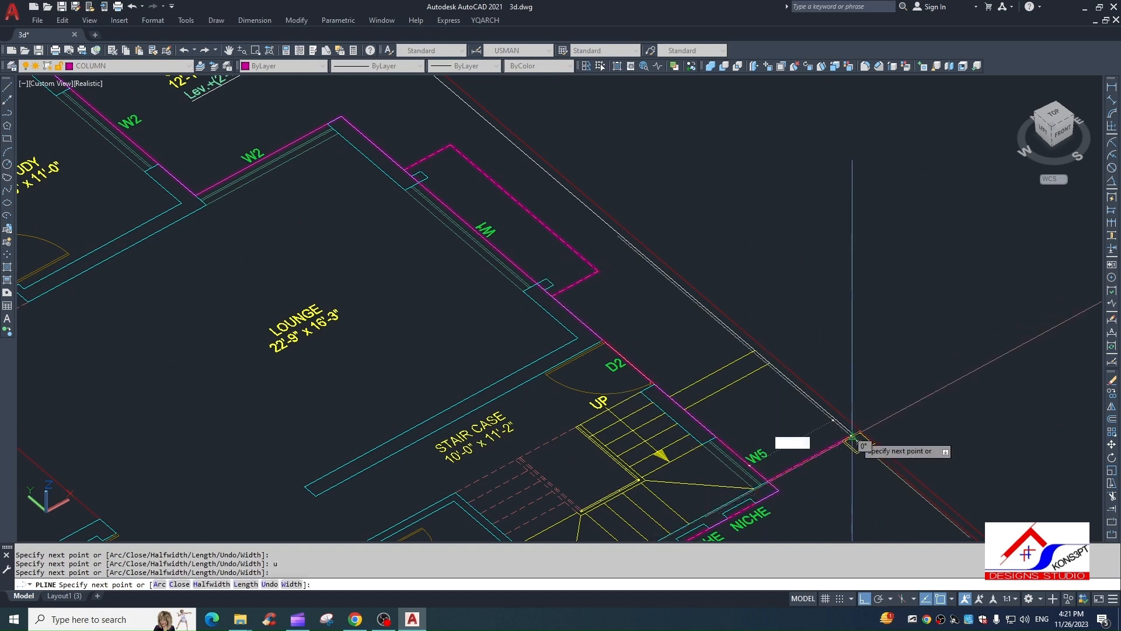
Step: Trace the porch's dashed outline past the columns along the boundary wall, across its front and back to the drawing room corner
{"action": "left_click", "coordinate": [859, 434]}
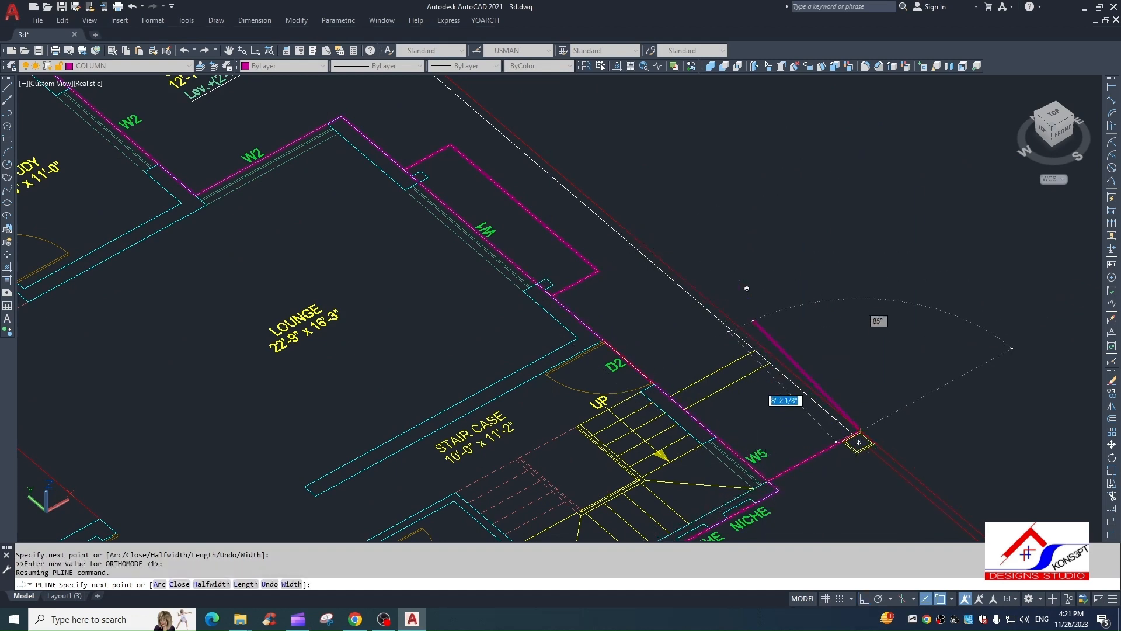
{"action": "scroll", "coordinate": [876, 444], "scroll_direction": "down", "scroll_amount": 5}
{"action": "scroll", "coordinate": [759, 322], "scroll_direction": "up", "scroll_amount": 8}
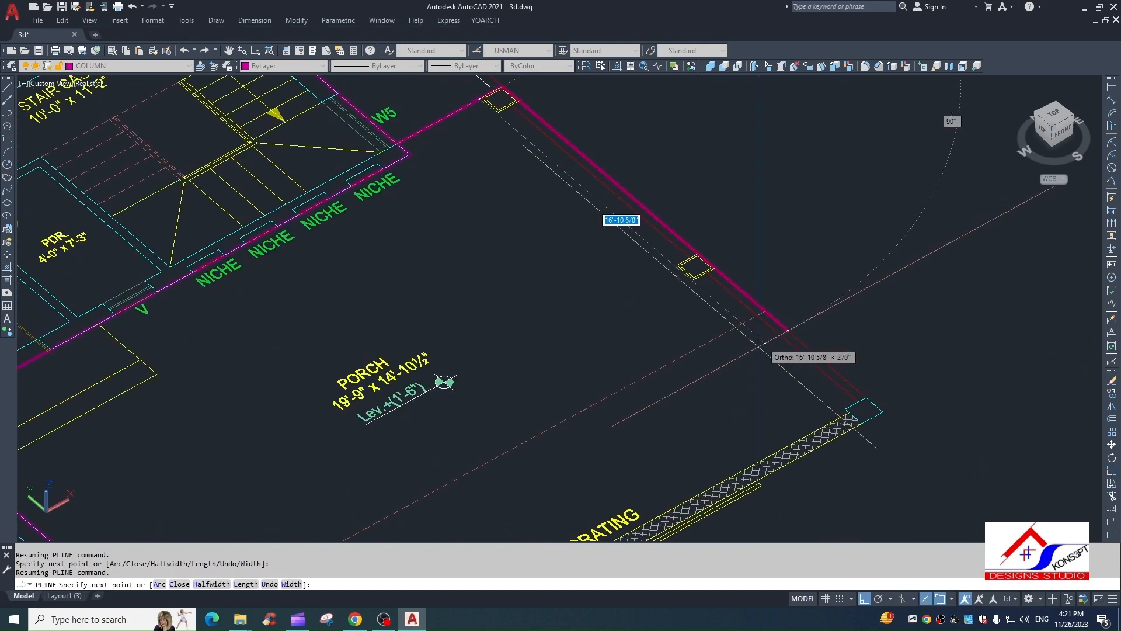
{"action": "left_click", "coordinate": [763, 319]}
{"action": "scroll", "coordinate": [514, 288], "scroll_direction": "down", "scroll_amount": 5}
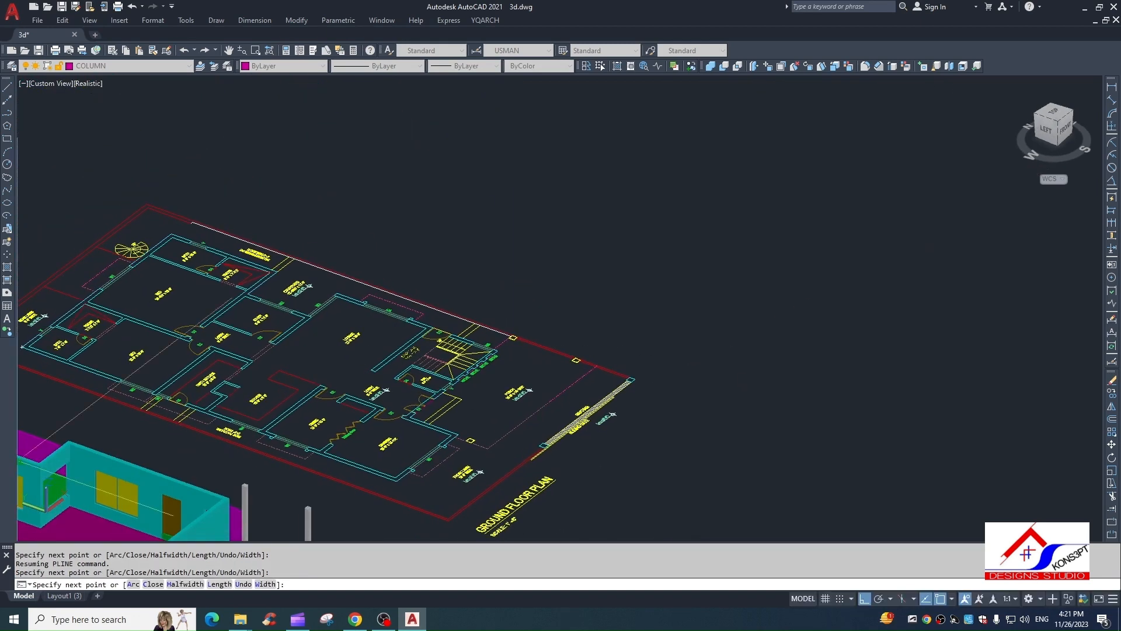
{"action": "scroll", "coordinate": [477, 462], "scroll_direction": "up", "scroll_amount": 2}
{"action": "left_click", "coordinate": [475, 460]}
{"action": "scroll", "coordinate": [420, 412], "scroll_direction": "up", "scroll_amount": 3}
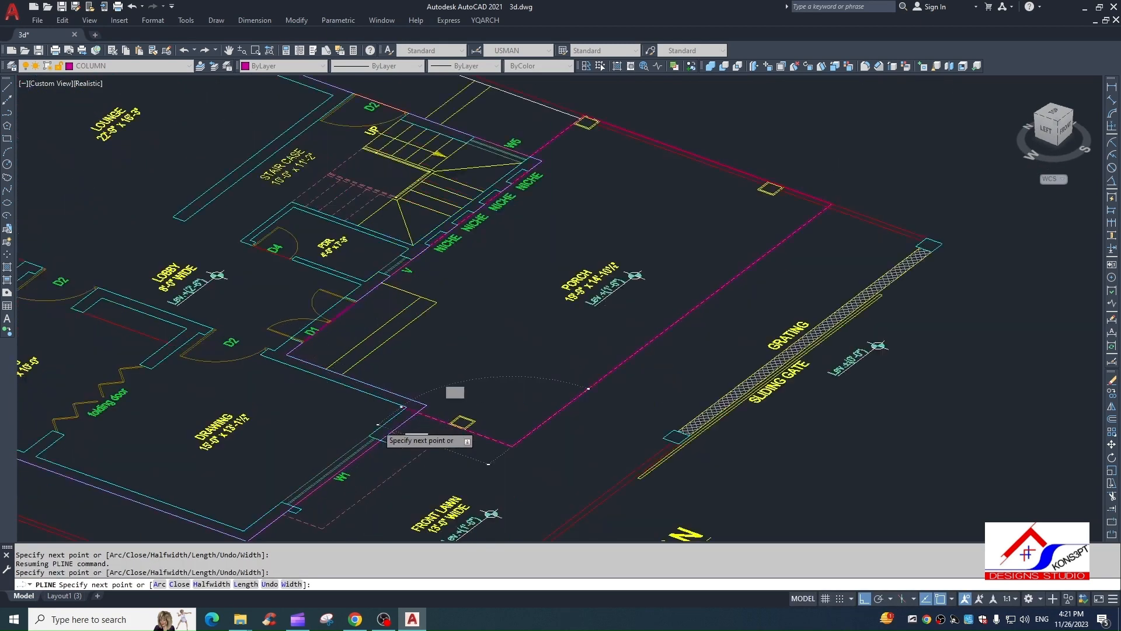
{"action": "left_click", "coordinate": [443, 402]}
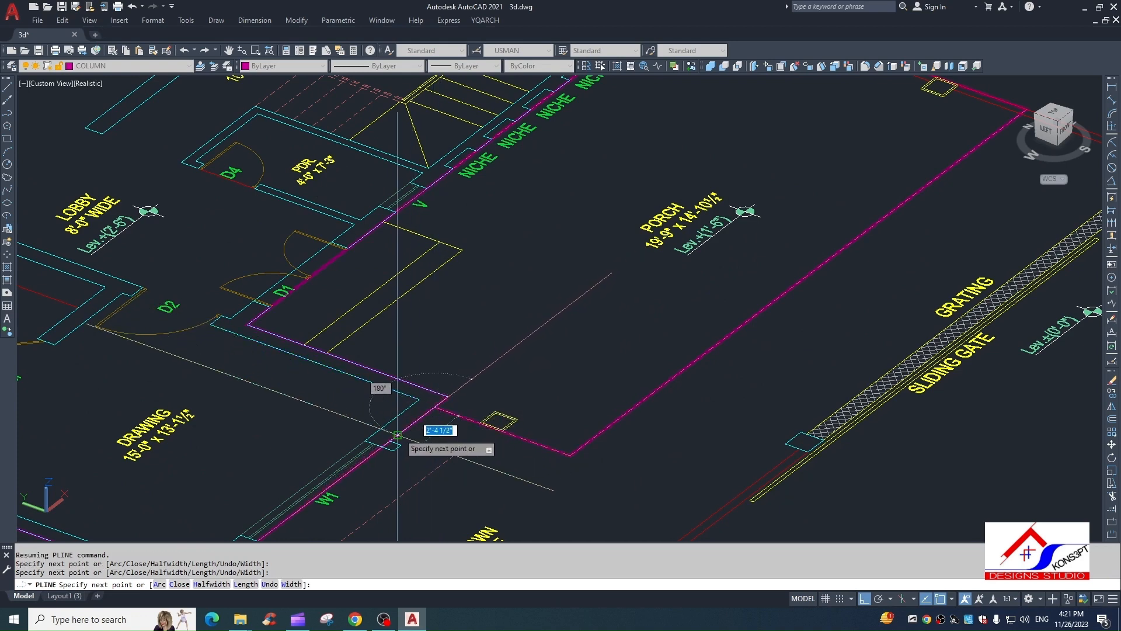
Step: Continue the polyline around the dashed projection outside the drawing room's front window W1 and back to the wall
{"action": "left_click", "coordinate": [475, 450]}
{"action": "scroll", "coordinate": [483, 451], "scroll_direction": "down", "scroll_amount": 4}
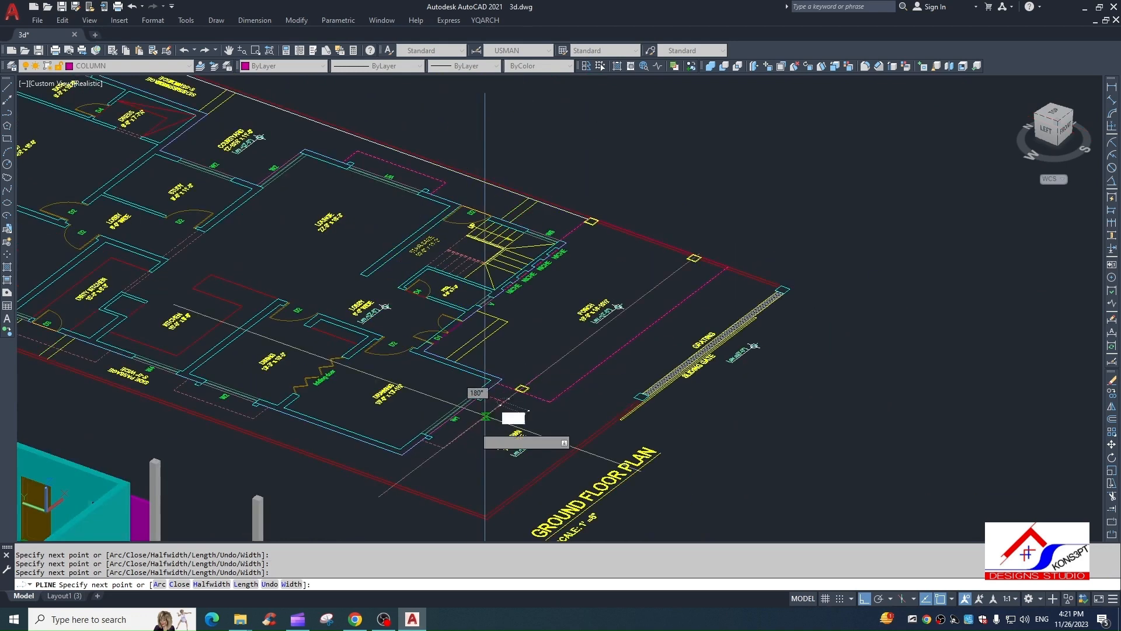
{"action": "scroll", "coordinate": [484, 451], "scroll_direction": "up", "scroll_amount": 5}
{"action": "left_click", "coordinate": [405, 472]}
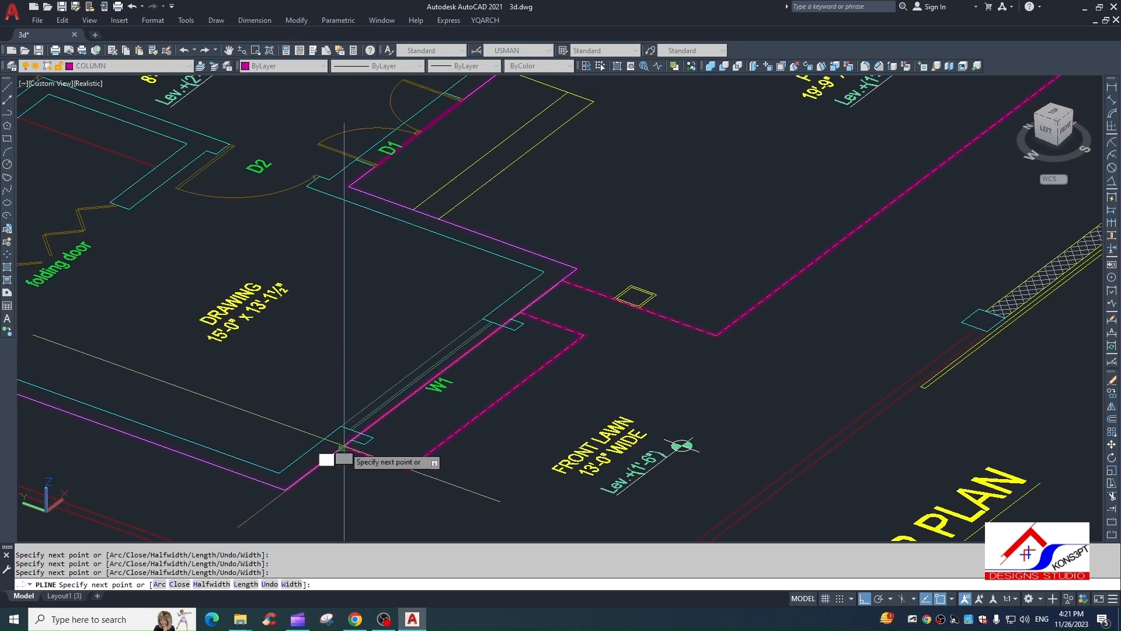
{"action": "left_click", "coordinate": [344, 448]}
Step: Carry the polyline around the drawing room's far front corner and the dashed projection outside dining window W2
{"action": "scroll", "coordinate": [288, 484], "scroll_direction": "down", "scroll_amount": 4}
{"action": "scroll", "coordinate": [467, 380], "scroll_direction": "up", "scroll_amount": 6}
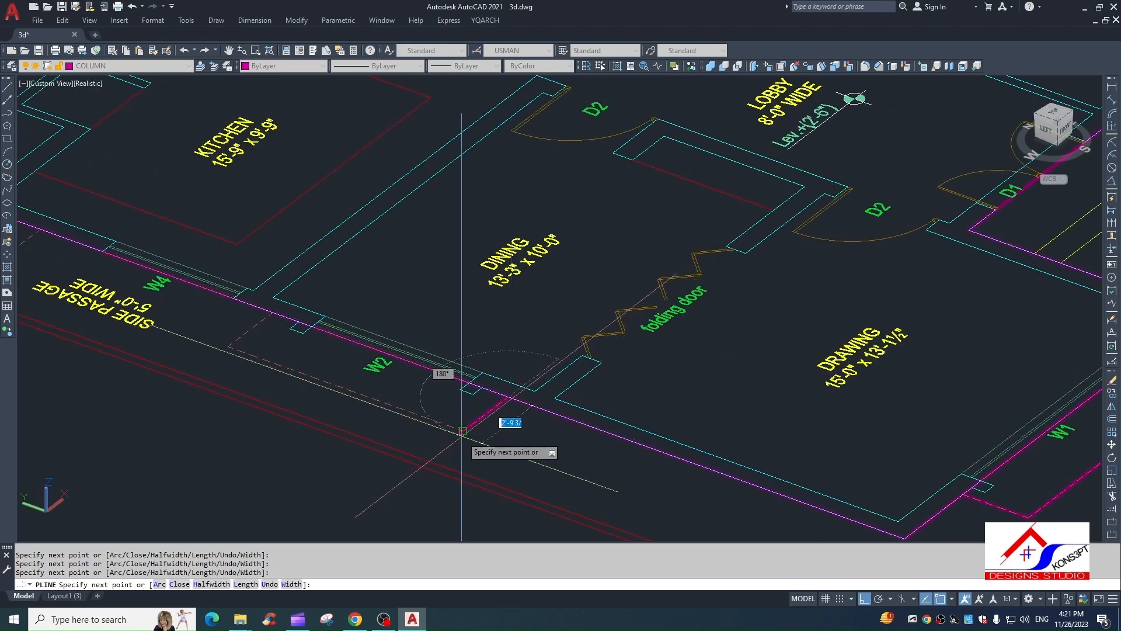
{"action": "left_click", "coordinate": [462, 430]}
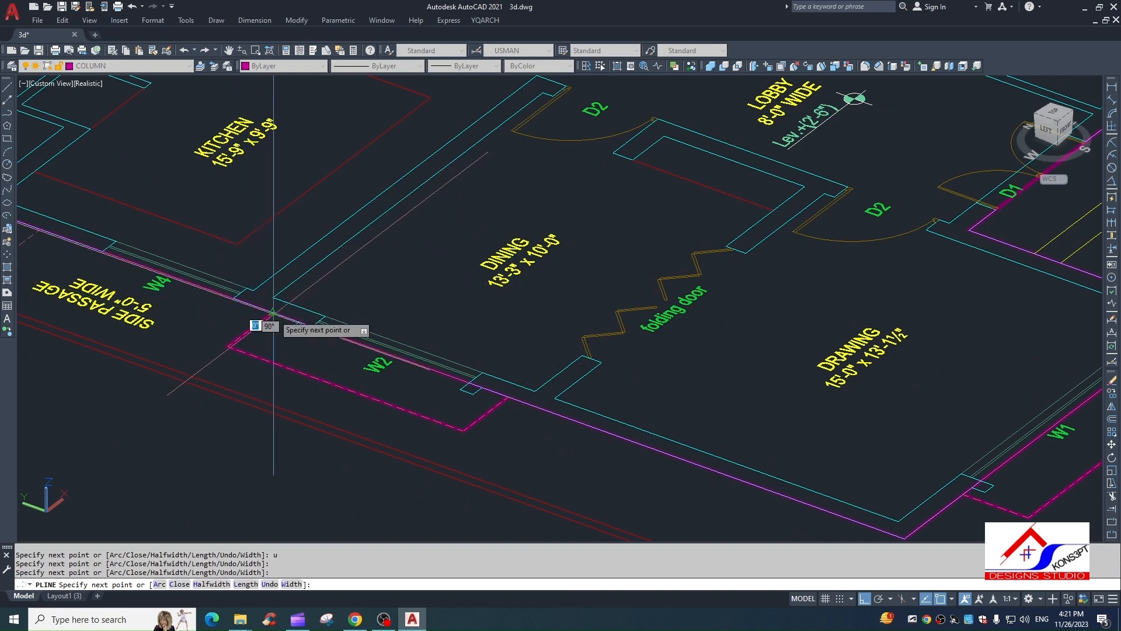
{"action": "scroll", "coordinate": [273, 313], "scroll_direction": "down", "scroll_amount": 3}
{"action": "scroll", "coordinate": [160, 237], "scroll_direction": "up", "scroll_amount": 3}
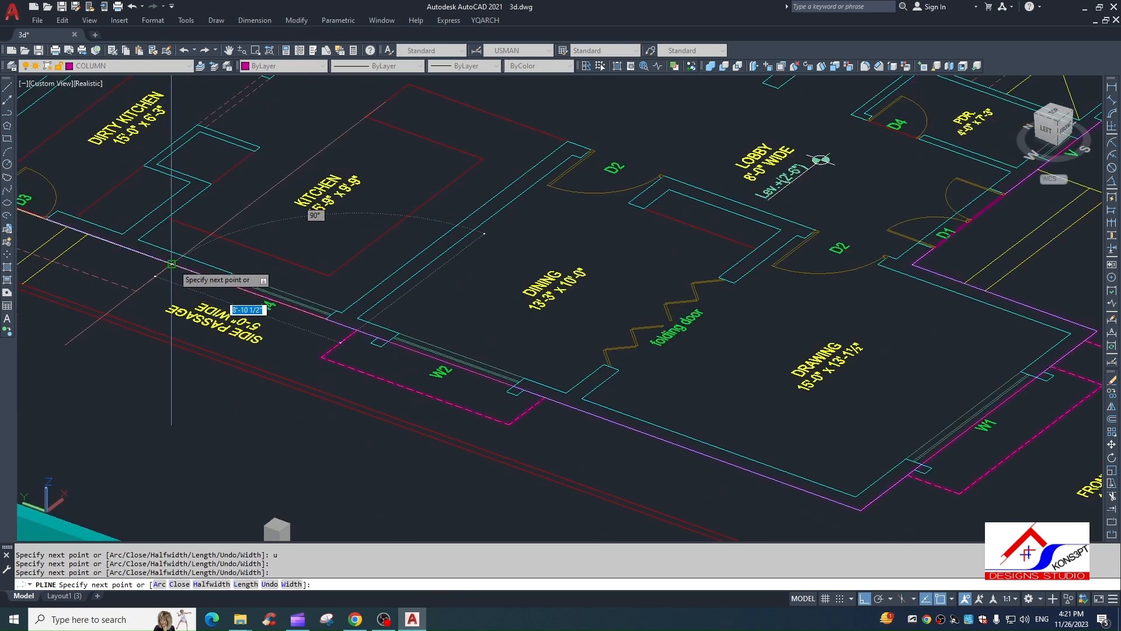
Step: Carry the polyline around the dashed projections outside the dirty kitchen and bedroom window W2 along the side passage, and close the outline
{"action": "scroll", "coordinate": [136, 290], "scroll_direction": "down", "scroll_amount": 4}
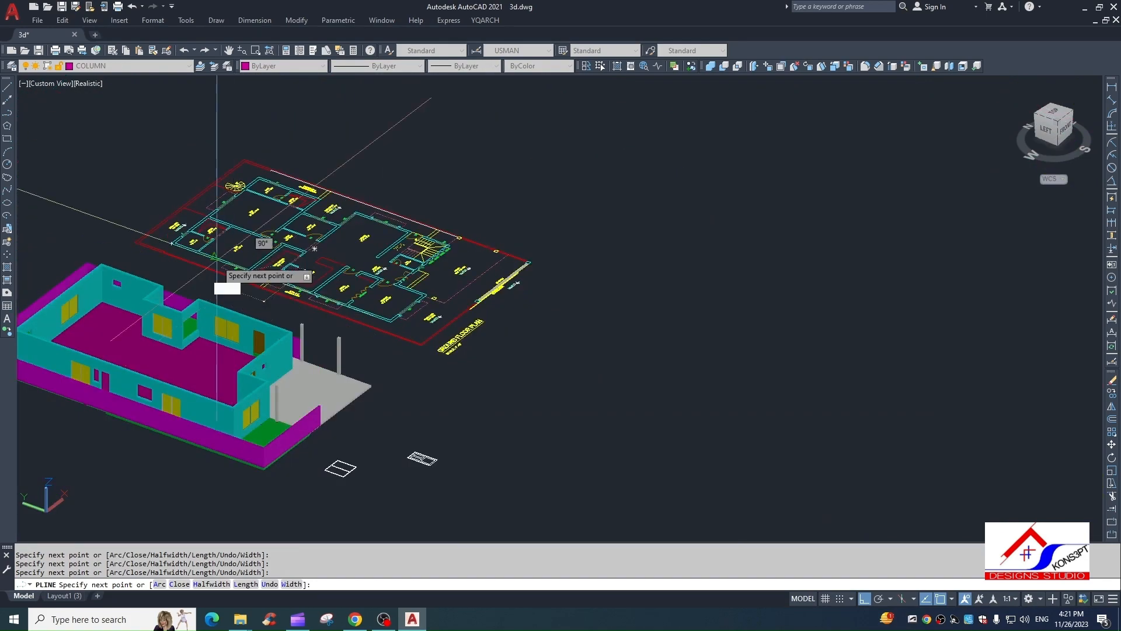
{"action": "scroll", "coordinate": [303, 298], "scroll_direction": "up", "scroll_amount": 5}
{"action": "scroll", "coordinate": [342, 382], "scroll_direction": "up", "scroll_amount": 2}
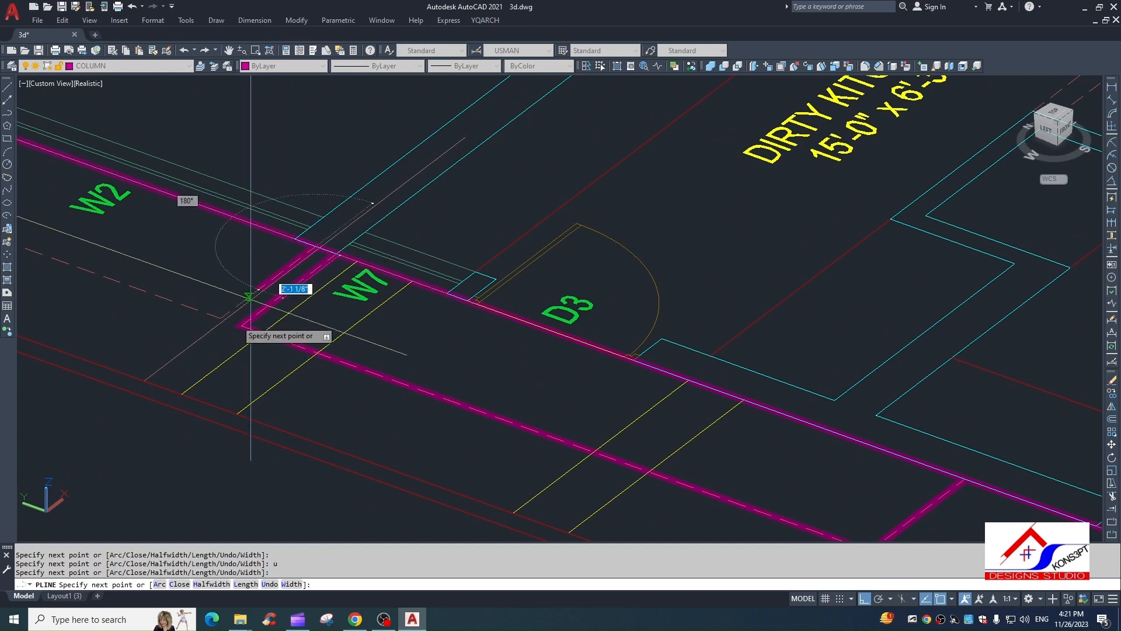
{"action": "scroll", "coordinate": [223, 318], "scroll_direction": "down", "scroll_amount": 3}
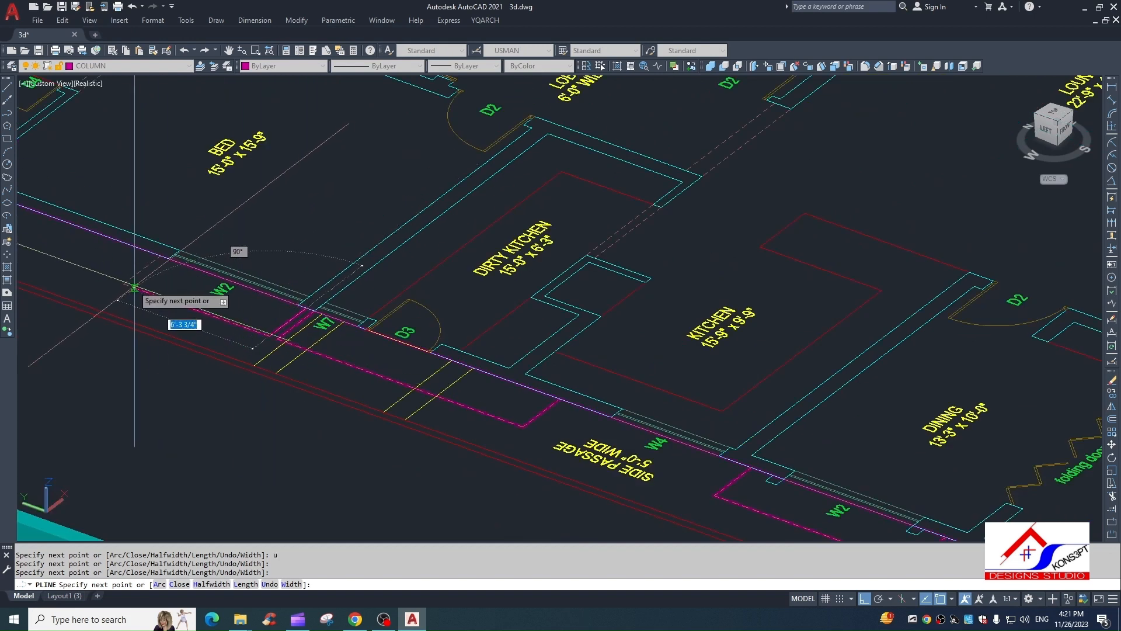
{"action": "scroll", "coordinate": [267, 233], "scroll_direction": "down", "scroll_amount": 5}
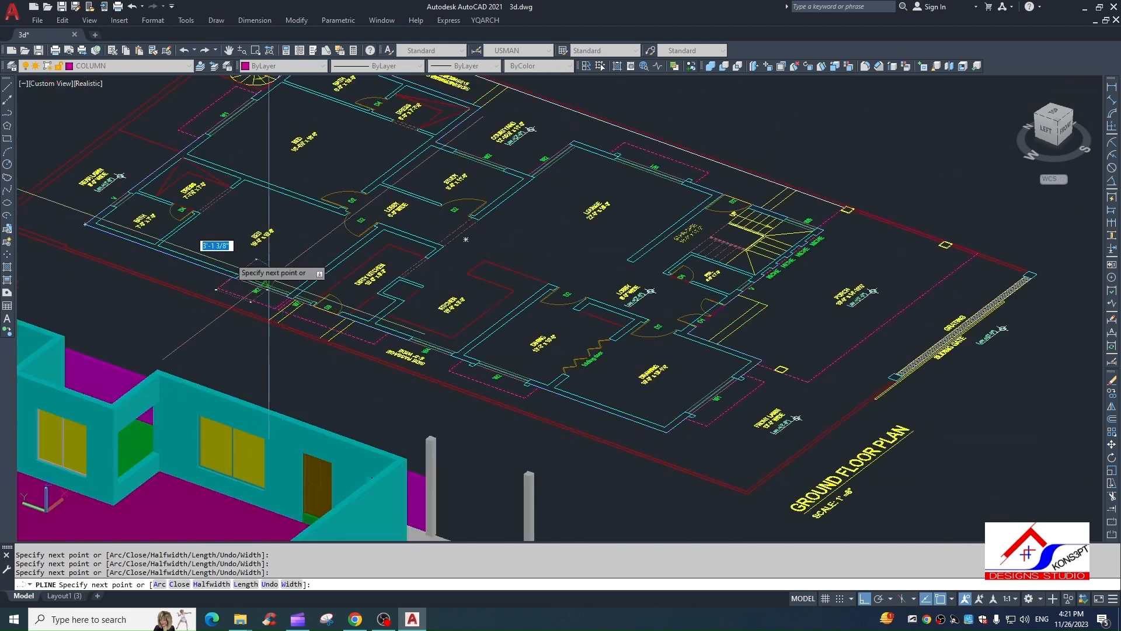
{"action": "scroll", "coordinate": [120, 240], "scroll_direction": "up", "scroll_amount": 8}
{"action": "type", "text": "c"}
{"action": "key", "text": "Return"}
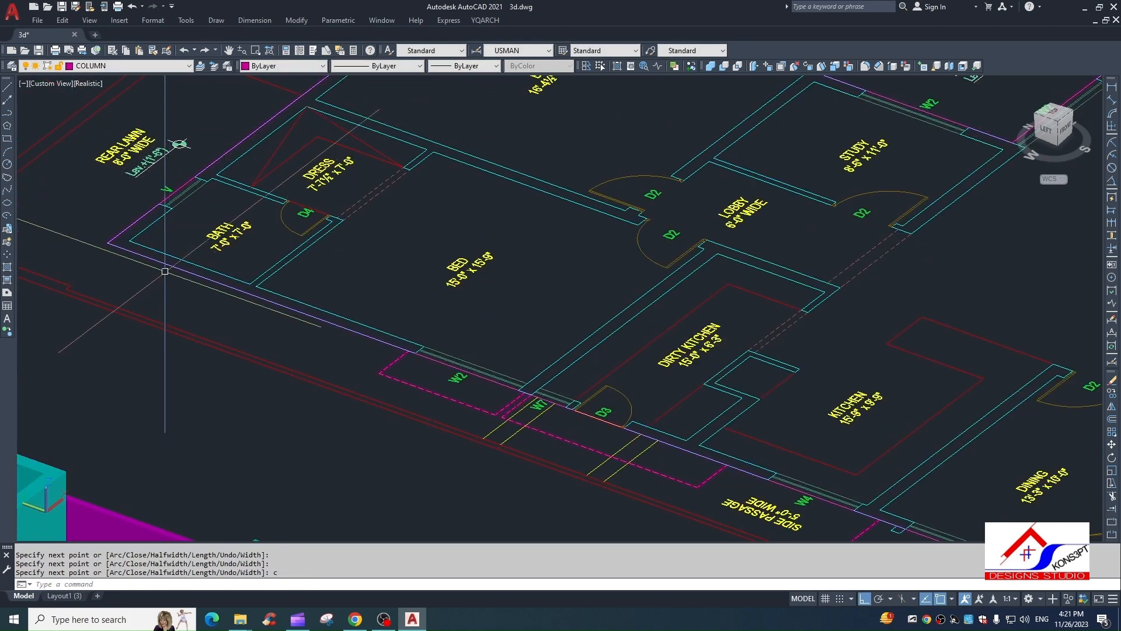
Step: Try extruding the building's plain wall outline 6 inches, and erase the resulting solid
{"action": "type", "text": "ext"}
{"action": "key", "text": "Return"}
{"action": "left_click", "coordinate": [175, 267]}
{"action": "key", "text": "Return"}
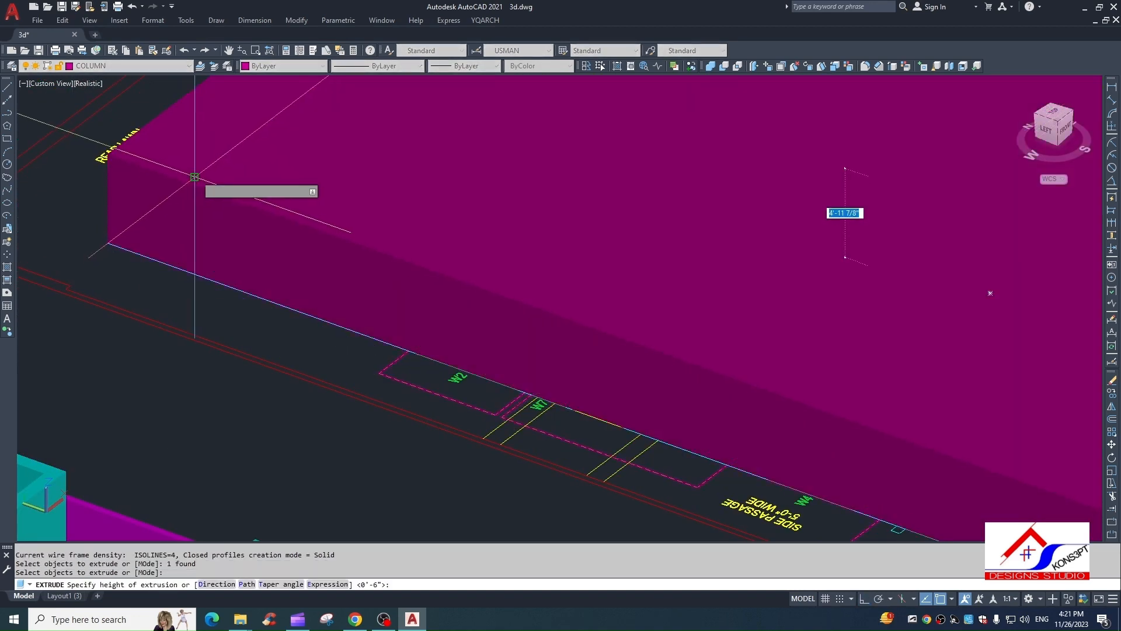
{"action": "scroll", "coordinate": [263, 255], "scroll_direction": "down", "scroll_amount": 3}
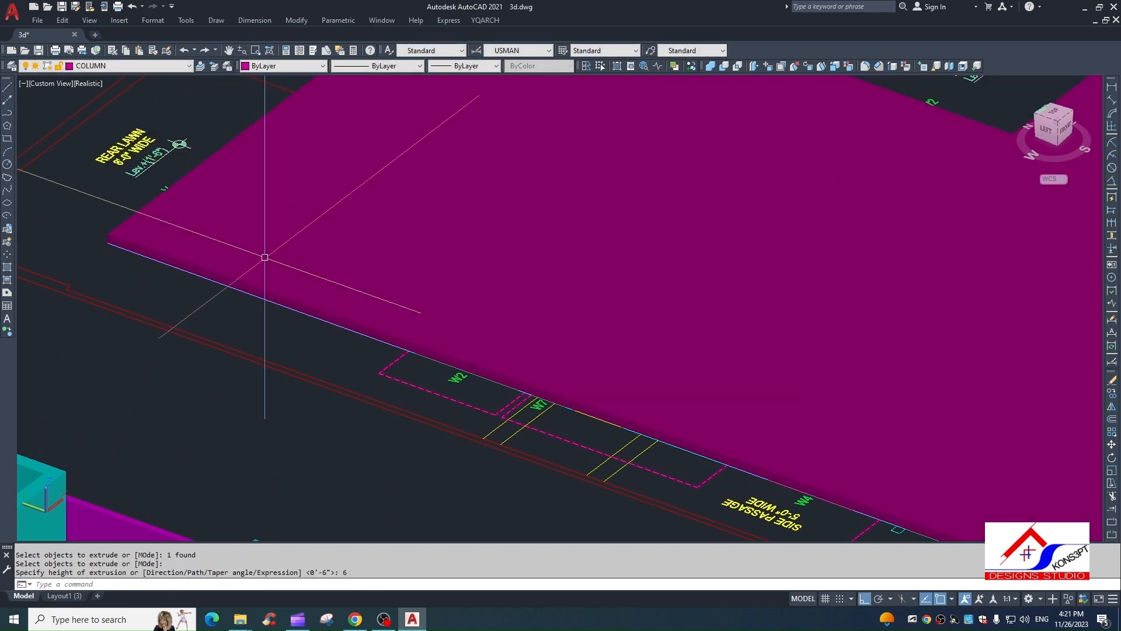
{"action": "type", "text": "6"}
{"action": "key", "text": "Return"}
{"action": "key", "text": "Escape"}
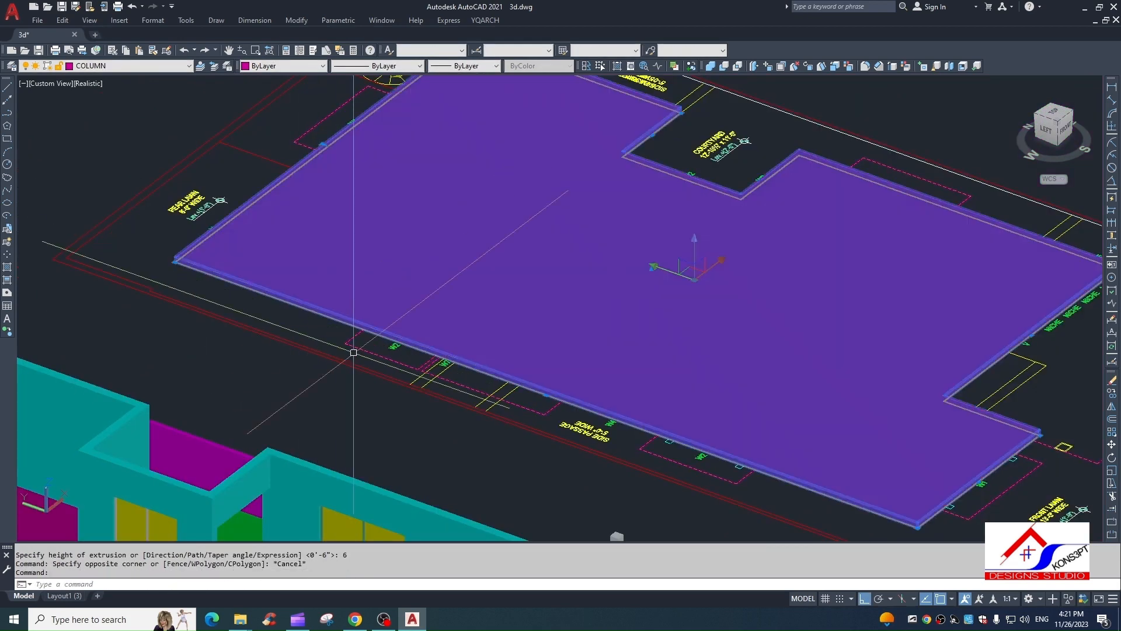
{"action": "type", "text": "e"}
{"action": "key", "text": "Return"}
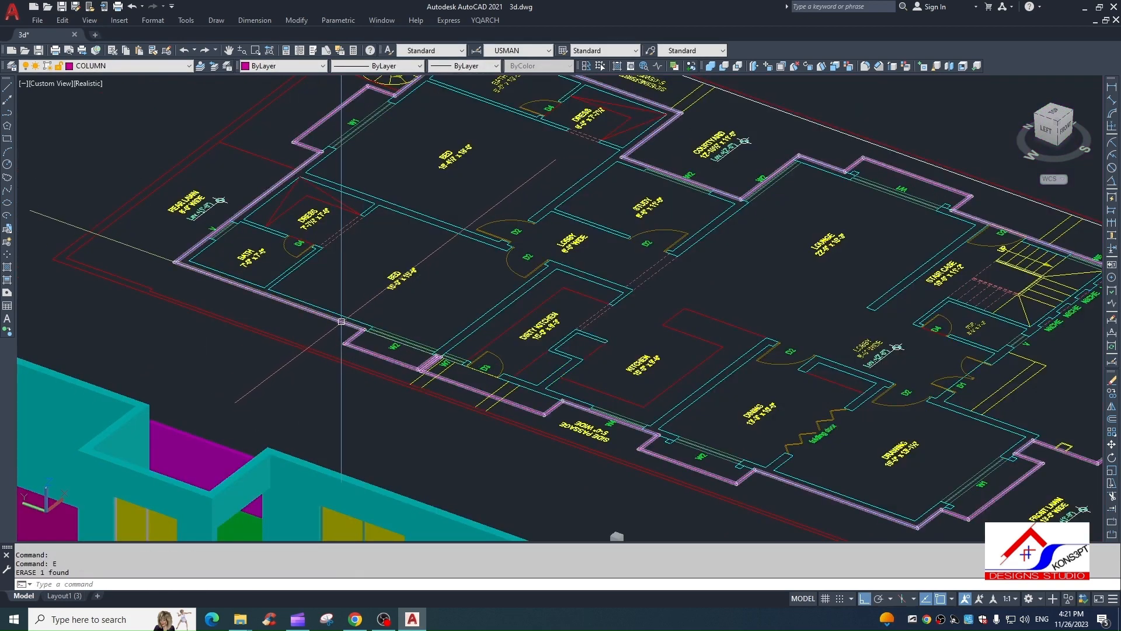
Step: Extrude the outer outline with the window projections and porch 6 inches into a roof slab
{"action": "key", "text": "Escape"}
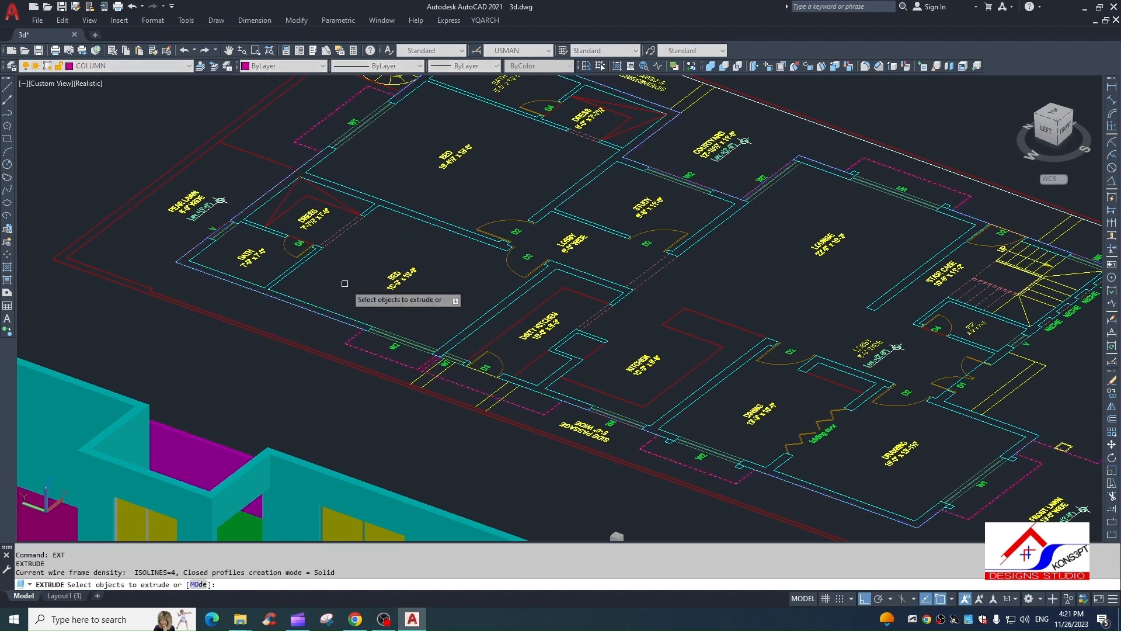
{"action": "left_click", "coordinate": [359, 326]}
{"action": "key", "text": "Return"}
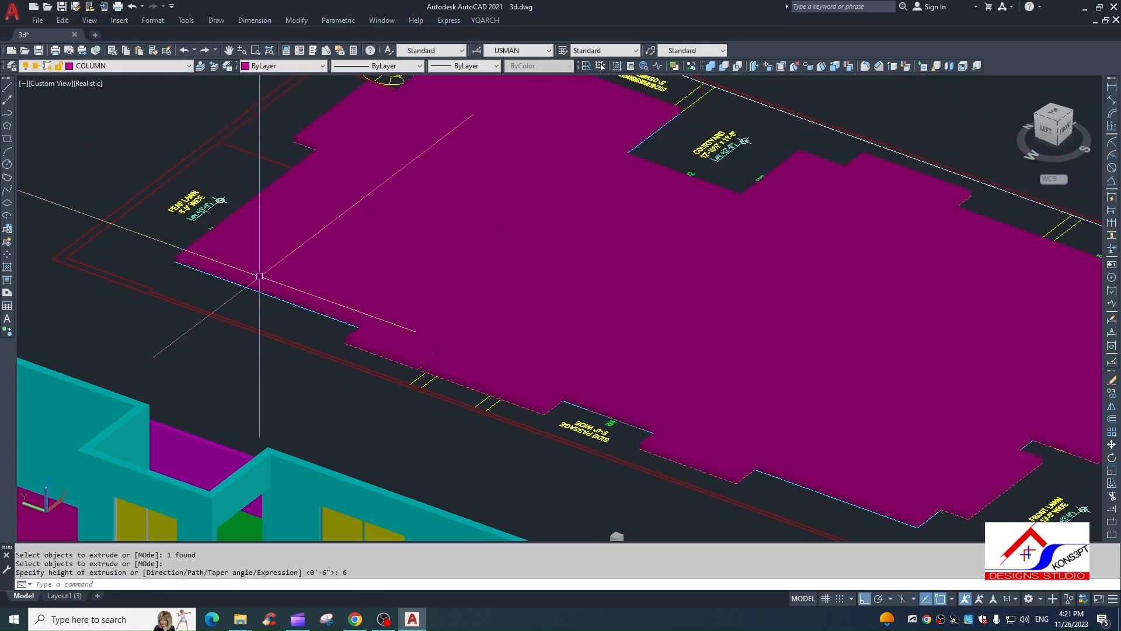
{"action": "type", "text": "6"}
{"action": "key", "text": "Return"}
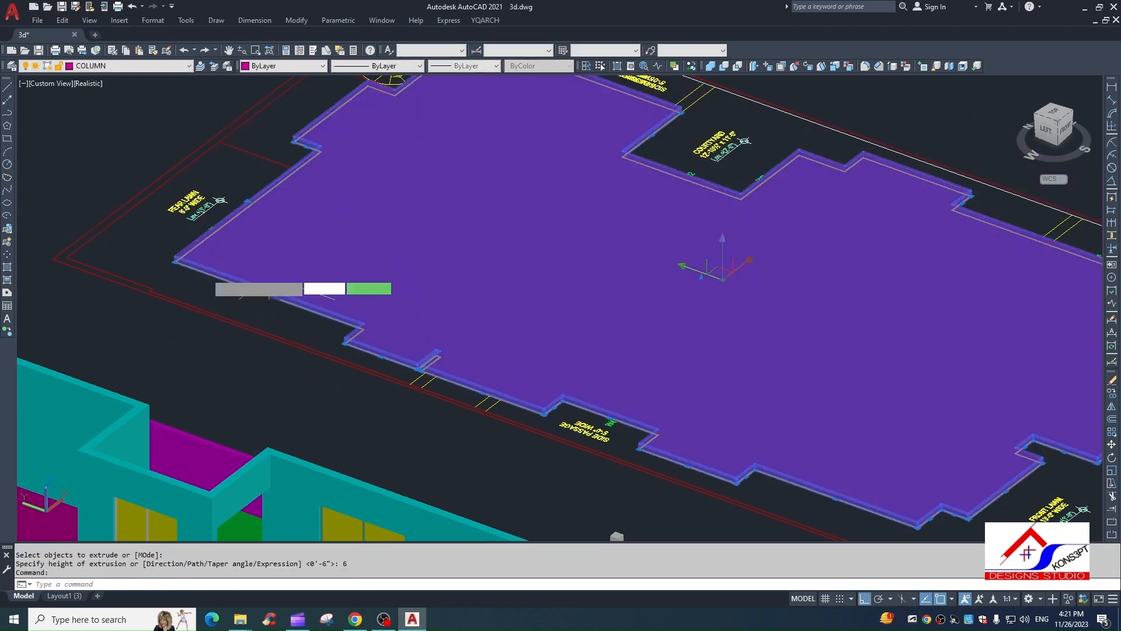
Step: Move the roof slab from its rear side-passage corner onto the matching top corner of the 3D house walls
{"action": "type", "text": "m"}
{"action": "key", "text": "Return"}
{"action": "left_click", "coordinate": [174, 261]}
{"action": "scroll", "coordinate": [545, 229], "scroll_direction": "down", "scroll_amount": 6}
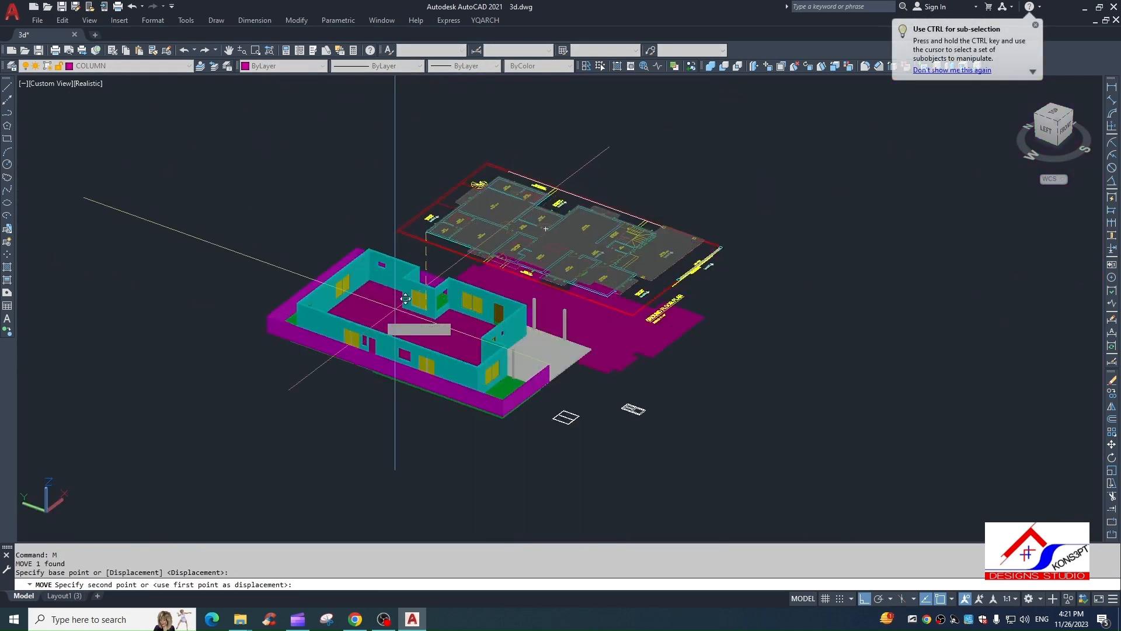
{"action": "scroll", "coordinate": [406, 299], "scroll_direction": "up", "scroll_amount": 6}
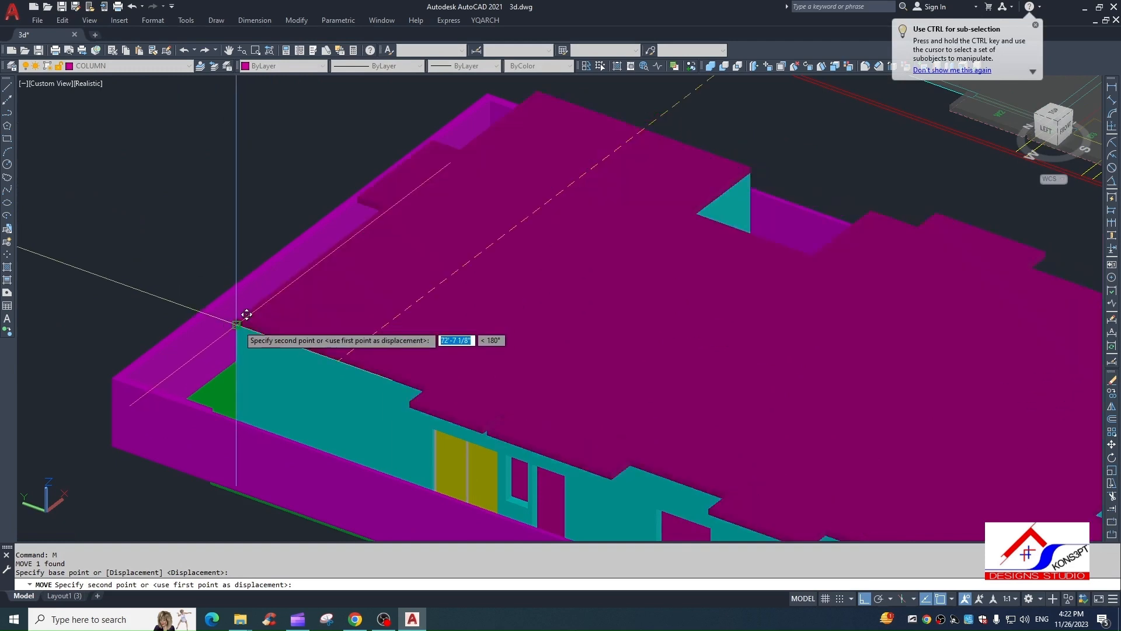
{"action": "scroll", "coordinate": [246, 315], "scroll_direction": "down", "scroll_amount": 8}
{"action": "key", "text": "Escape"}
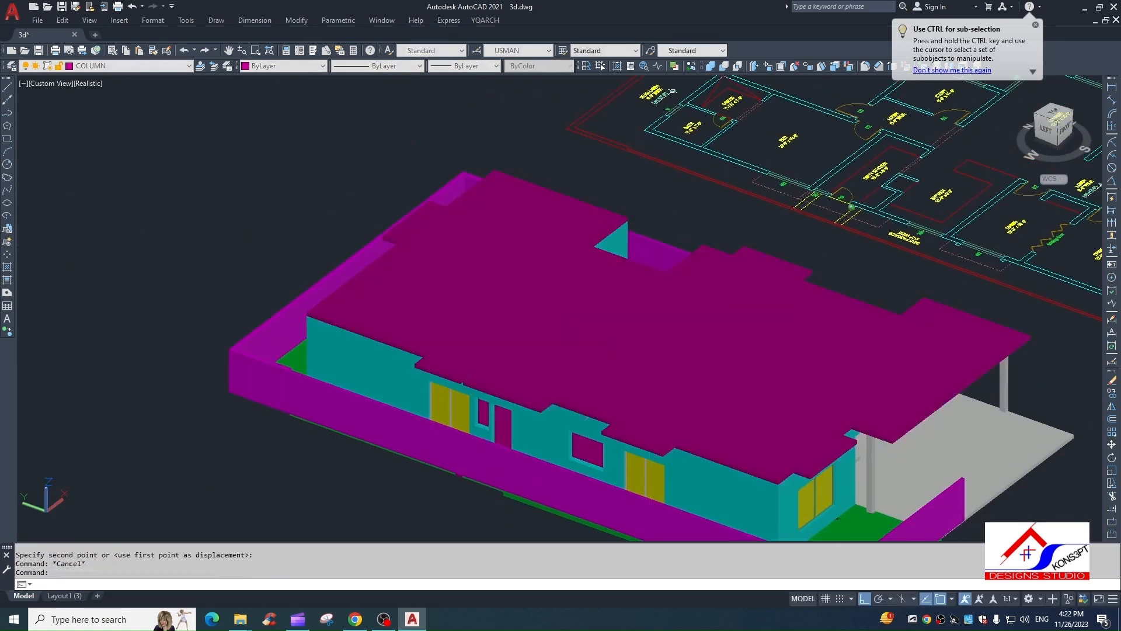
Step: Examine the placed roof slab from the front, checking its edge and projections over the windows, side passage and porch
{"action": "middle_click_drag", "start_coordinate": [657, 387], "coordinate": [431, 328]}
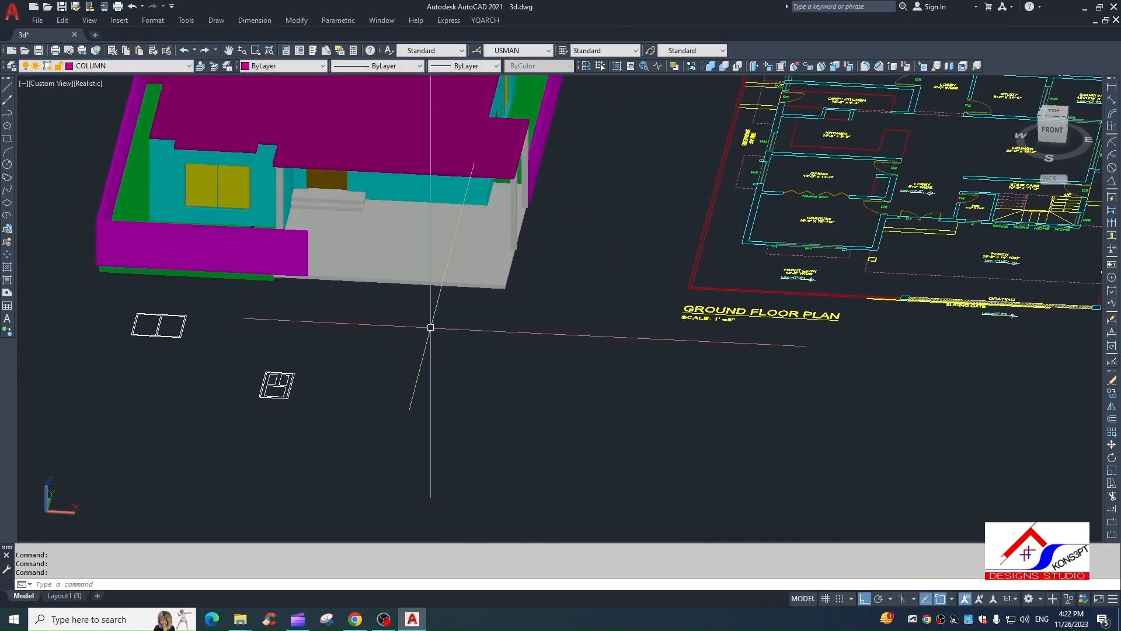
{"action": "scroll", "coordinate": [421, 237], "scroll_direction": "down", "scroll_amount": 4}
{"action": "scroll", "coordinate": [412, 175], "scroll_direction": "up", "scroll_amount": 3}
{"action": "scroll", "coordinate": [396, 336], "scroll_direction": "up", "scroll_amount": 2}
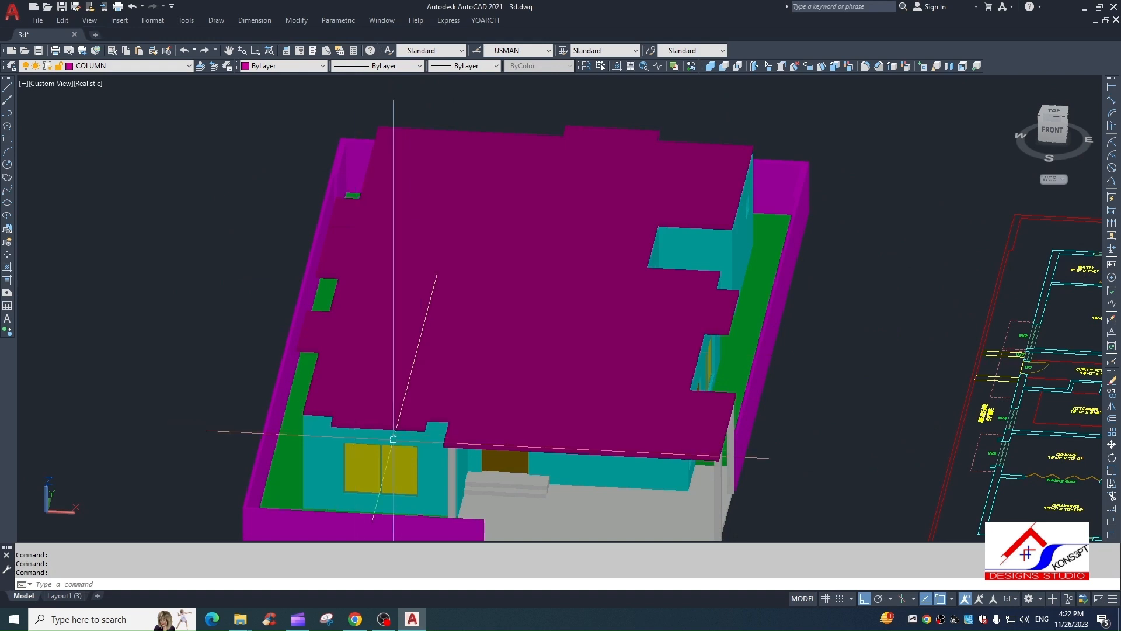
{"action": "scroll", "coordinate": [350, 376], "scroll_direction": "down", "scroll_amount": 2}
{"action": "scroll", "coordinate": [343, 380], "scroll_direction": "up", "scroll_amount": 5}
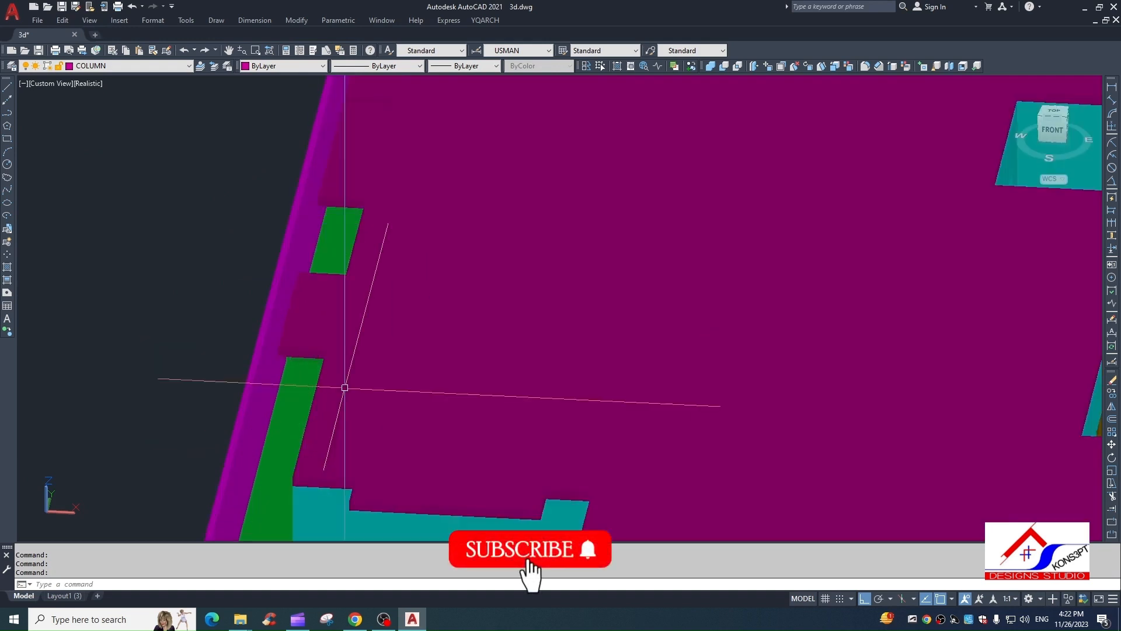
{"action": "scroll", "coordinate": [458, 383], "scroll_direction": "down", "scroll_amount": 7}
{"action": "scroll", "coordinate": [484, 322], "scroll_direction": "up", "scroll_amount": 3}
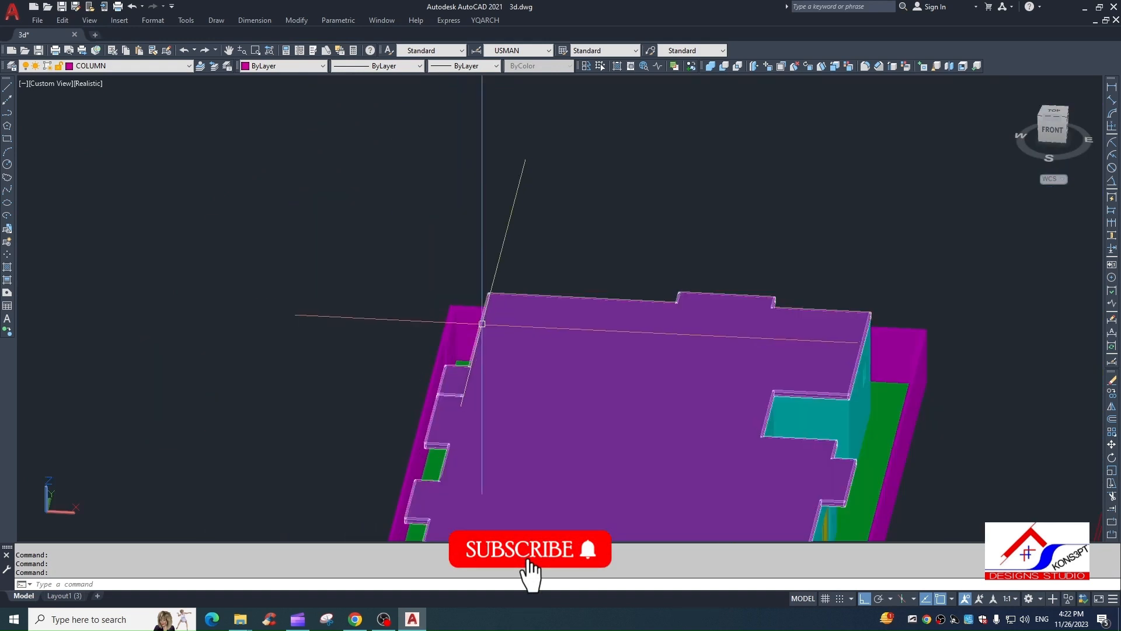
{"action": "scroll", "coordinate": [481, 323], "scroll_direction": "down", "scroll_amount": 3}
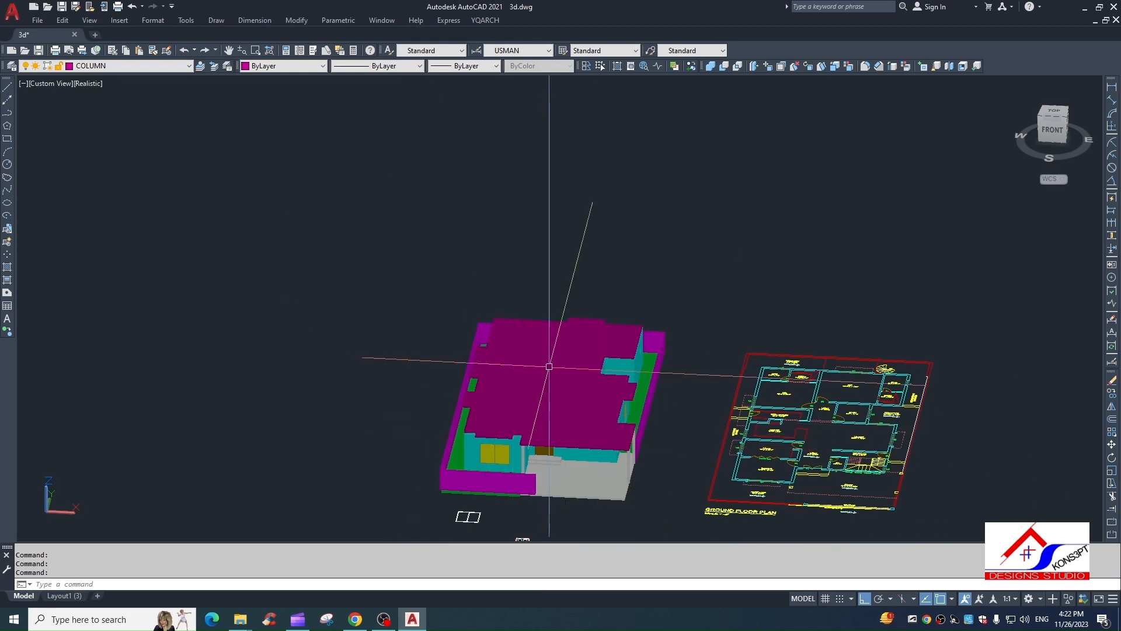
{"action": "scroll", "coordinate": [549, 366], "scroll_direction": "up", "scroll_amount": 8}
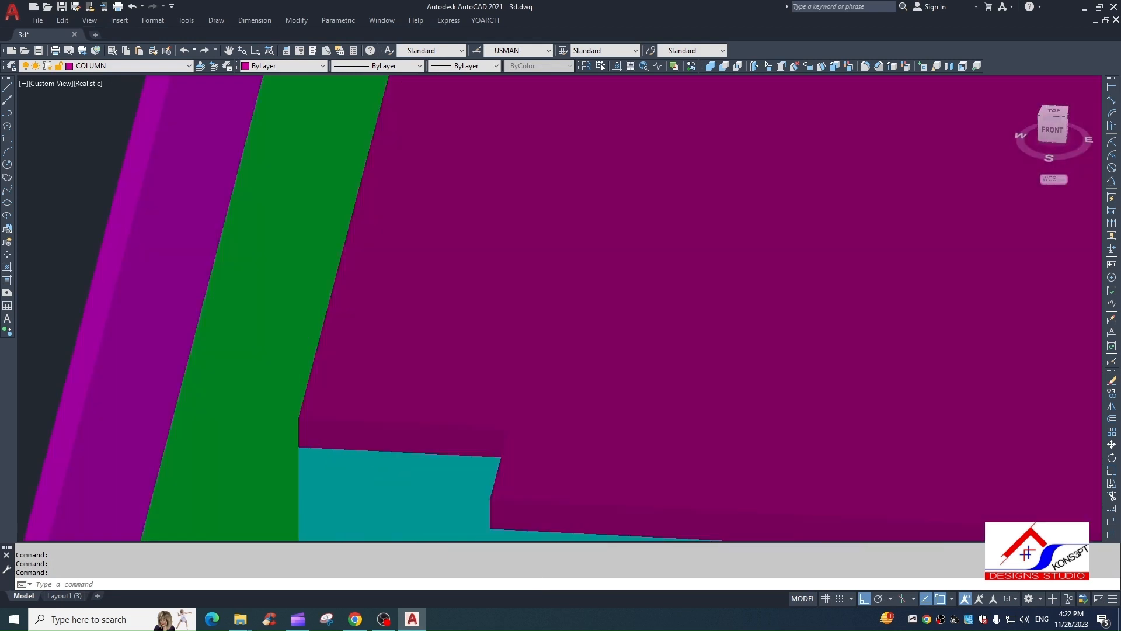
{"action": "scroll", "coordinate": [401, 426], "scroll_direction": "down", "scroll_amount": 2}
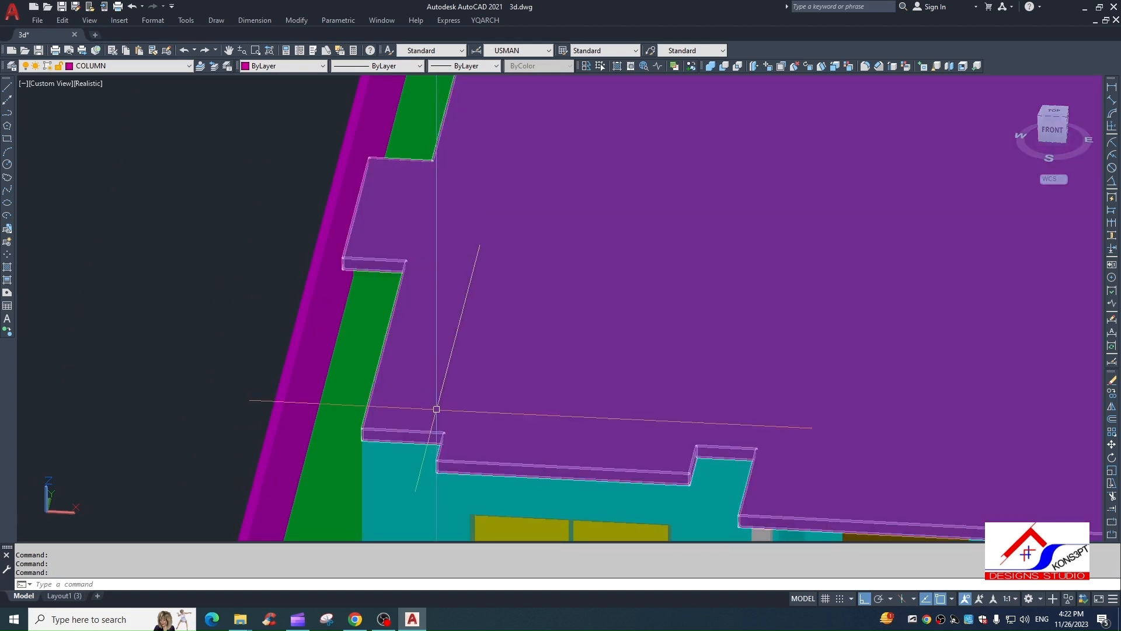
{"action": "scroll", "coordinate": [436, 409], "scroll_direction": "up", "scroll_amount": 2}
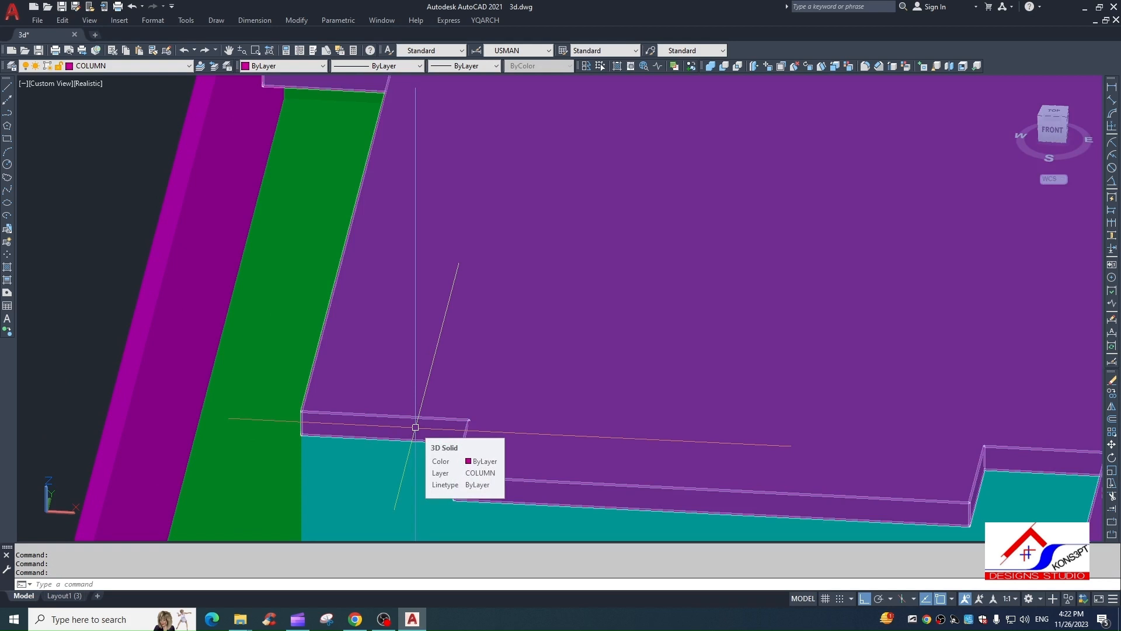
{"action": "scroll", "coordinate": [559, 416], "scroll_direction": "down", "scroll_amount": 2}
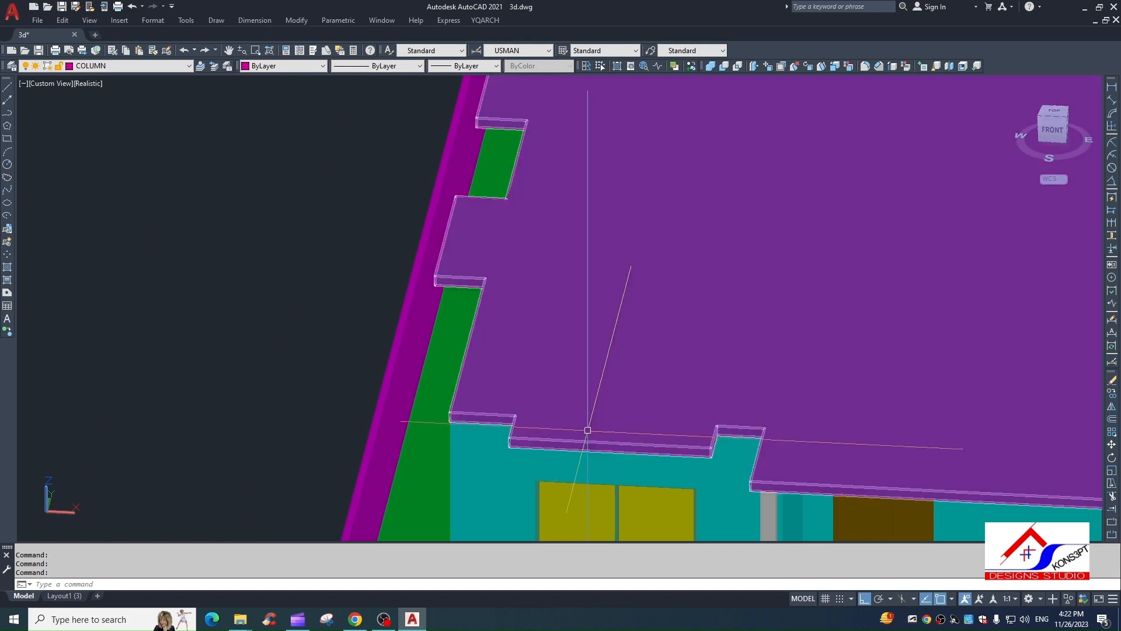
{"action": "scroll", "coordinate": [584, 436], "scroll_direction": "down", "scroll_amount": 3}
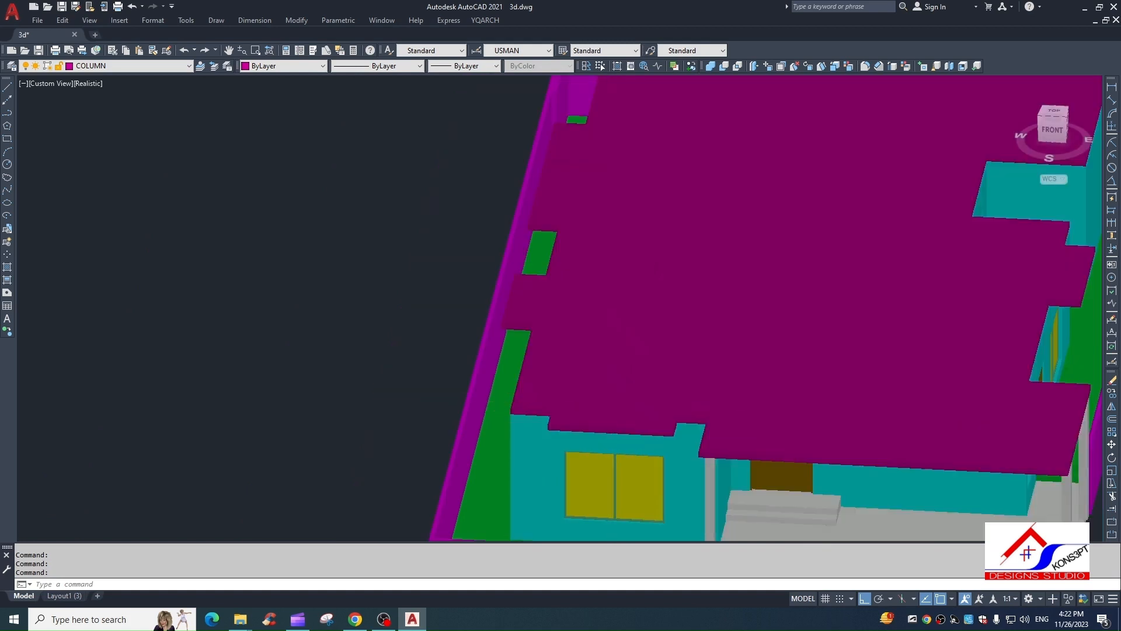
{"action": "scroll", "coordinate": [518, 292], "scroll_direction": "up", "scroll_amount": 2}
{"action": "scroll", "coordinate": [629, 397], "scroll_direction": "up", "scroll_amount": 3}
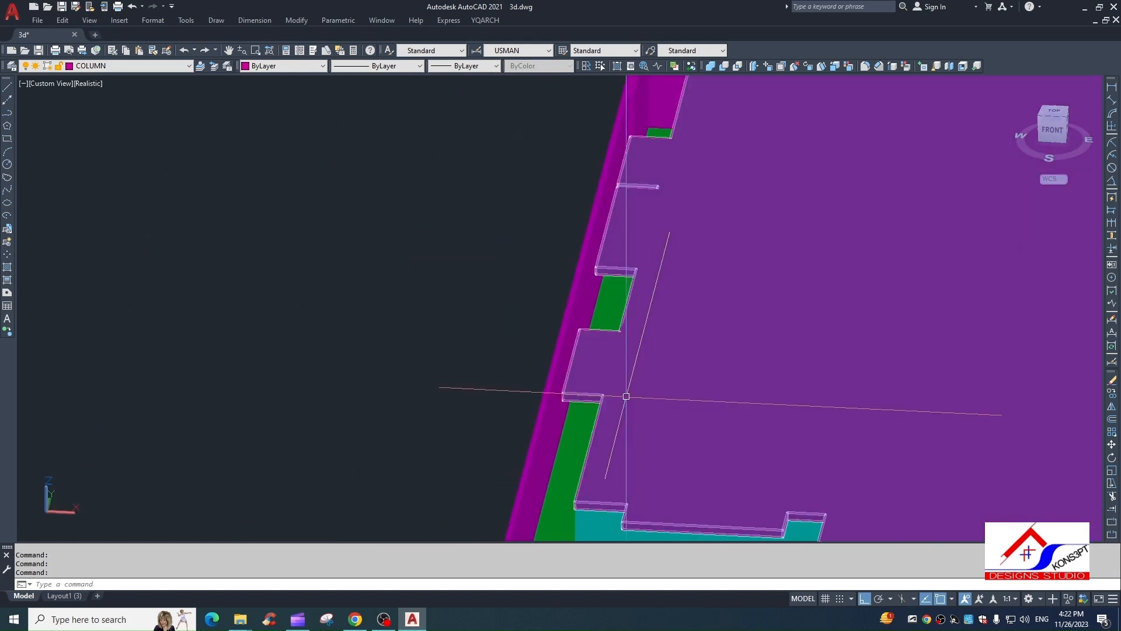
{"action": "scroll", "coordinate": [627, 387], "scroll_direction": "down", "scroll_amount": 3}
{"action": "scroll", "coordinate": [584, 397], "scroll_direction": "up", "scroll_amount": 3}
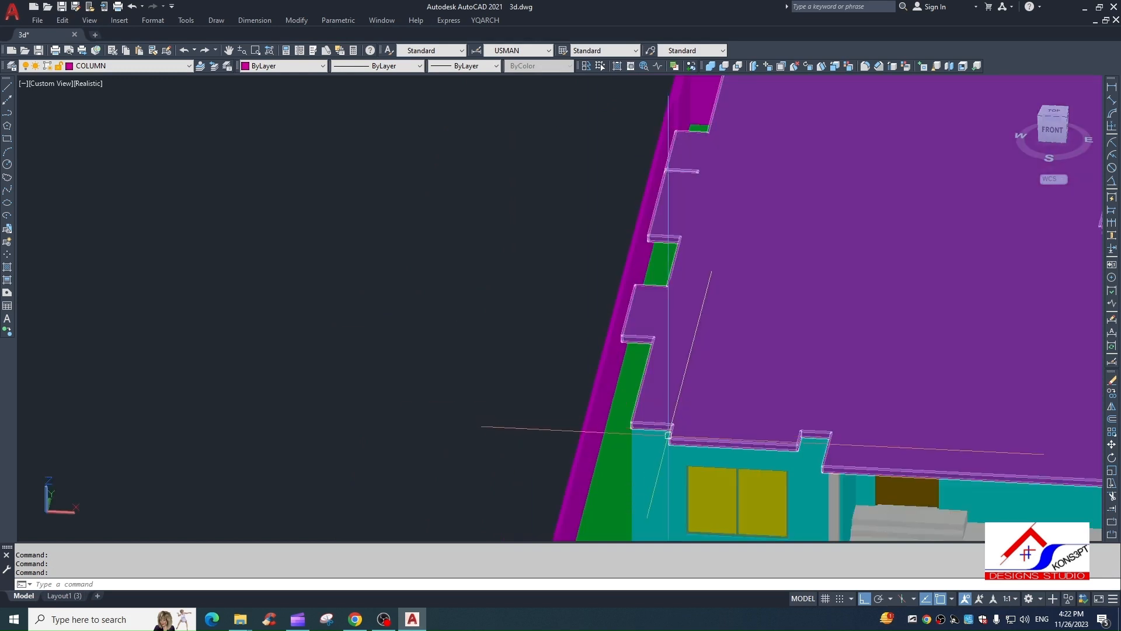
{"action": "scroll", "coordinate": [646, 422], "scroll_direction": "down", "scroll_amount": 3}
{"action": "scroll", "coordinate": [636, 420], "scroll_direction": "up", "scroll_amount": 2}
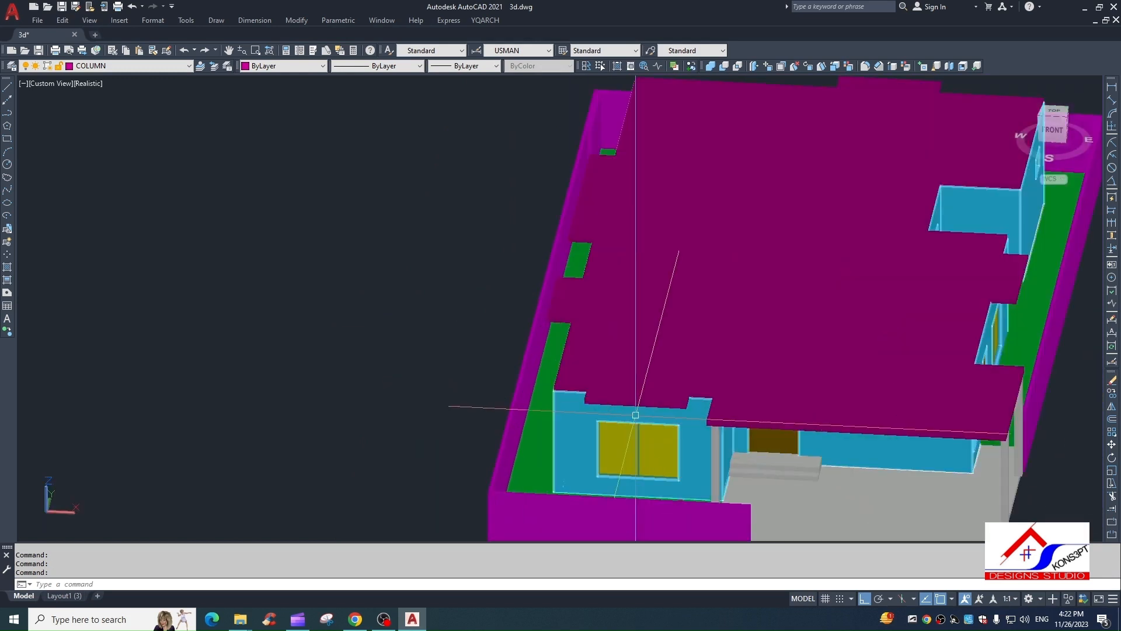
{"action": "scroll", "coordinate": [509, 386], "scroll_direction": "down", "scroll_amount": 2}
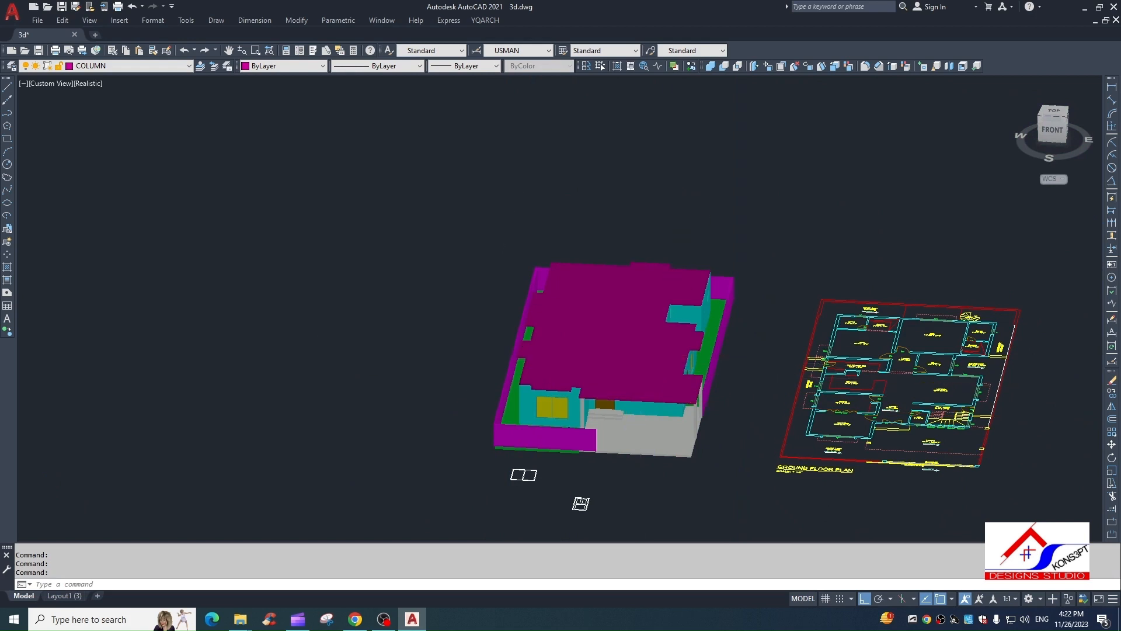
{"action": "scroll", "coordinate": [646, 413], "scroll_direction": "down", "scroll_amount": 2}
{"action": "scroll", "coordinate": [660, 397], "scroll_direction": "up", "scroll_amount": 2}
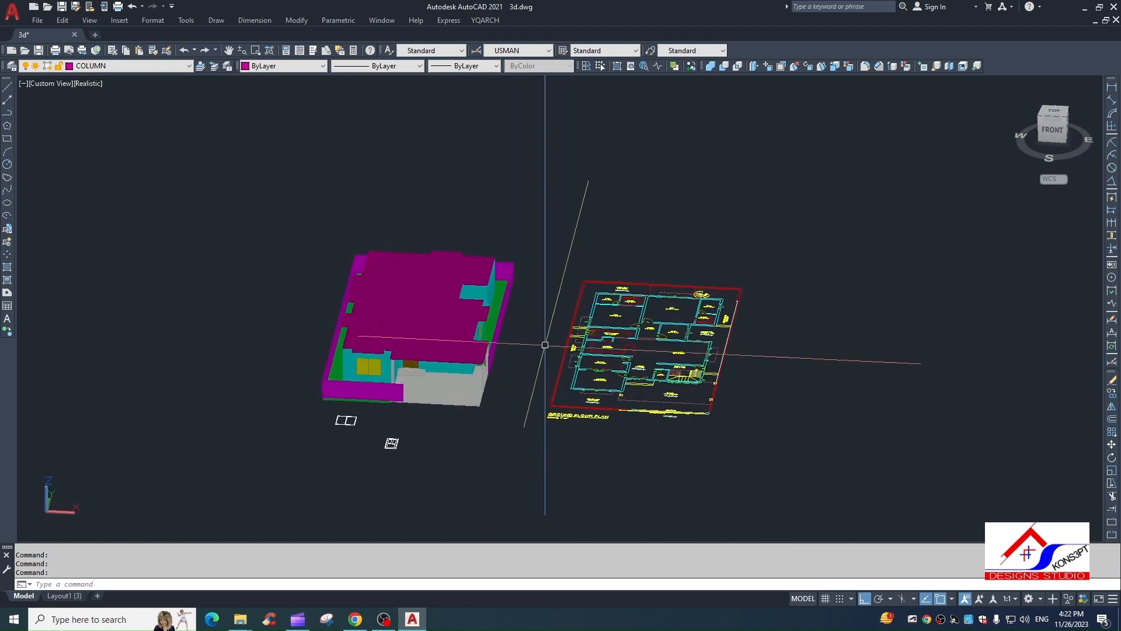